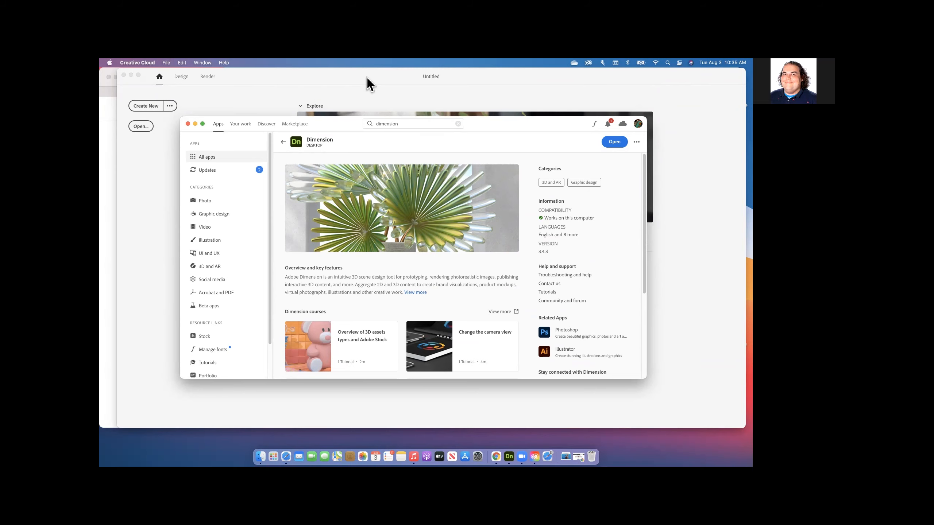
Expand the overview of Dimension's key features in Creative Cloud and enlarge the window to show more of the page
click(420, 294)
scroll(421, 294, down, 2)
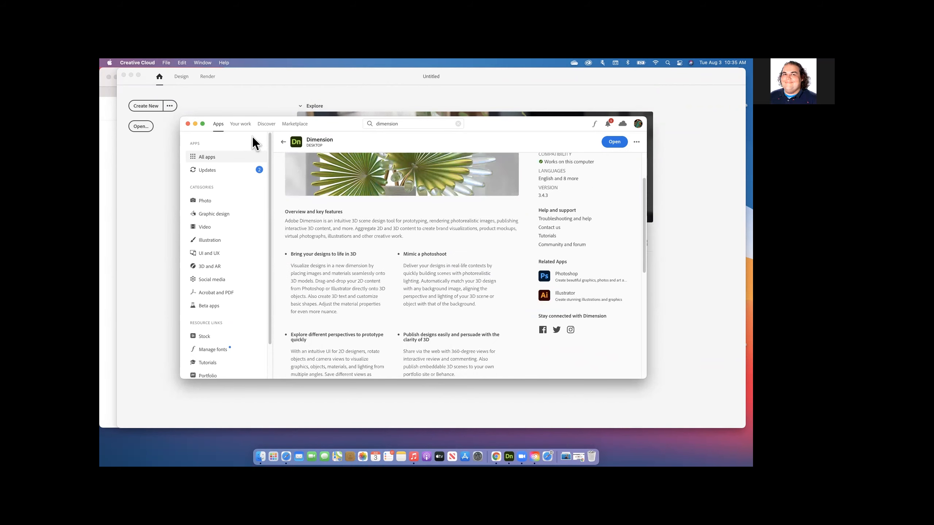
drag(182, 114, 155, 75)
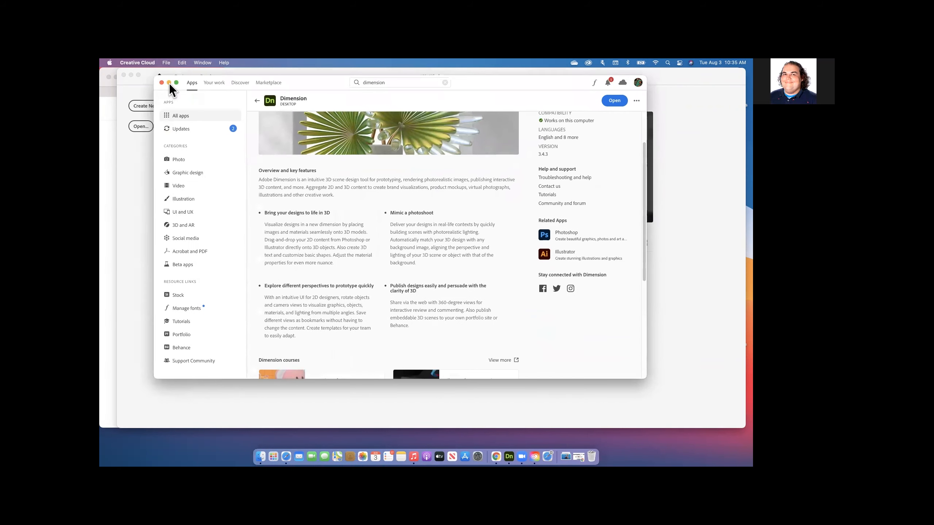
drag(646, 379, 651, 436)
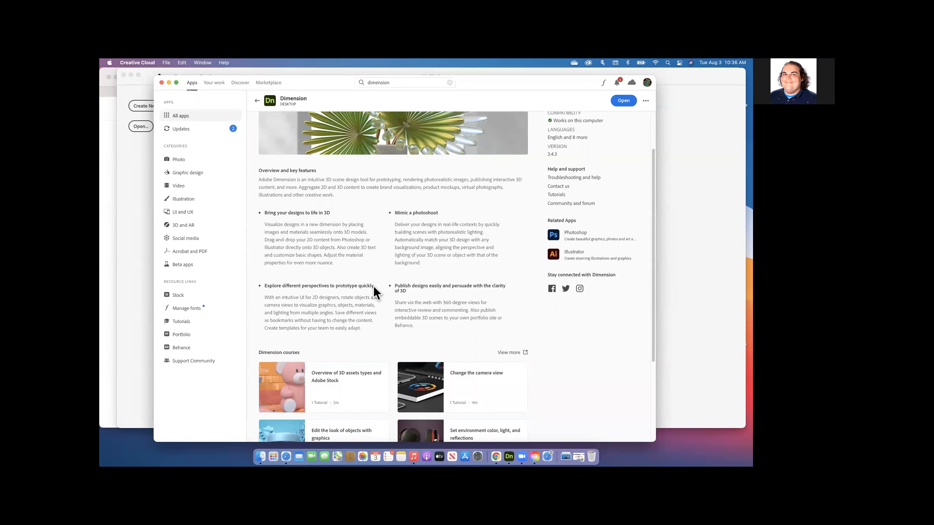
Switch to Chrome, open spark.adobe.com/page/4st3MiCgmXOdR/ in a new tab and reposition the browser window
click(496, 450)
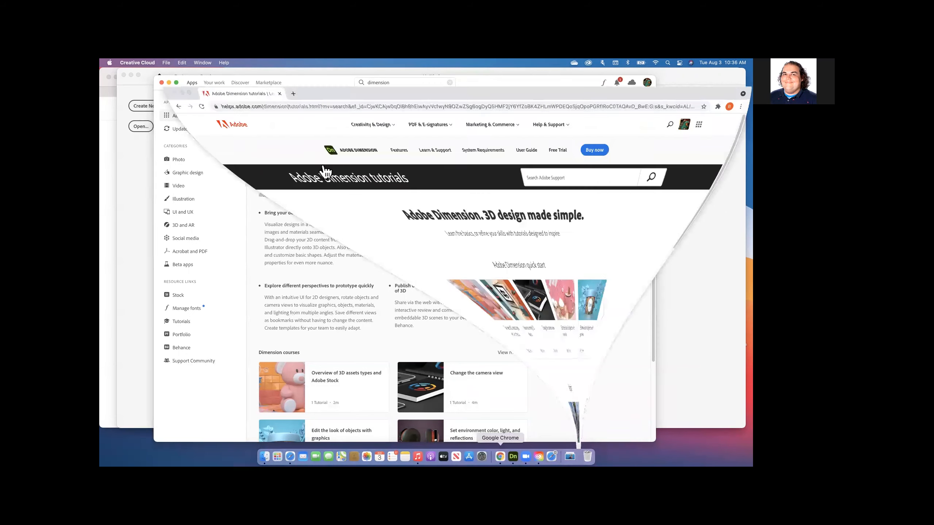
click(289, 77)
text(https://spark.adobe.com/page/4st3MiCgnXOdR/)
key(Return)
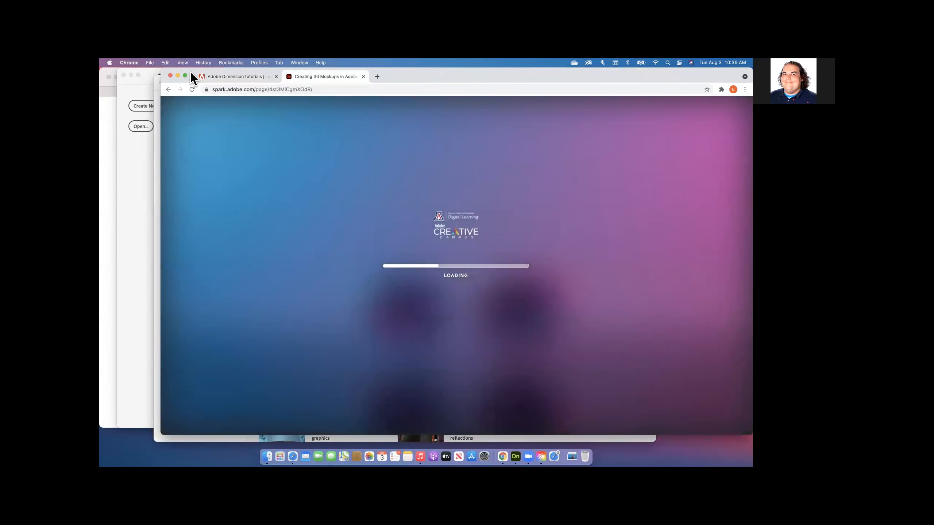
drag(190, 71, 156, 67)
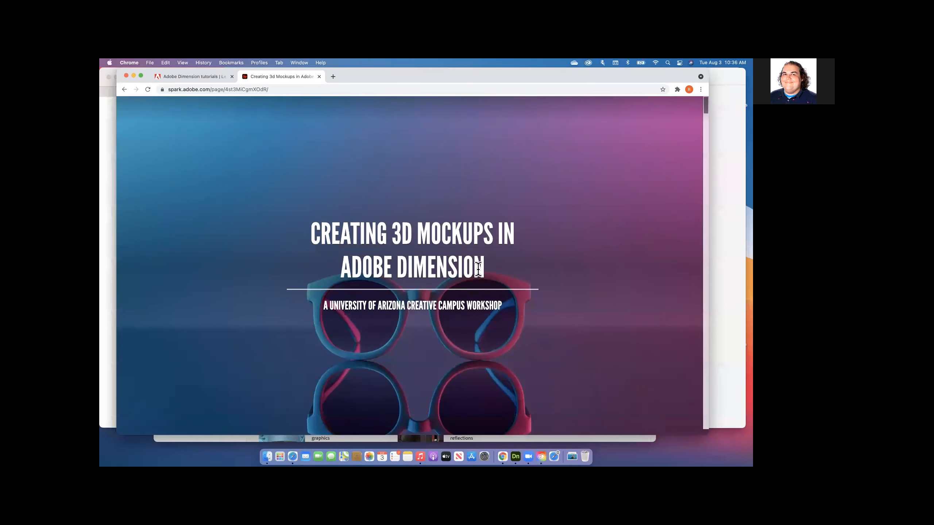
Read the workshop page from its title through the welcome and resources section to the description of Adobe Dimension
scroll(478, 269, down, 3)
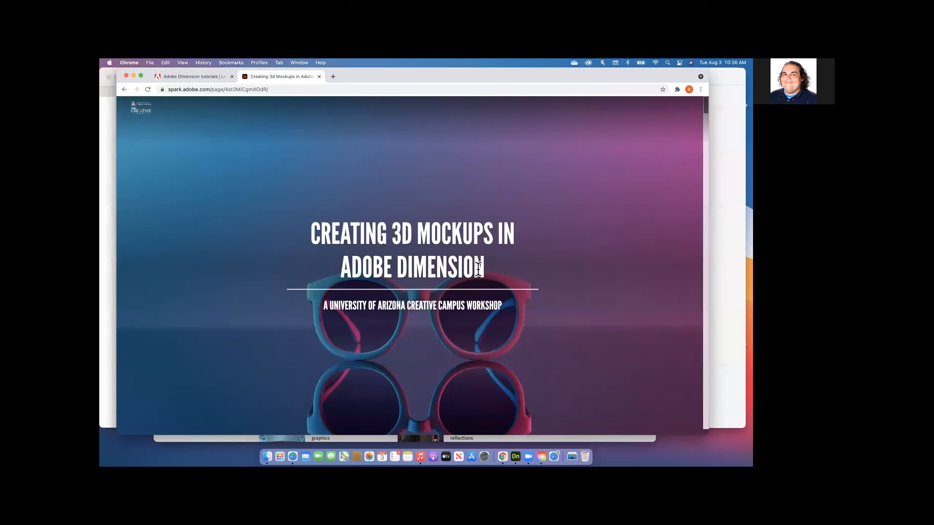
scroll(477, 269, down, 10)
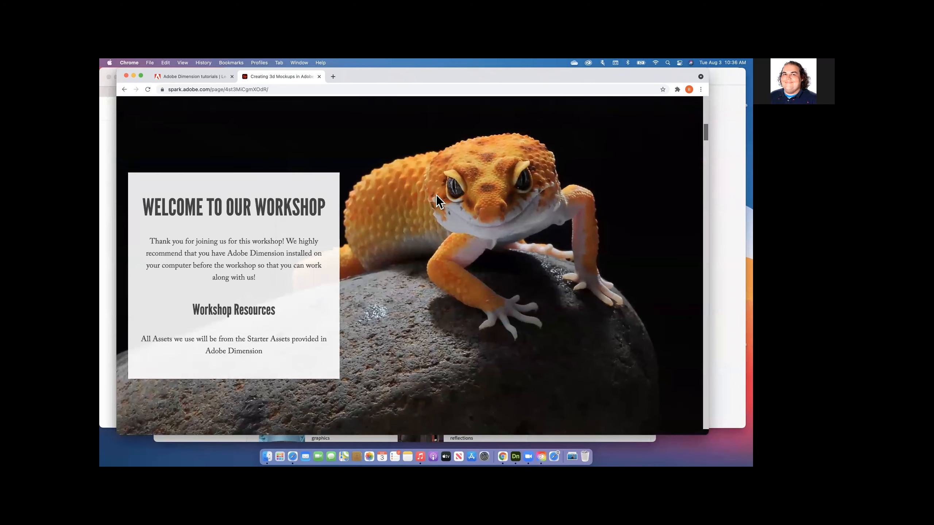
scroll(497, 265, down, 4)
scroll(496, 265, up, 4)
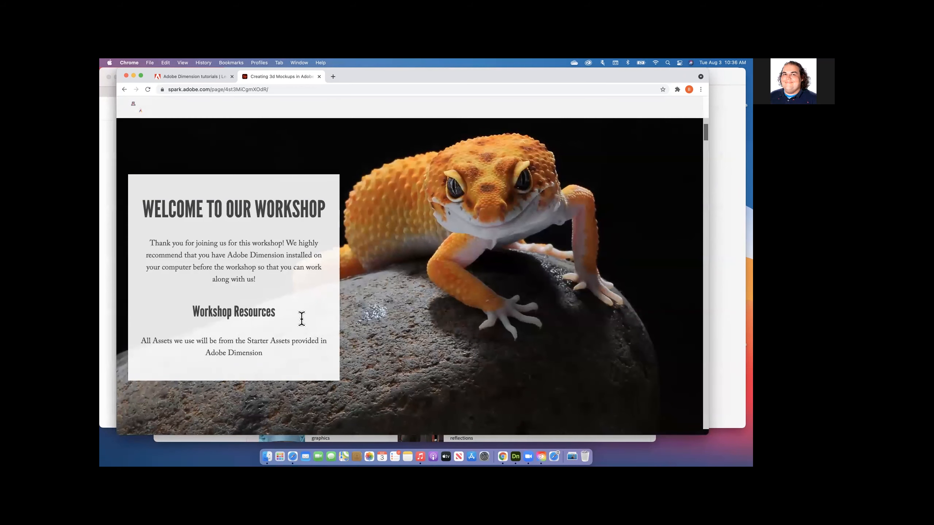
scroll(399, 331, down, 10)
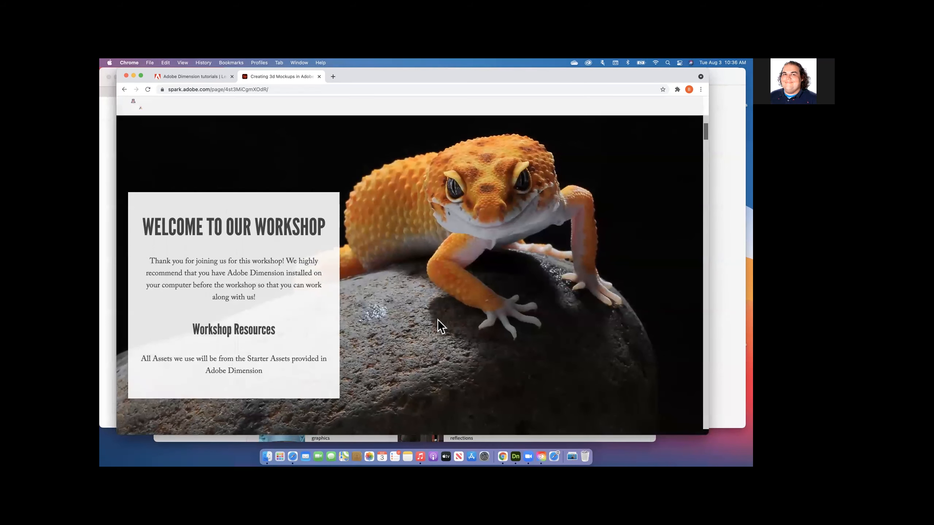
scroll(438, 320, up, 9)
scroll(438, 320, down, 11)
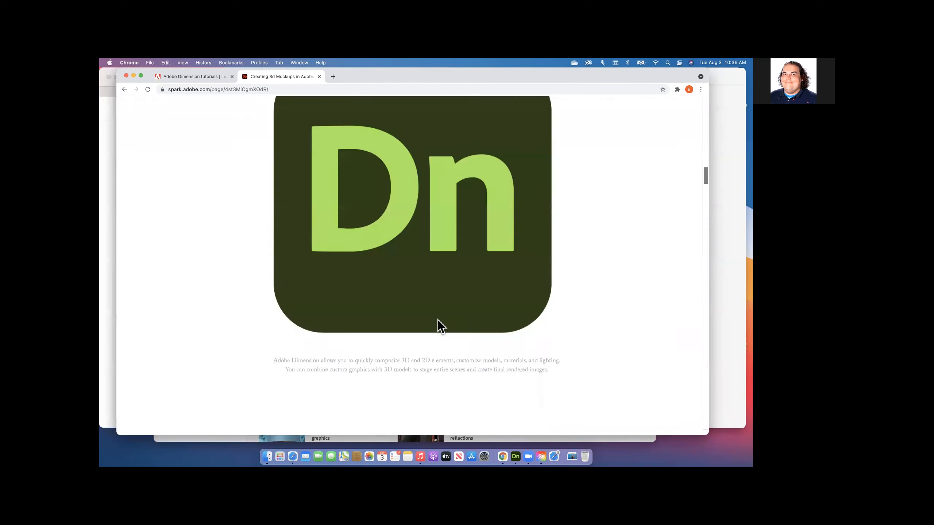
scroll(438, 320, up, 2)
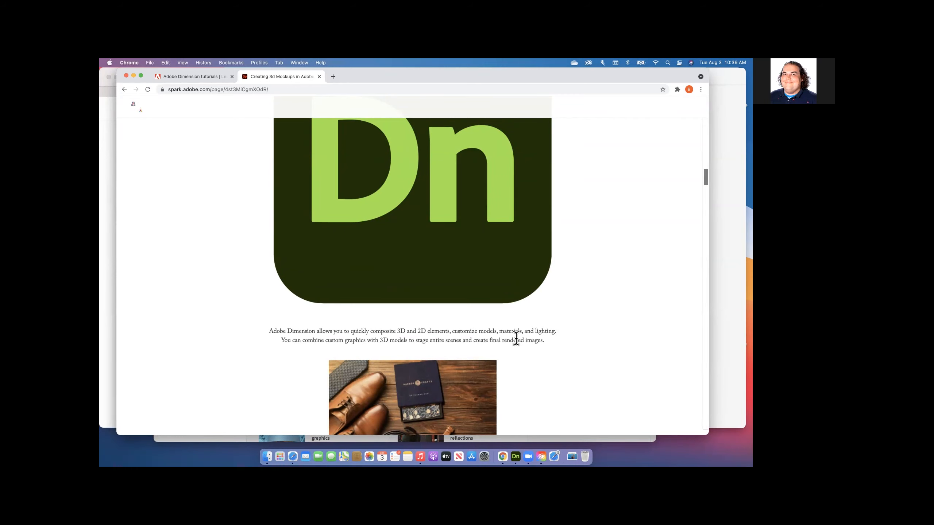
scroll(516, 338, down, 5)
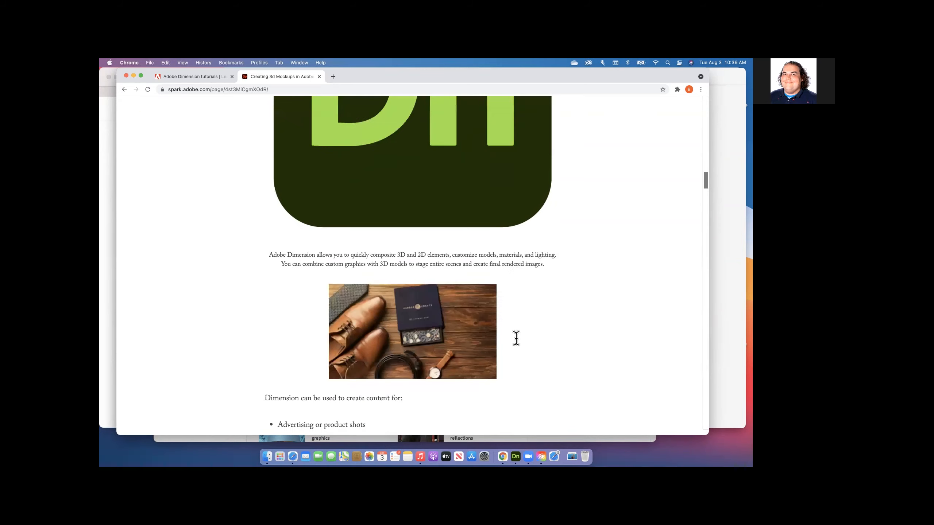
View the sample product mockup with the shoes and watch in enlarged form, and close the enlarged view
click(415, 333)
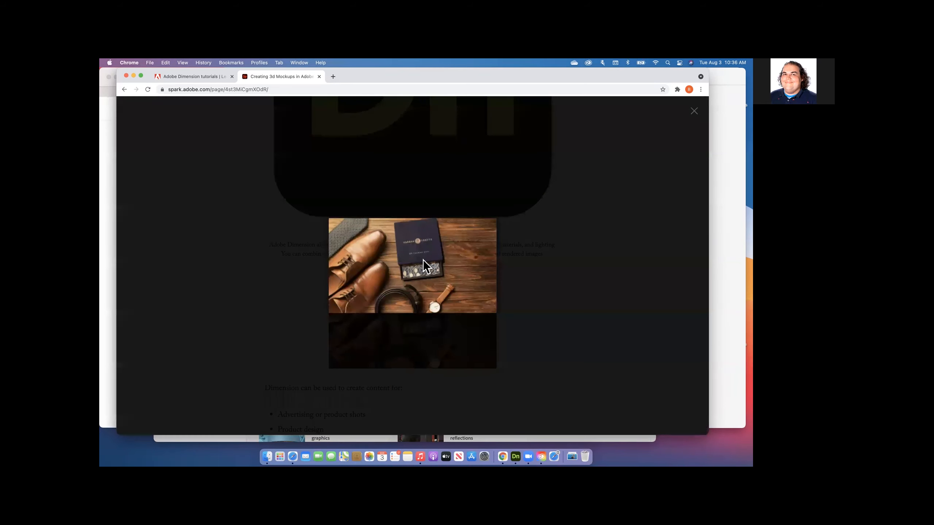
click(511, 292)
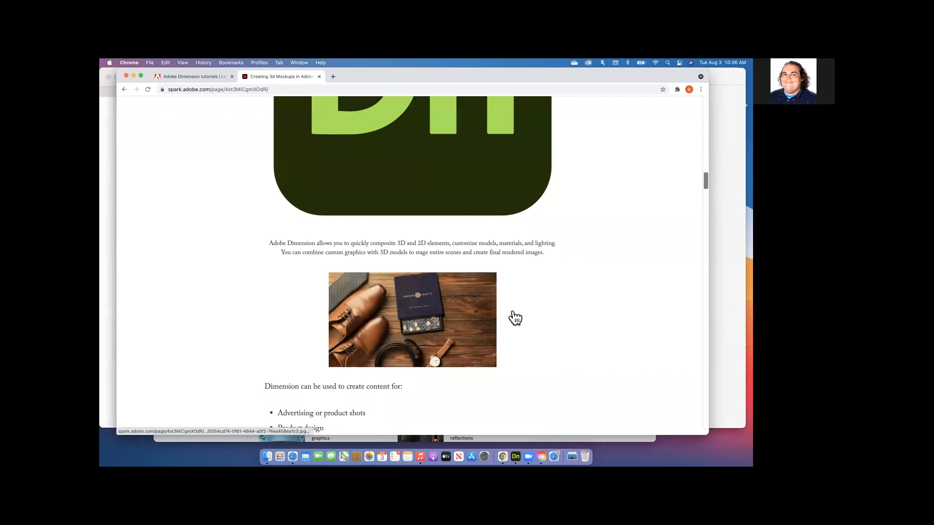
scroll(513, 317, down, 3)
click(427, 266)
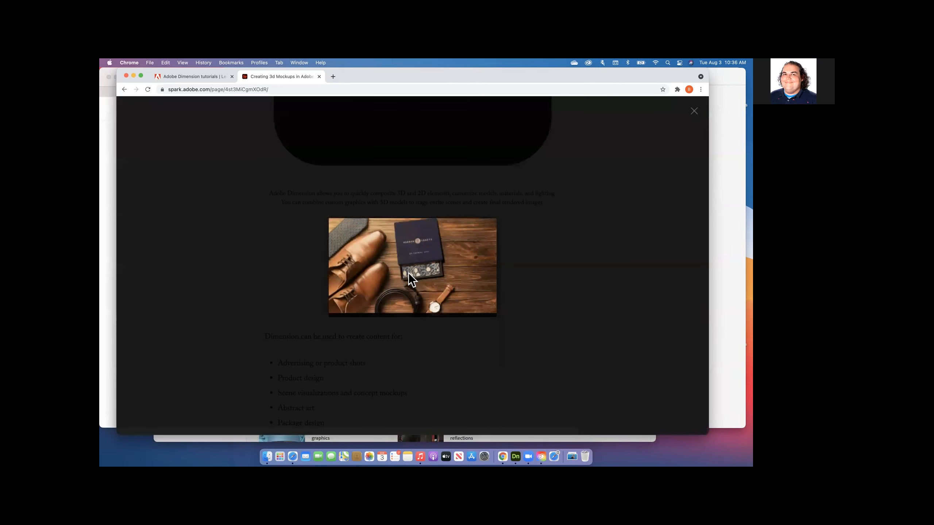
click(539, 259)
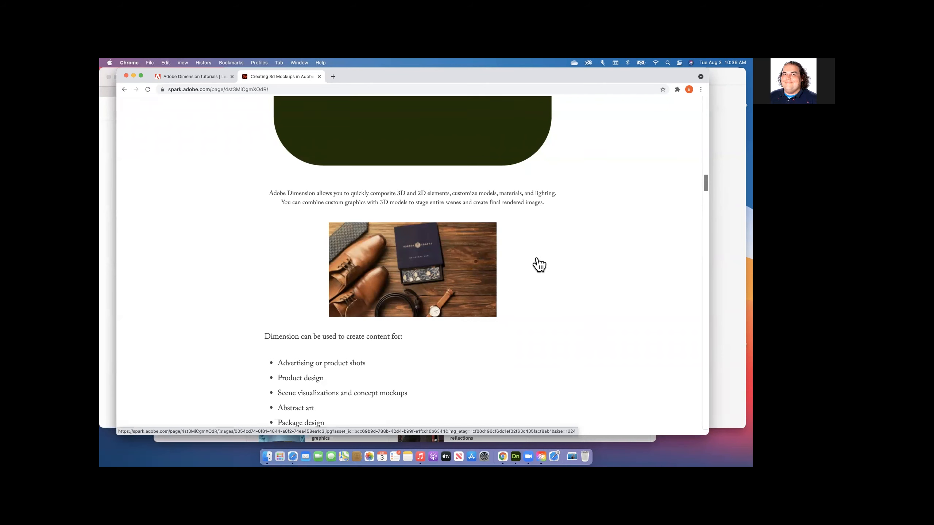
Review the list of content Dimension can be used for and the workshop agenda
scroll(538, 264, down, 3)
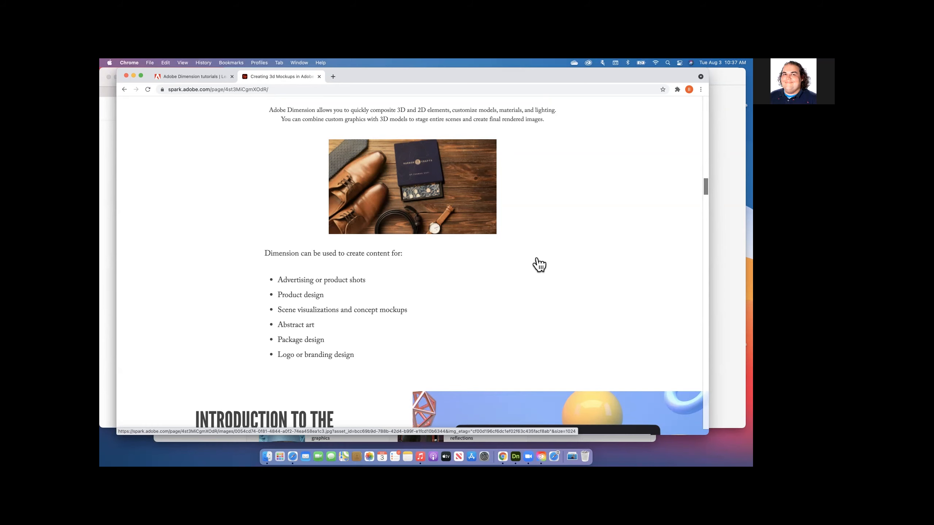
scroll(539, 265, up, 10)
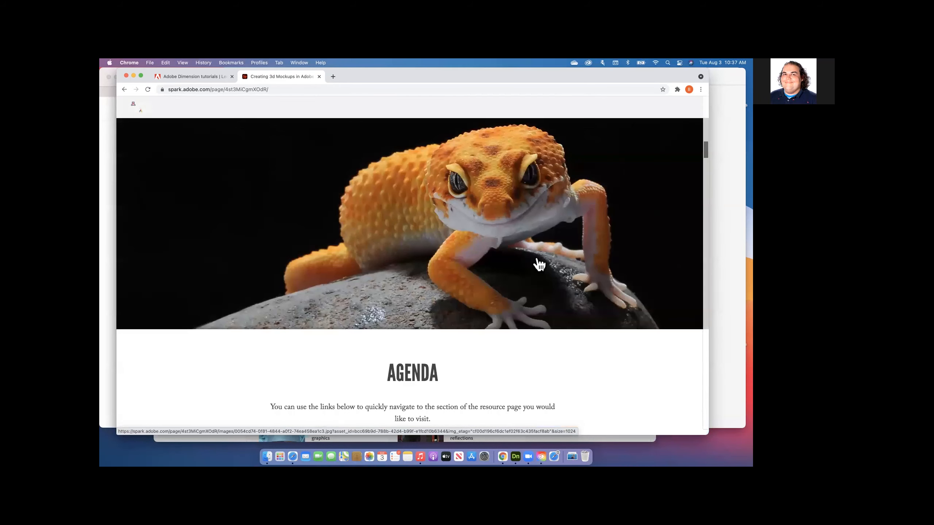
scroll(539, 264, down, 4)
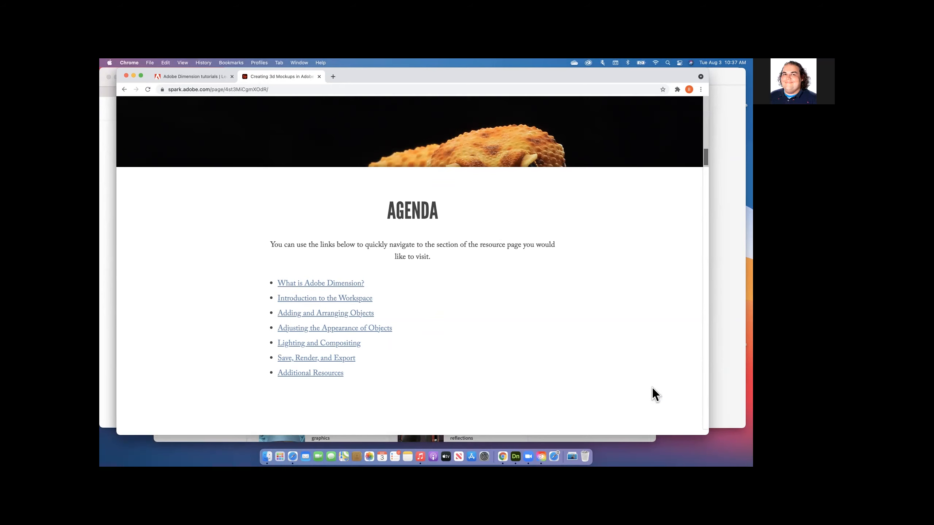
Switch to Adobe Dimension, create a new document and enlarge its window to fill the desktop
click(727, 384)
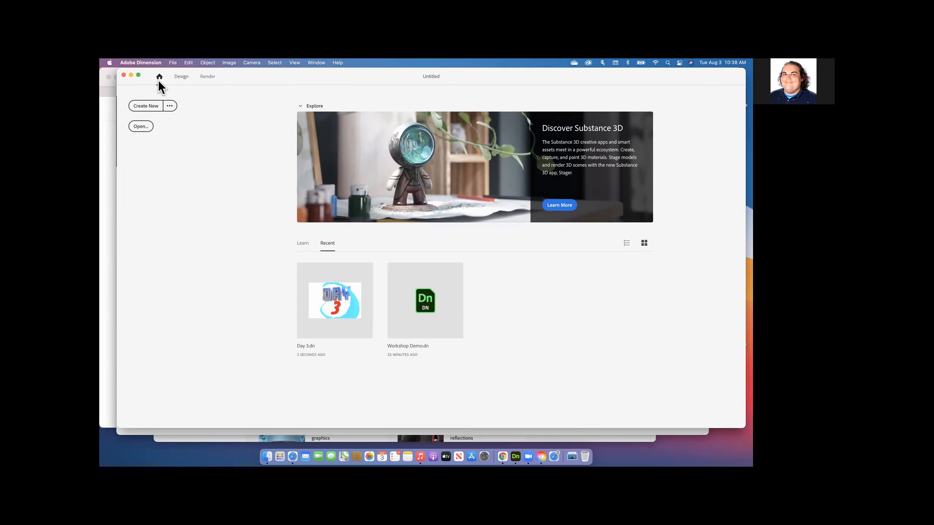
click(146, 106)
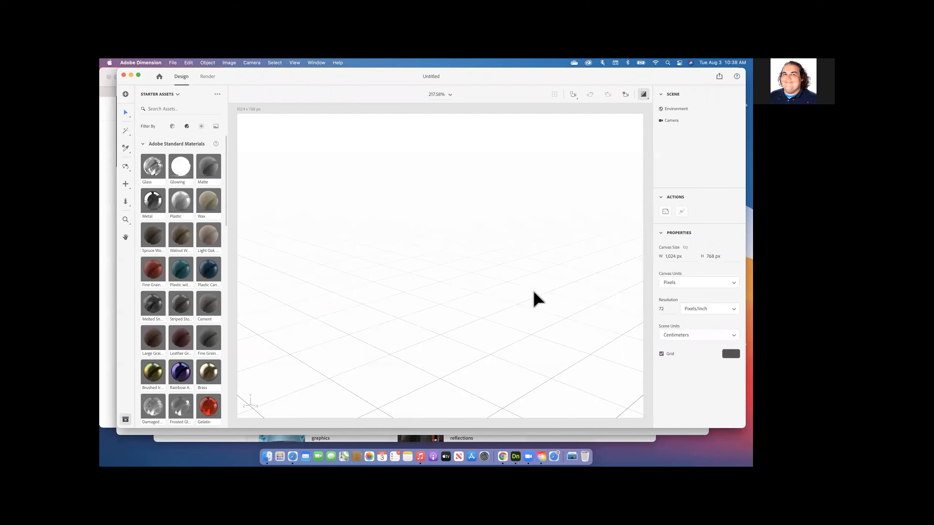
click(131, 75)
click(581, 456)
click(139, 76)
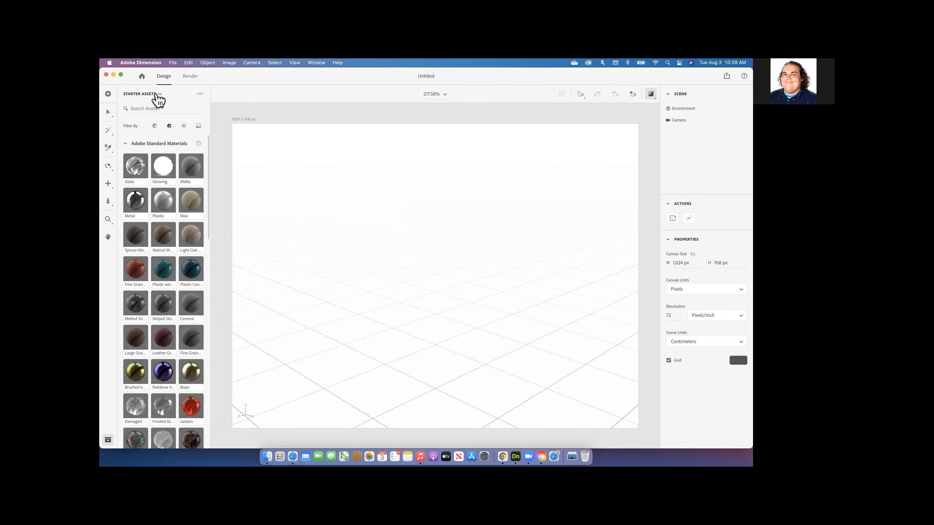
Keep Starter Assets as the asset source and filter the assets to show only models
click(159, 94)
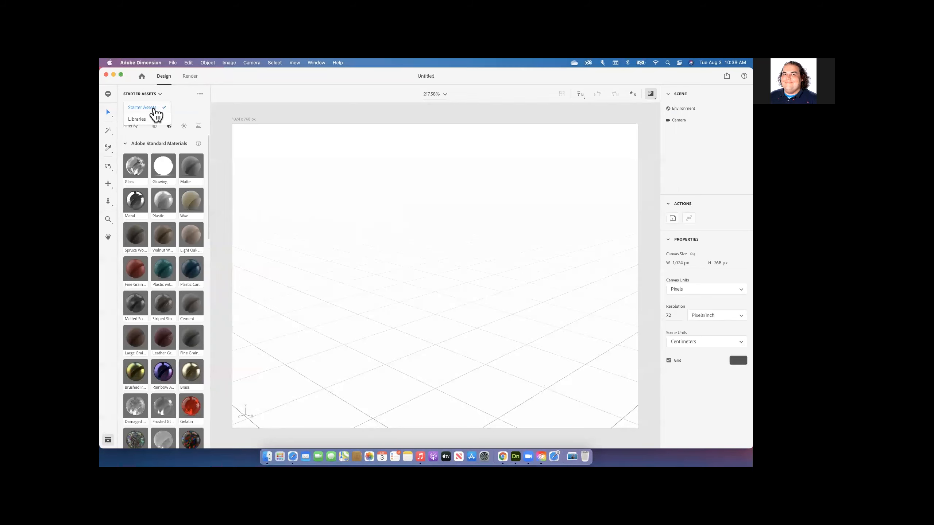
click(154, 109)
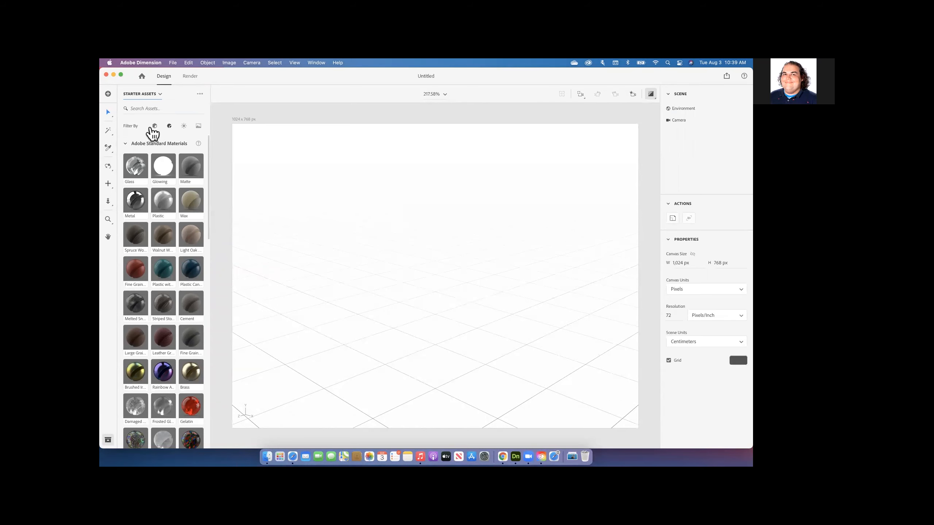
click(155, 127)
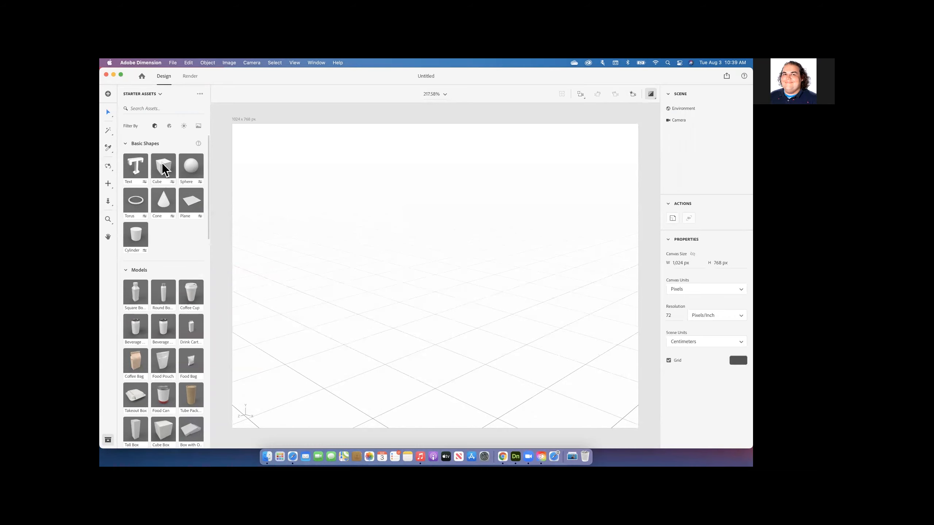
Add a Cube from the basic shapes to the scene and turn off the render preview
click(170, 170)
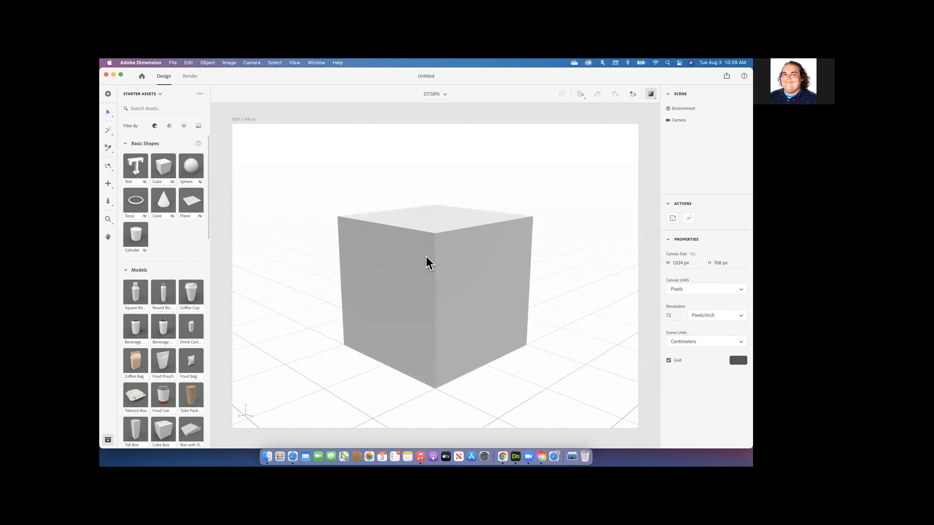
click(461, 276)
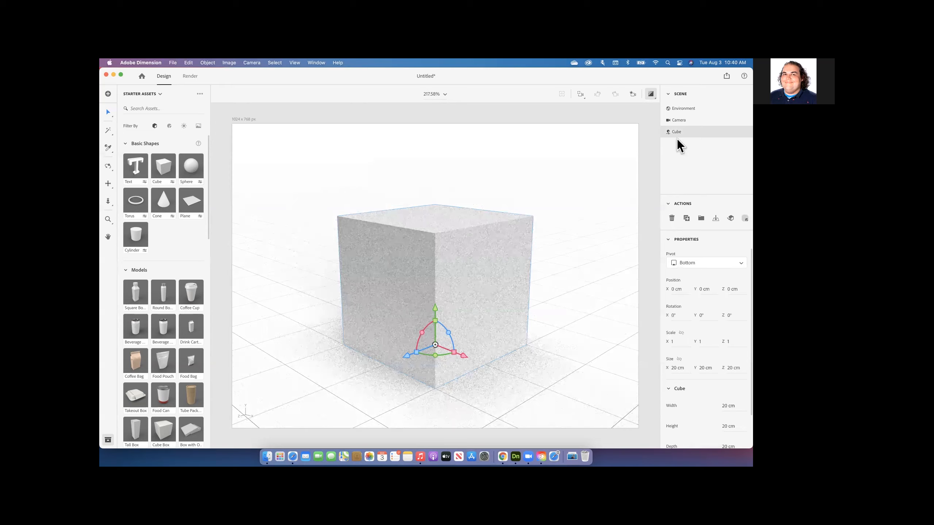
click(652, 95)
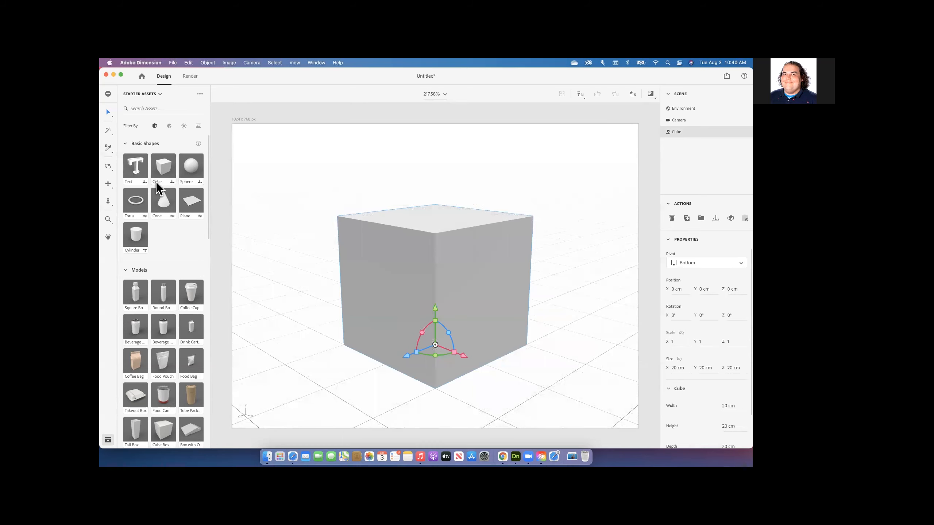
Undo the cube's insertion and place a Cube directly on the canvas at about X -8.2 cm, Z 0.3 cm
key(super+z)
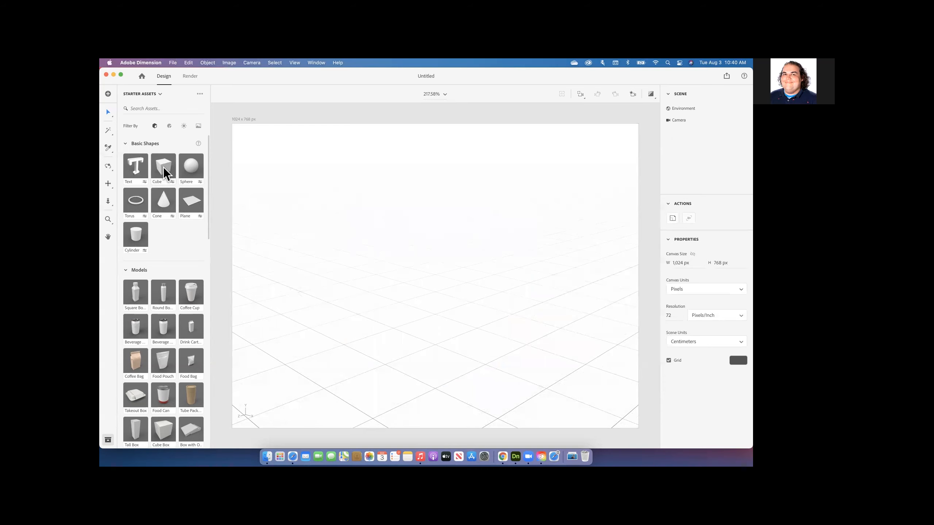
drag(164, 170, 376, 345)
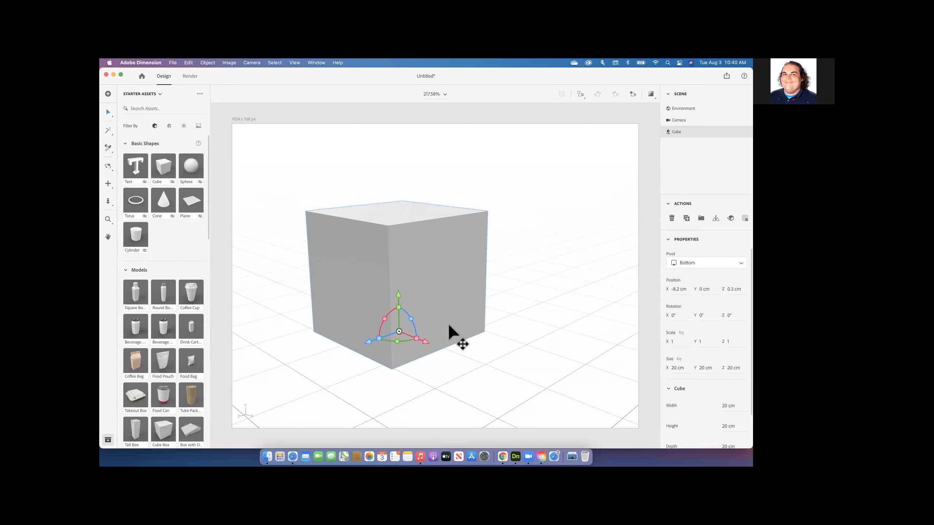
Move the cube along its axes with the Select tool's handles to about X -7.1 cm, Y 0 cm, Z 0.6 cm
click(109, 114)
drag(399, 296, 451, 306)
drag(396, 292, 426, 284)
drag(367, 342, 429, 350)
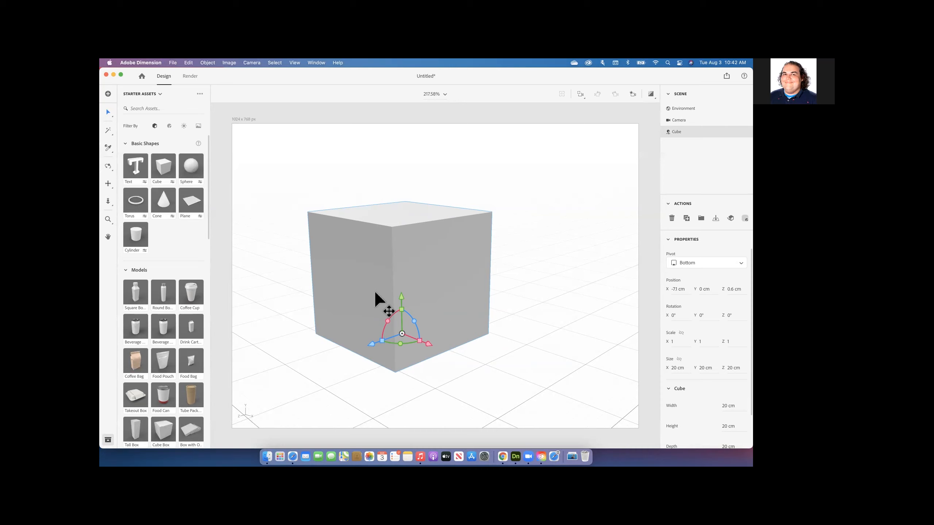
drag(402, 300, 421, 289)
Zoom the canvas out to 200% and in to 300% on the cube with the Zoom tool
click(109, 221)
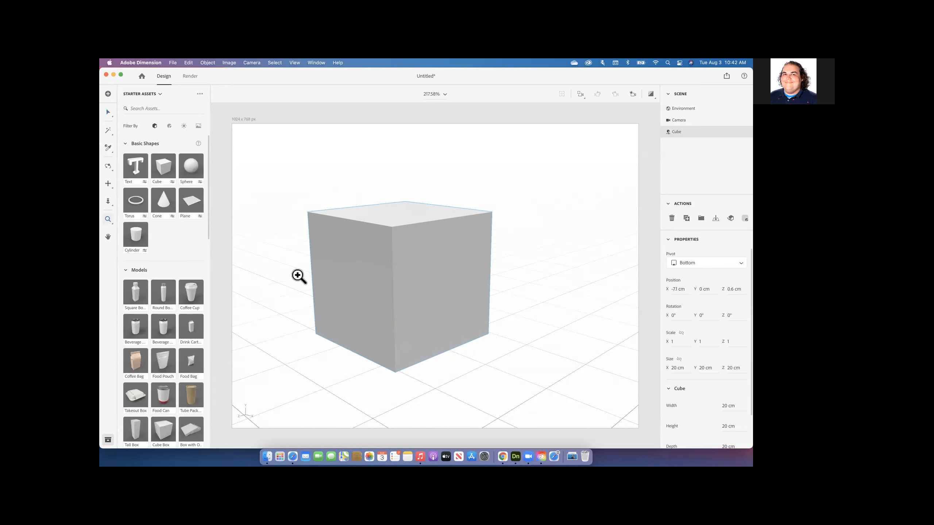
alt+click(343, 287)
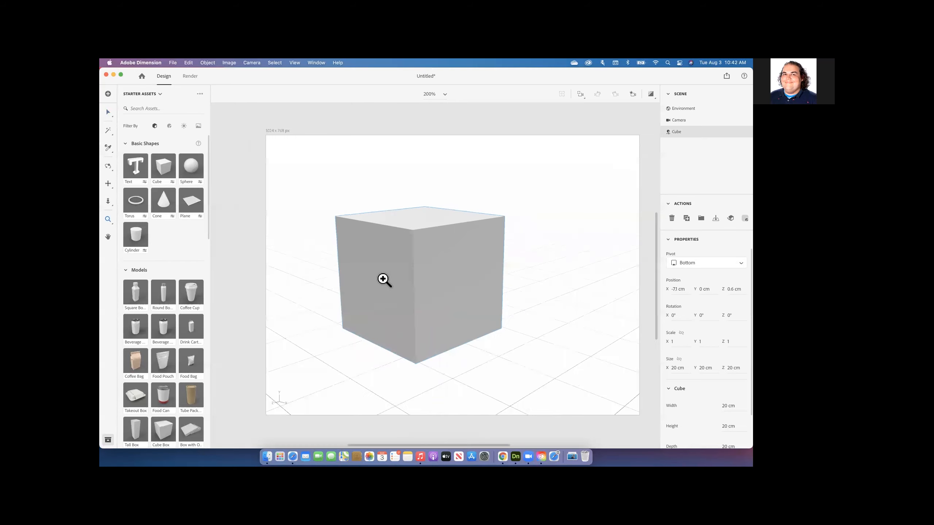
click(436, 288)
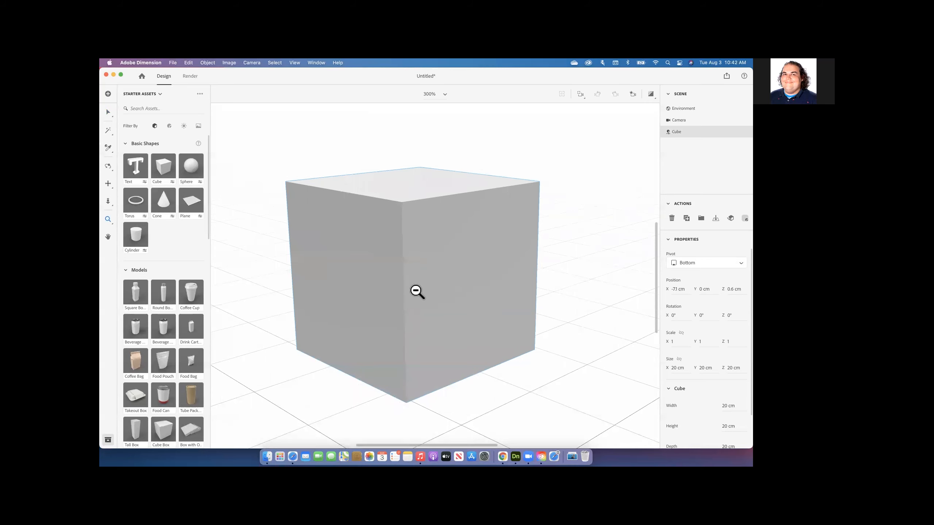
Zoom the canvas out to 200% and scale the cube uniformly to about 0.6 with the Select tool
alt+click(419, 289)
click(108, 113)
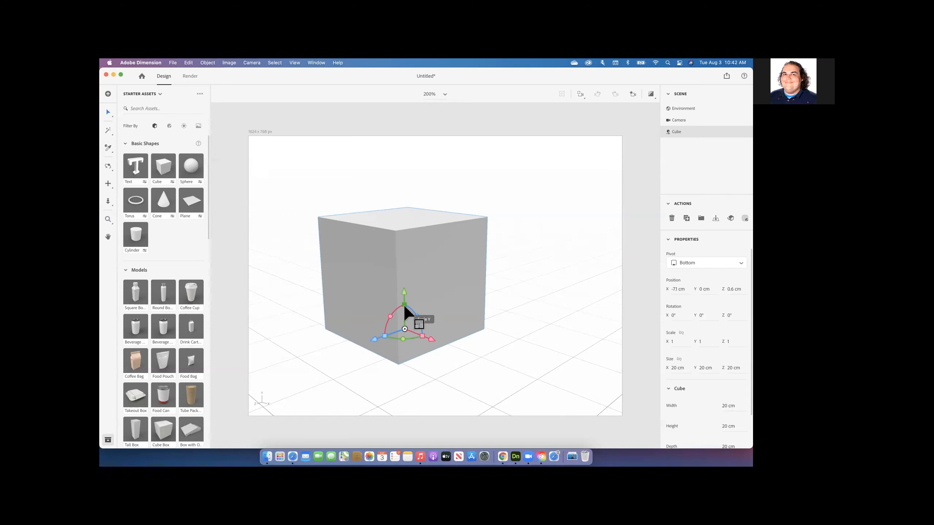
mouse_move(404, 304)
mouse_down()
mouse_move(406, 289)
mouse_move(412, 322)
mouse_move(408, 279)
mouse_move(413, 308)
mouse_move(411, 287)
mouse_move(414, 299)
mouse_up()
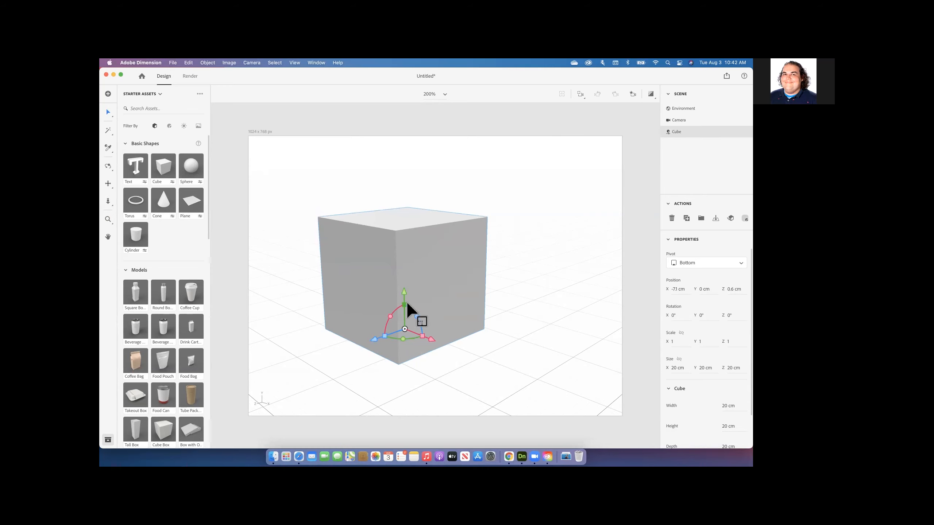
mouse_move(405, 305)
mouse_down()
mouse_move(379, 303)
mouse_move(404, 254)
mouse_move(410, 342)
mouse_move(407, 316)
mouse_up()
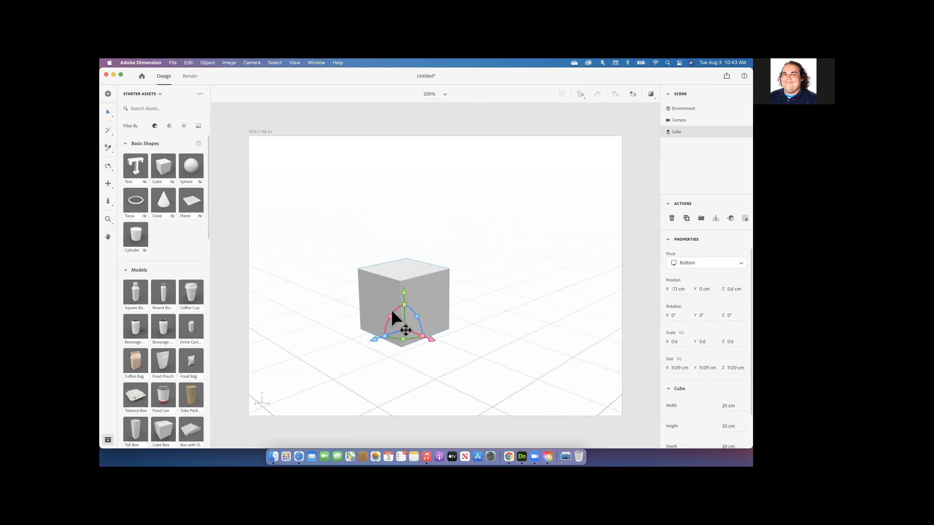
Rotate the cube on all three axes to about X 53°, Y -121°, Z 68°
drag(391, 318, 415, 335)
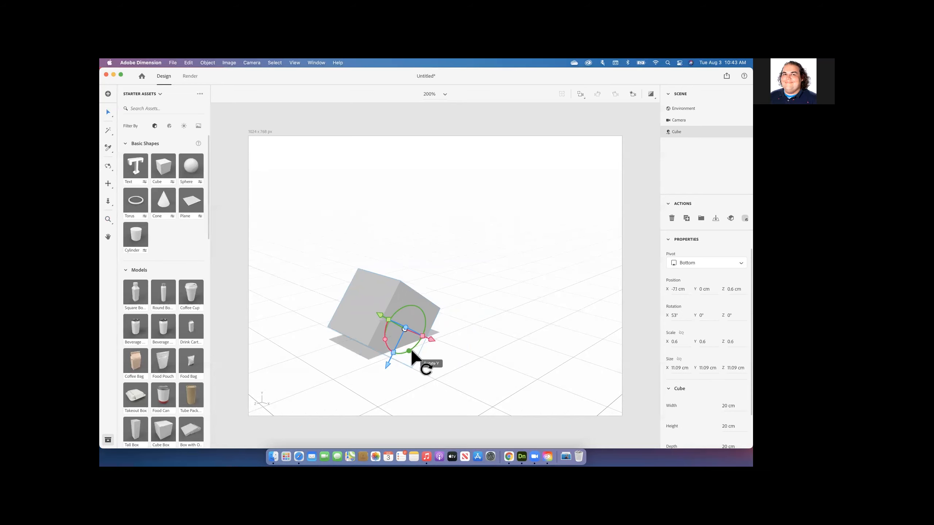
drag(416, 351, 315, 354)
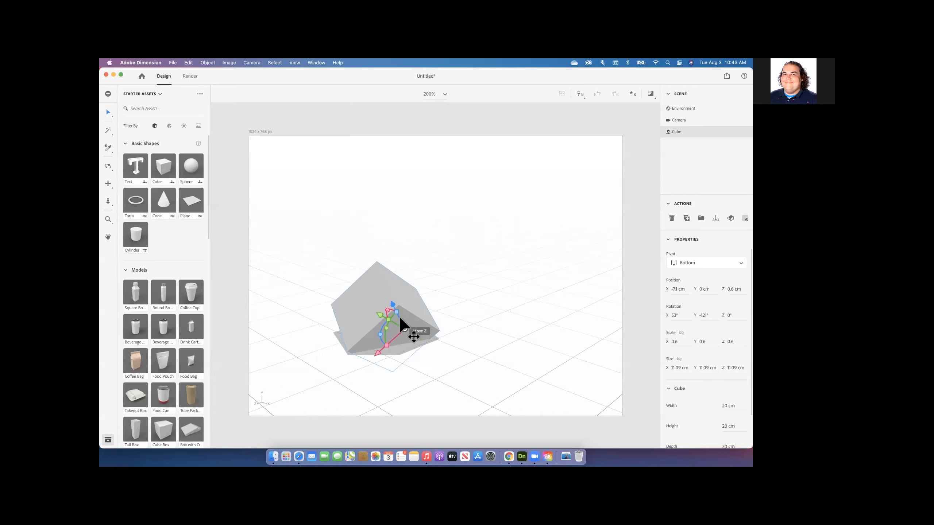
drag(380, 334, 409, 279)
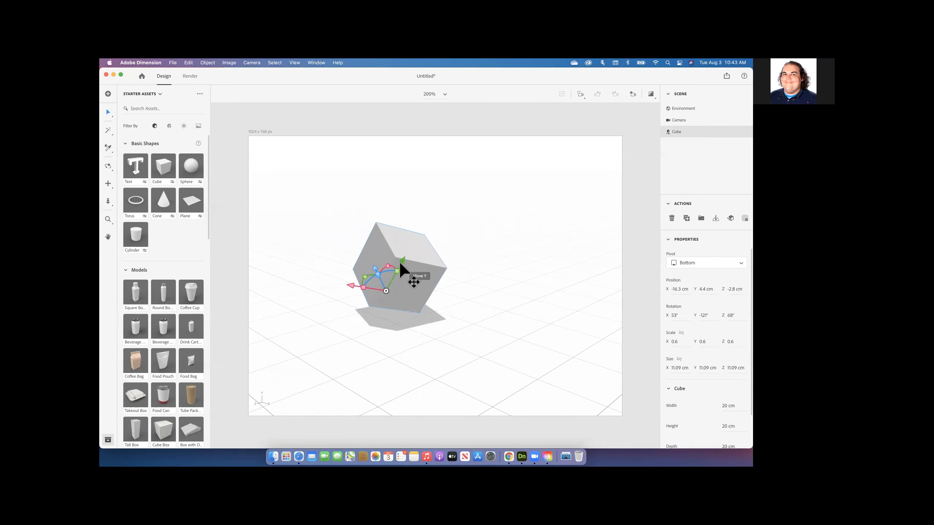
Move the cube along its Y axis to about X -14.8 cm, Y 7.1 cm, Z -3.3 cm, and undo a surface-aligned move
mouse_move(401, 264)
mouse_down()
mouse_move(410, 232)
mouse_move(404, 249)
mouse_up()
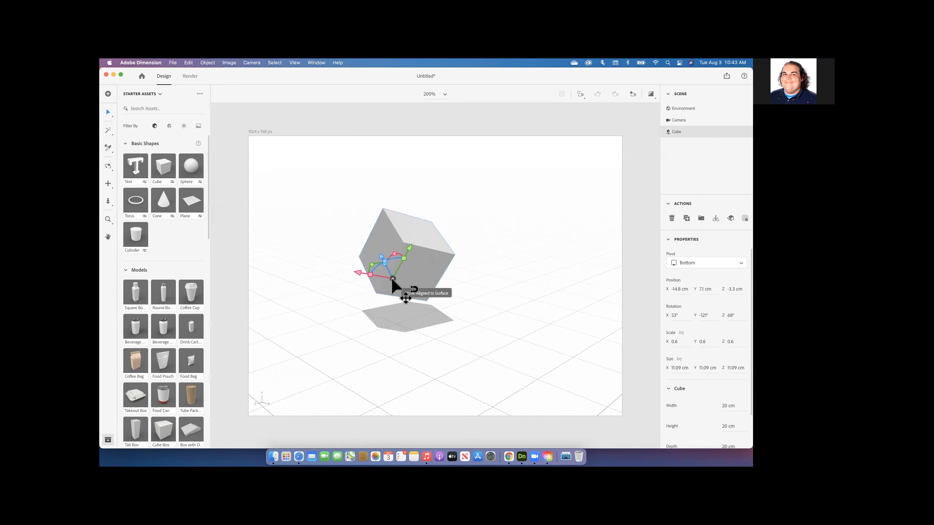
drag(392, 283, 418, 321)
key(super+z)
Adjust the cube's X position value in small increments to about -11.6 cm
mouse_move(676, 291)
mouse_down()
mouse_move(667, 291)
mouse_move(679, 295)
mouse_up()
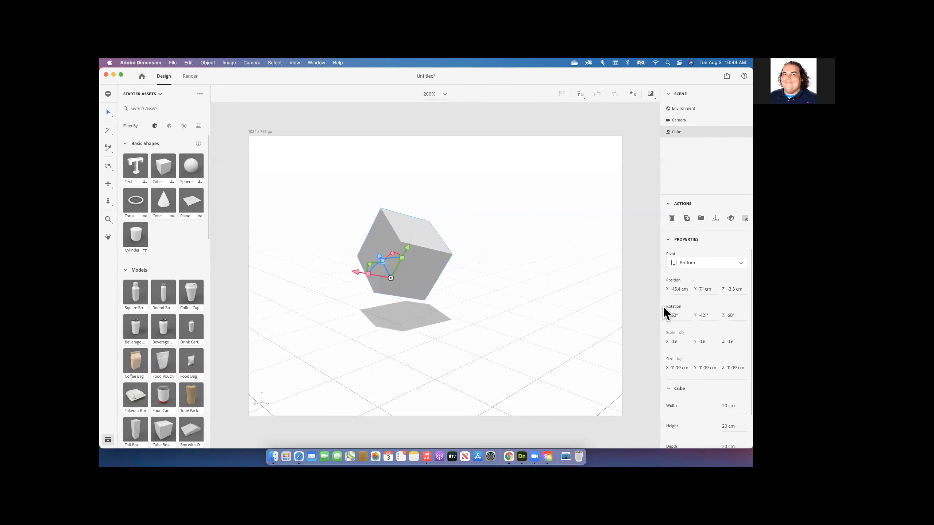
text(-14.5)
key(Return)
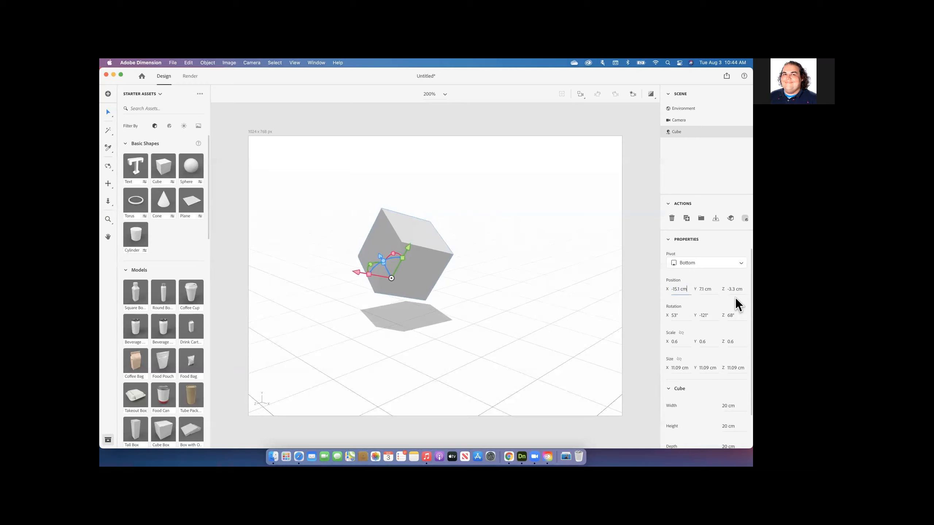
key(Up)
key(Up)
key(Up)
key(Up)
key(Up)
key(Up)
key(Up)
key(Up)
key(Up)
key(Up)
key(Up)
key(Up)
key(Up)
key(Up)
key(Up)
key(Up)
key(Up)
key(Up)
key(Up)
key(Up)
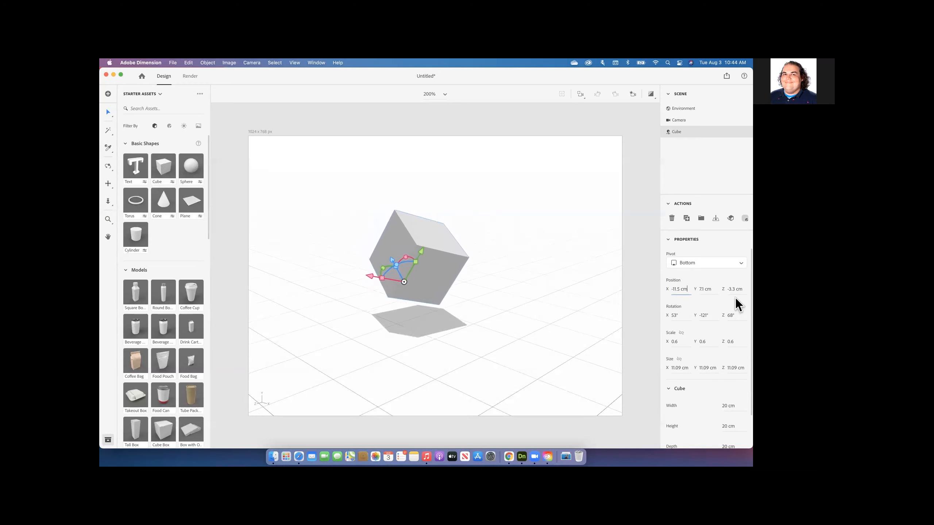
key(Down)
key(Down)
key(Down)
key(Down)
key(Down)
key(Down)
key(Down)
key(Down)
key(Down)
key(Down)
key(Down)
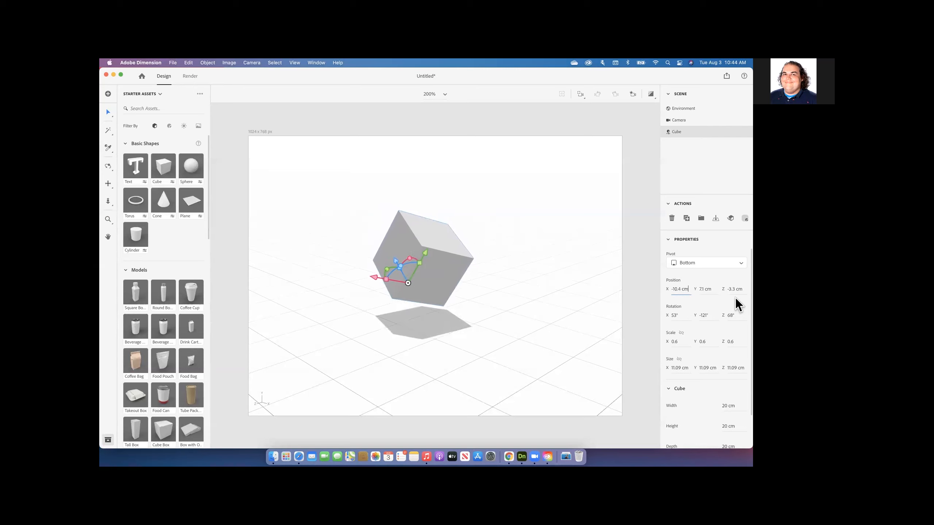
key(Down)
key(Down)
key(Down)
key(Down)
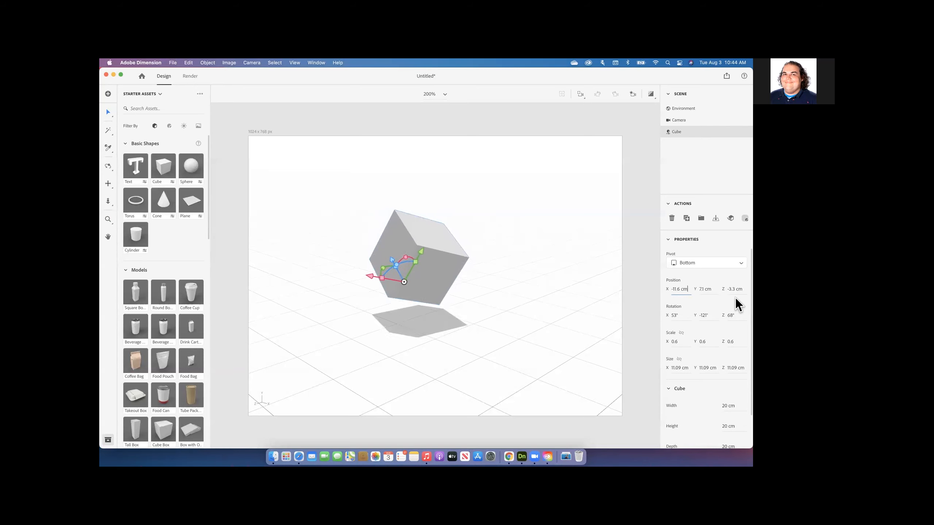
Shift the cube along X in larger position increments to -1.7 cm
key(shift+Up)
key(shift+Up)
key(shift+Up)
key(shift+Up)
key(shift+Up)
key(shift+Up)
key(shift+Up)
key(shift+Up)
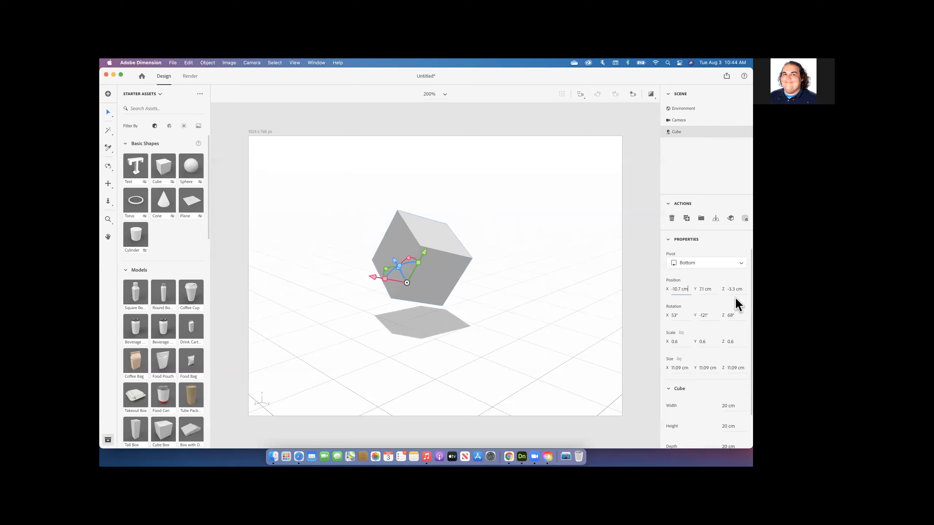
key(shift+Up)
key(shift+Up)
key(shift+Up)
key(shift+Up)
key(shift+Up)
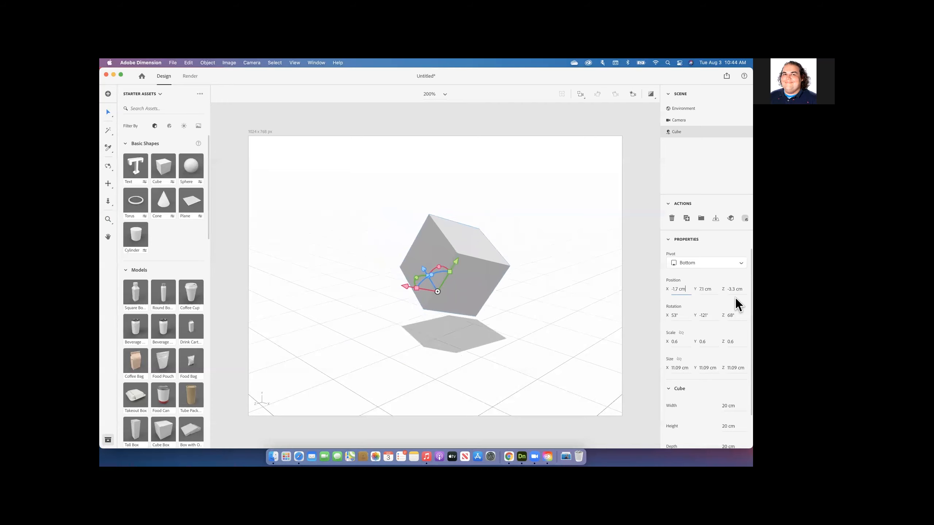
key(shift+Down)
key(shift+Down)
key(shift+Down)
key(shift+Down)
key(shift+Down)
key(shift+Down)
key(shift+Down)
key(shift+Down)
key(shift+Down)
key(shift+Down)
key(shift+Down)
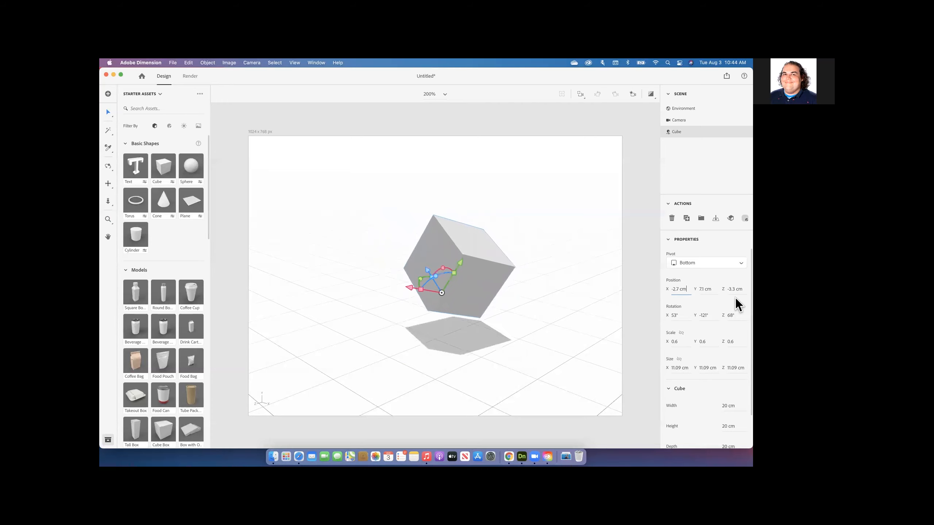
key(shift+Up)
key(shift+Up)
key(shift+Up)
key(shift+Up)
key(shift+Up)
key(shift+Up)
key(shift+Up)
key(shift+Up)
Raise and lower the cube through its Y position value, ending at 7.8 cm
click(704, 289)
key(shift+Up)
key(Up)
key(Up)
key(Up)
key(Up)
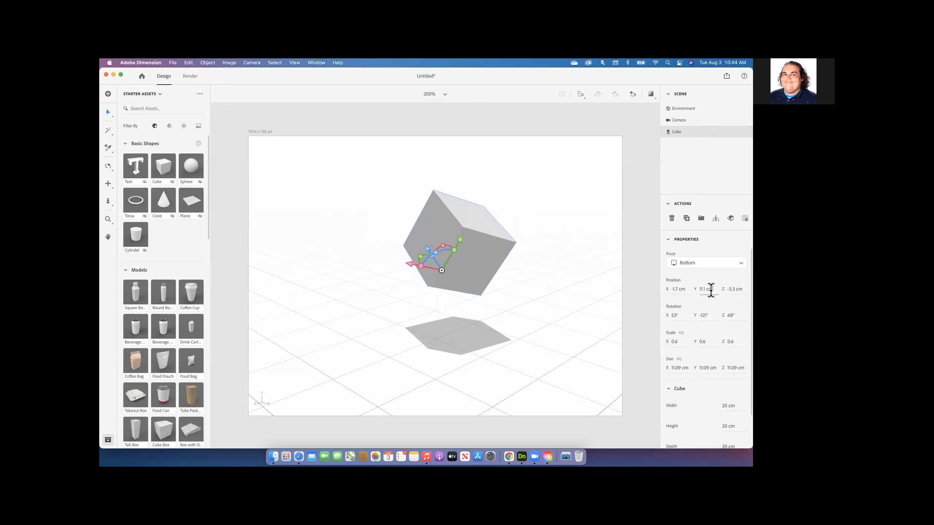
key(Down)
key(Down)
key(Down)
key(Down)
Step the cube's Z position value down and up, ending at 0.7 cm
click(732, 289)
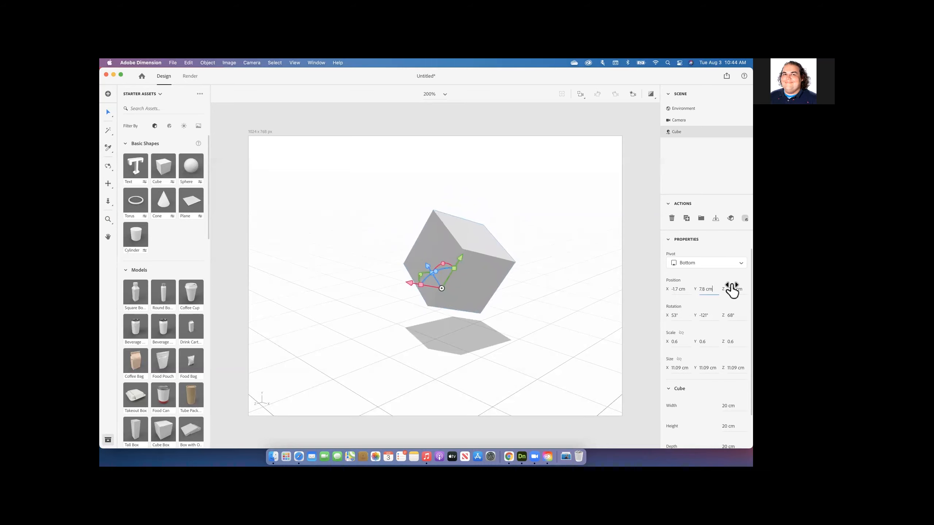
key(Down)
key(Down)
key(Down)
key(Down)
key(Down)
key(Up)
key(Up)
key(Up)
key(Up)
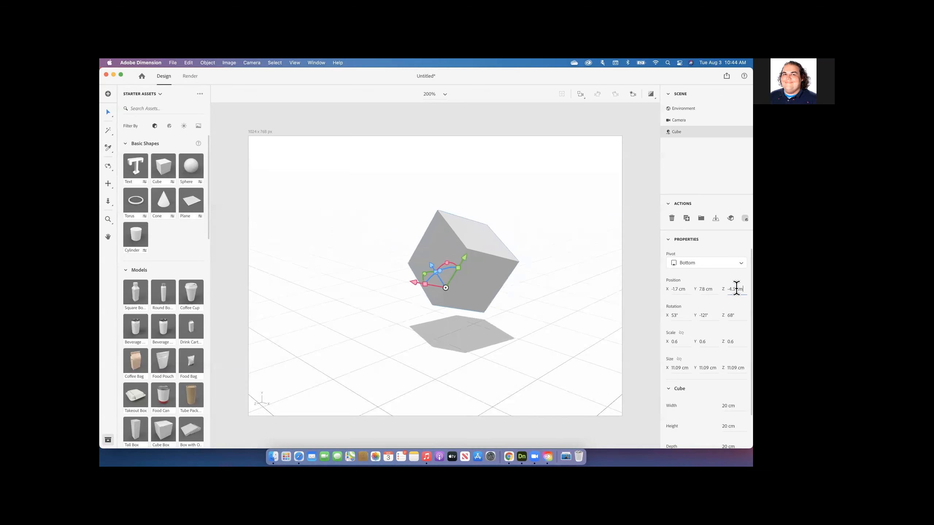
key(Up)
key(Up)
key(Up)
key(Up)
key(Up)
key(Up)
key(Up)
key(Up)
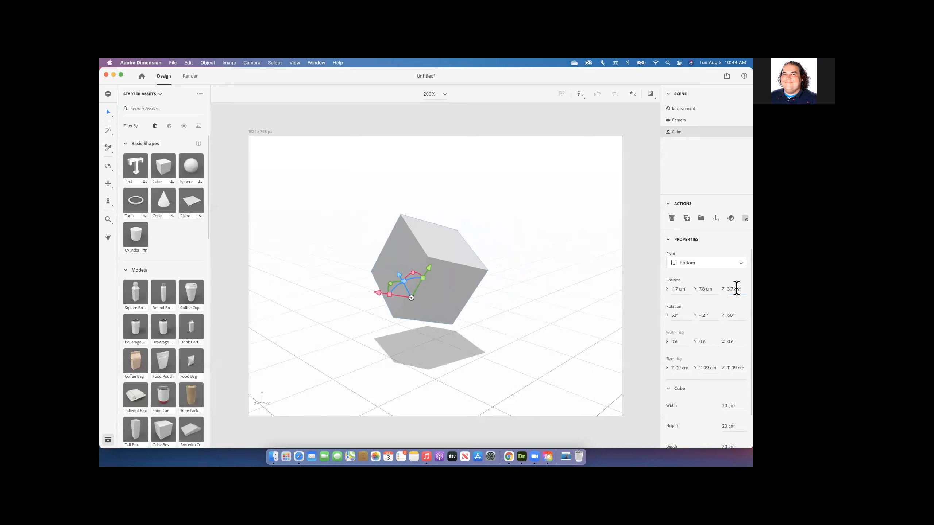
key(Down)
key(Down)
key(Down)
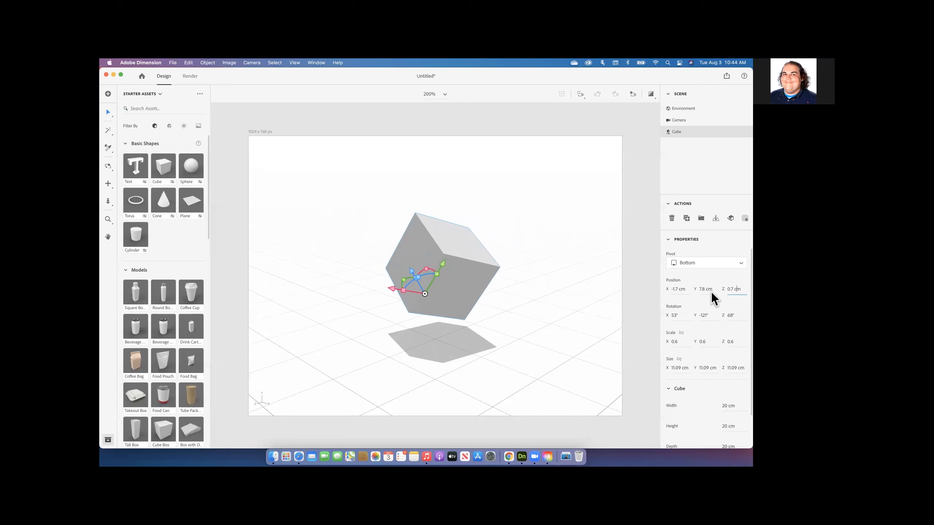
click(684, 303)
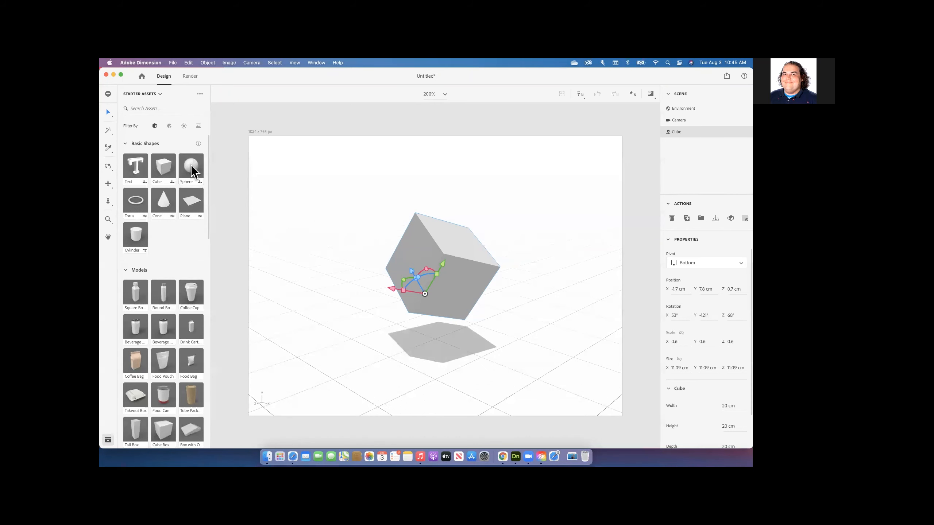
Place a Sphere at about X -32.1 cm, Z -2.6 cm and a Cone aligned to the cube's surface
drag(192, 167, 340, 295)
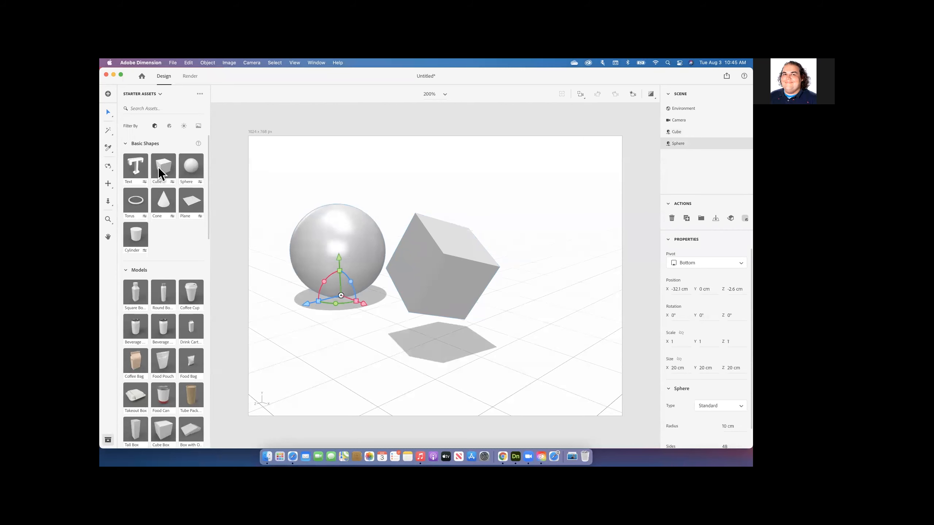
drag(159, 207, 425, 289)
drag(447, 291, 412, 260)
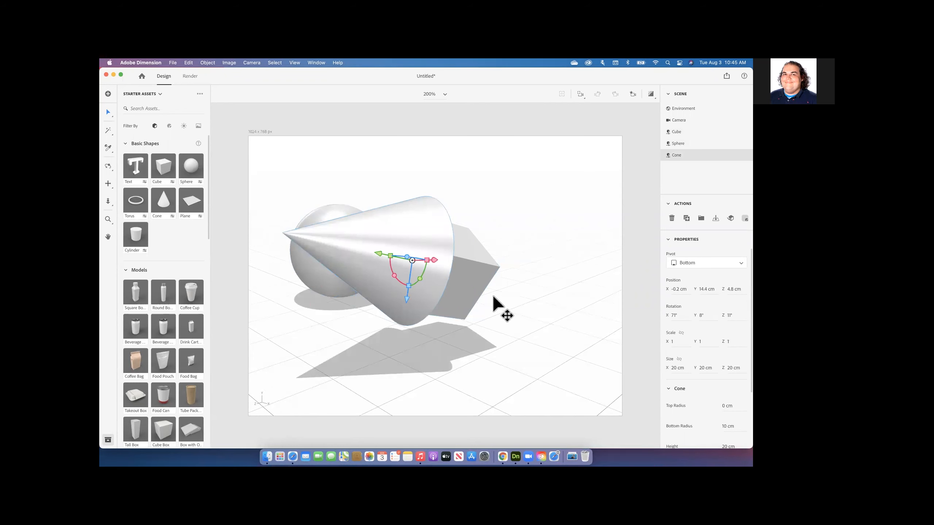
Stretch the cone along Y to about 20.09 cm, rotate it to about X 69°, Y 16°, Z 12°, and deselect it
click(390, 256)
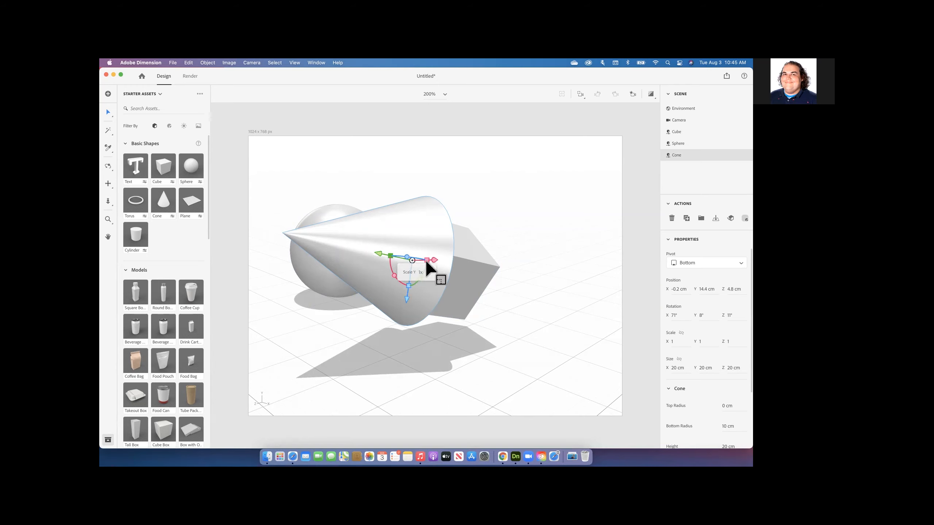
drag(389, 255, 391, 254)
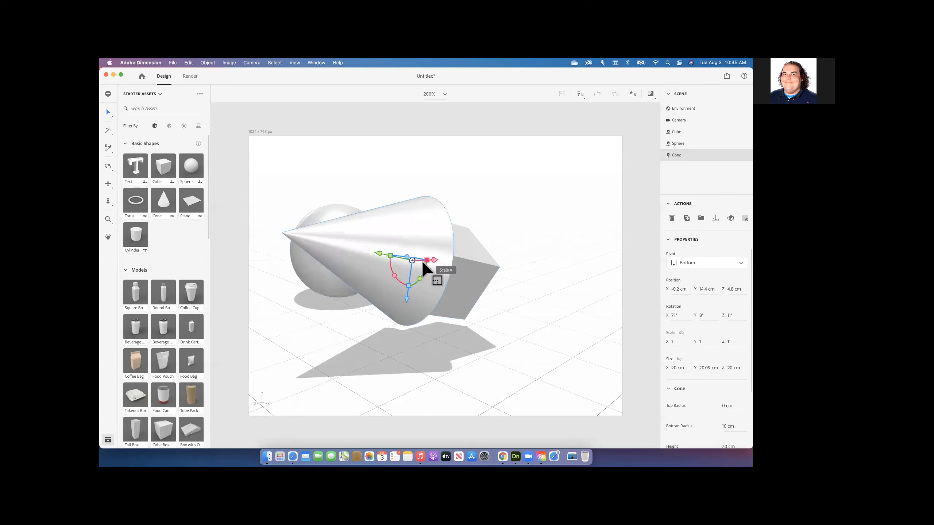
drag(408, 283, 410, 278)
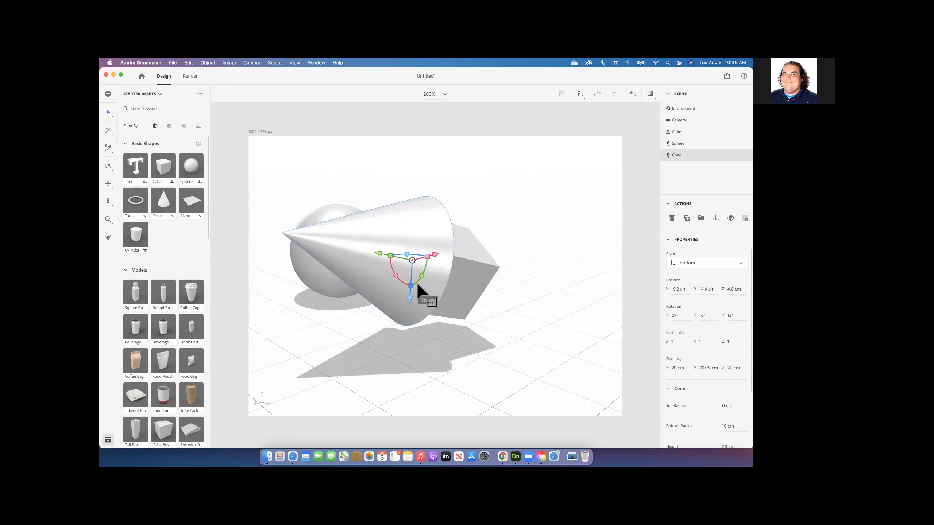
click(504, 309)
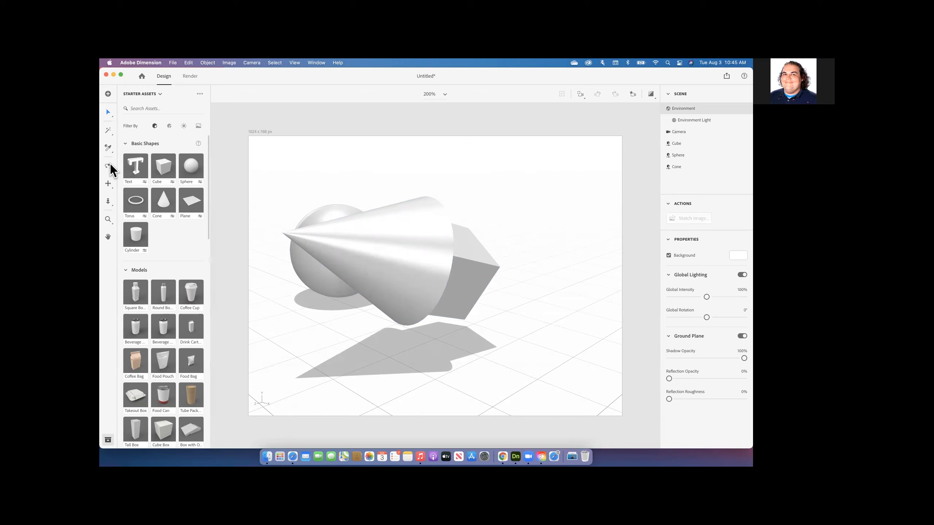
click(194, 109)
text(1)
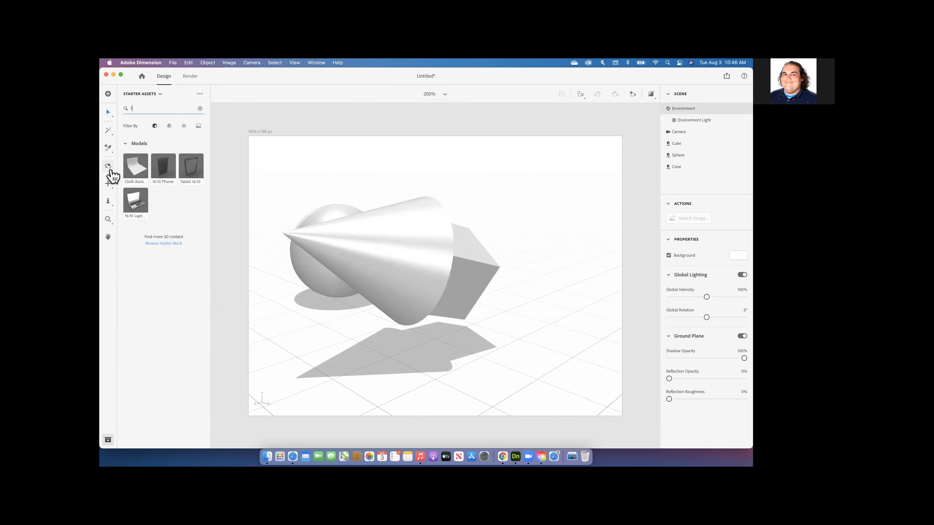
click(200, 109)
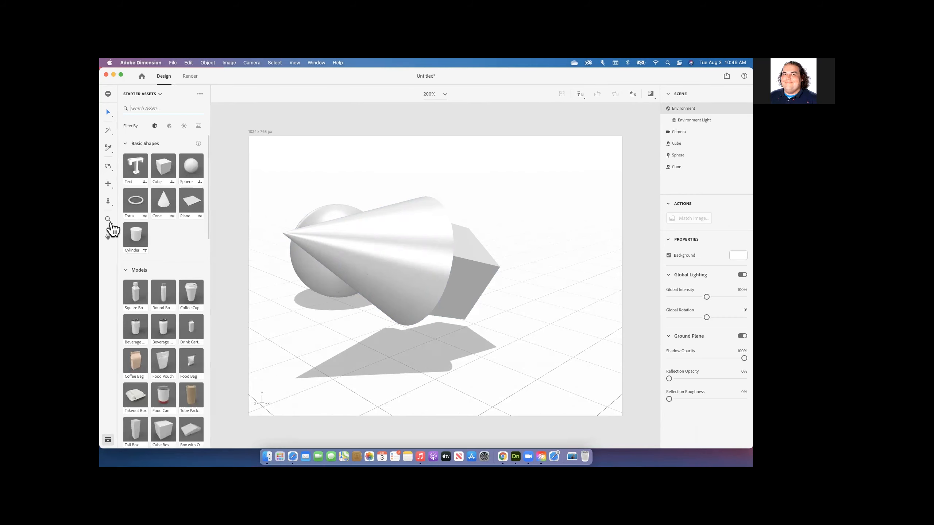
Orbit the camera around the sphere, cone and cube and pan it across the scene with the Orbit and Pan tools
click(107, 166)
drag(302, 250, 582, 297)
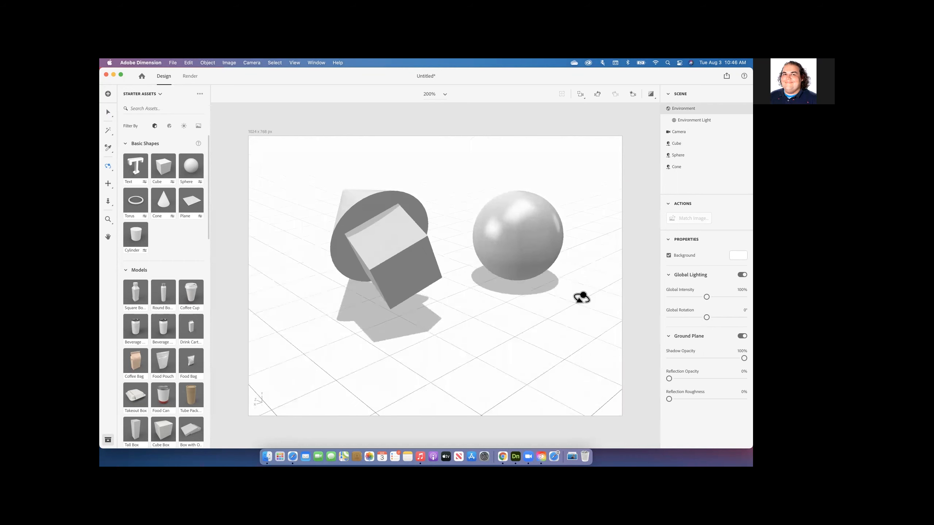
click(108, 184)
mouse_move(458, 286)
mouse_down()
mouse_move(450, 327)
mouse_move(376, 264)
mouse_move(442, 207)
mouse_move(424, 298)
mouse_move(482, 363)
mouse_move(466, 272)
mouse_move(350, 265)
mouse_move(321, 298)
mouse_move(415, 334)
mouse_move(455, 336)
mouse_move(494, 286)
mouse_move(450, 194)
mouse_move(445, 290)
mouse_move(364, 286)
mouse_move(496, 267)
mouse_move(452, 274)
mouse_move(474, 283)
mouse_up()
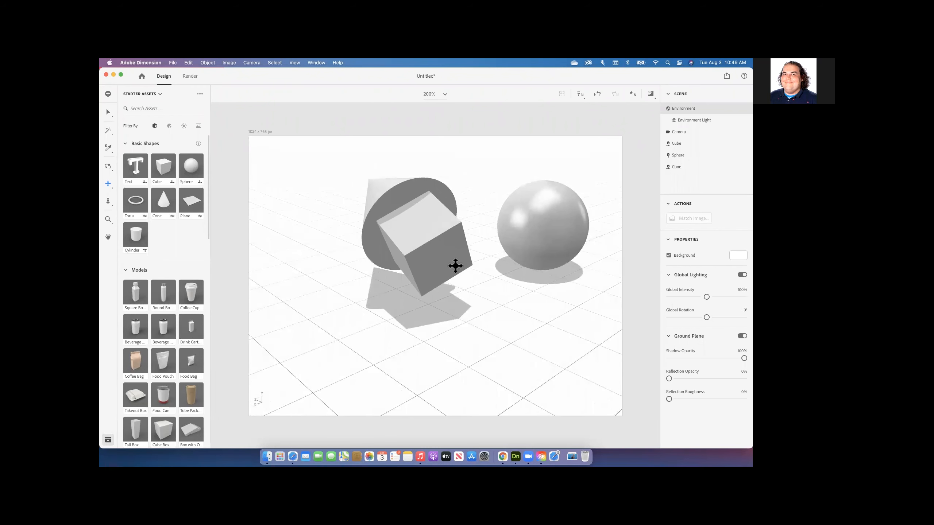
drag(400, 246, 600, 264)
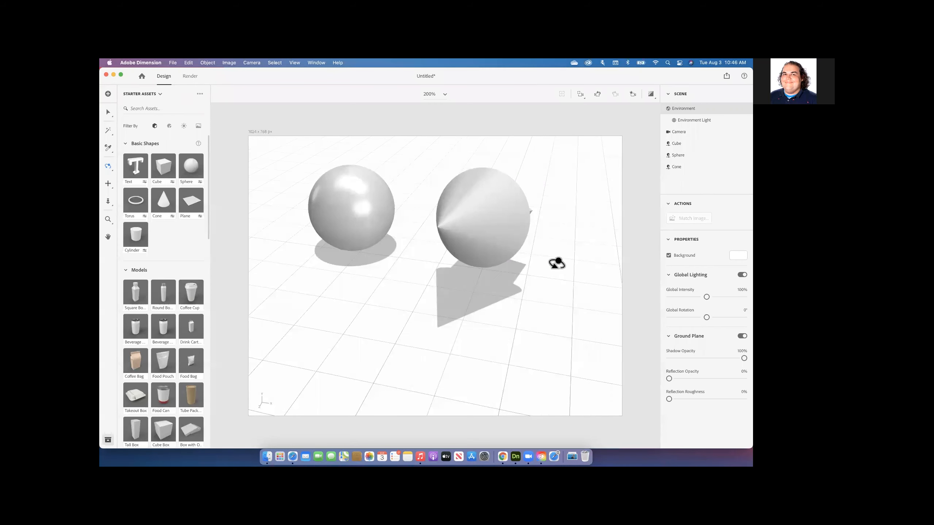
Pan the camera slightly and move it closer to the sphere and cone with the Dolly tool
key(2)
drag(486, 260, 482, 280)
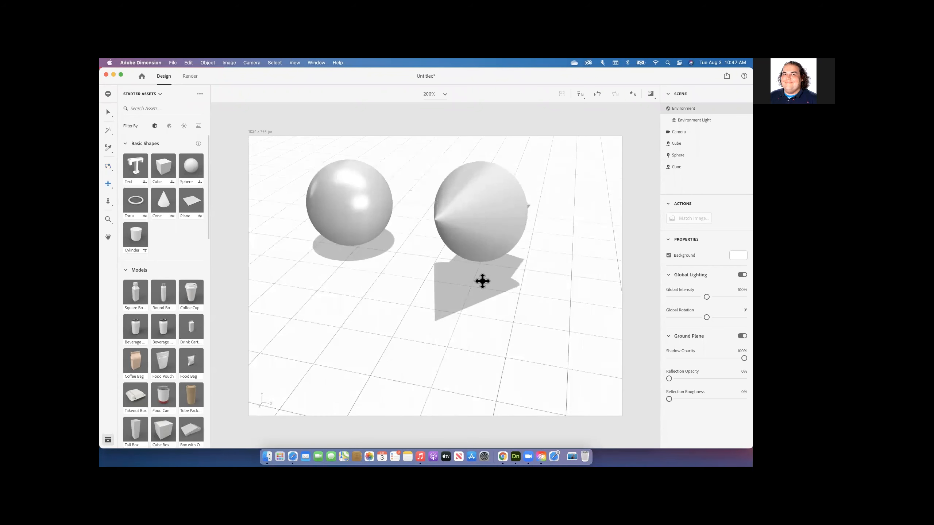
key(3)
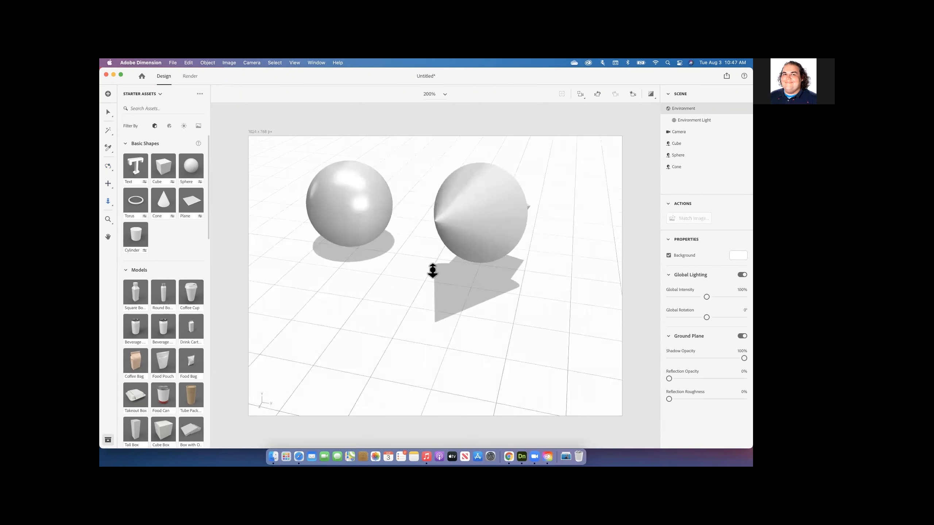
drag(430, 273, 420, 240)
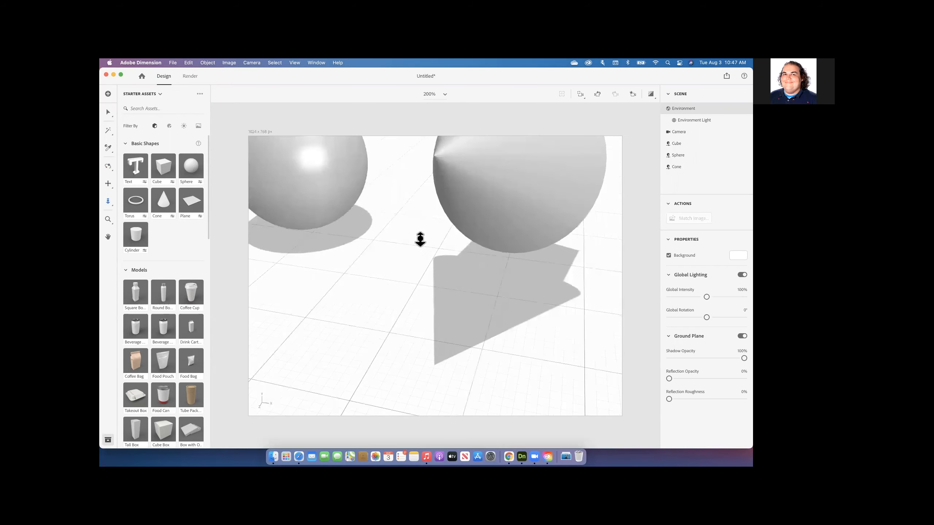
Orbit the camera to the opposite side of the cube, cone and sphere and pull it back from the close-up
key(2)
key(1)
drag(426, 278, 298, 203)
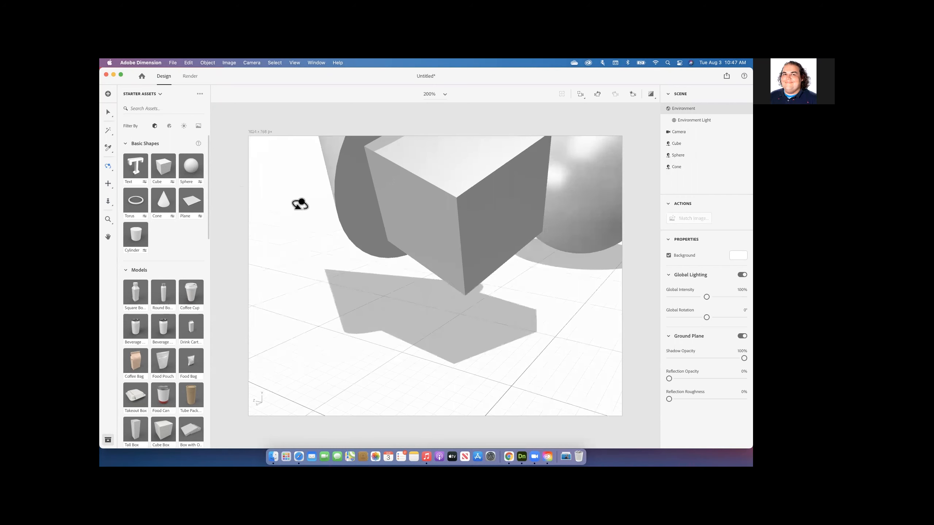
scroll(451, 254, down, 5)
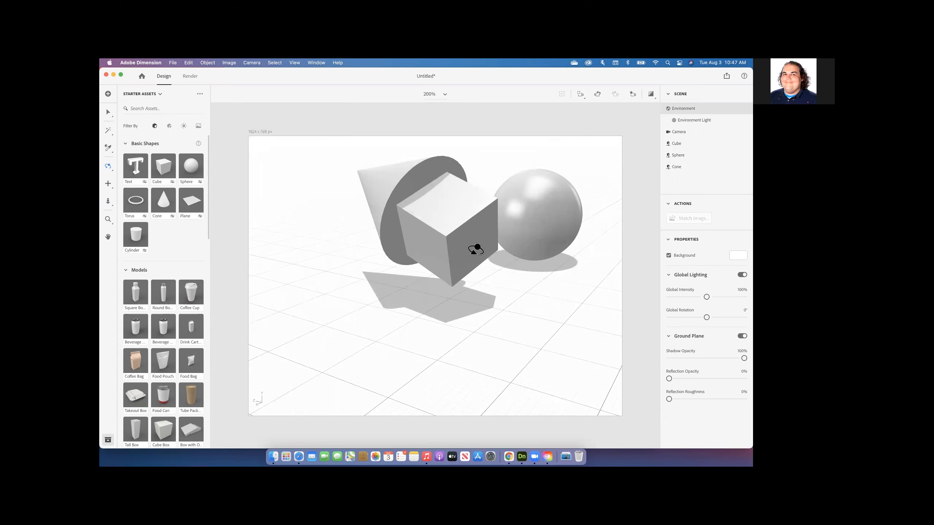
scroll(476, 249, up, 3)
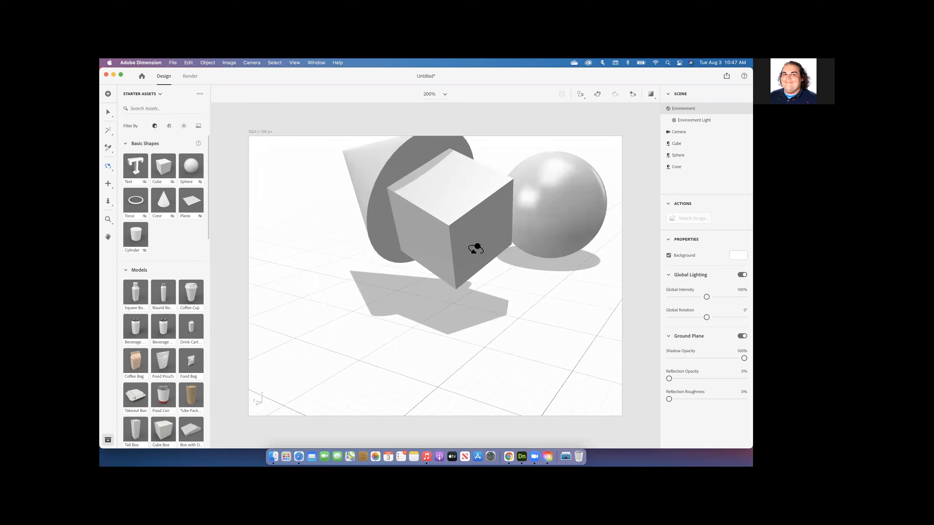
drag(386, 262, 512, 242)
Move the cube to about X 5 cm, Y 13.5 cm, Z -10.4 cm, and orbit to a view with the sphere in front
click(108, 113)
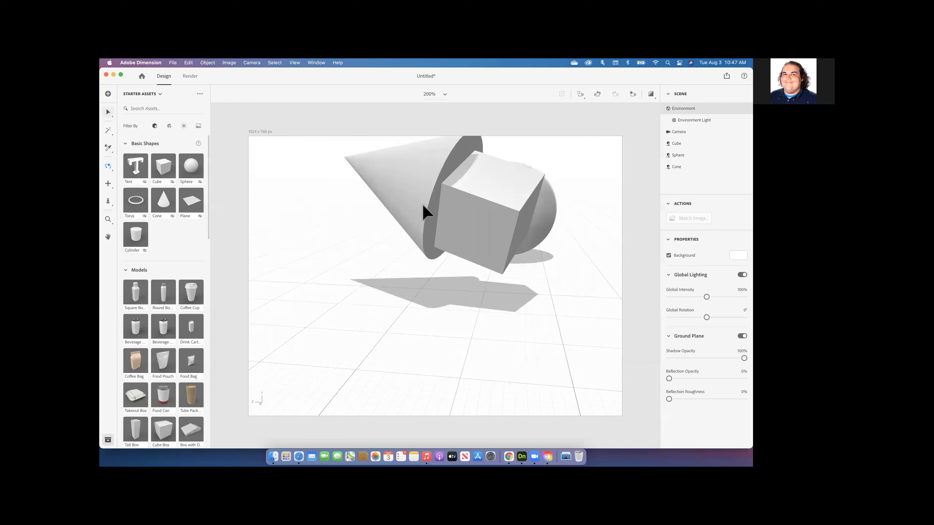
click(483, 223)
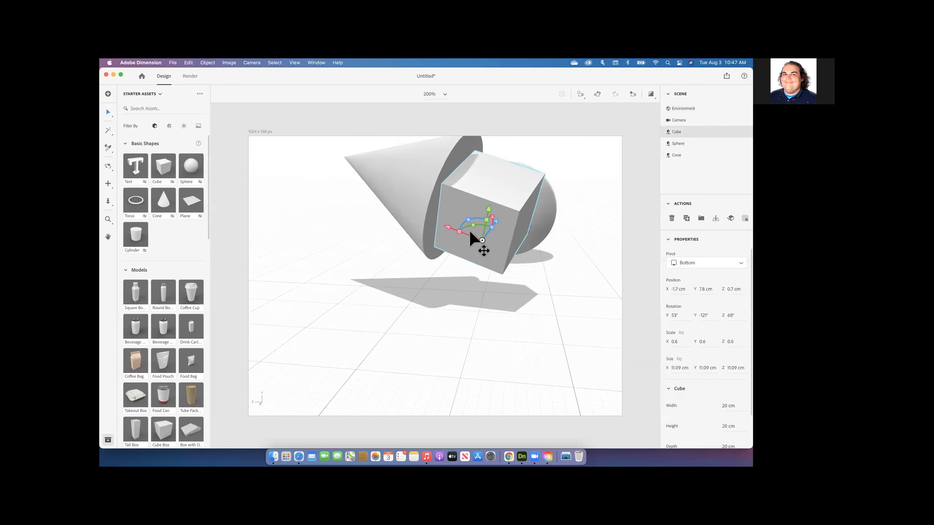
drag(448, 226, 525, 205)
key(1)
drag(573, 242, 537, 267)
key(3)
key(1)
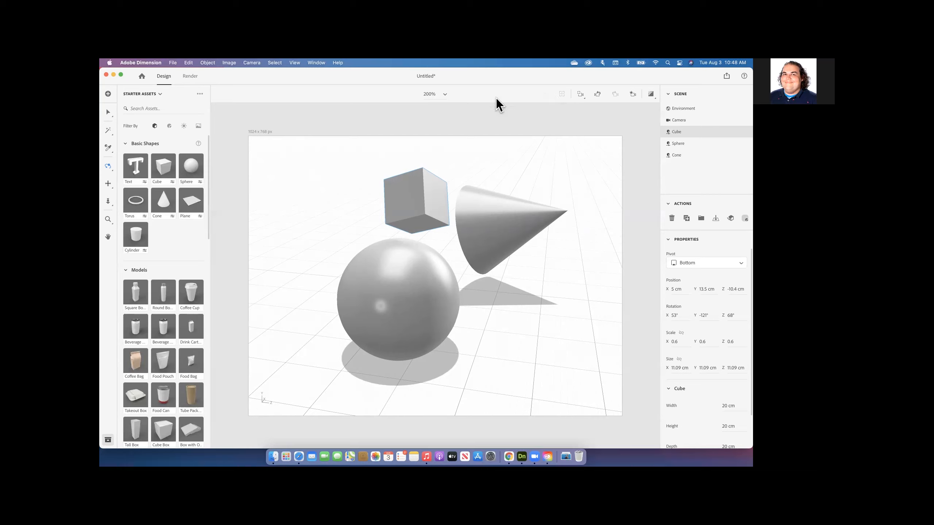
Fit the canvas to the window and save the current view as a camera bookmark named Favorite
click(444, 95)
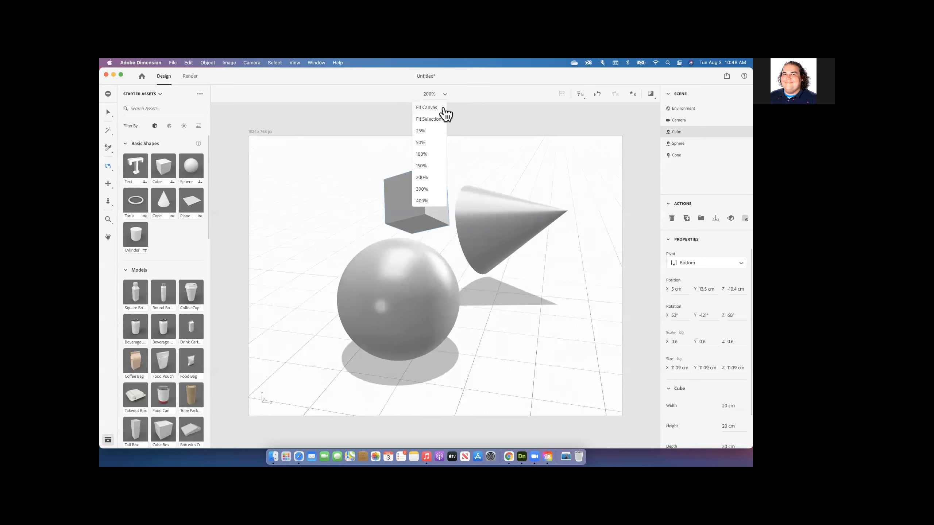
click(437, 109)
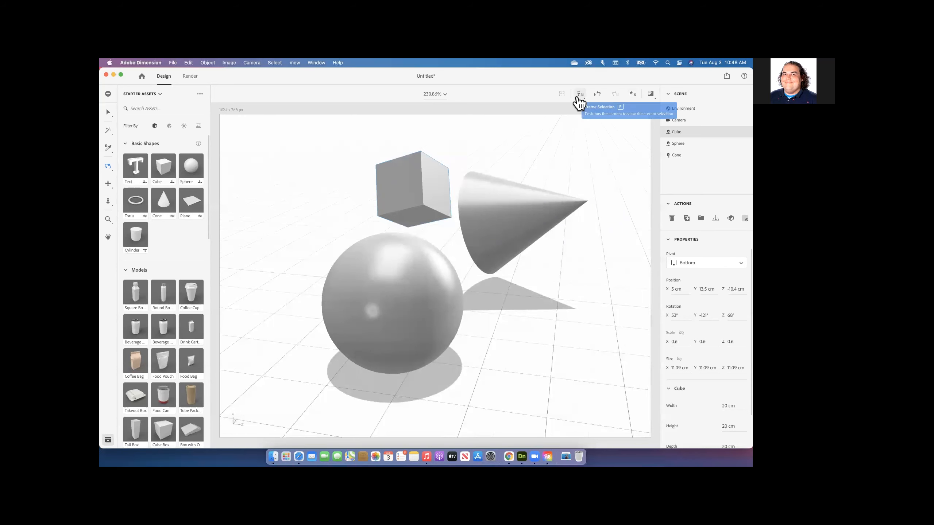
click(633, 95)
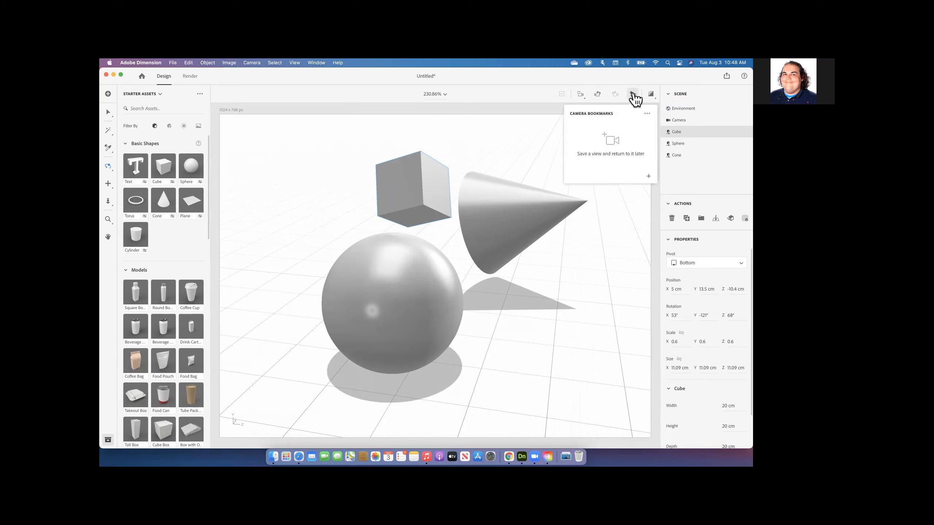
click(648, 176)
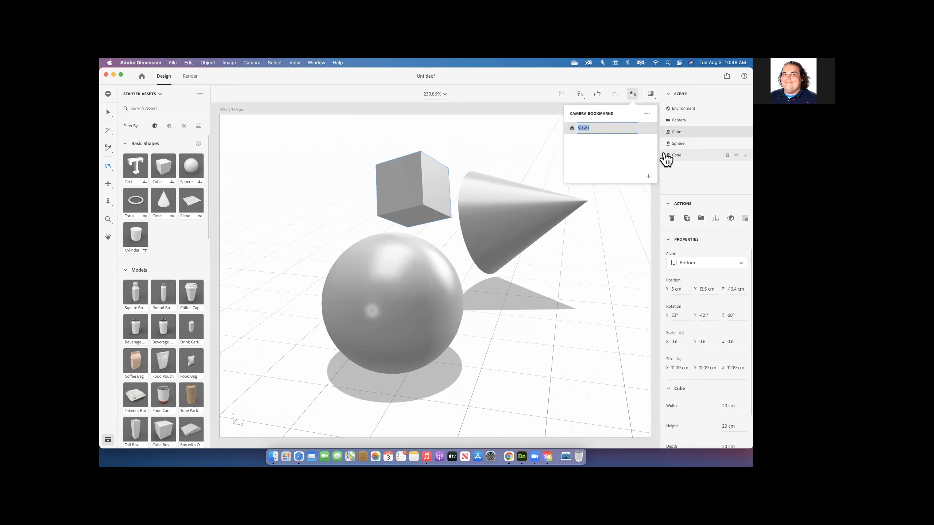
text(He)
key(Return)
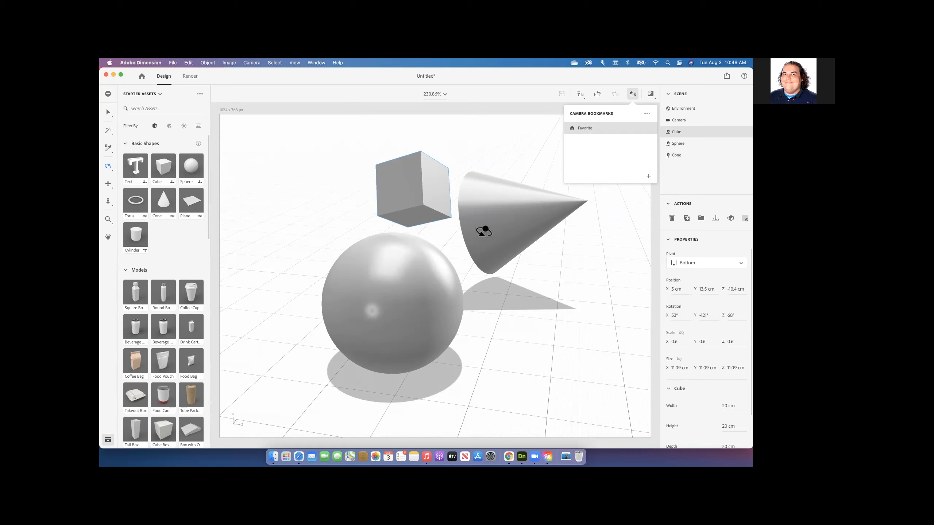
Orbit and dolly the camera to a close-up of the cube, and return to the Favorite camera bookmark
click(469, 245)
drag(397, 243, 540, 235)
click(107, 201)
drag(442, 254, 479, 322)
key(2)
key(3)
drag(431, 279, 452, 182)
key(1)
key(3)
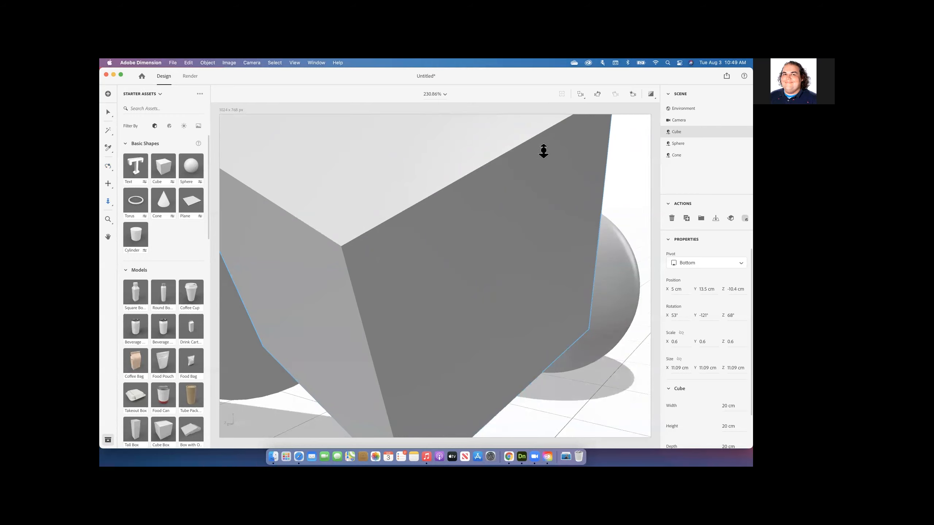
click(632, 96)
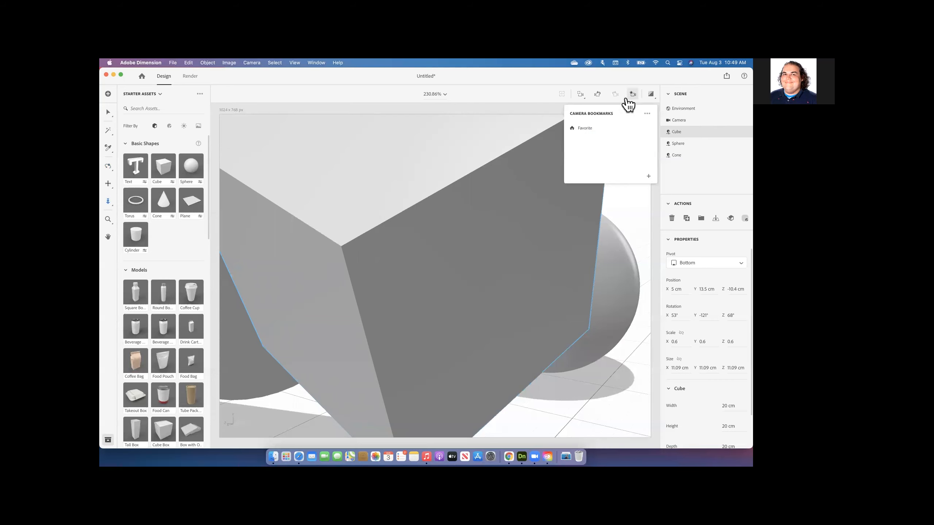
click(592, 133)
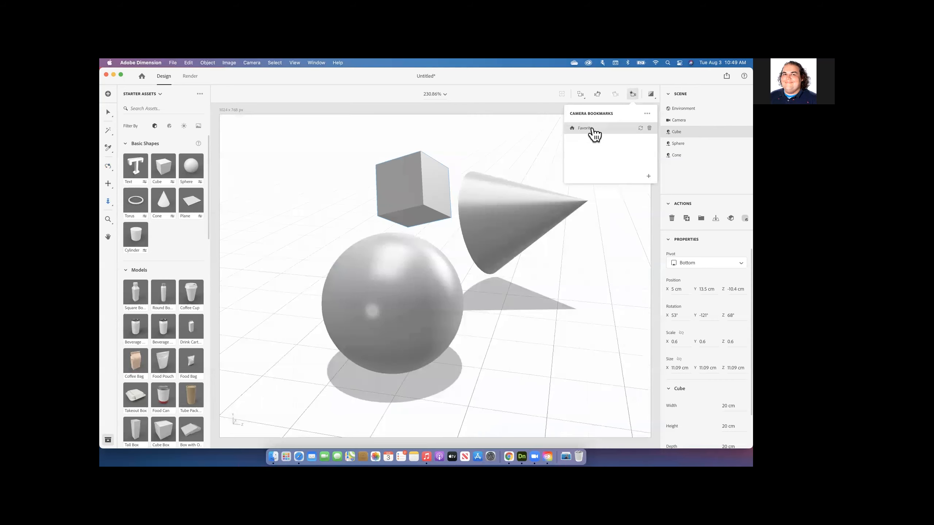
Delete the cube, cone and sphere from the scene
drag(382, 195, 247, 201)
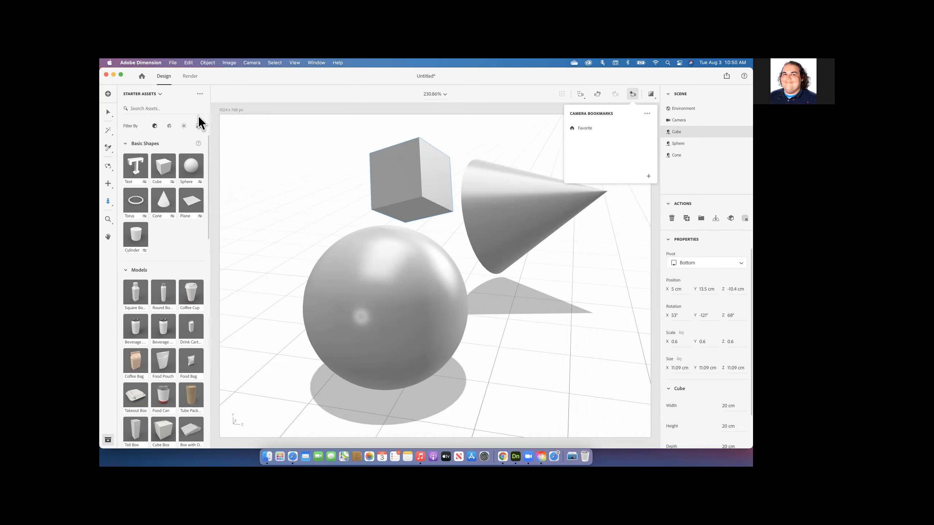
click(440, 218)
key(1)
mouse_move(440, 221)
mouse_down()
mouse_move(349, 198)
mouse_move(361, 211)
mouse_move(481, 211)
mouse_move(469, 229)
mouse_move(428, 209)
mouse_move(432, 225)
mouse_up()
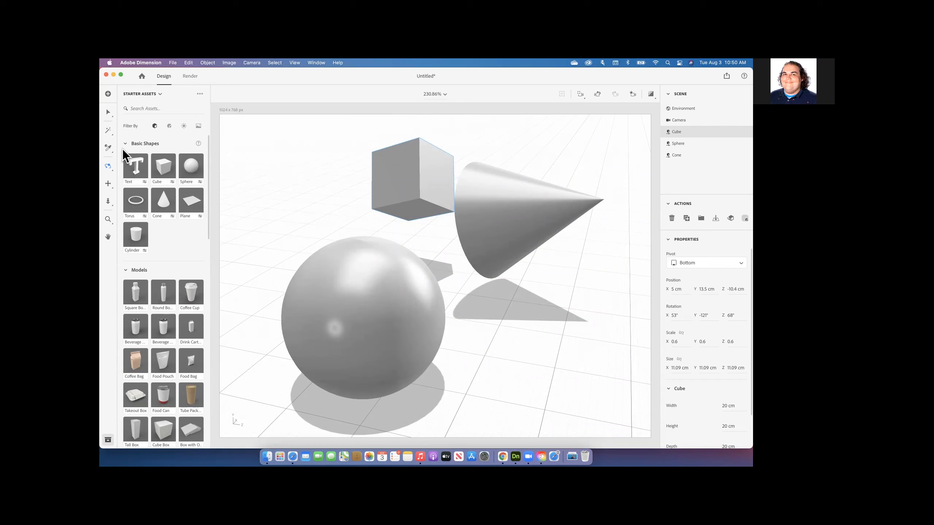
click(108, 112)
key(BackSpace)
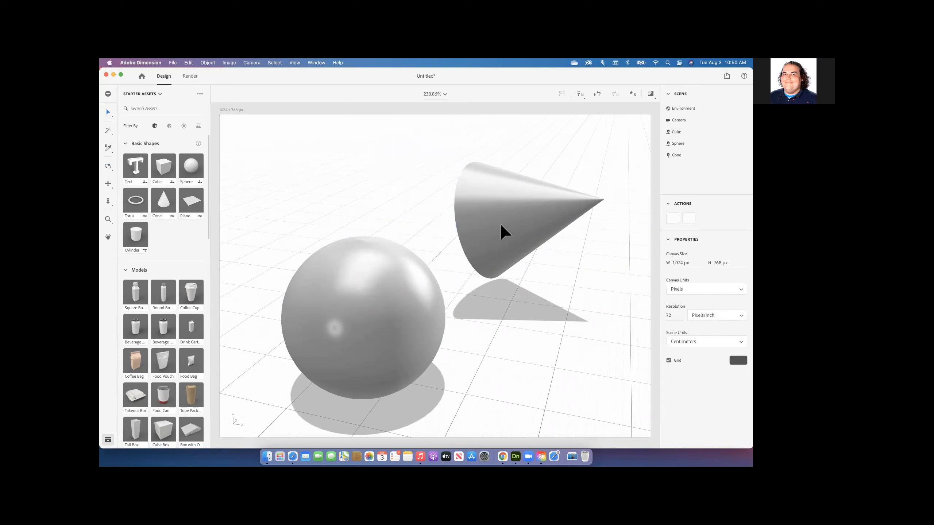
key(BackSpace)
click(392, 289)
key(BackSpace)
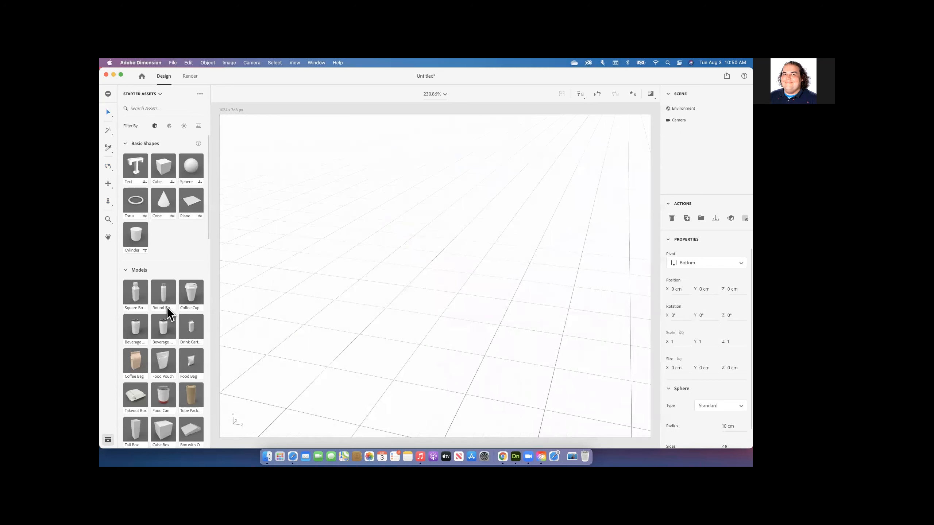
Add the Flip Lid Bottle model from the starter assets and frame the camera on it
scroll(178, 305, down, 5)
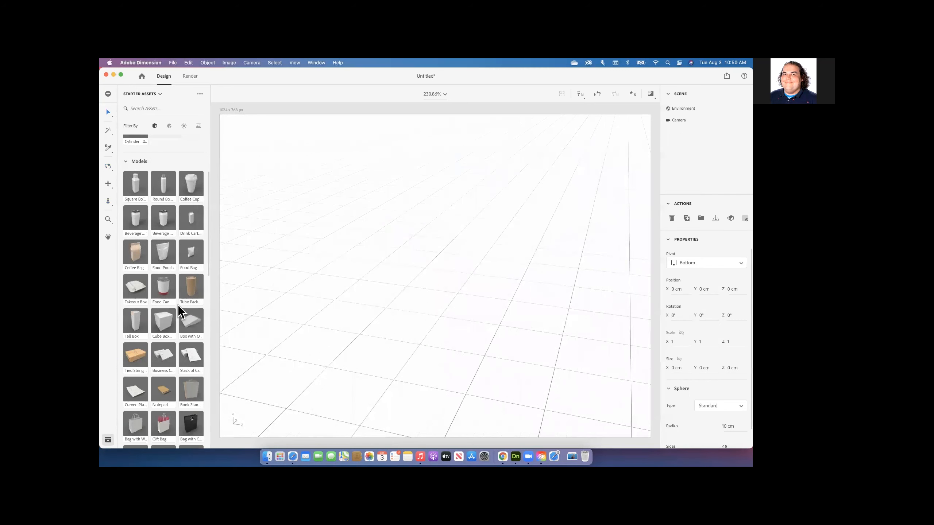
scroll(178, 305, down, 1)
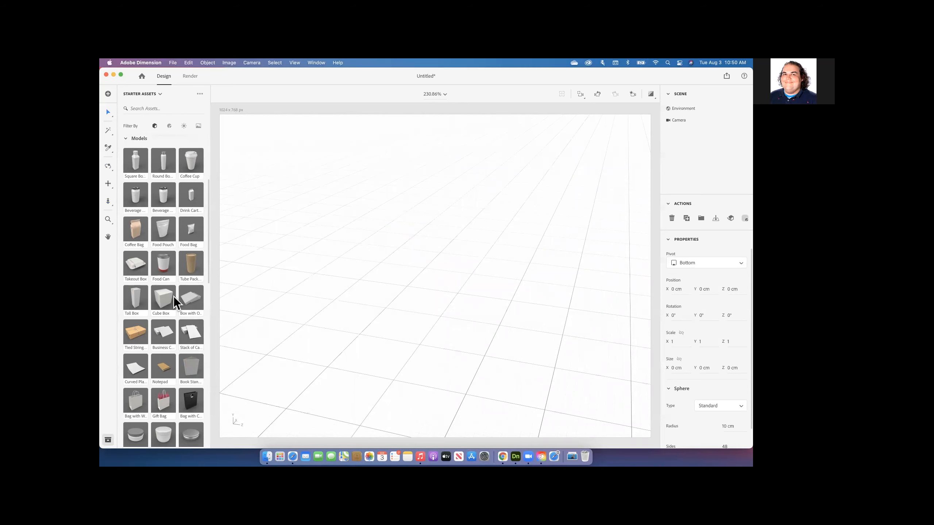
scroll(175, 254, down, 1)
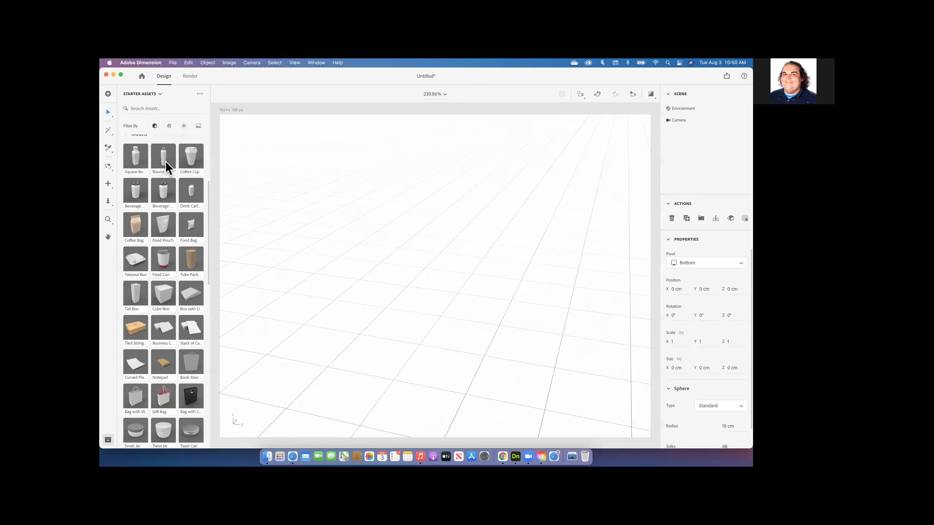
scroll(174, 273, down, 5)
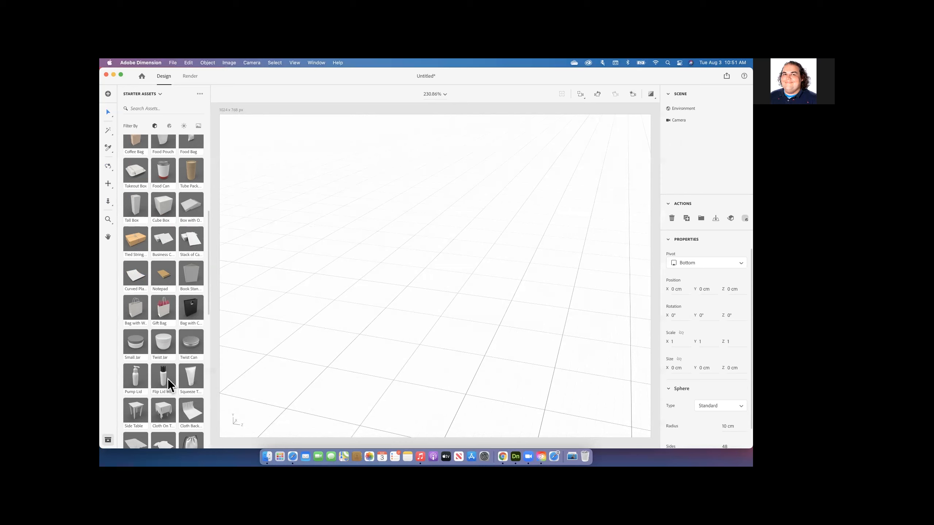
click(167, 378)
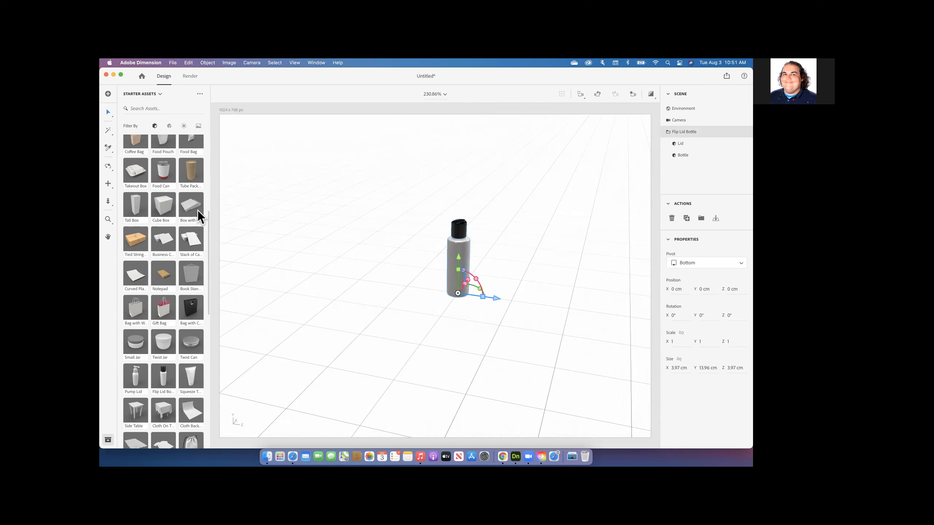
click(581, 95)
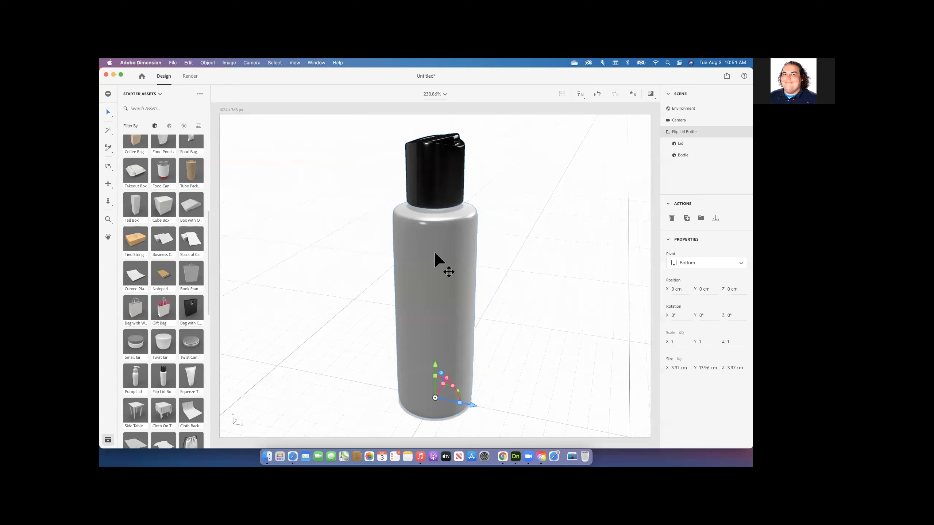
Place the Tall Box model beside the bottle at about X -10.3 cm, Z -5.9 cm
key(1)
drag(481, 271, 523, 232)
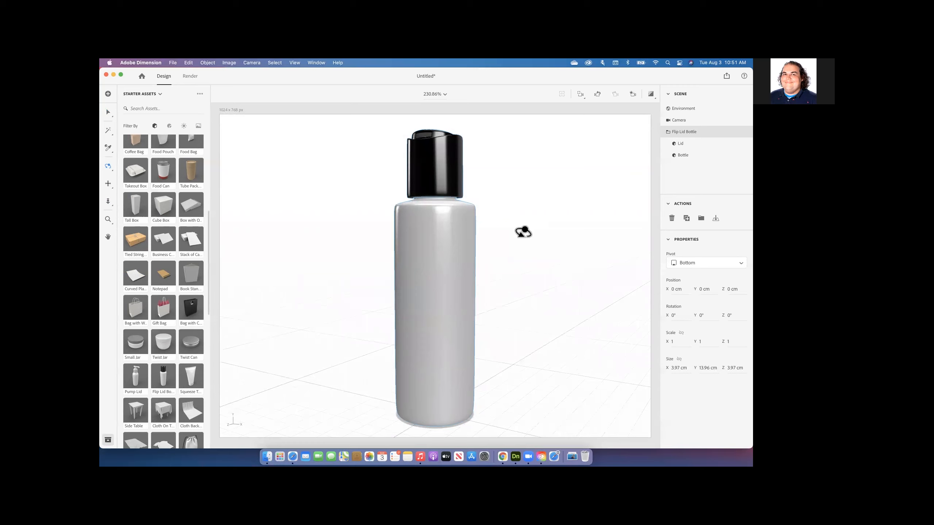
drag(523, 232, 453, 244)
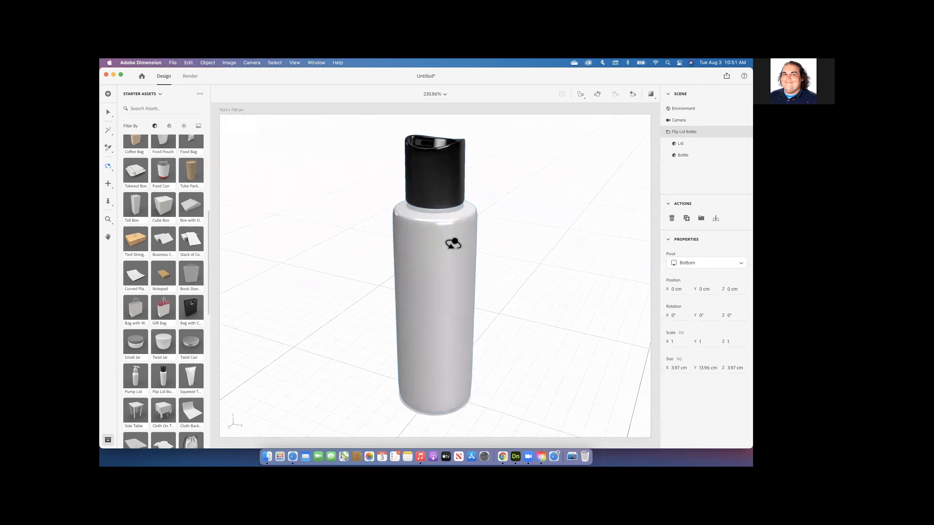
scroll(453, 244, down, 5)
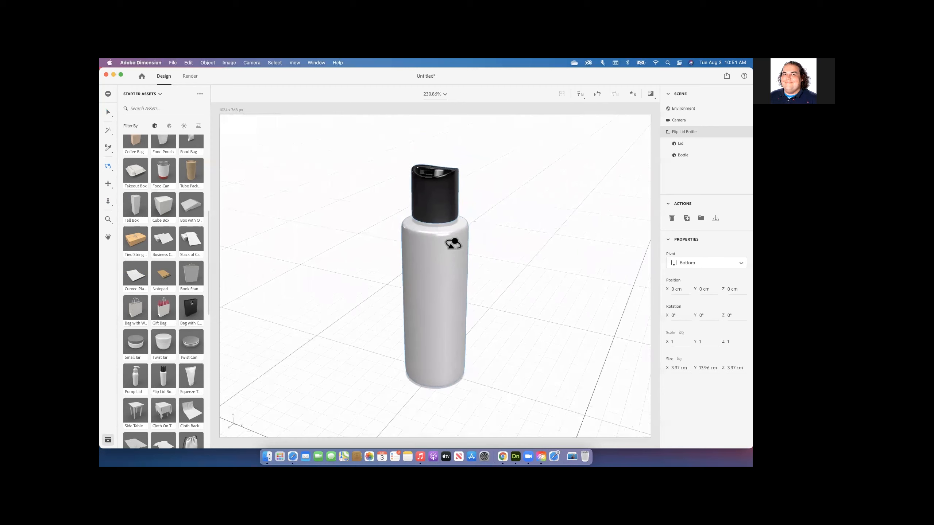
scroll(453, 244, down, 1)
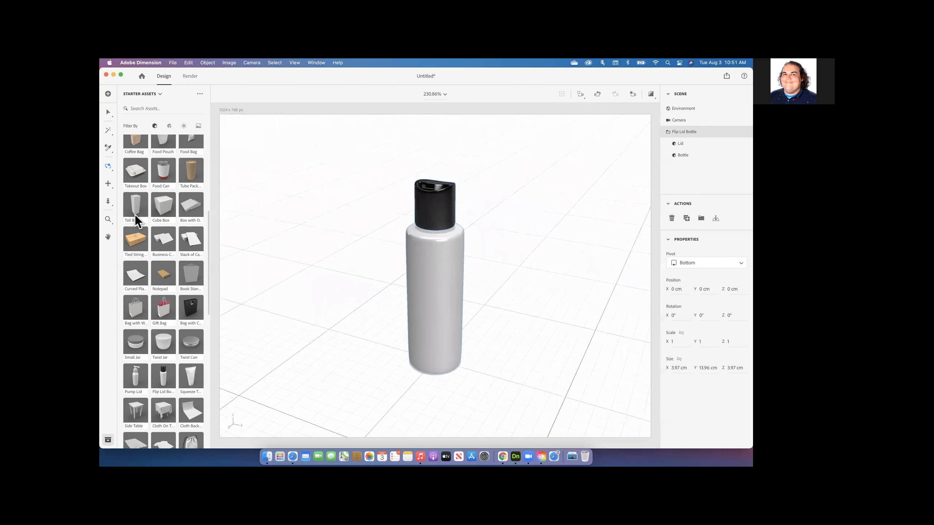
drag(134, 211, 367, 299)
scroll(366, 297, up, 2)
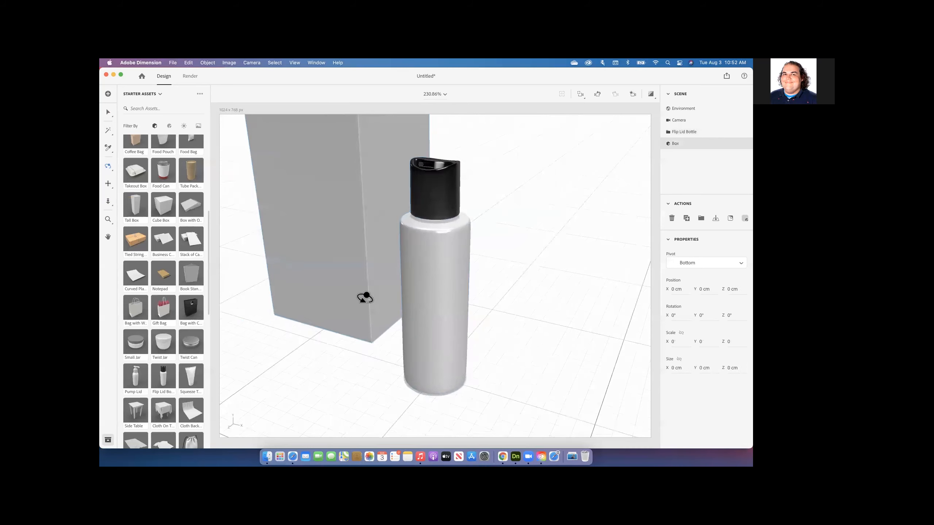
scroll(366, 297, down, 6)
scroll(365, 298, down, 4)
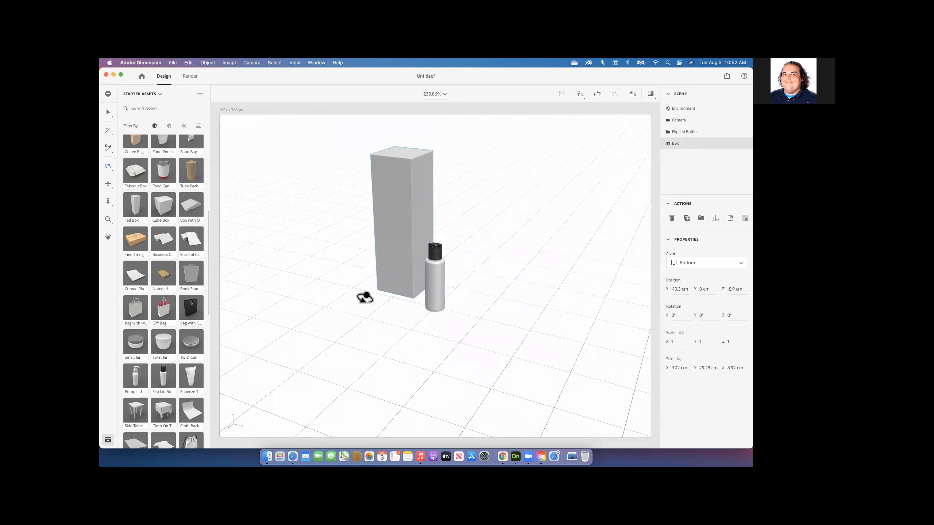
scroll(365, 297, up, 3)
Scale the box uniformly to about 0.6, move it to about X -8.9 cm, Z -1.6 cm, and deselect it
click(109, 113)
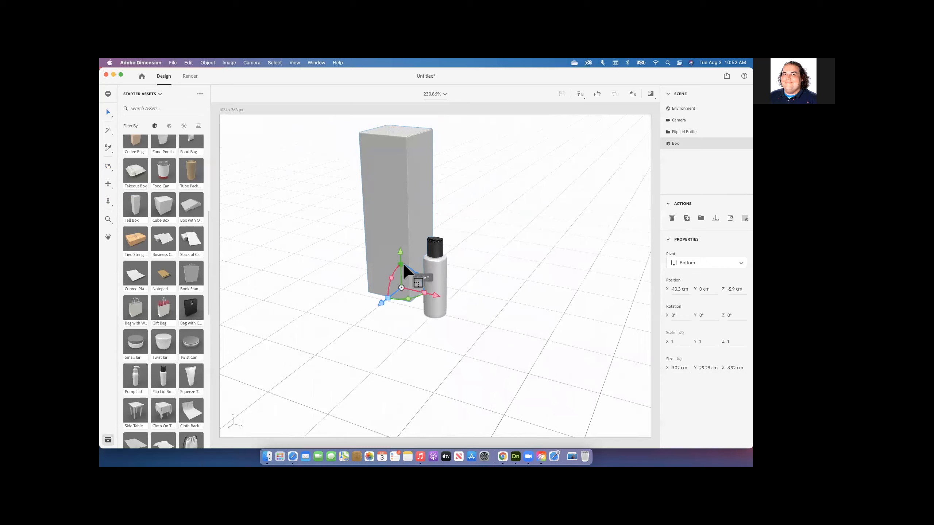
drag(404, 264, 396, 242)
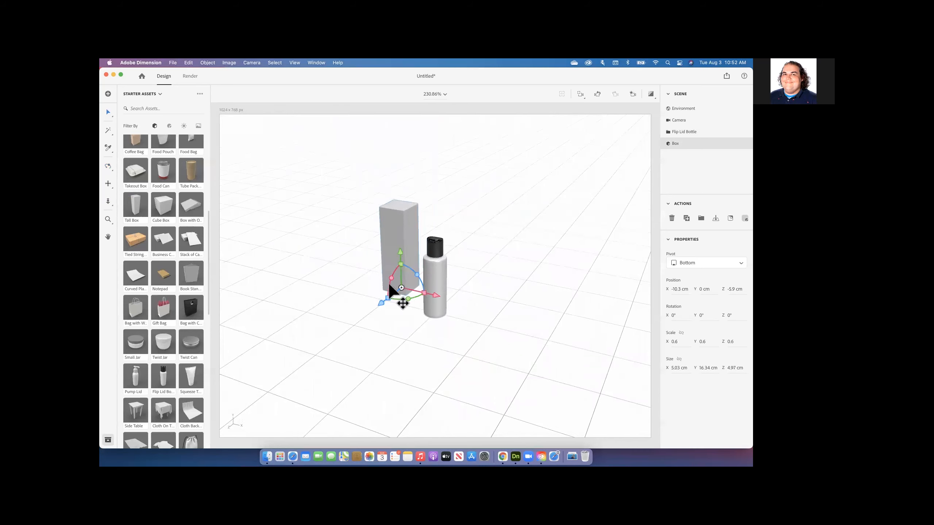
drag(380, 300, 369, 311)
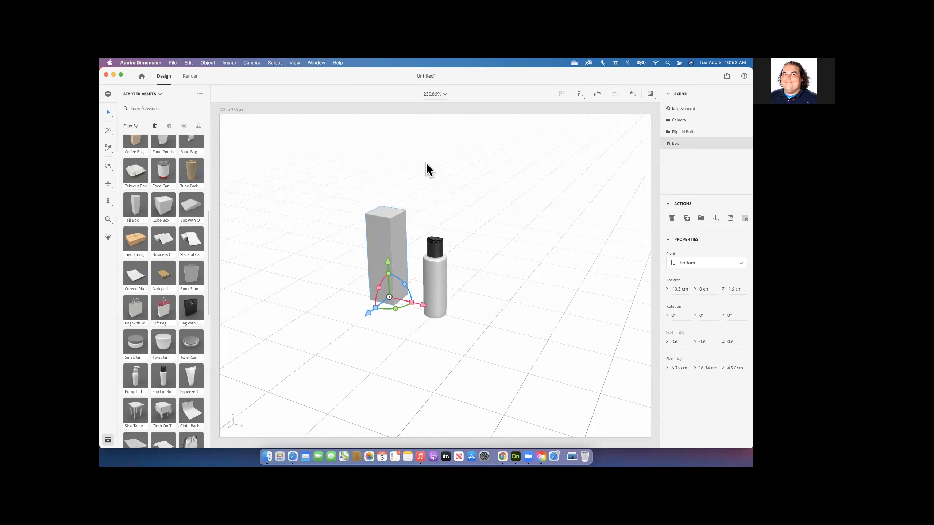
mouse_move(419, 306)
mouse_down()
mouse_move(433, 306)
mouse_move(423, 308)
mouse_up()
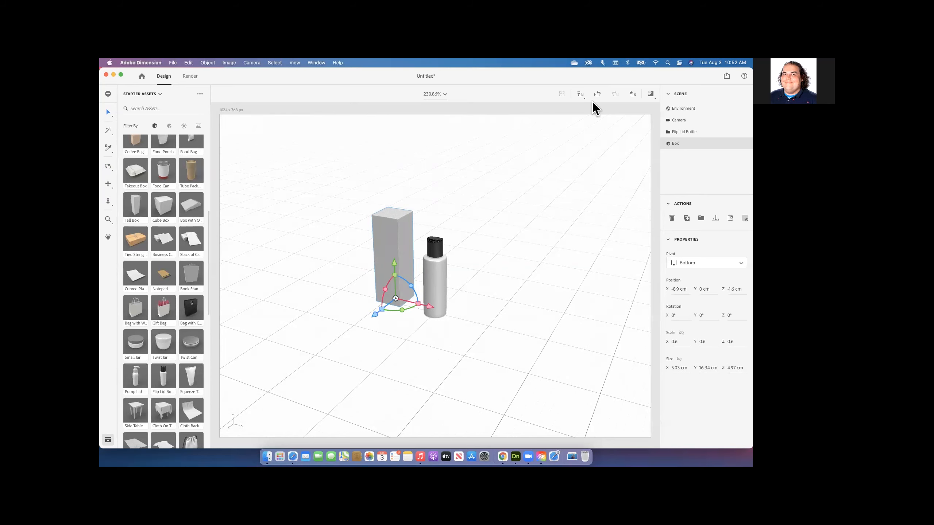
click(422, 182)
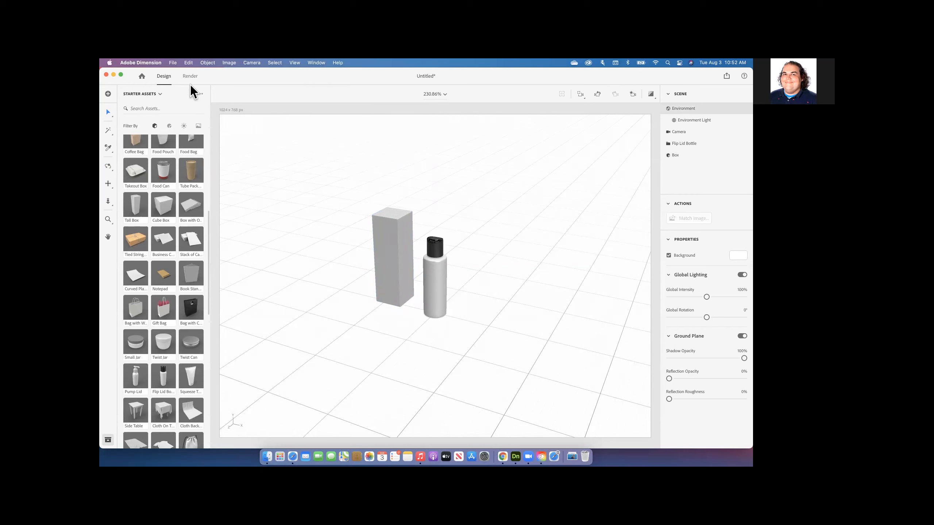
Frame the camera on the scene and activate Align and Distribute for the box and the Flip Lid Bottle together
click(580, 94)
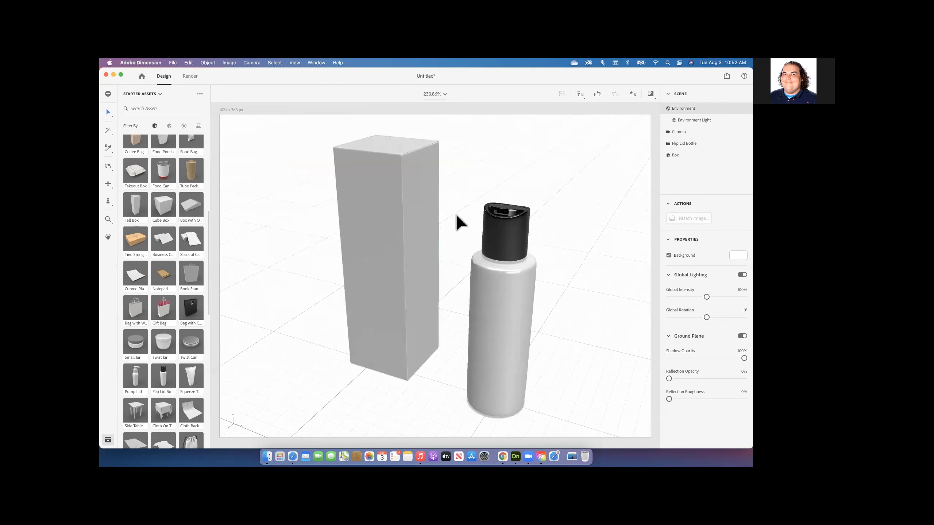
click(391, 226)
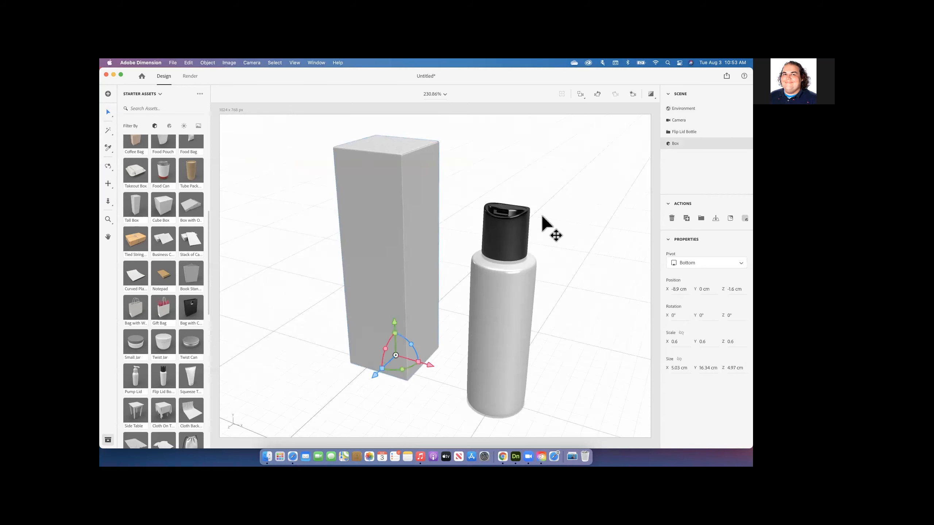
click(676, 133)
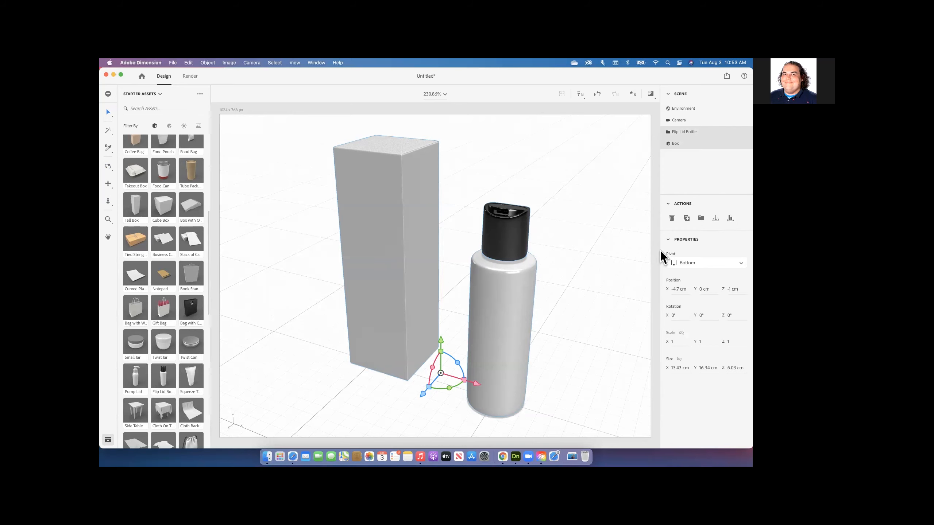
click(730, 221)
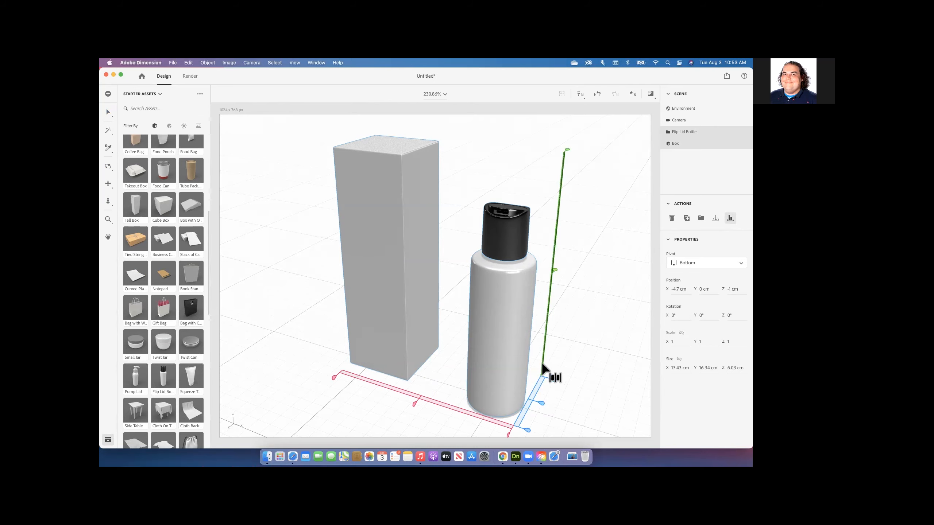
Align the box and bottle along the Z axis and adjust their spacing along X, placing the box at about X -7.6 cm, Z -0.2 cm
drag(529, 380, 609, 330)
click(731, 218)
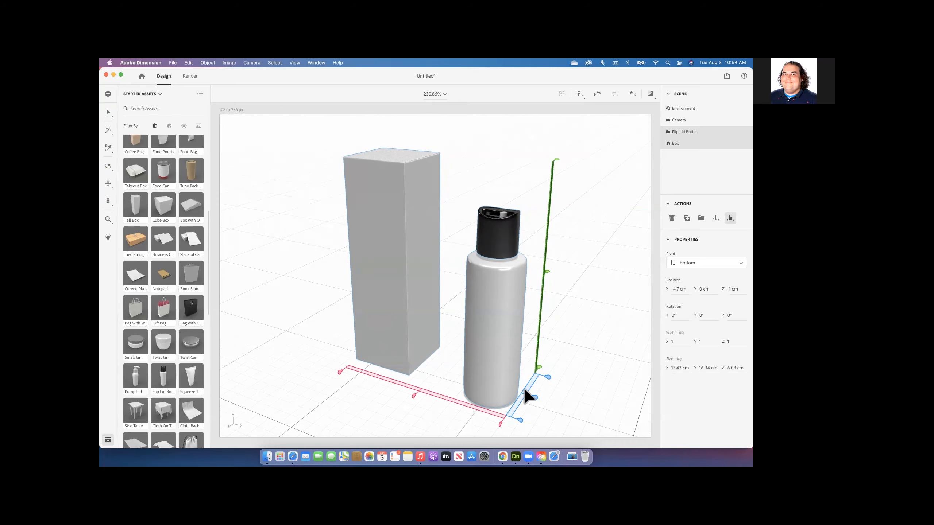
click(534, 398)
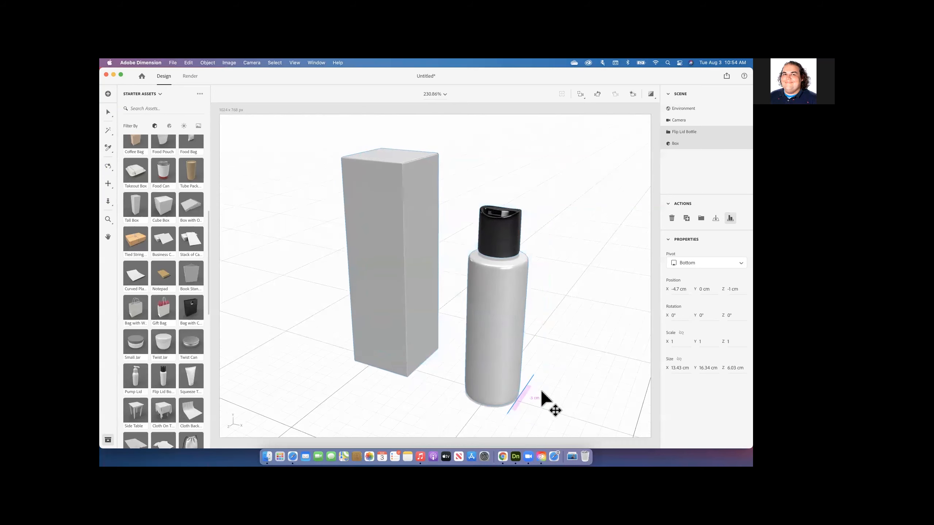
drag(573, 364, 521, 401)
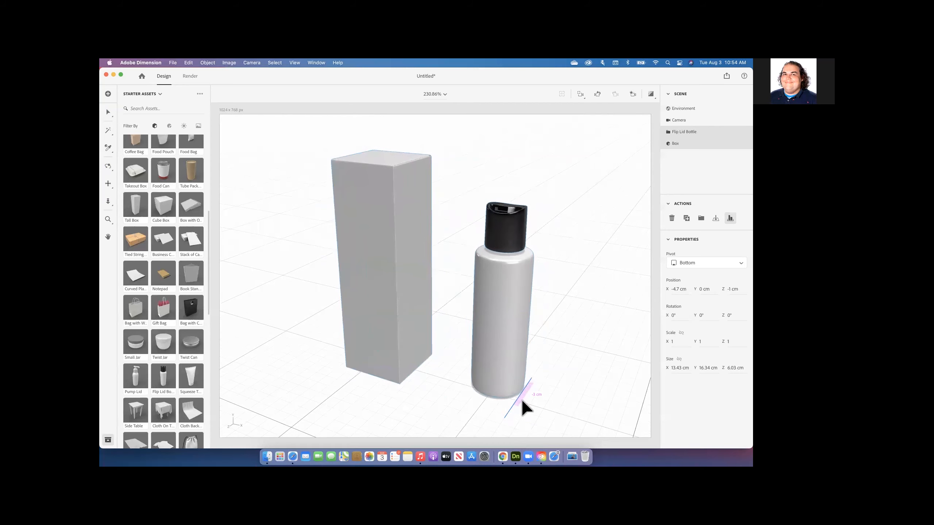
mouse_move(412, 398)
mouse_down()
mouse_move(442, 415)
mouse_move(360, 370)
mouse_move(423, 396)
mouse_up()
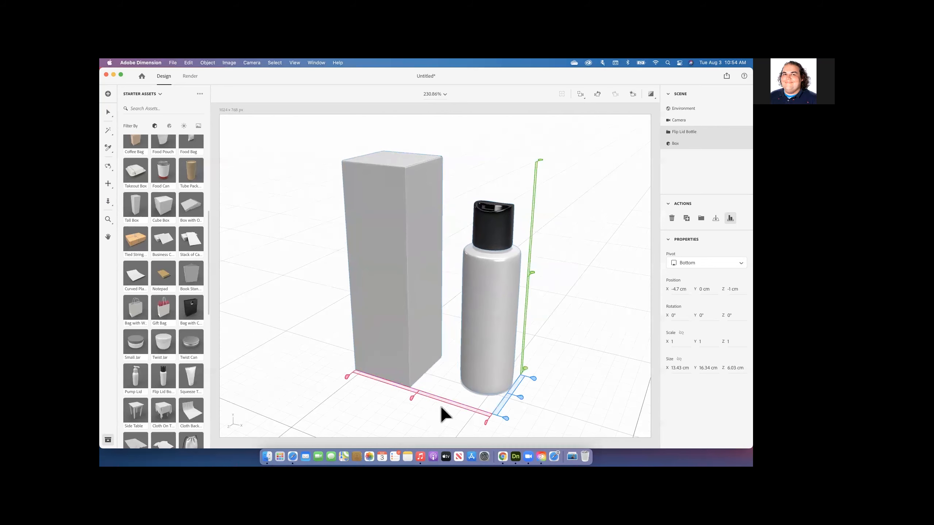
mouse_move(477, 432)
mouse_down()
mouse_move(463, 427)
mouse_move(469, 417)
mouse_move(488, 423)
mouse_up()
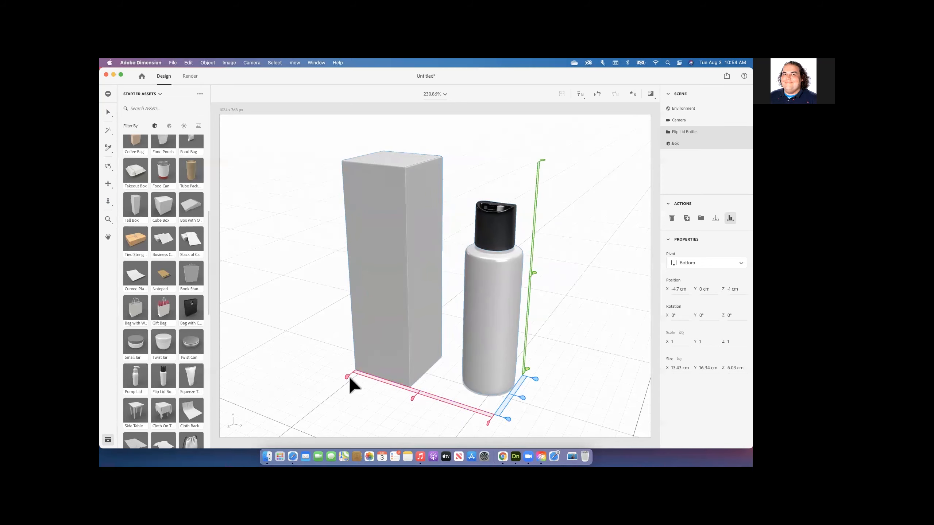
drag(347, 375, 372, 369)
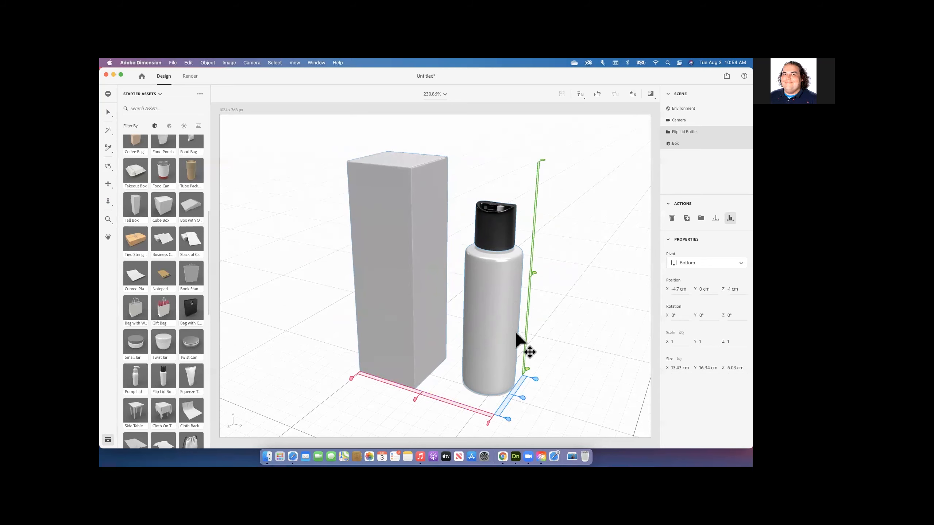
Orbit the camera to a low, nearly eye-level view and reselect the box and bottle with the Select tool
key(1)
drag(427, 323, 517, 304)
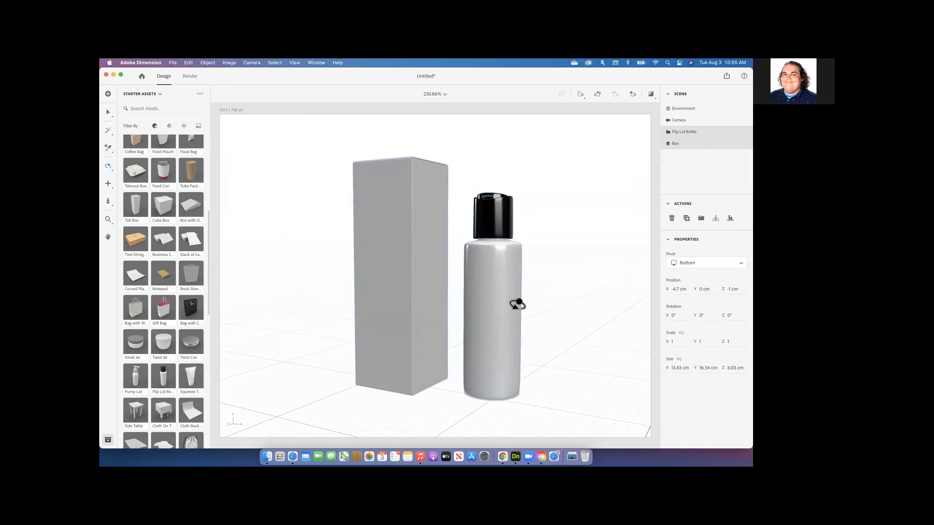
click(695, 168)
click(687, 145)
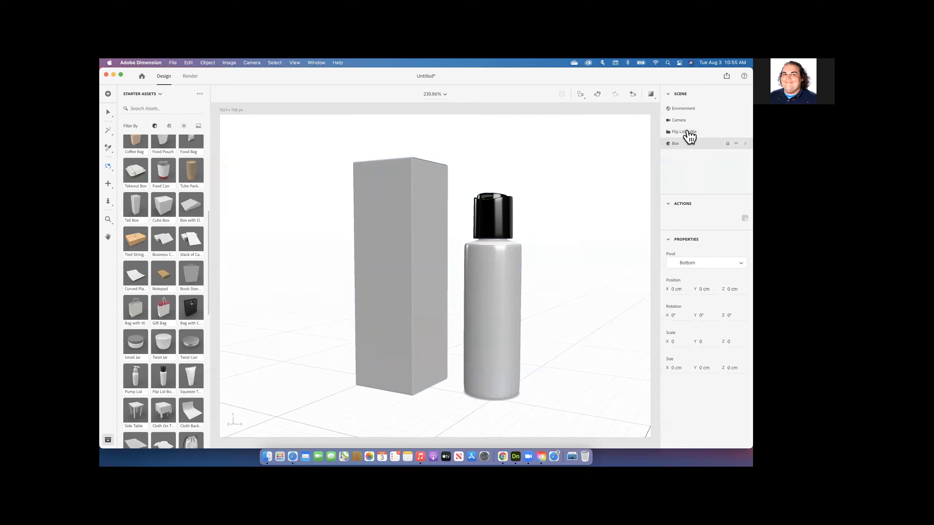
shift+click(688, 133)
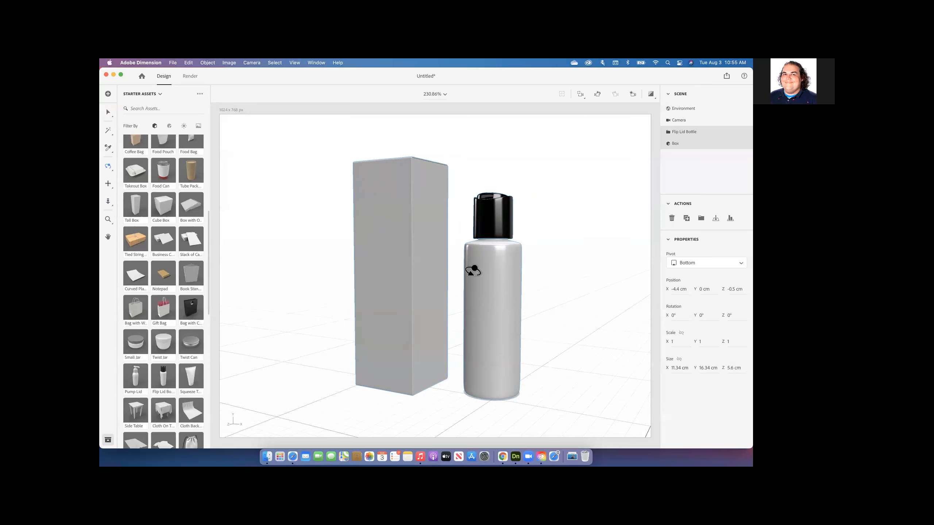
click(108, 112)
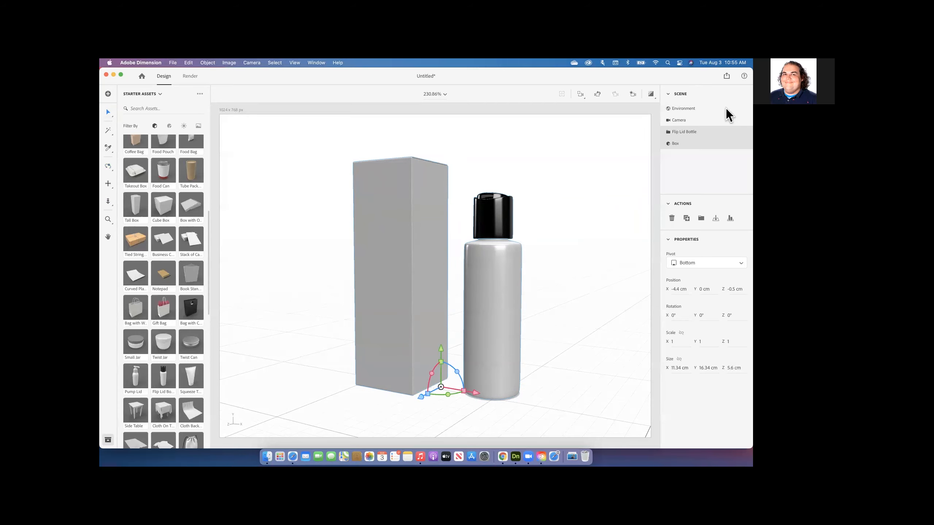
Select only the box and apply the Cardboard material from the Substance Materials to it
click(689, 145)
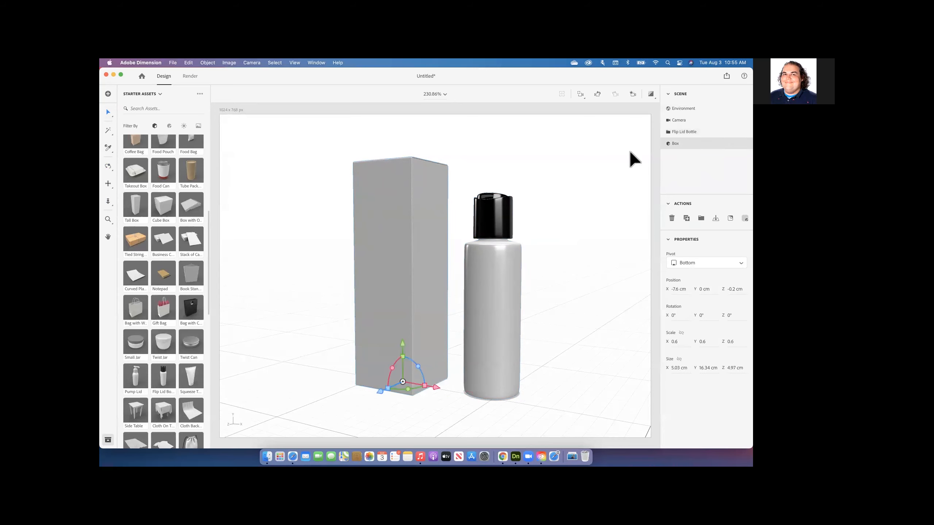
click(590, 182)
click(398, 230)
click(169, 126)
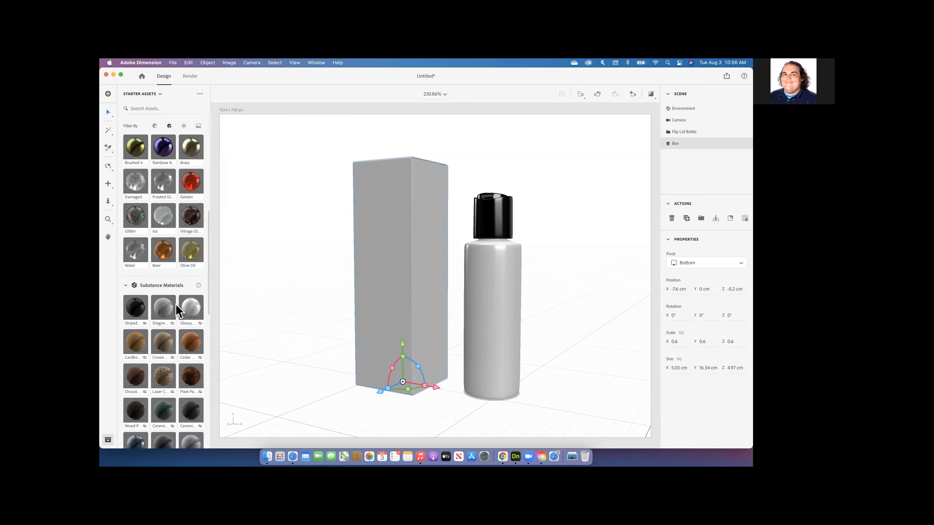
scroll(176, 304, up, 3)
scroll(175, 301, down, 5)
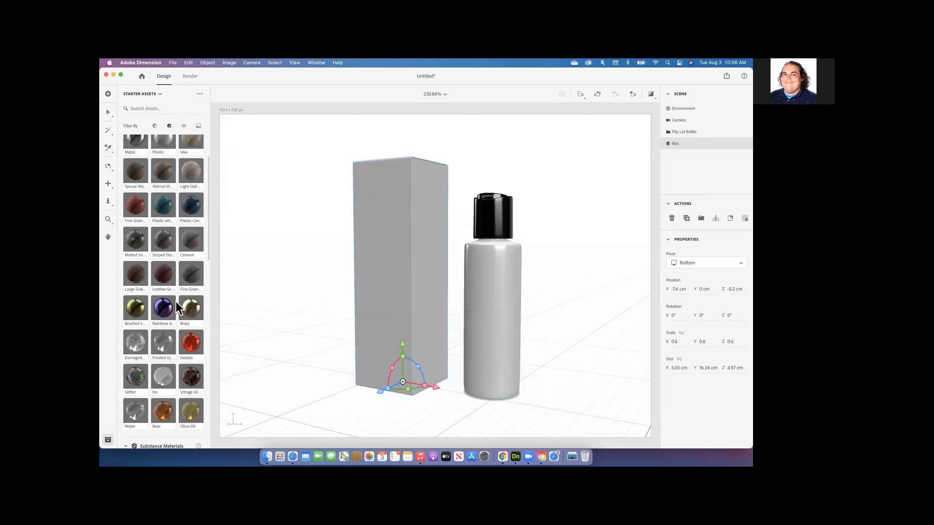
scroll(175, 302, down, 5)
scroll(175, 302, up, 10)
scroll(175, 302, up, 1)
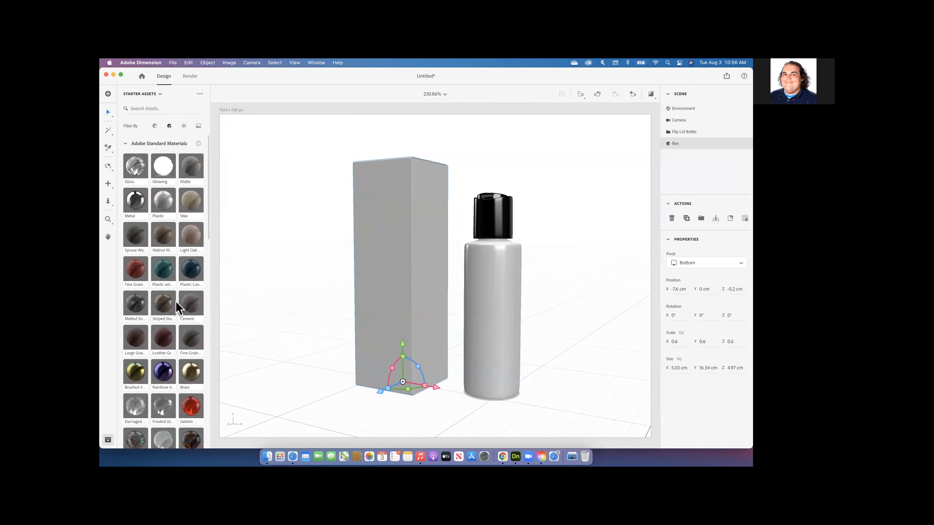
scroll(176, 302, down, 5)
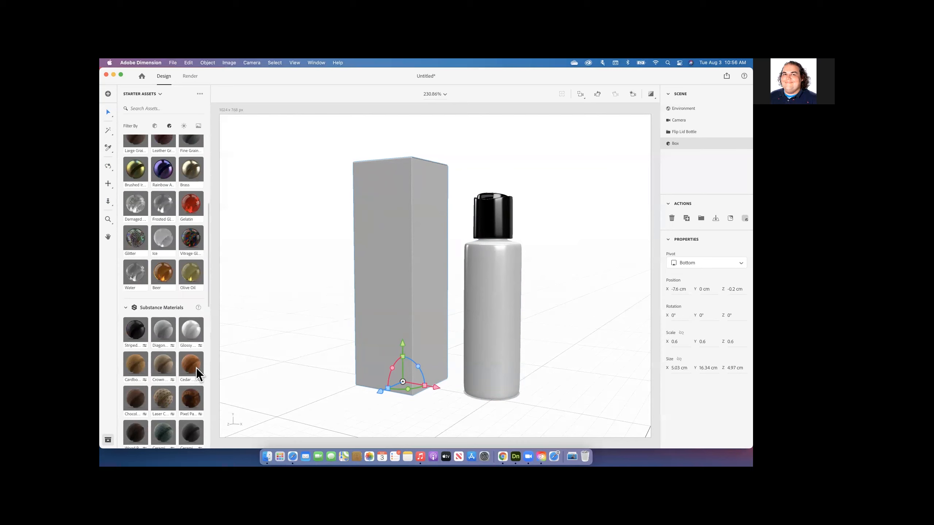
drag(340, 356, 392, 332)
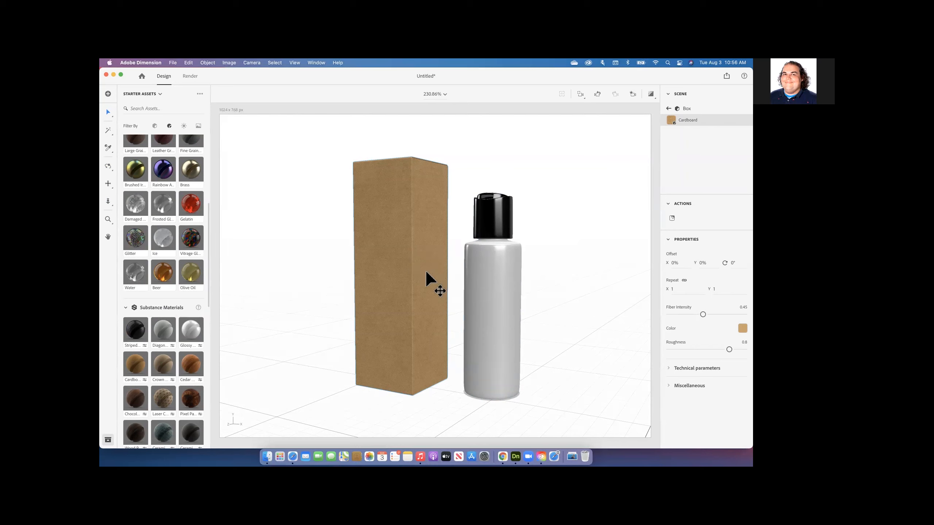
Turn on the render preview and view the box and bottle from closer up and a slightly higher angle
key(1)
drag(379, 286, 385, 317)
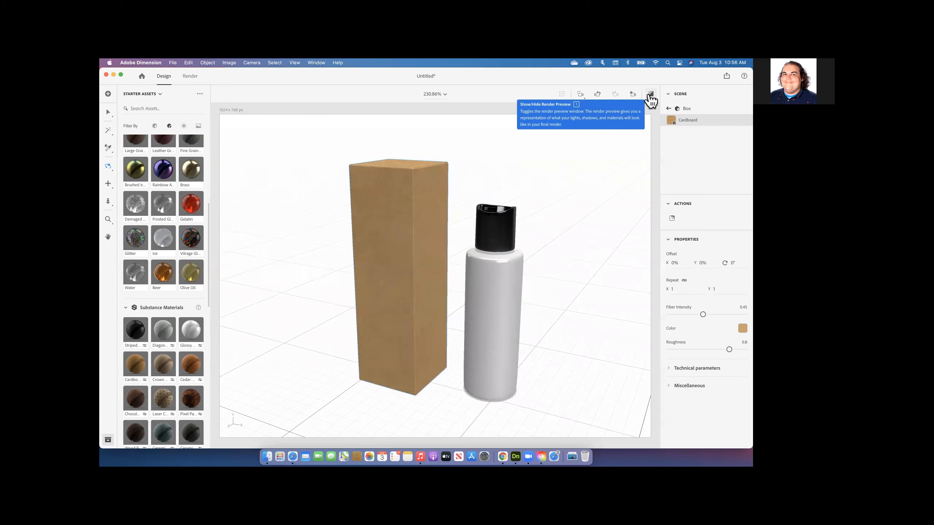
click(650, 94)
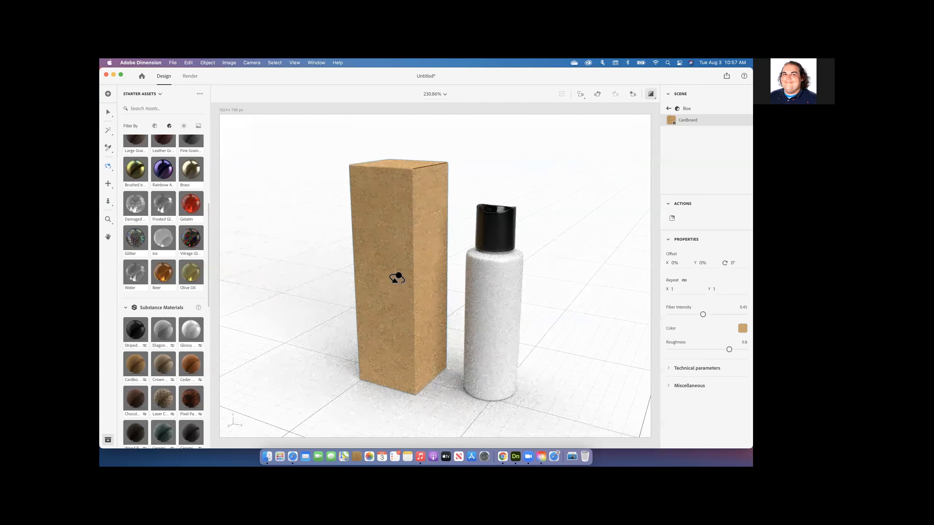
scroll(406, 253, up, 5)
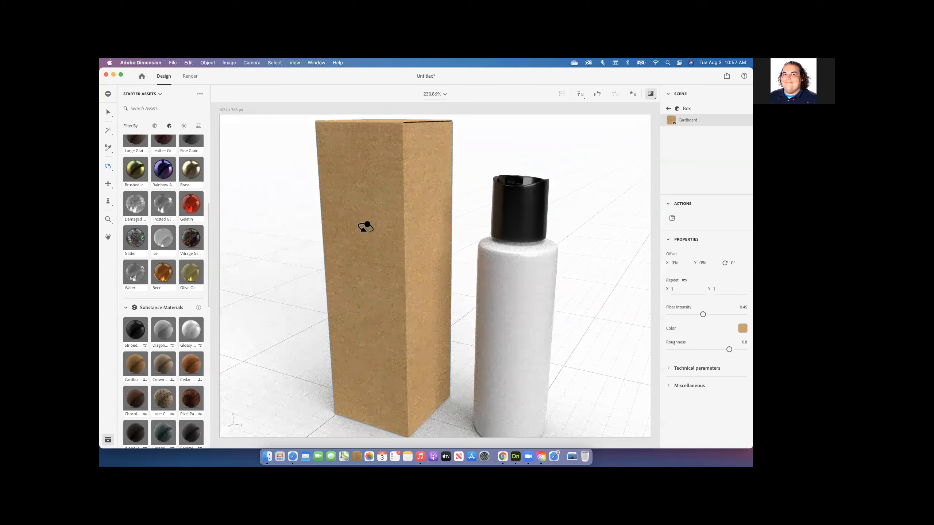
Open the box's Cardboard material properties and set the texture repeat to 2 in both X and Y
click(108, 112)
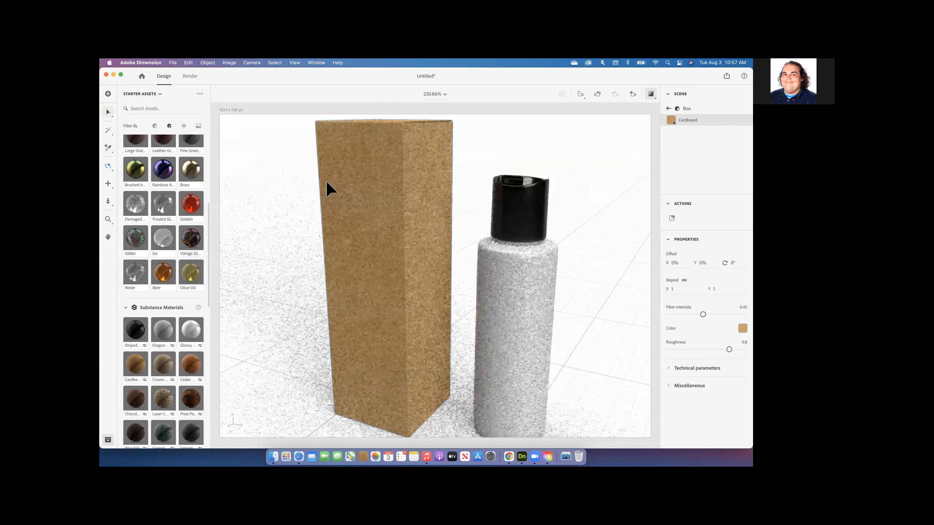
click(362, 209)
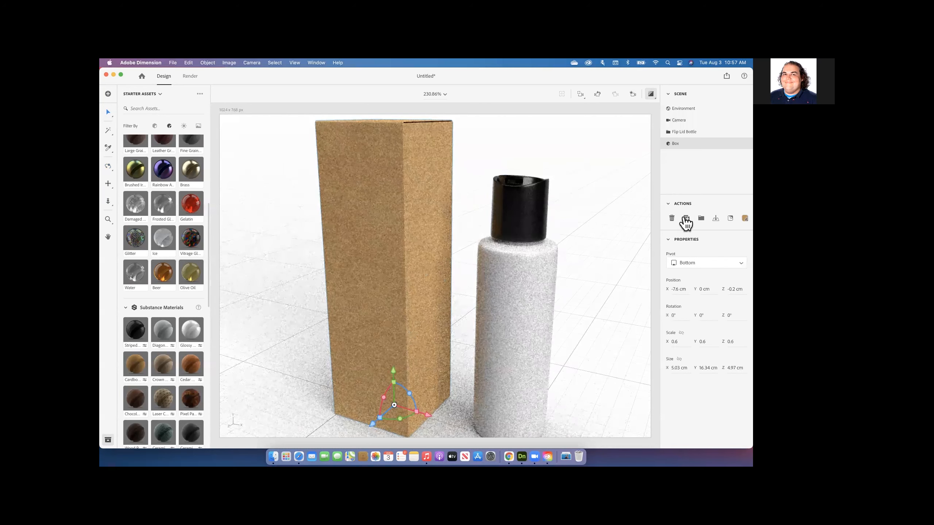
click(743, 219)
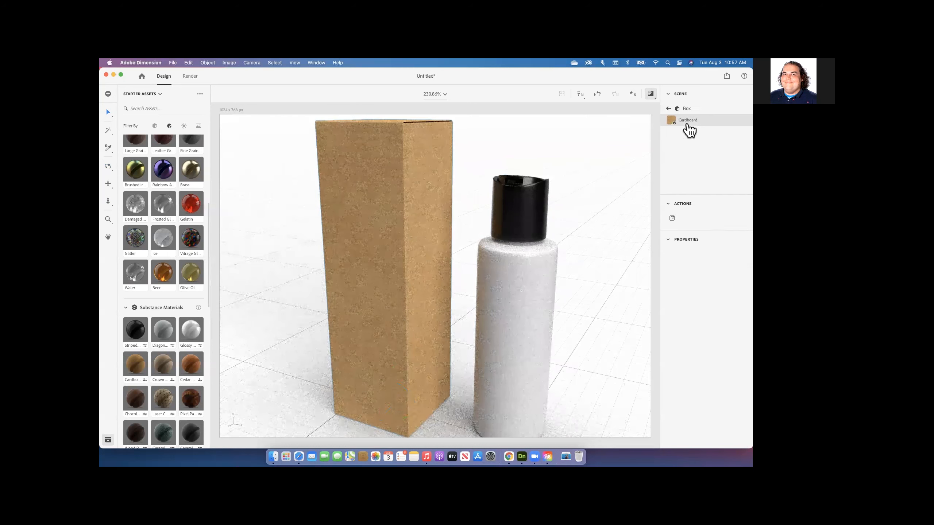
click(669, 240)
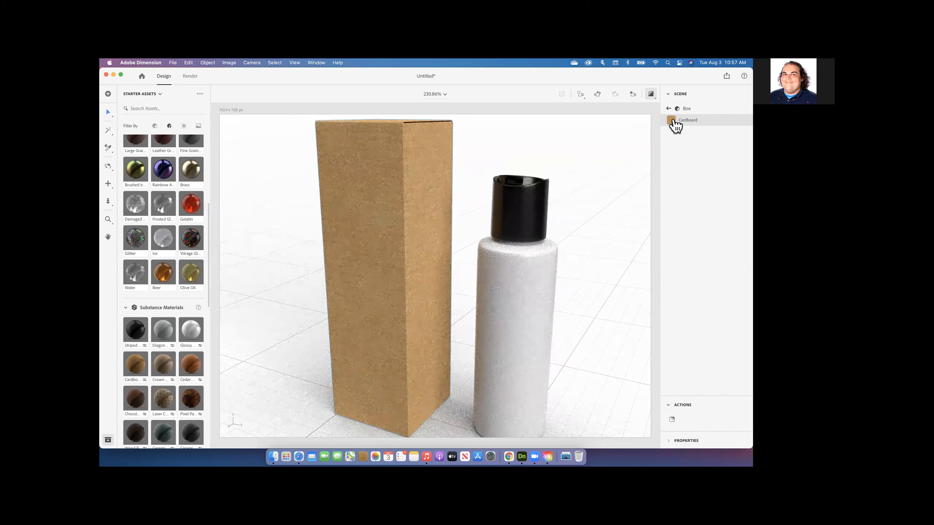
click(669, 441)
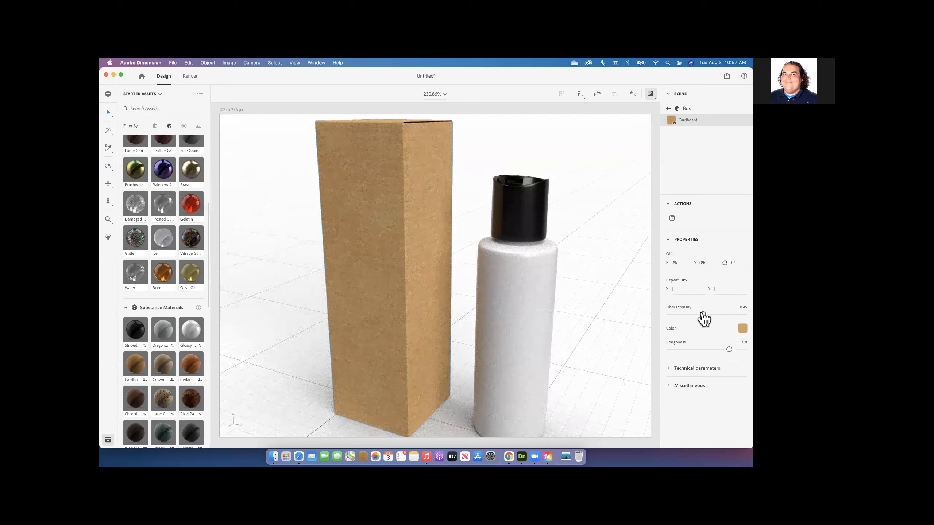
drag(676, 288, 684, 288)
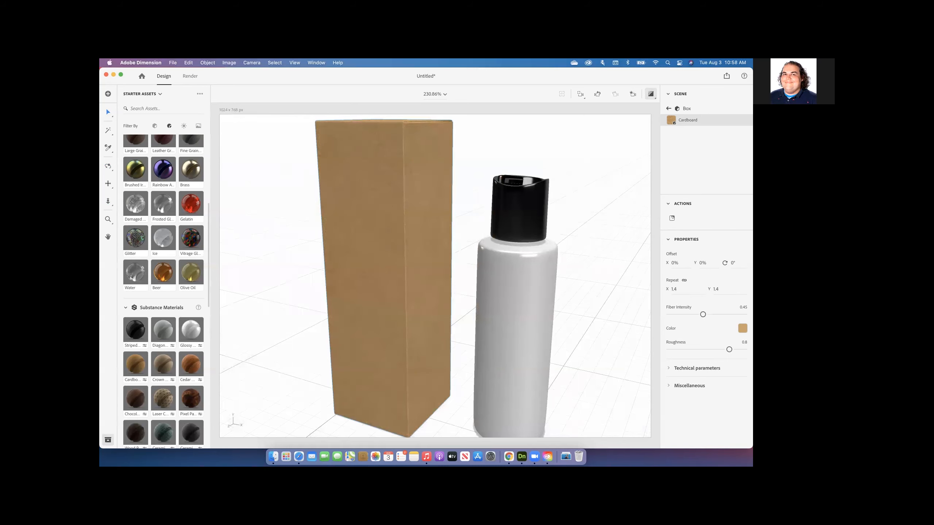
drag(676, 289, 678, 294)
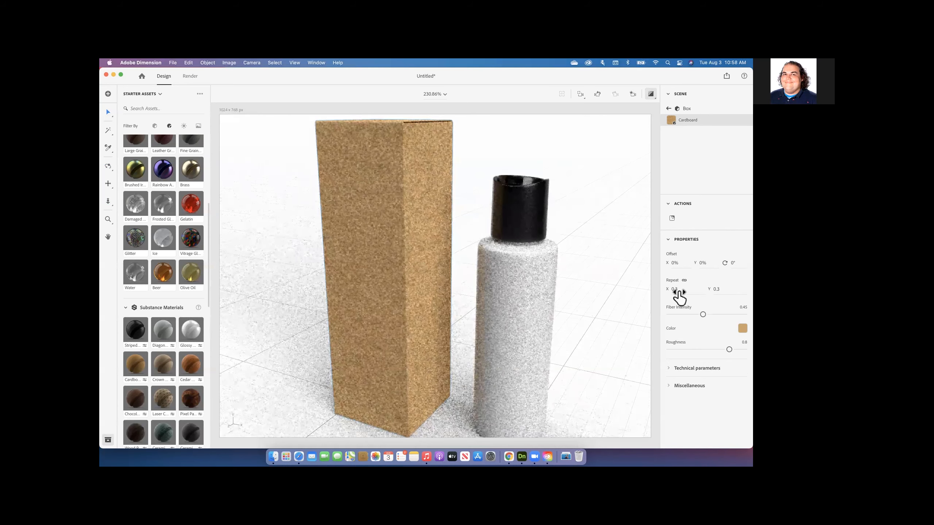
drag(678, 294, 693, 295)
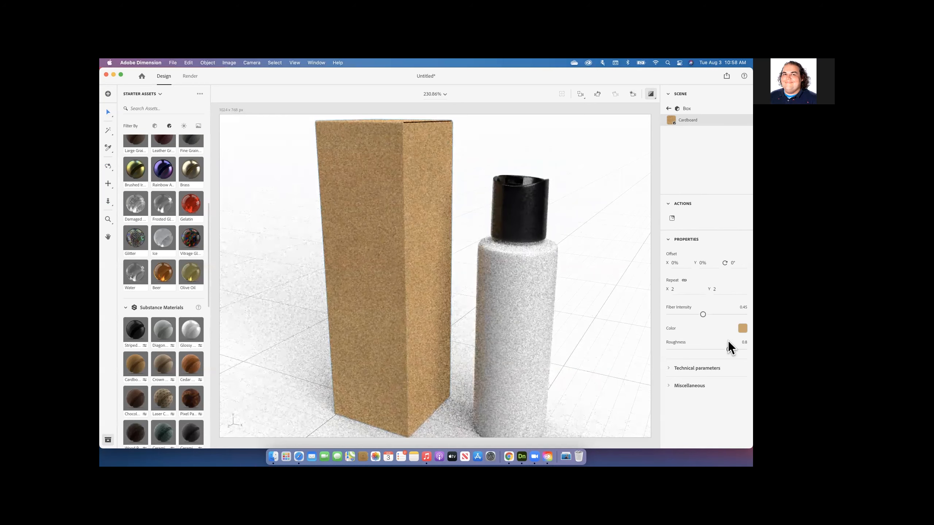
Examine the Cardboard material's technical parameters, such as luminosity, contrast, hue shift and saturation
click(689, 368)
scroll(689, 364, down, 2)
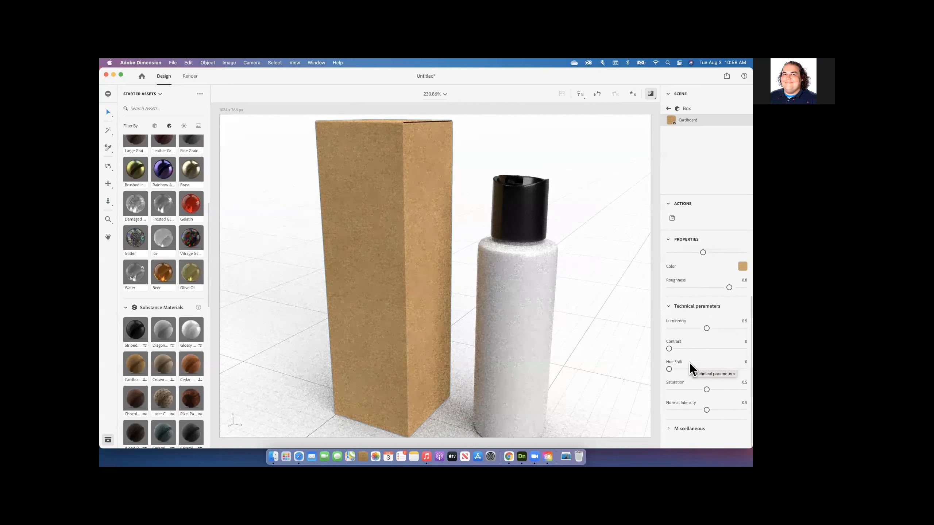
scroll(688, 362, up, 2)
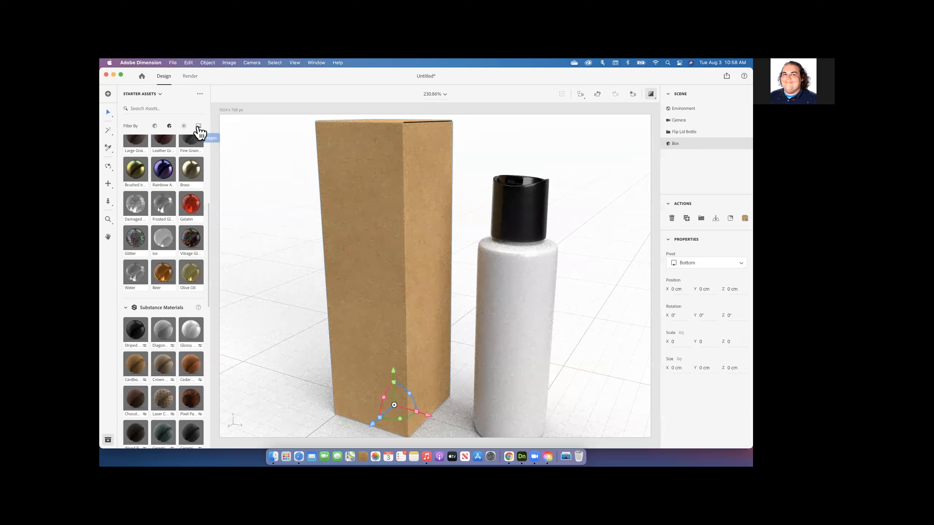
Find the Zigzag Gradient among the image assets, place it on the box as a graphic, and open the graphic's properties
click(198, 127)
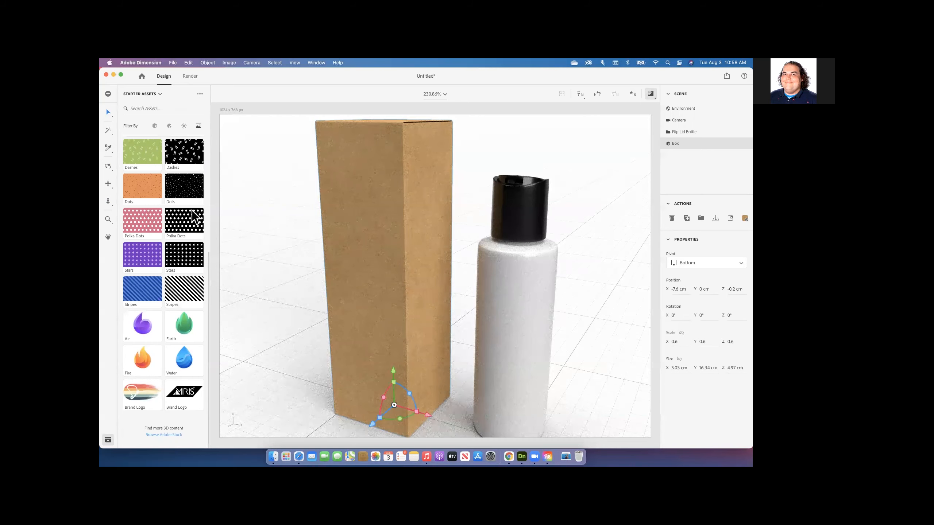
scroll(182, 218, up, 1)
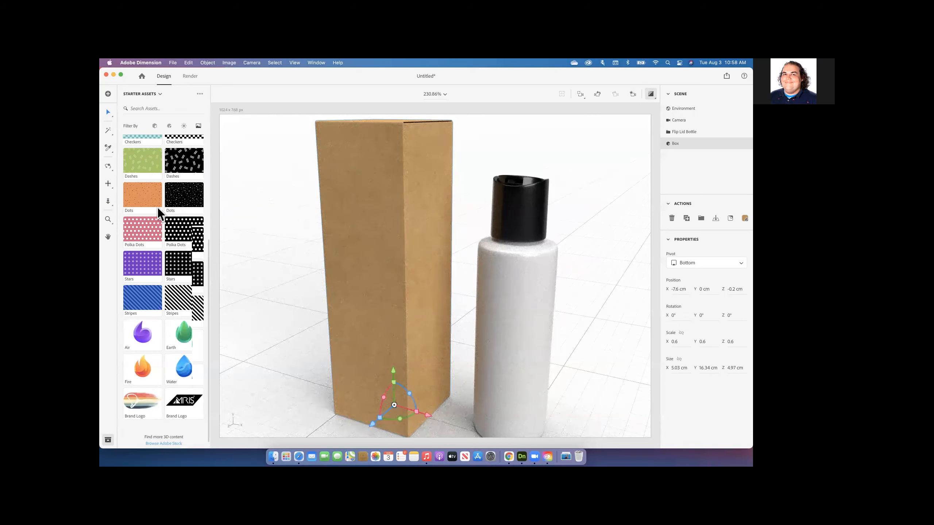
scroll(158, 207, up, 3)
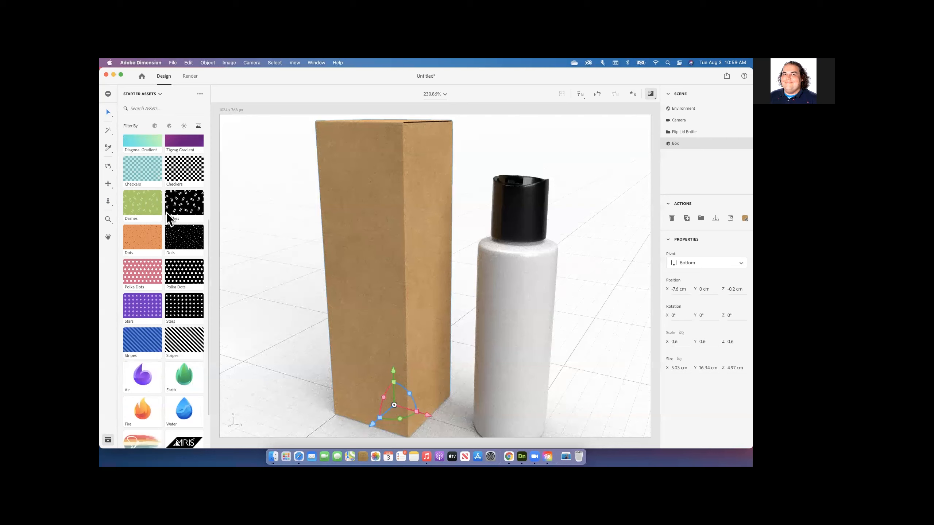
scroll(166, 212, up, 1)
scroll(167, 217, up, 9)
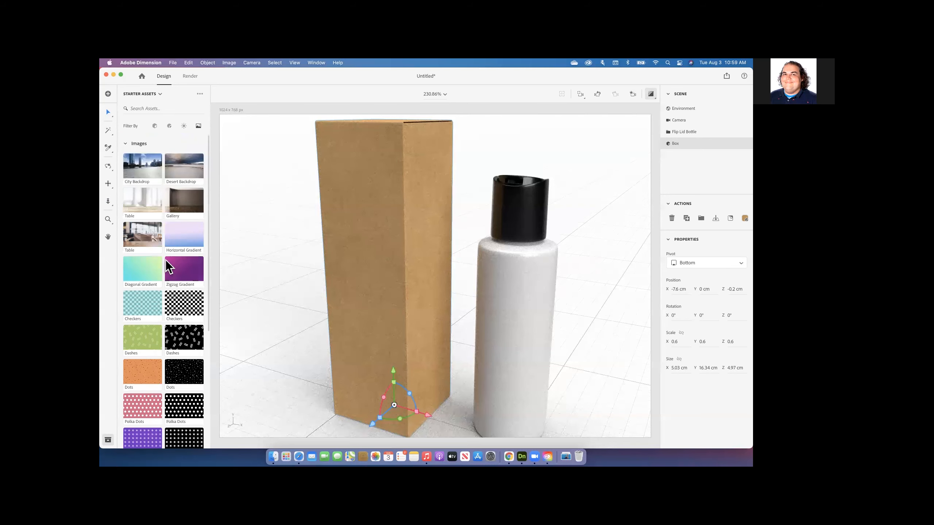
scroll(171, 256, down, 4)
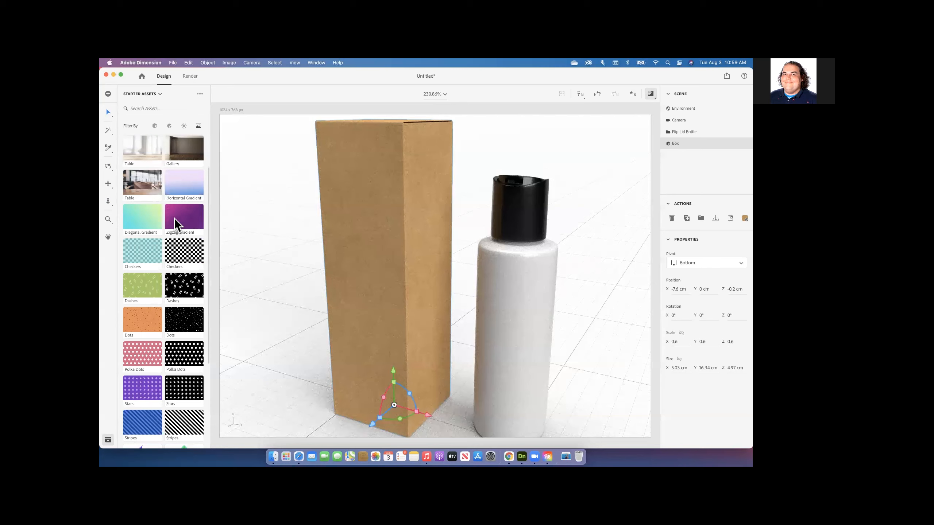
drag(184, 215, 384, 257)
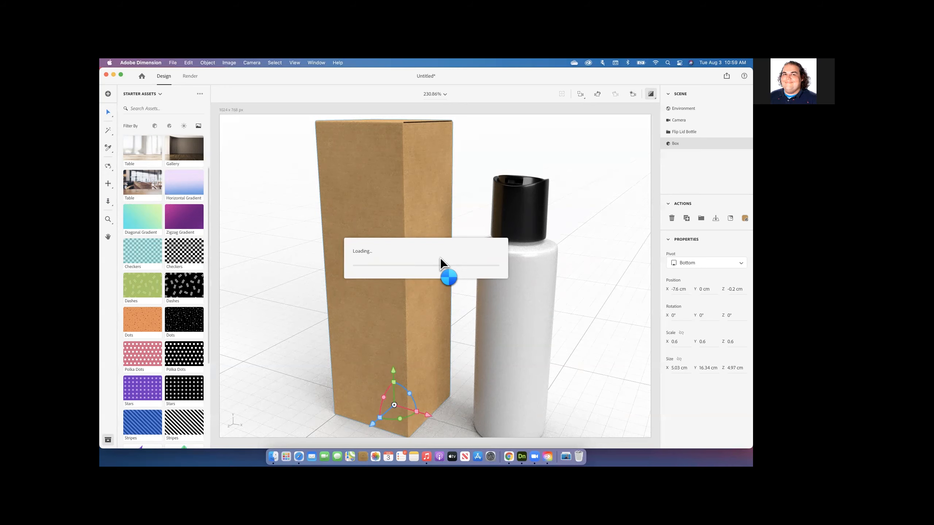
click(730, 219)
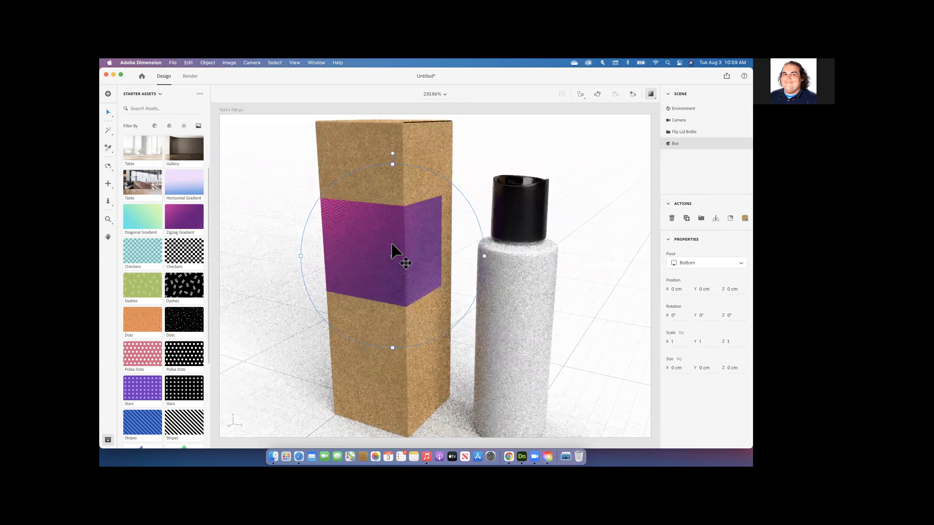
double_click(391, 244)
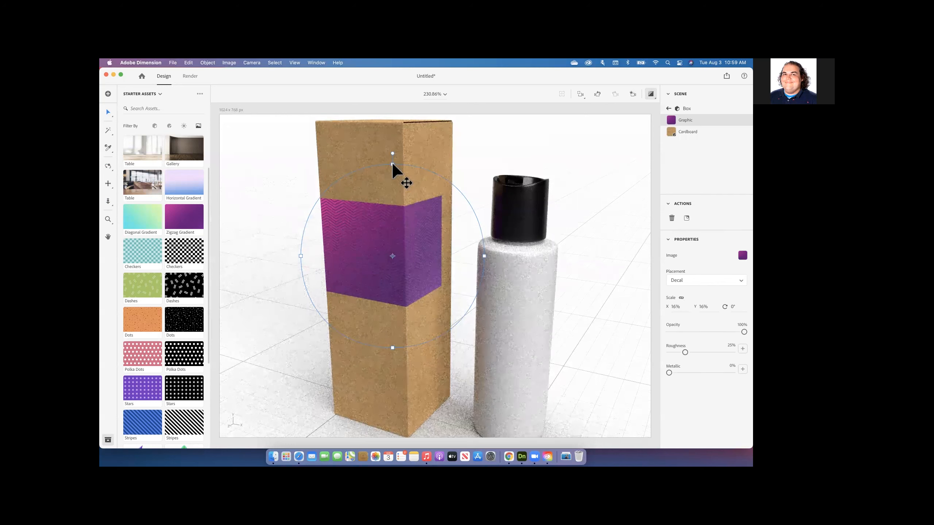
Stretch the box's decal vertically to a Y scale of 34.4% and move it down across the box's front corner
drag(396, 136, 386, 69)
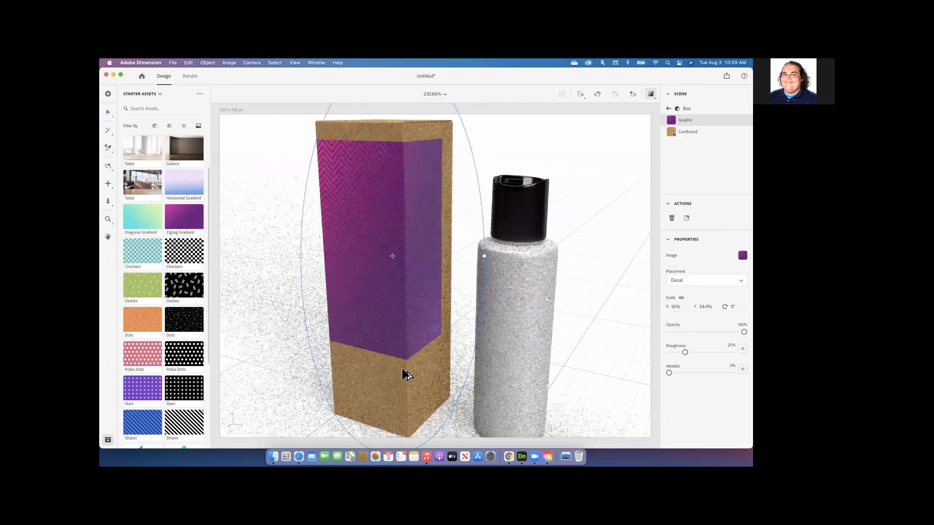
scroll(405, 374, down, 1)
scroll(404, 375, down, 3)
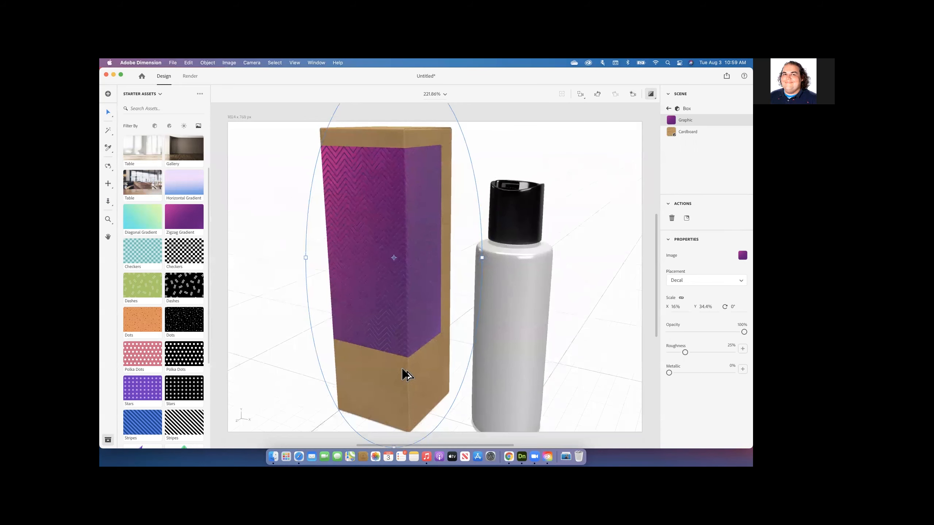
scroll(405, 375, down, 4)
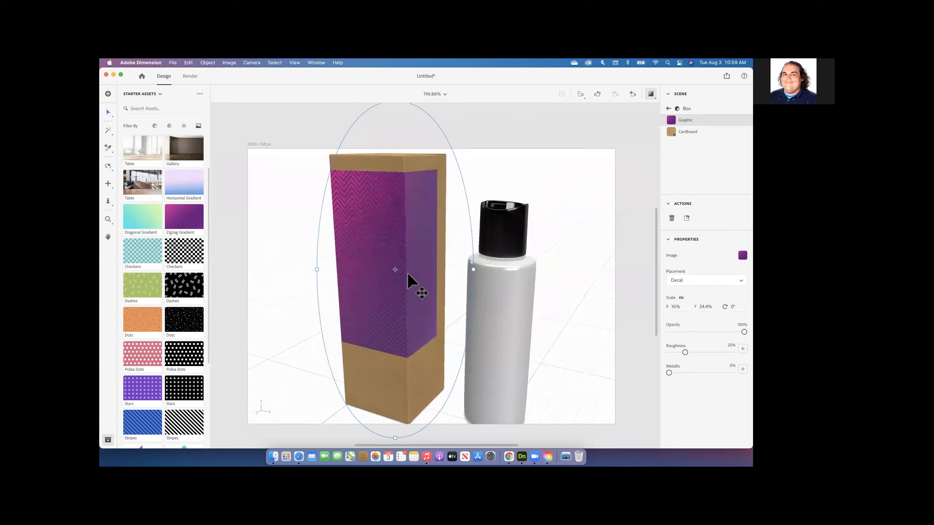
scroll(407, 272, down, 3)
drag(413, 274, 422, 337)
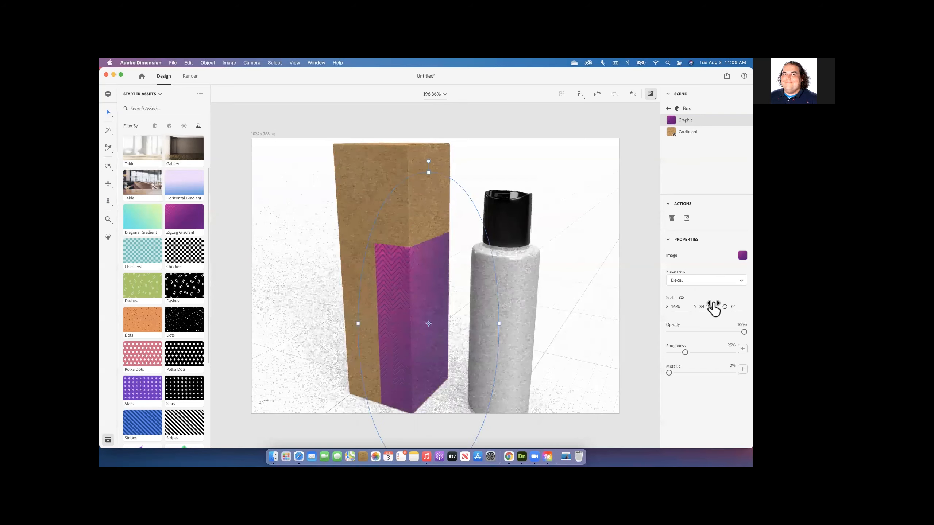
Change the zigzag graphic's placement from Decal to Fill so it covers the whole box
click(701, 283)
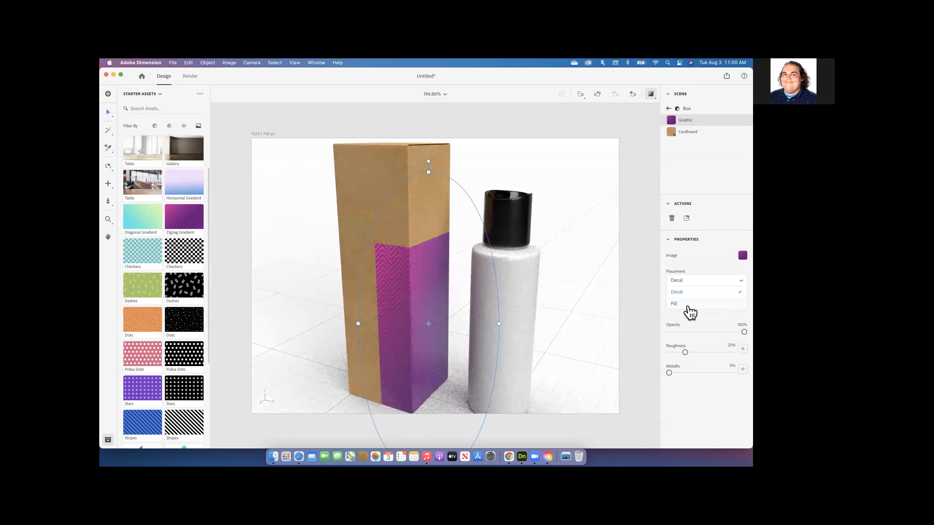
click(676, 304)
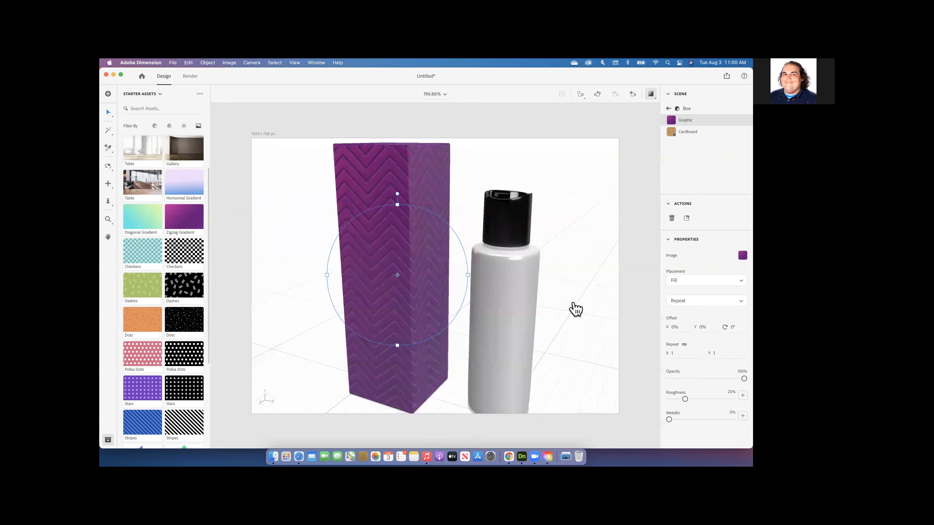
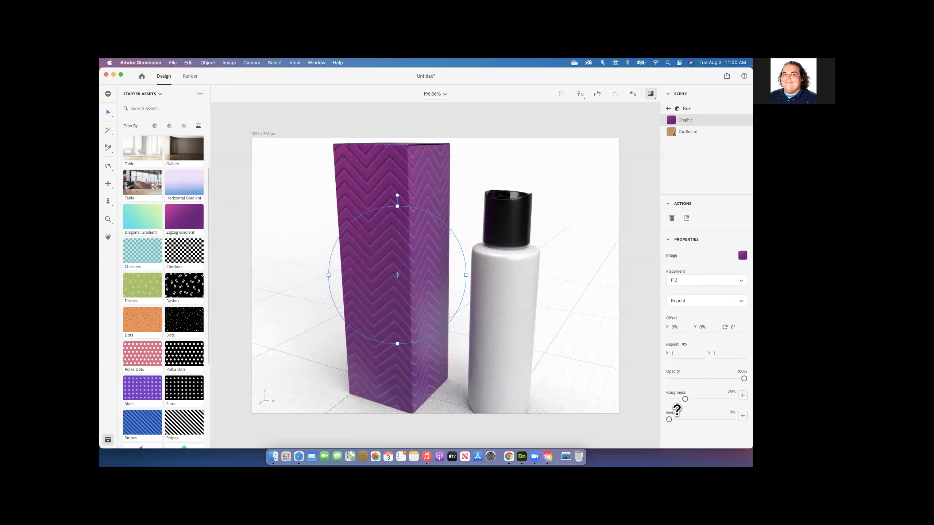
click(737, 308)
click(713, 314)
mouse_move(674, 354)
mouse_down()
mouse_move(729, 353)
mouse_move(641, 353)
mouse_move(675, 354)
mouse_up()
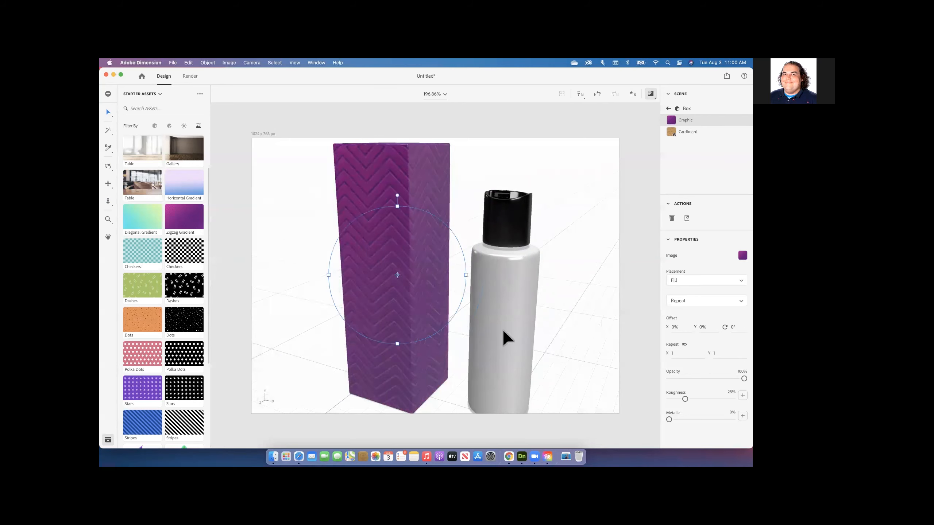
Orbit the camera to a lower angle with the box's front corner facing forward and the bottle beside it
key(1)
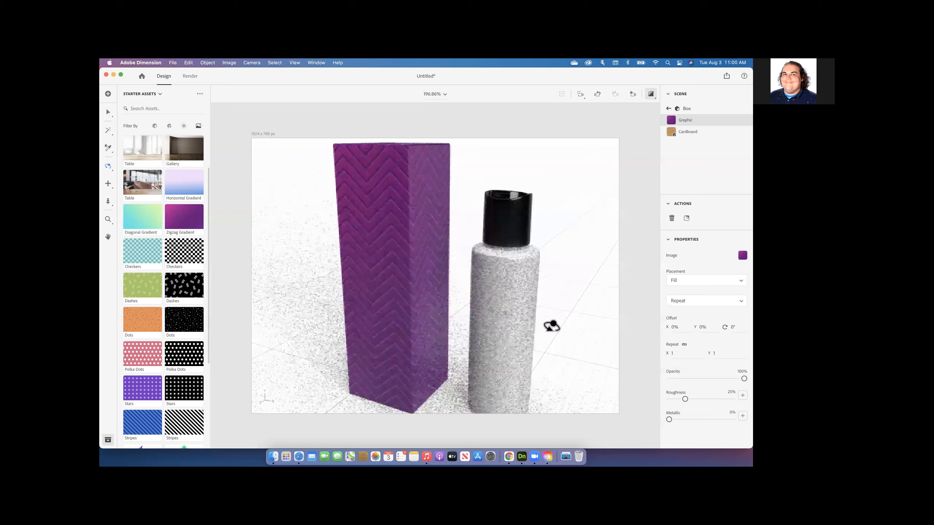
drag(553, 325, 602, 317)
drag(637, 278, 389, 295)
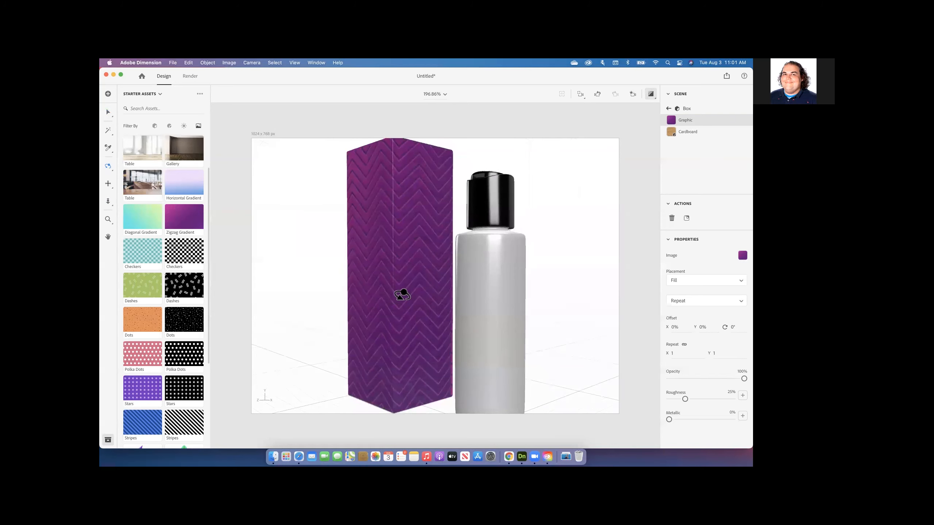
drag(469, 302, 515, 315)
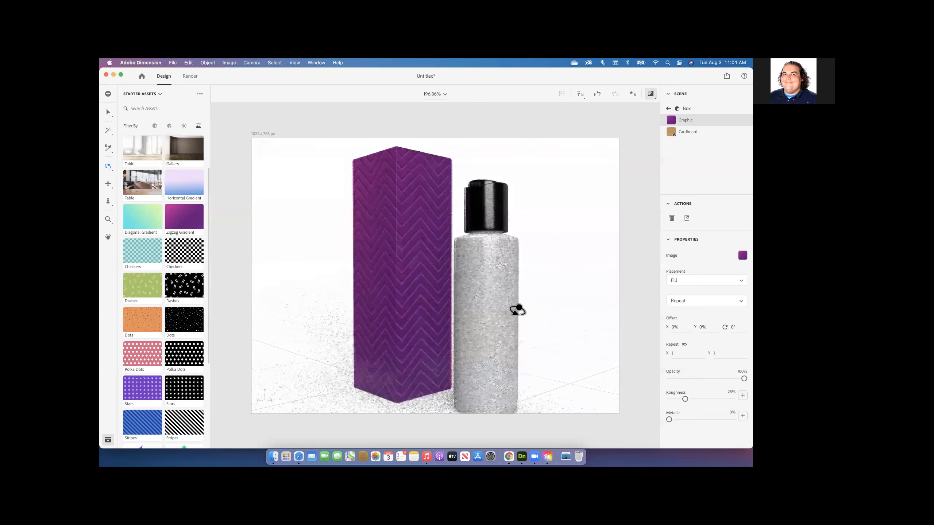
Select the Bottle model inside the Flip Lid Bottle group, open its material, and replace it with the Plastic material
click(108, 113)
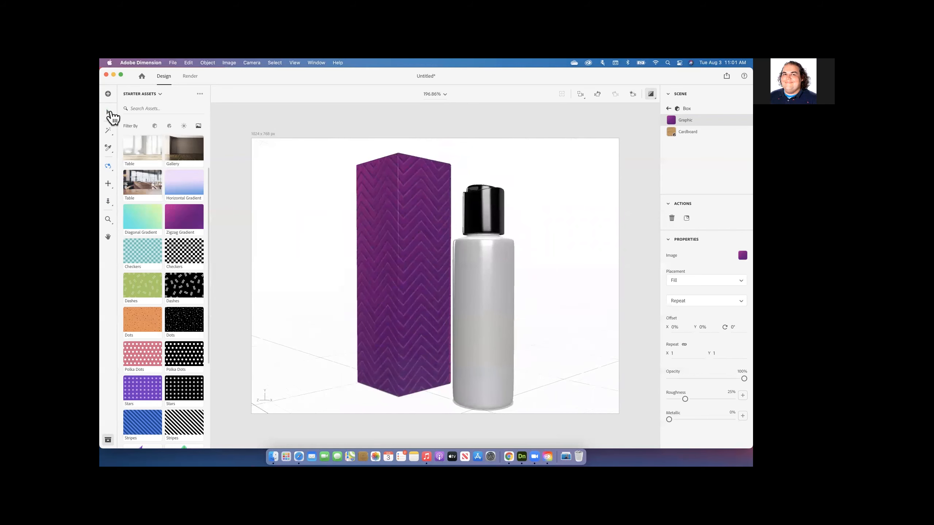
click(485, 298)
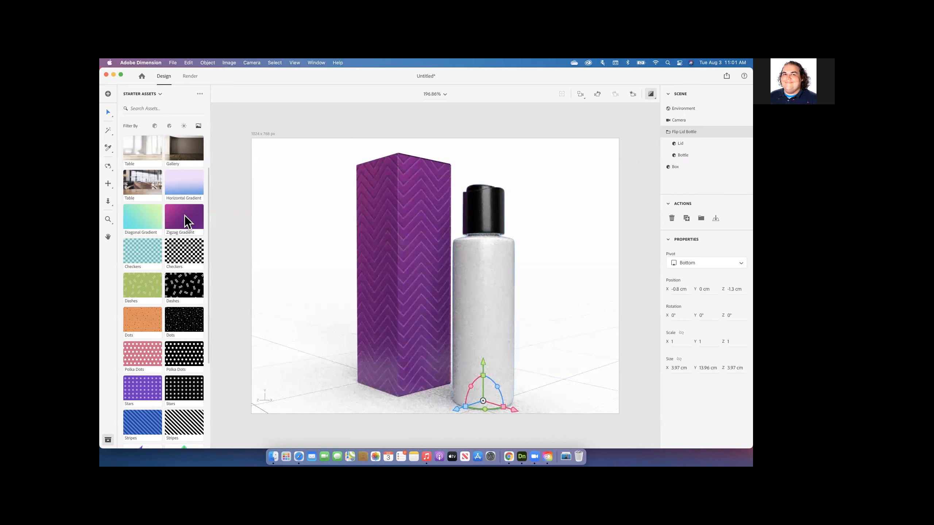
drag(508, 320, 505, 318)
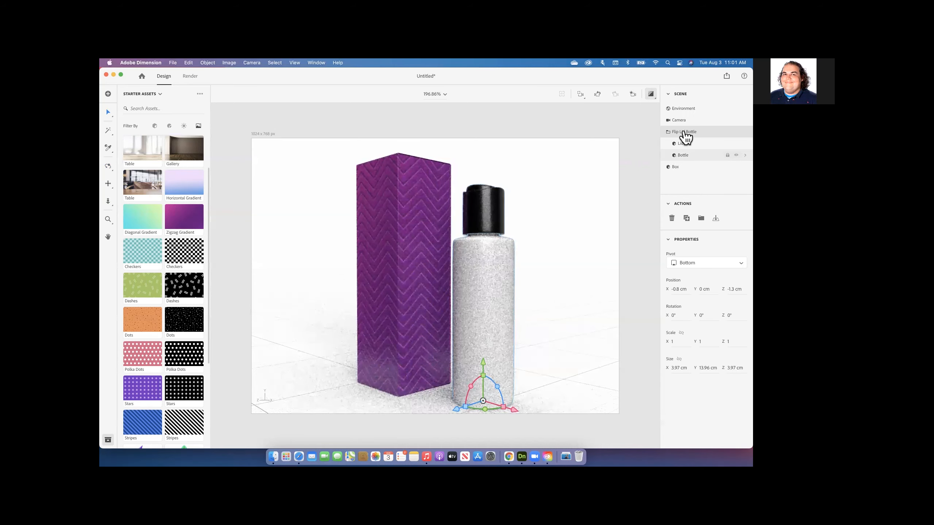
click(686, 158)
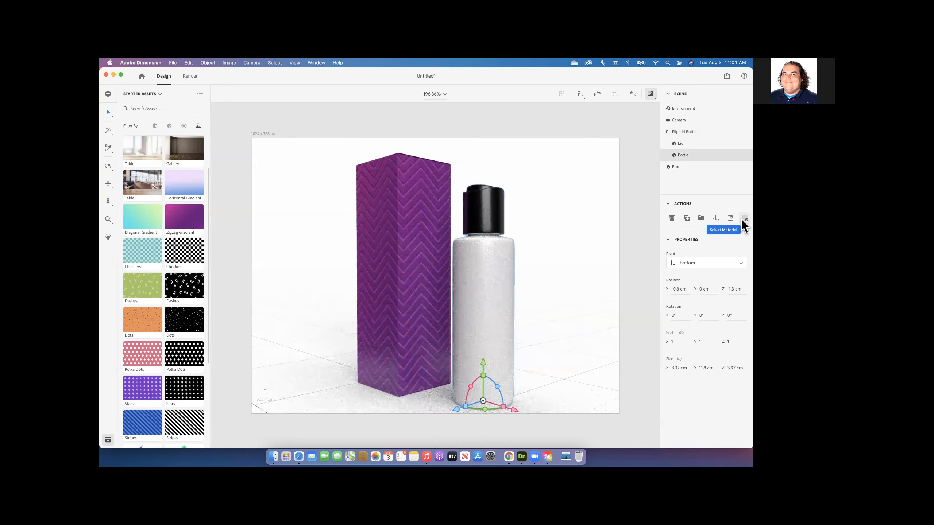
click(744, 220)
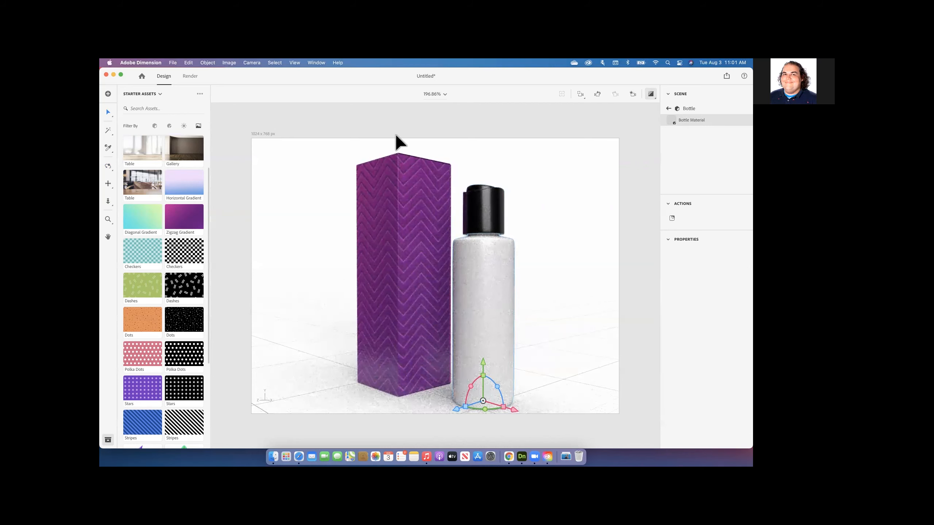
click(170, 126)
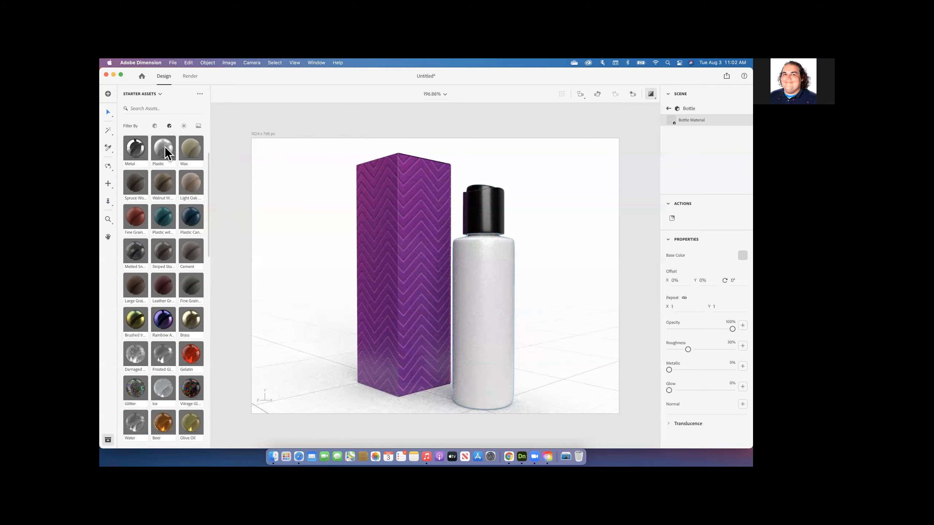
drag(165, 151, 486, 271)
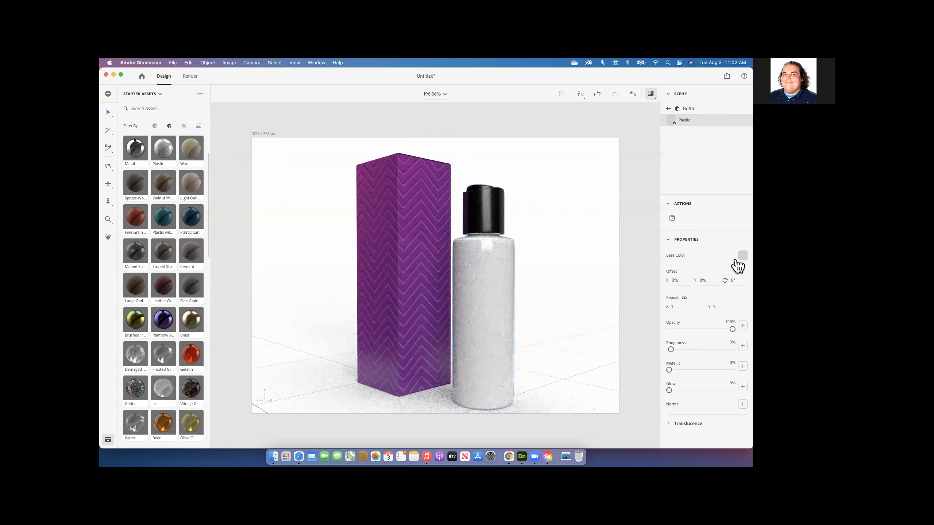
Set the bottle's Plastic base color to purple, RGB 118, 13, 128, by sampling it from the box
click(731, 257)
mouse_move(669, 224)
mouse_down()
mouse_move(717, 221)
mouse_move(704, 218)
mouse_up()
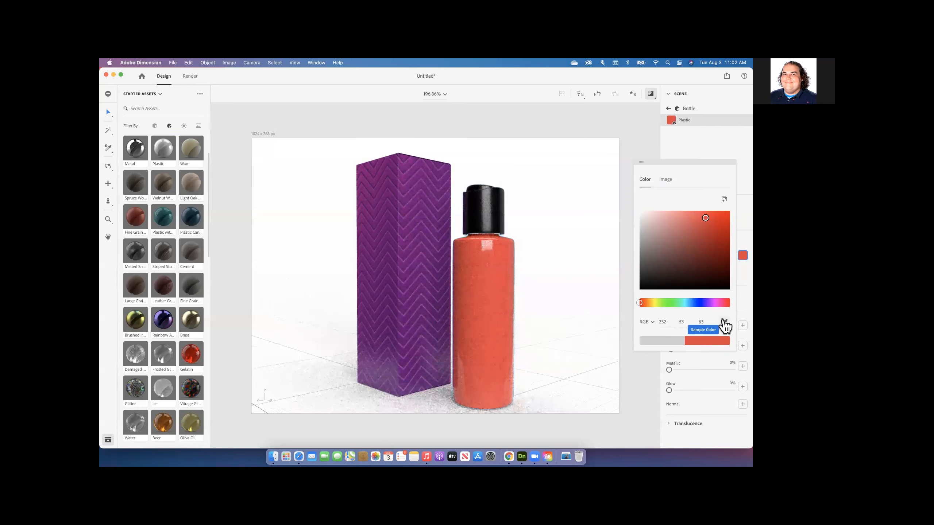
click(724, 321)
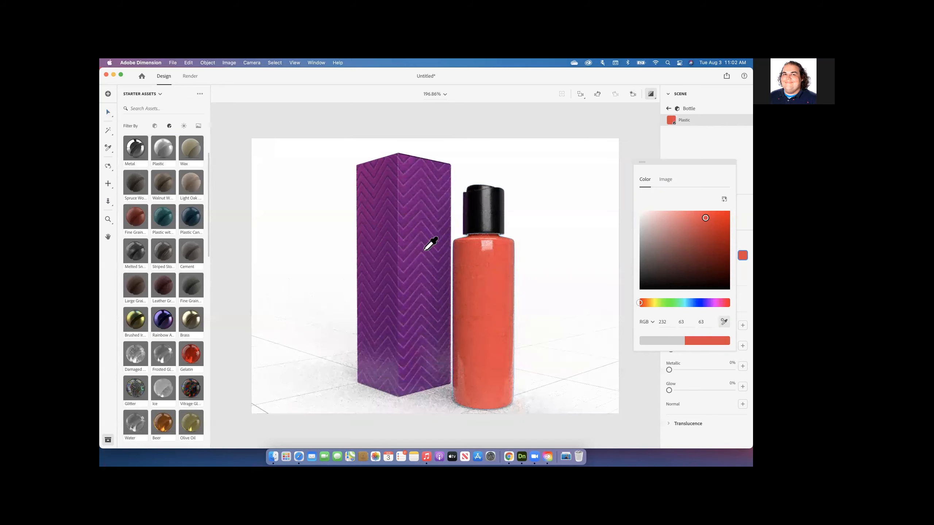
click(417, 243)
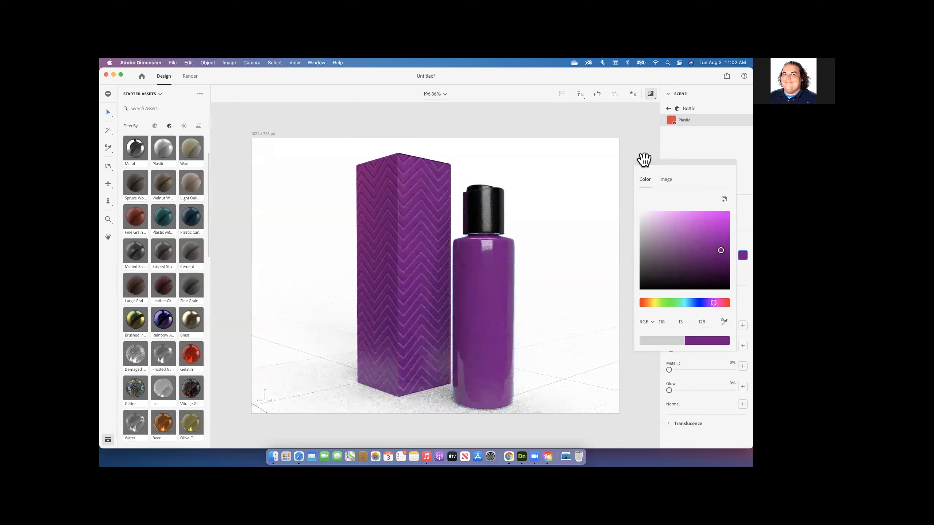
Orbit the camera slightly higher with the render preview off, turn the preview back on, and move closer to the box and bottle
click(650, 95)
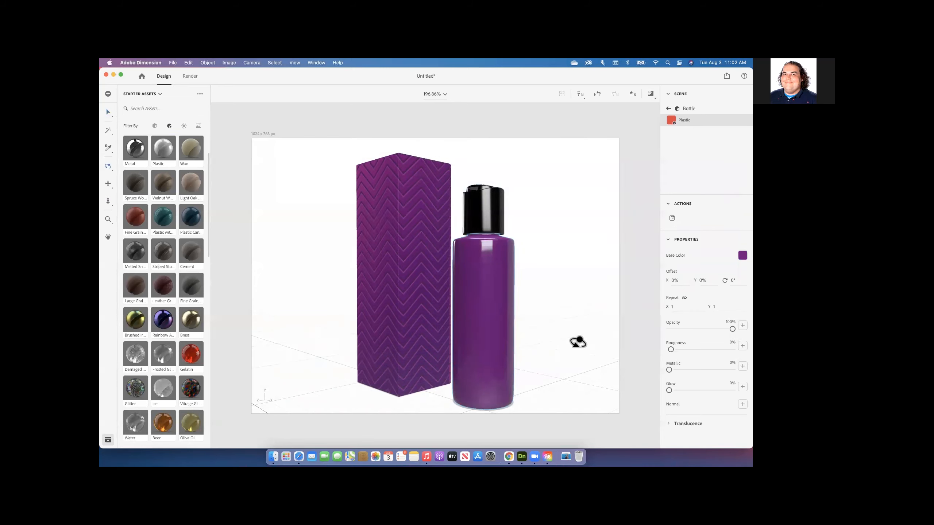
drag(488, 300, 522, 293)
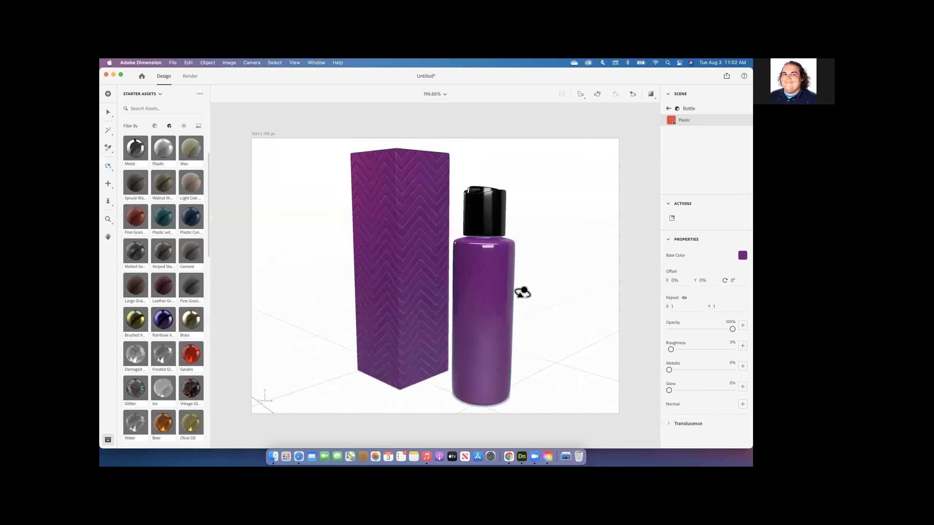
click(651, 94)
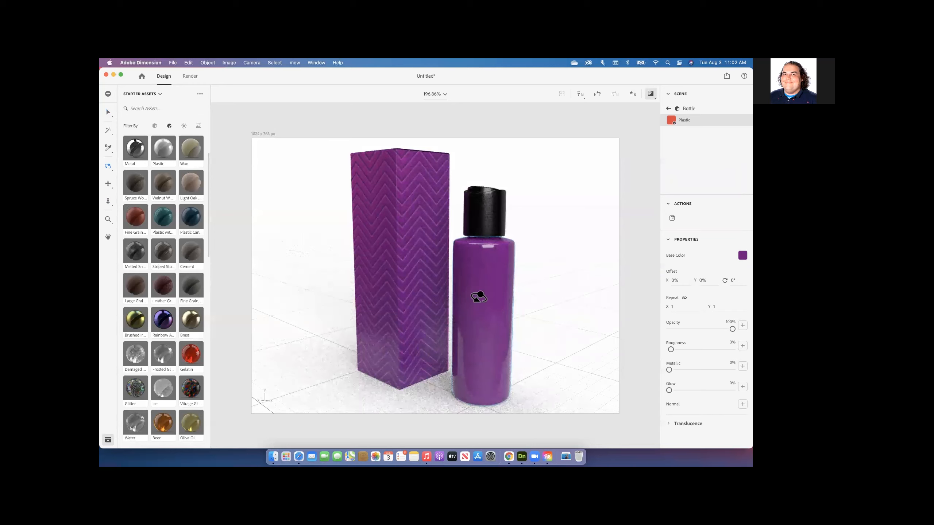
scroll(527, 269, up, 3)
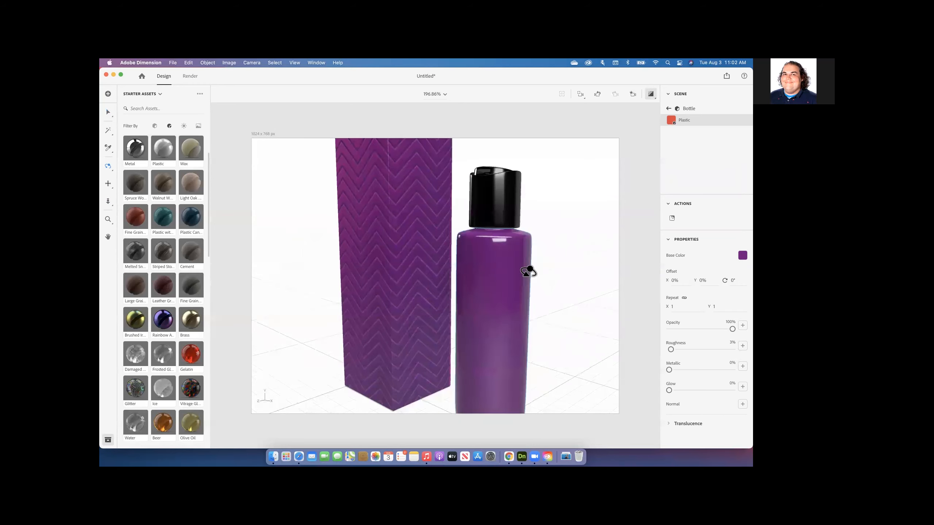
scroll(528, 271, up, 2)
scroll(529, 269, up, 1)
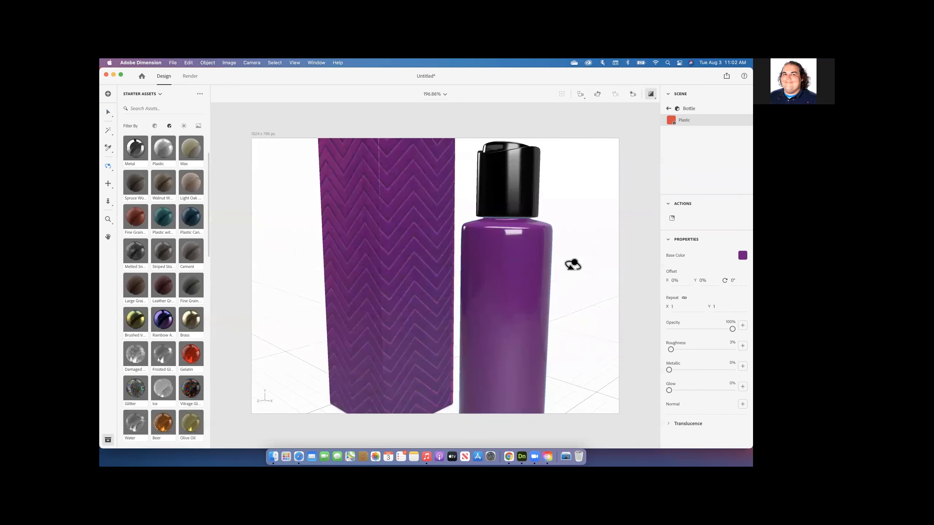
scroll(571, 265, up, 2)
scroll(530, 260, up, 1)
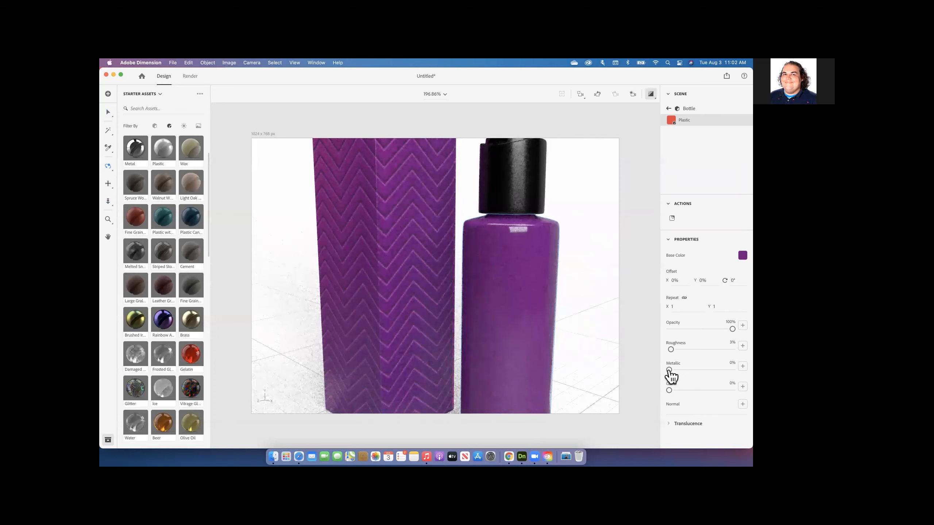
Set the bottle plastic's Metallic to 68% and its base color to a bright magenta-purple, RGB 216, 42, 222
drag(669, 371, 712, 370)
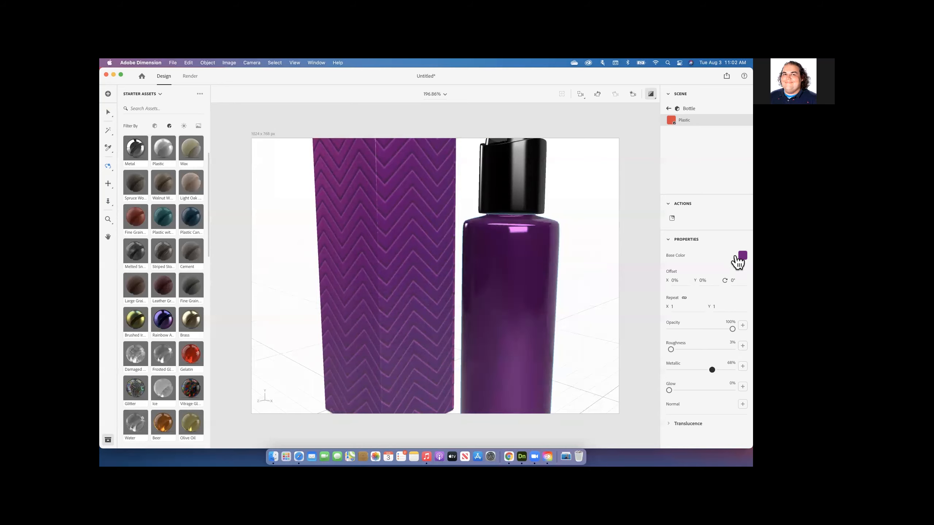
click(740, 256)
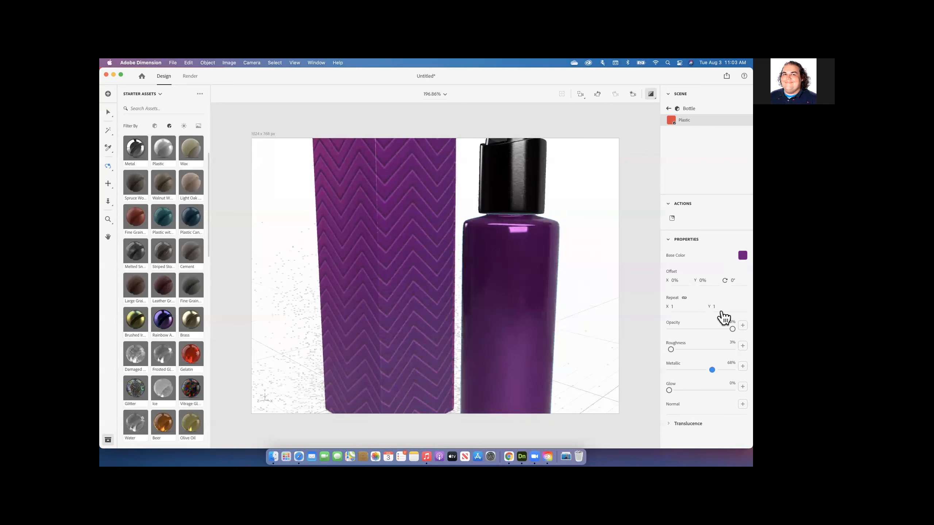
click(723, 314)
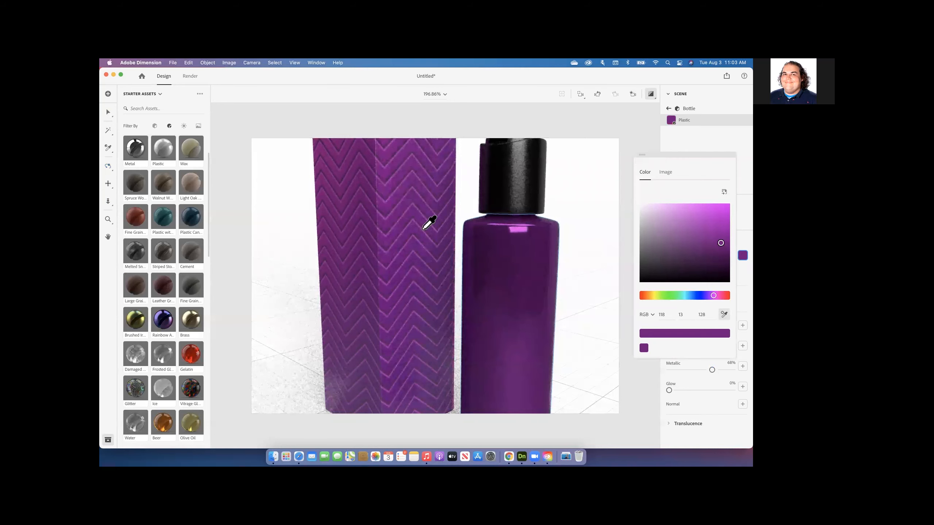
click(429, 226)
click(429, 224)
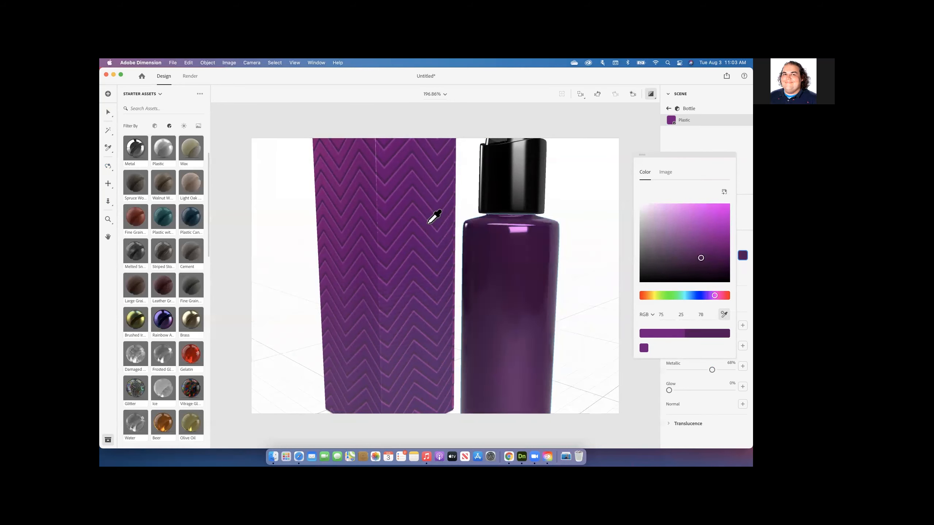
click(429, 223)
click(429, 224)
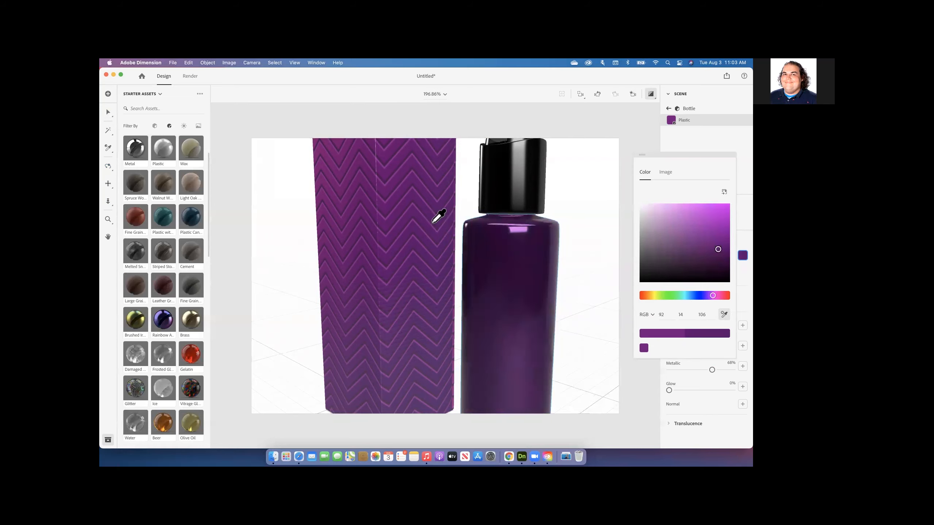
click(707, 236)
drag(707, 236, 712, 214)
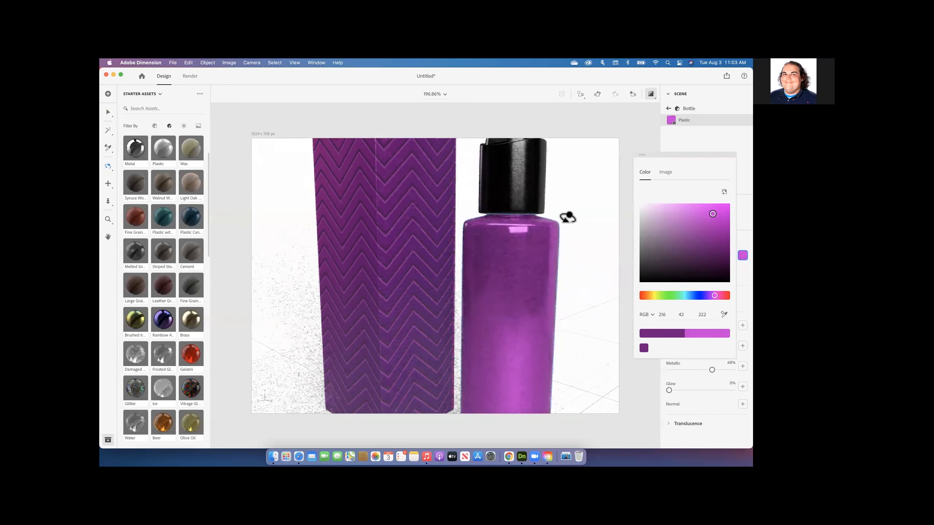
click(611, 210)
Adjust the bottle plastic's Roughness and settle on 10% for a slightly softer shine
drag(485, 237, 565, 305)
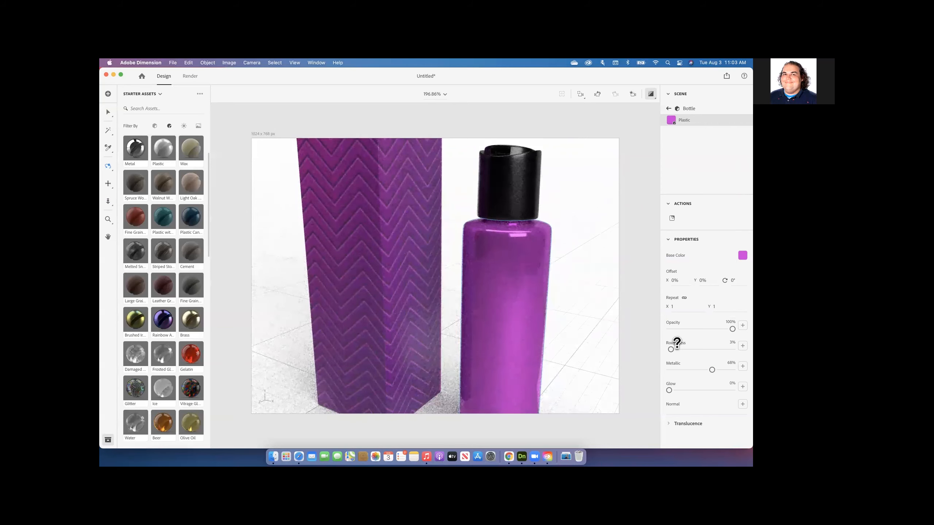
mouse_move(677, 343)
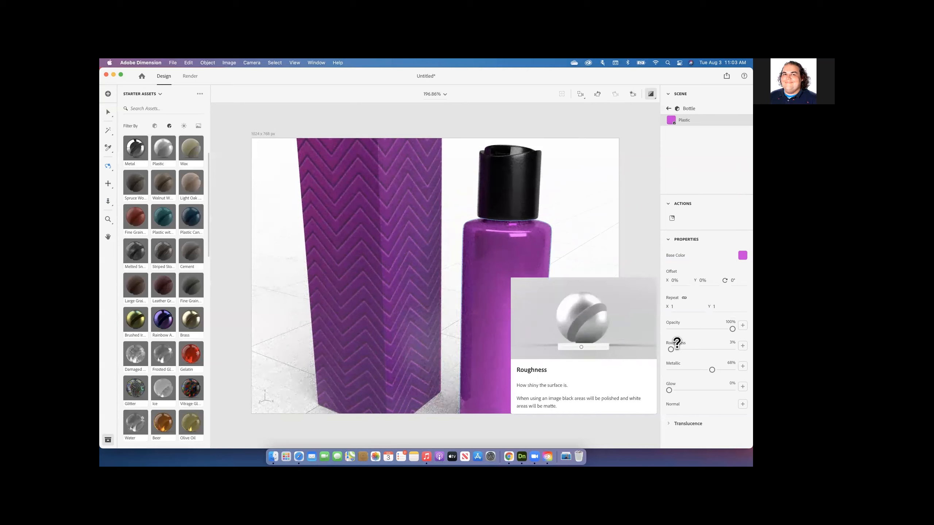
drag(670, 351, 722, 348)
click(712, 349)
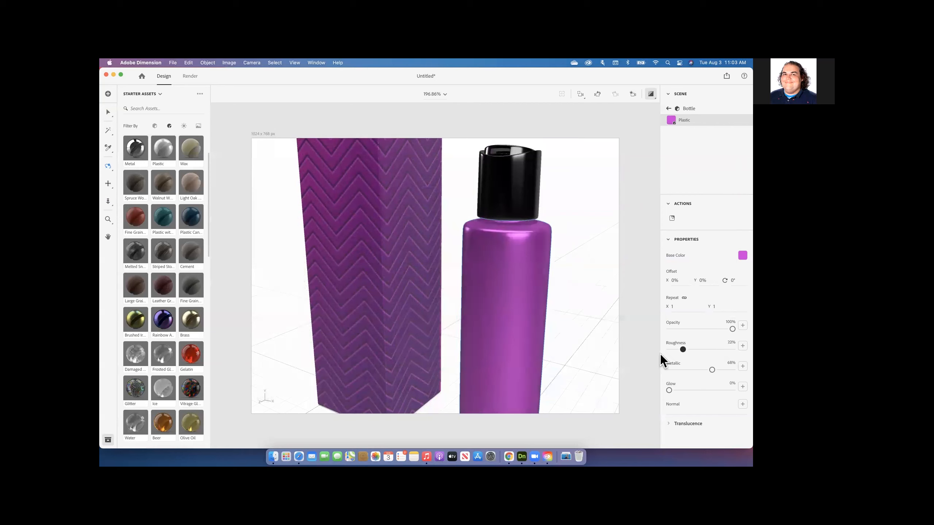
click(669, 350)
click(691, 350)
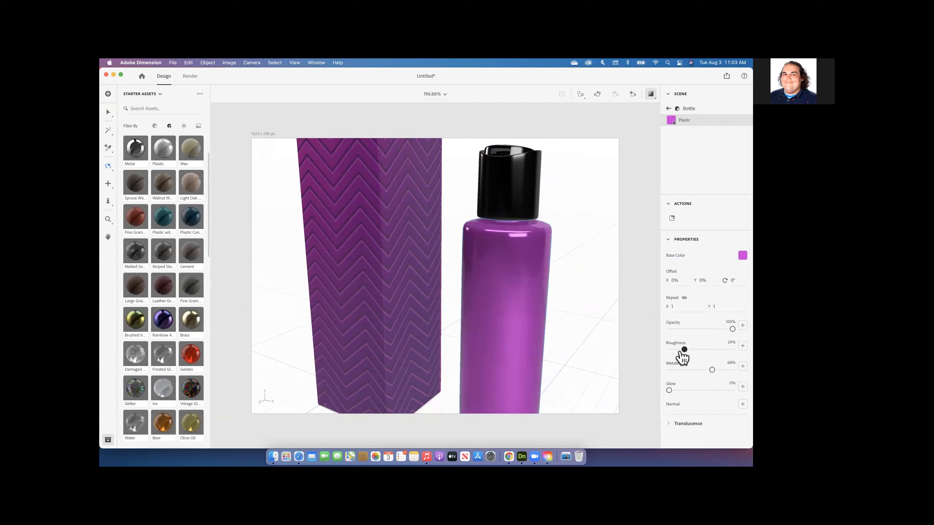
drag(669, 351, 675, 350)
Place the black-and-white Brand Logo graphic from the starter images on the upper front of the bottle
drag(542, 308, 568, 296)
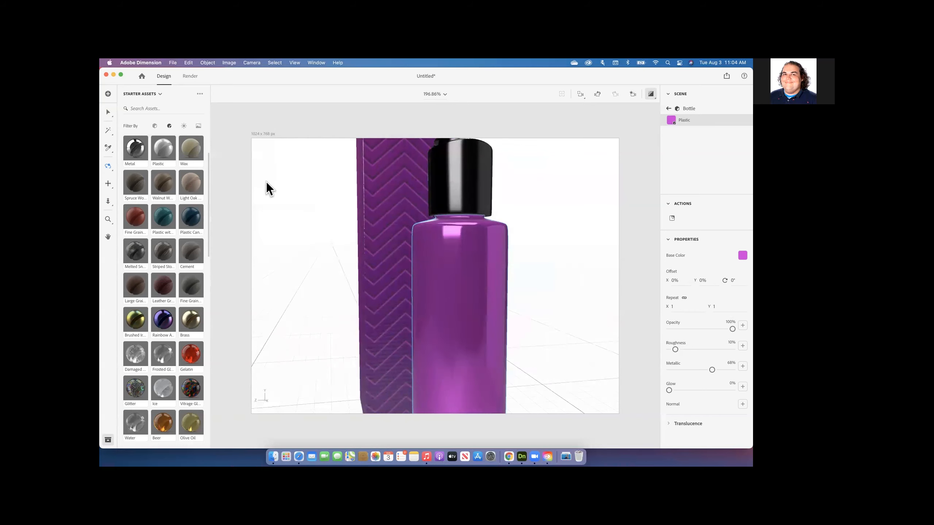
drag(484, 267, 486, 269)
scroll(486, 269, down, 2)
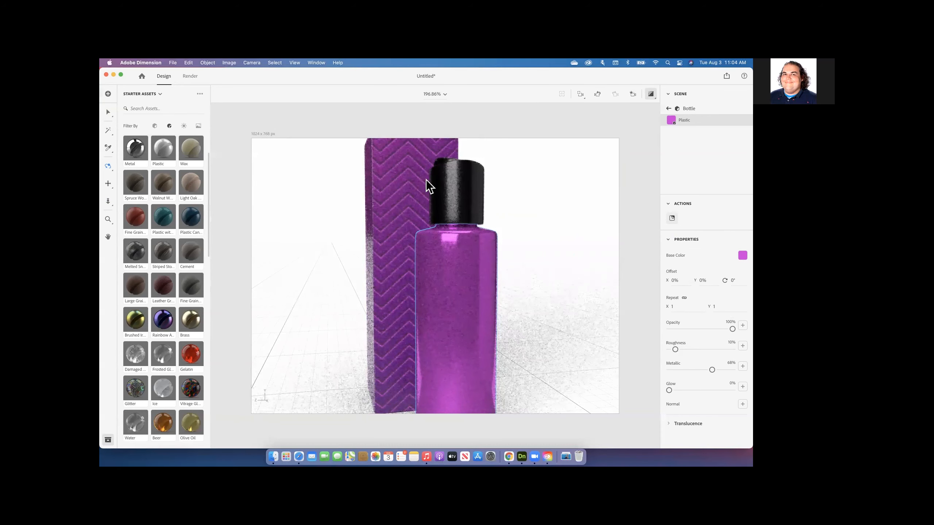
key(super+o)
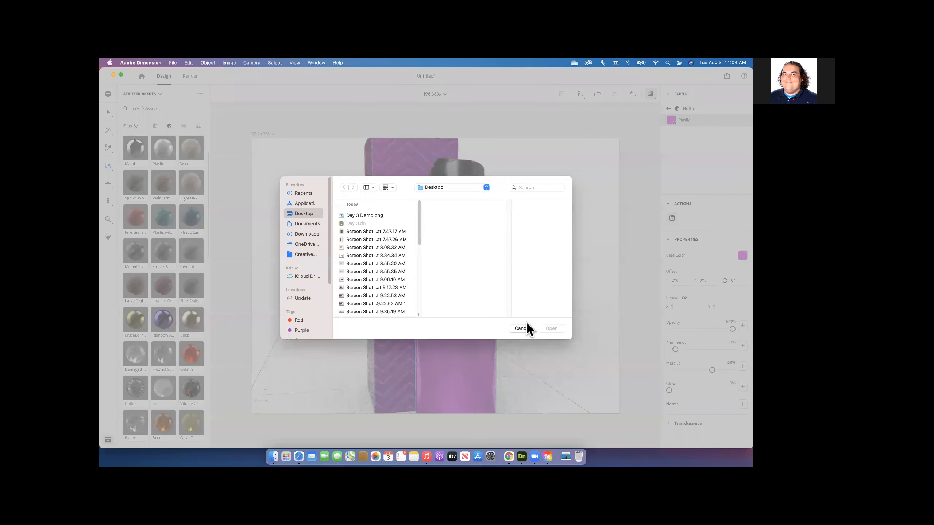
click(522, 329)
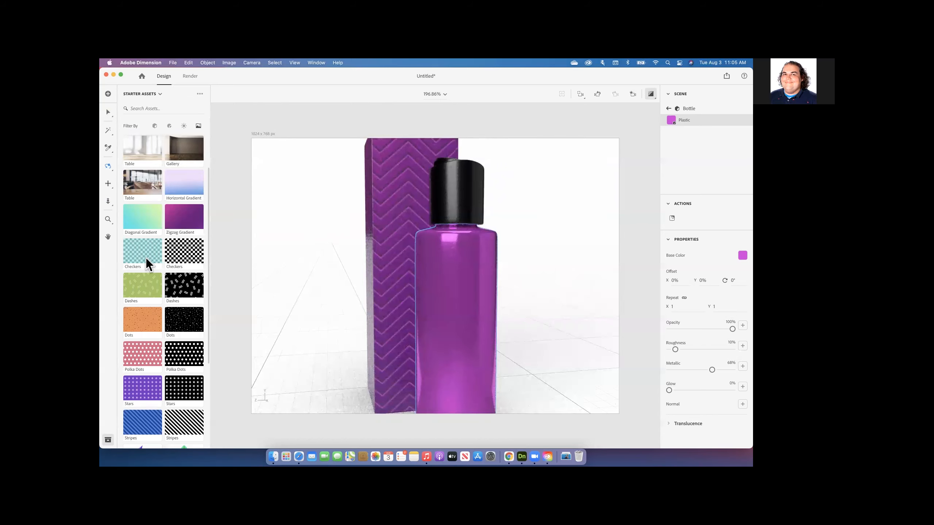
scroll(156, 294, down, 4)
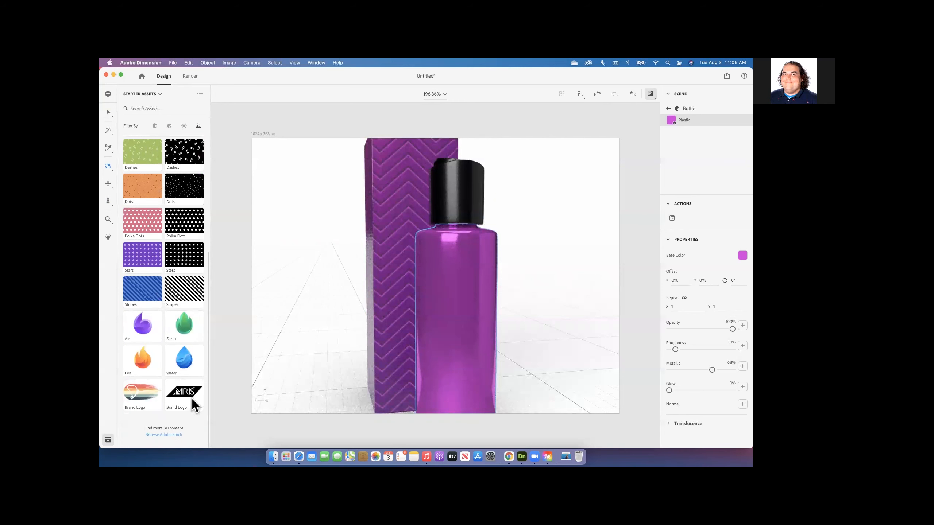
drag(185, 397, 456, 298)
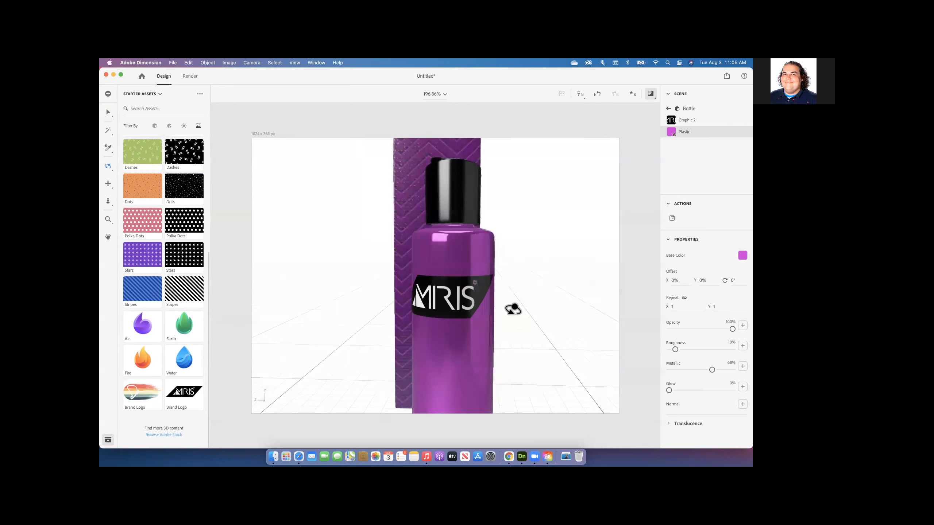
Rotate the bottle's logo decal to -90° and scale it proportionally to 13.4%
drag(507, 310, 473, 316)
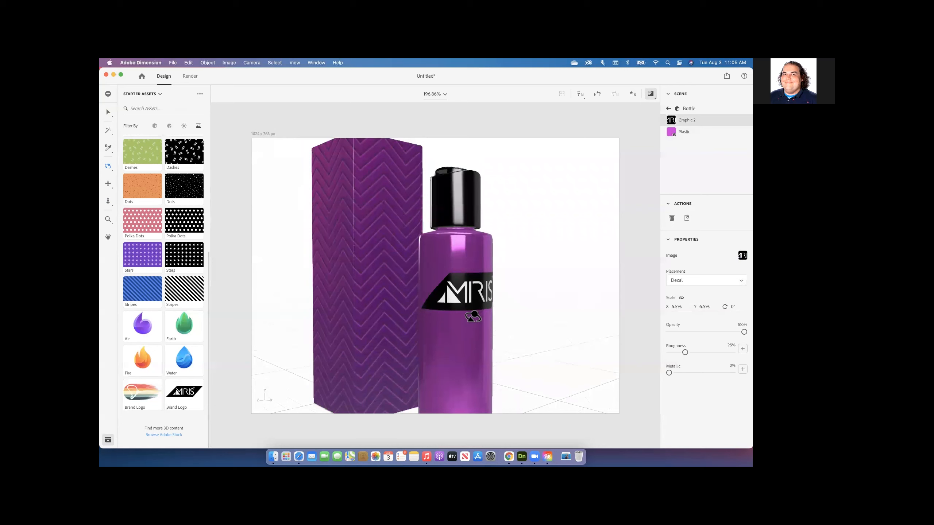
key(v)
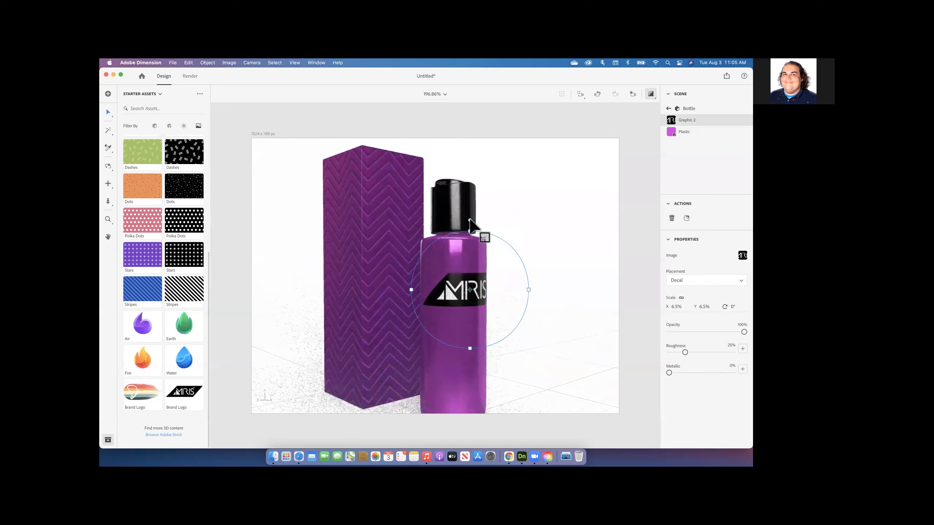
drag(426, 230, 374, 298)
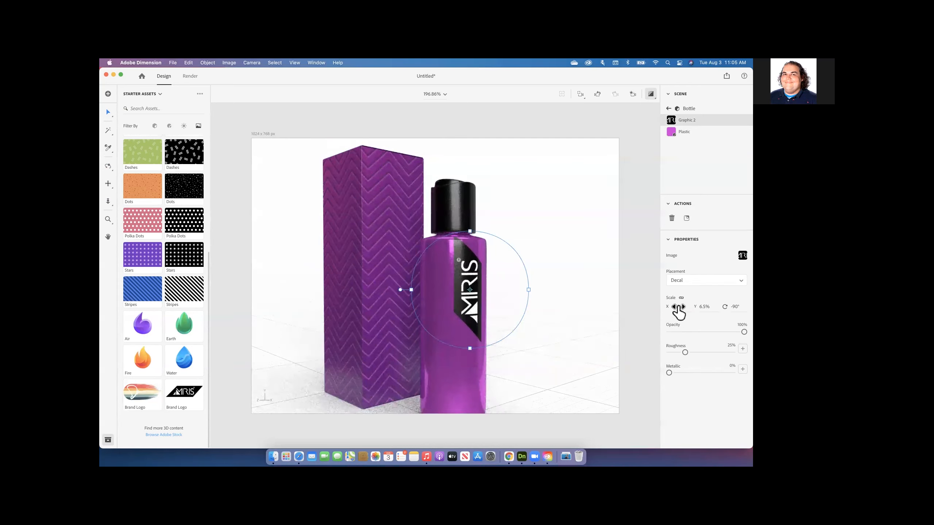
drag(678, 307, 729, 307)
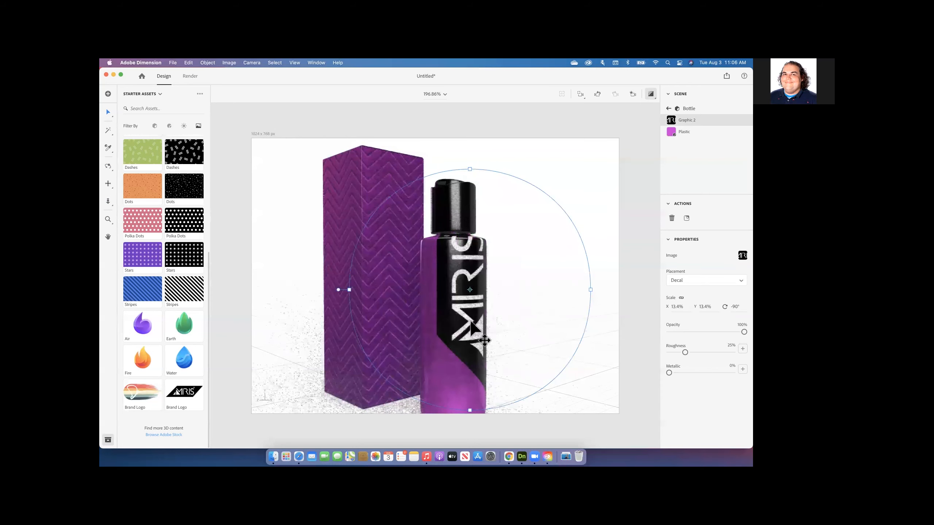
Move the vertical logo decal down and toward the box so it sits centered across the bottle's front
scroll(472, 324, up, 1)
drag(472, 325, 443, 371)
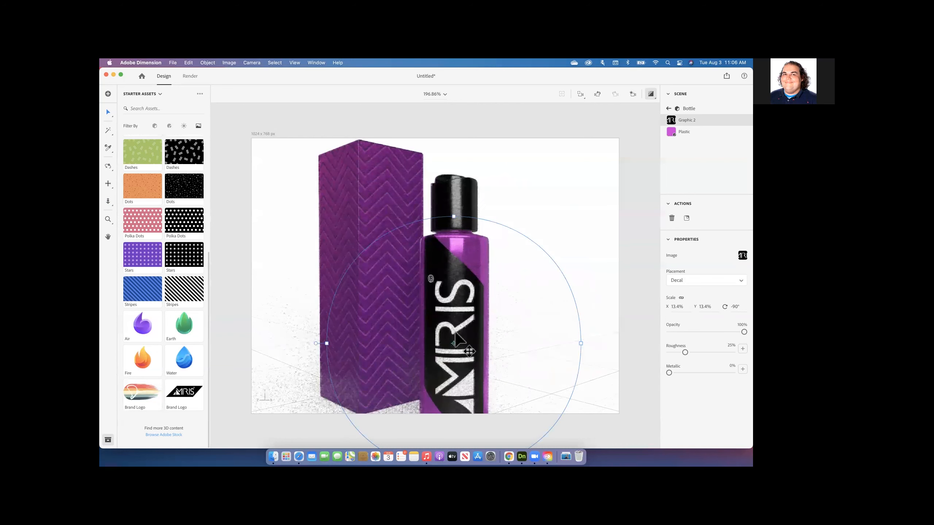
scroll(455, 332, up, 1)
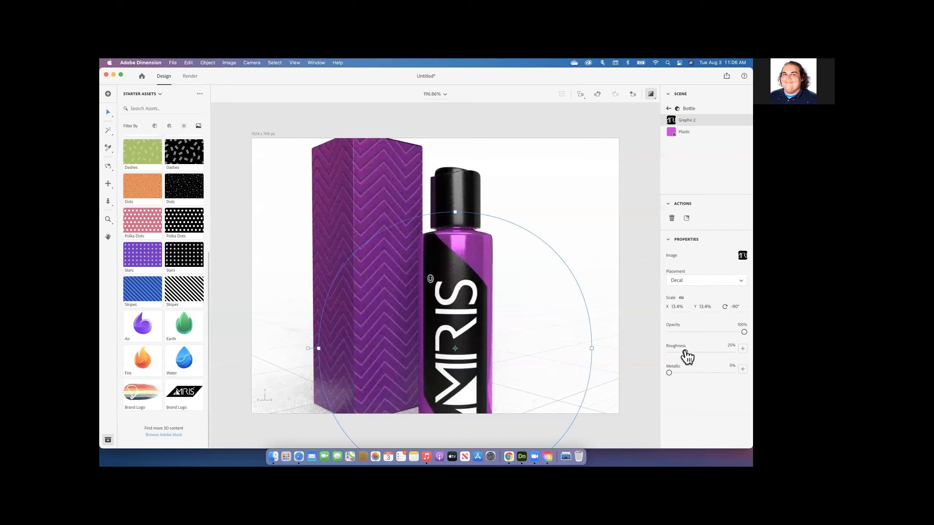
Set the logo decal's Roughness to 72% and Metallic to 38%, and dolly the camera until the whole box and bottle are in frame
mouse_move(714, 350)
mouse_down()
mouse_move(728, 351)
mouse_move(714, 353)
mouse_up()
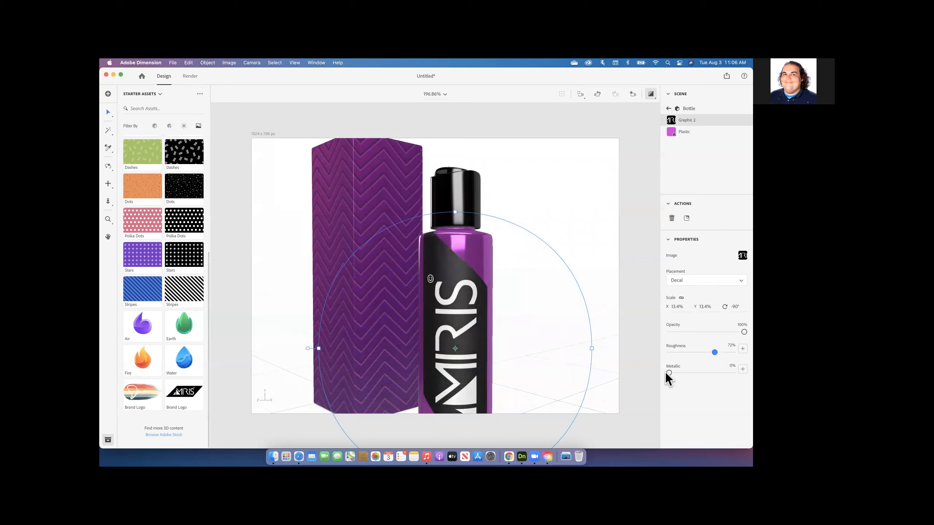
drag(678, 373, 693, 373)
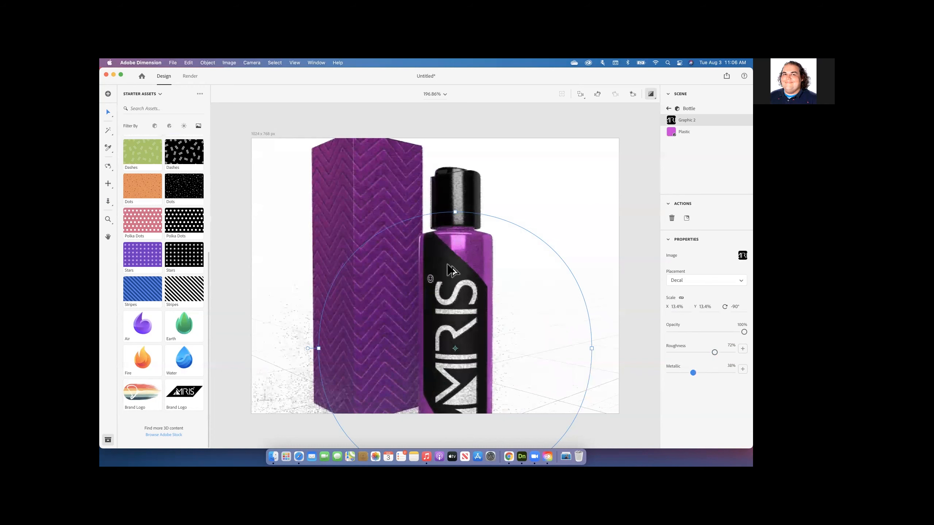
scroll(447, 263, down, 1)
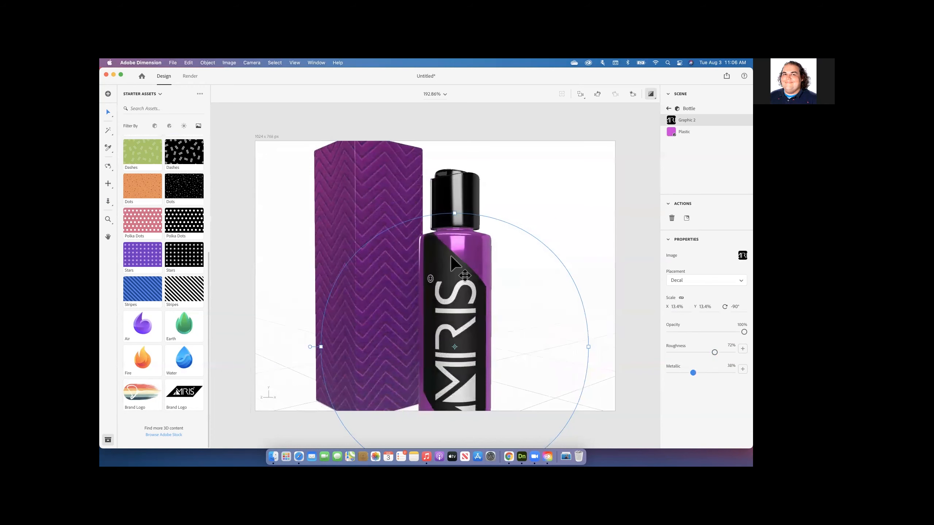
scroll(451, 257, up, 2)
key(3)
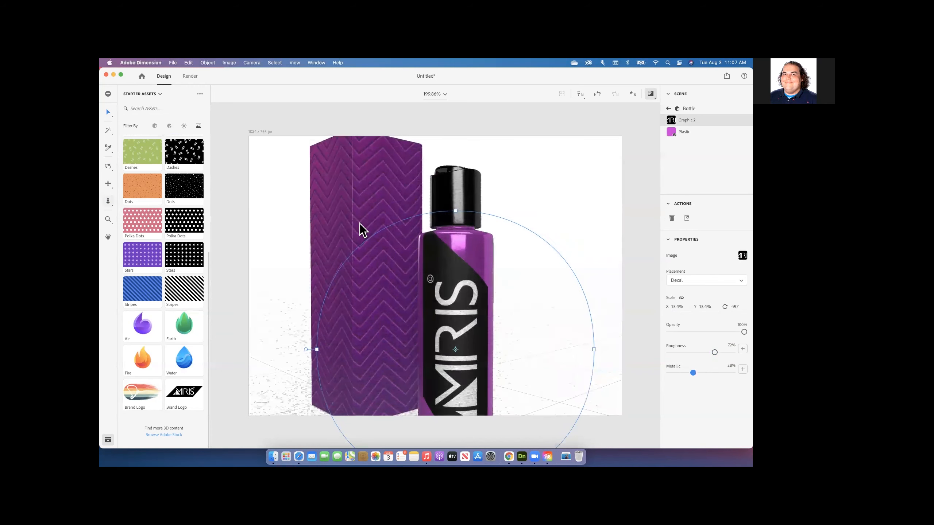
drag(465, 238, 466, 187)
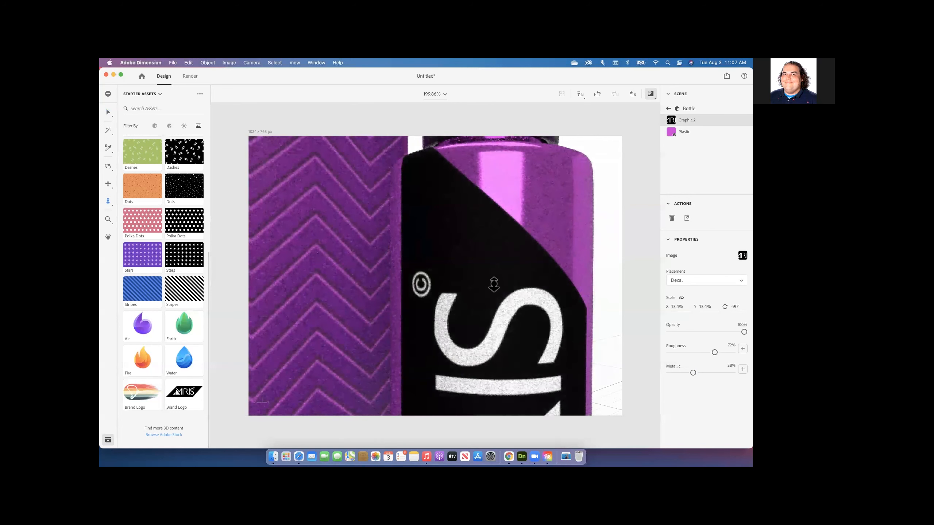
drag(494, 284, 475, 376)
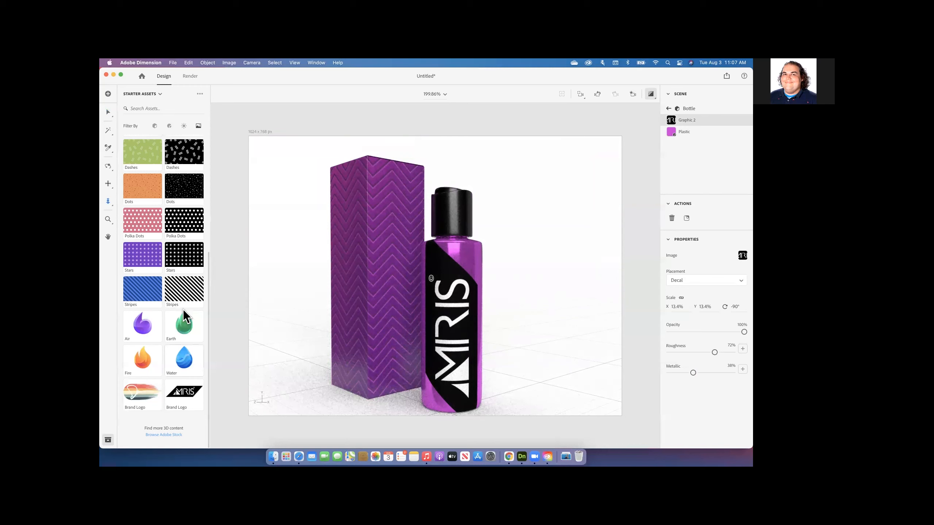
click(194, 392)
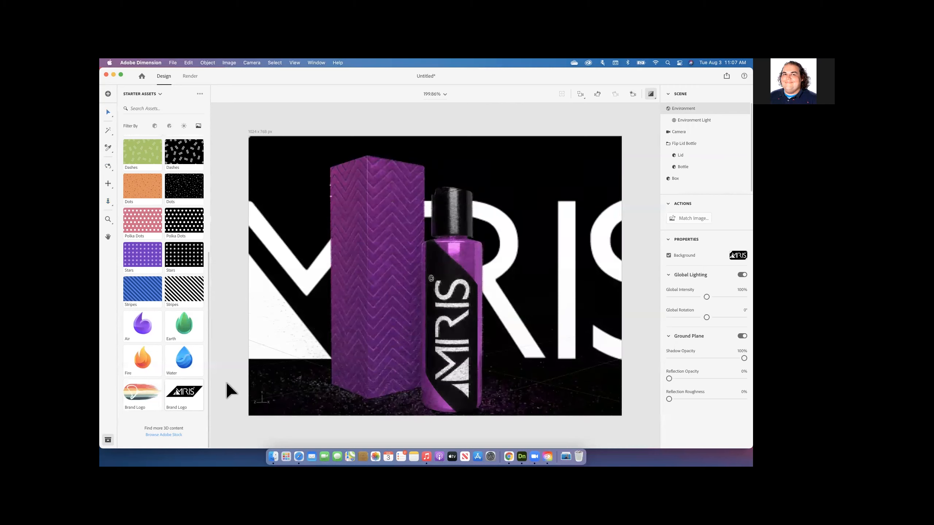
key(super+z)
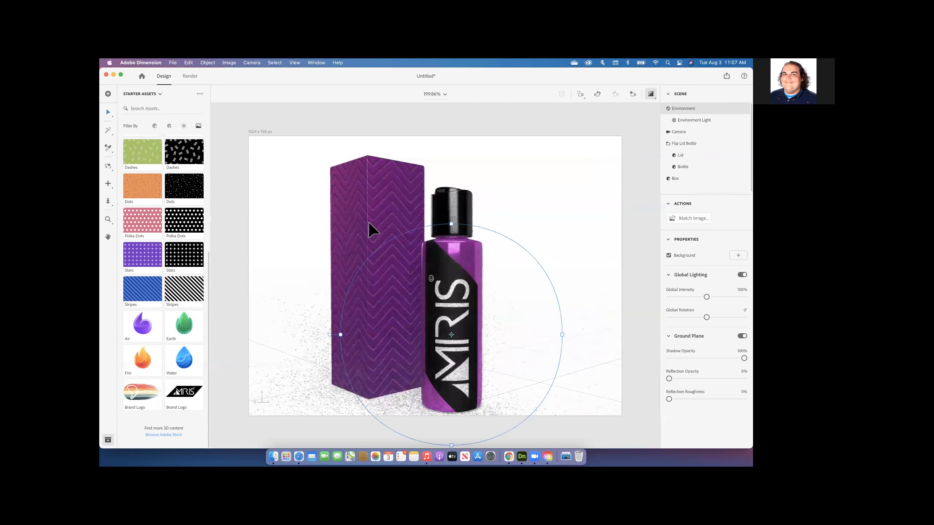
key(super+z)
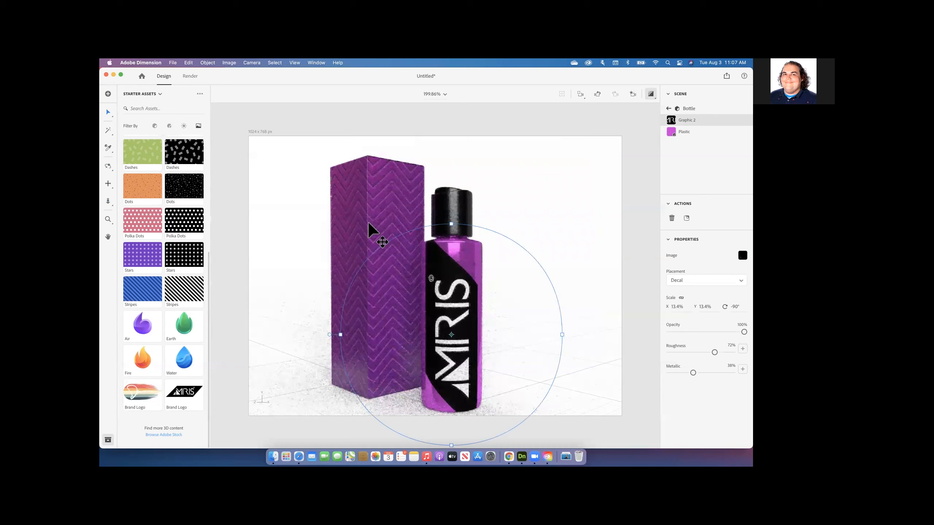
Place the black-and-white Brand Logo graphic on the box's top face, viewed from above, and open the box's materials
click(368, 224)
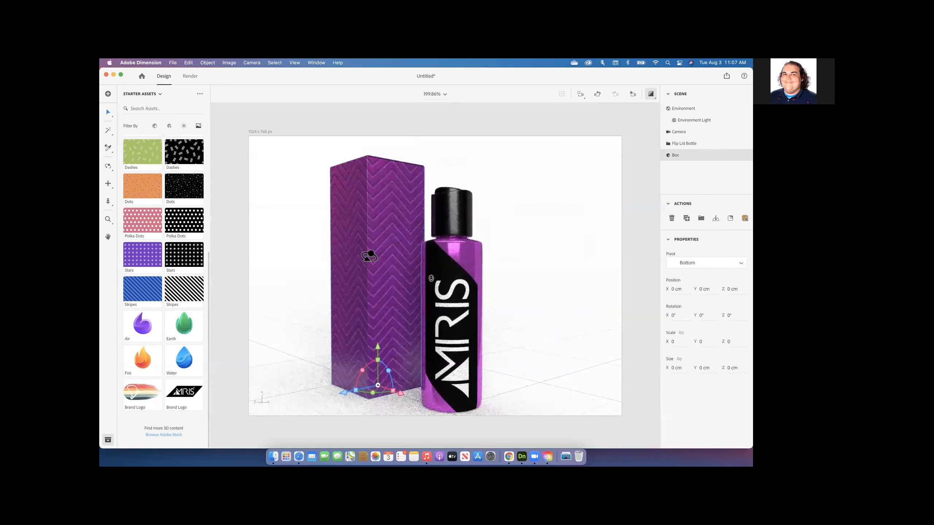
key(1)
drag(395, 353, 533, 369)
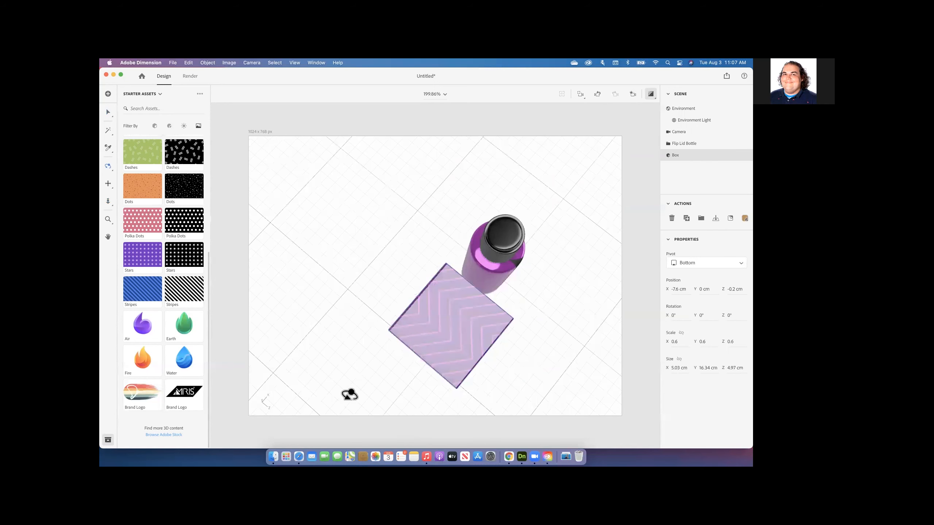
drag(318, 382, 452, 325)
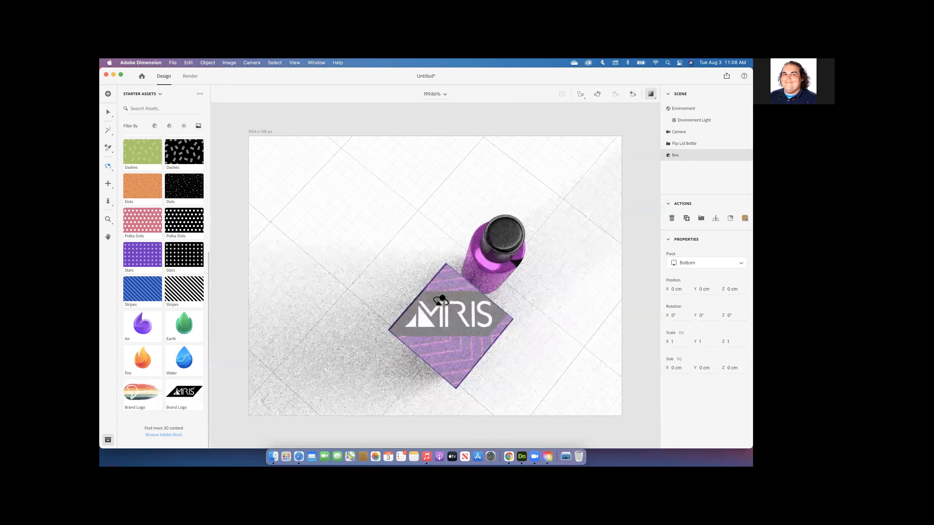
double_click(678, 155)
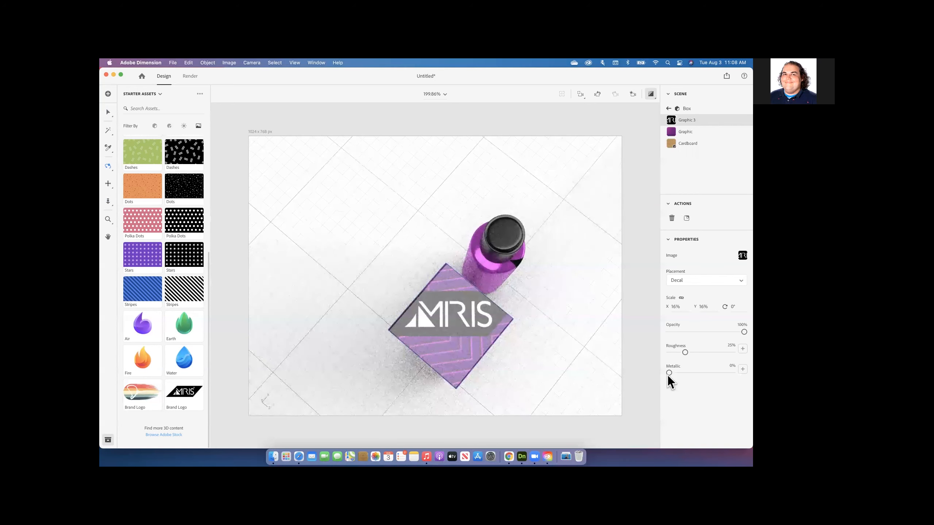
Set the box-top logo decal's Roughness to 64% and Metallic to 45%, and orbit the camera to face the bottle's logo
drag(695, 373, 706, 353)
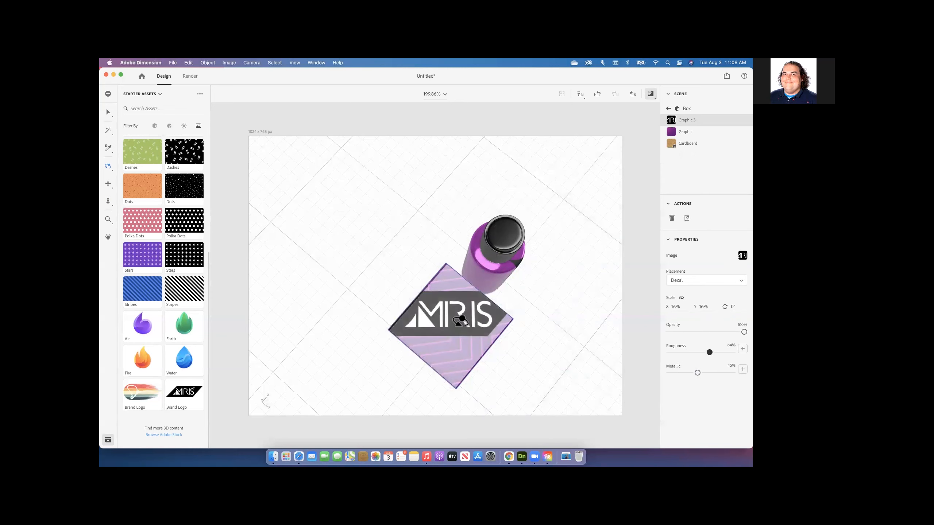
key(Right)
key(Right)
key(Right)
key(Right)
drag(576, 311, 598, 287)
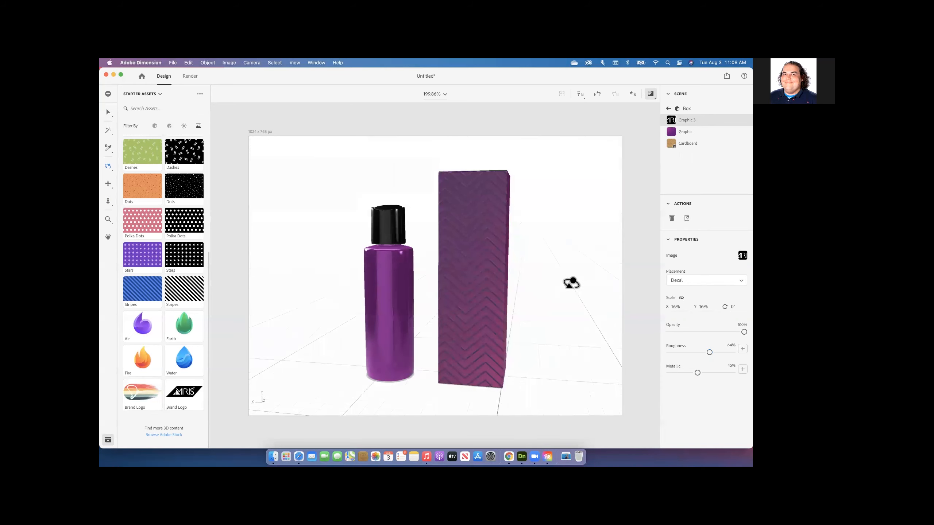
drag(569, 279, 598, 269)
drag(515, 322, 540, 277)
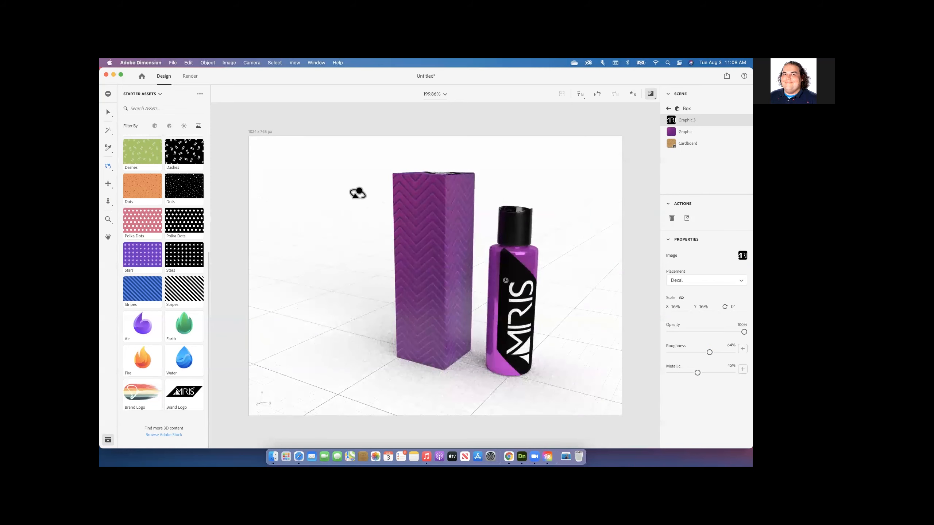
Apply the Brass material to the bottle's Lid and view the lid from slightly above
click(108, 113)
click(668, 109)
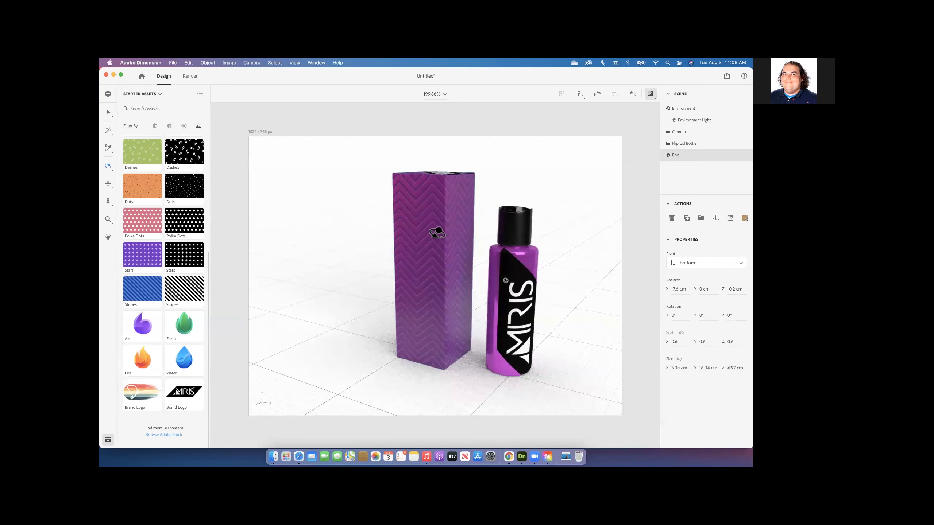
click(694, 146)
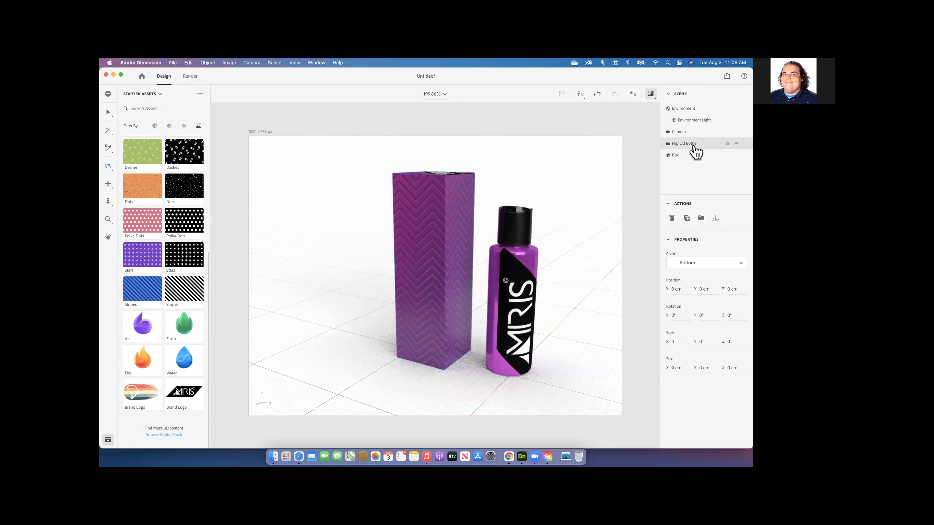
click(668, 145)
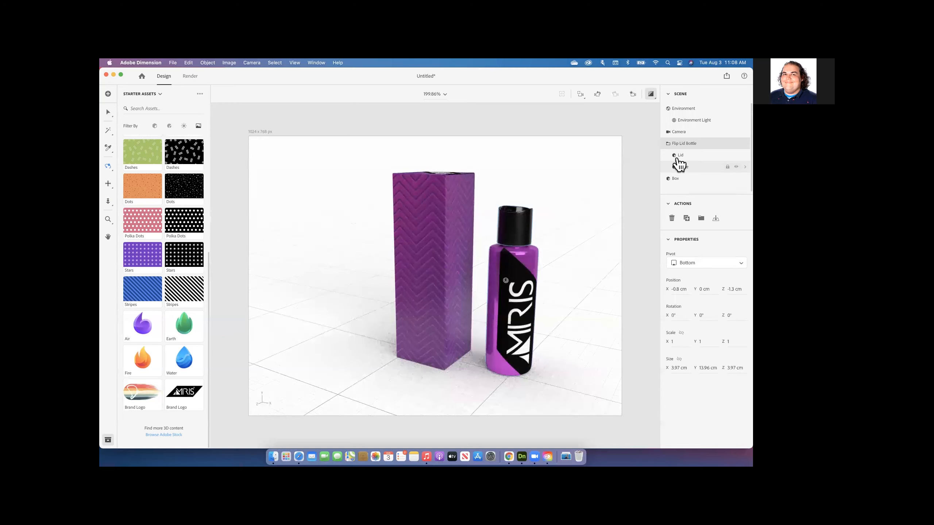
click(680, 156)
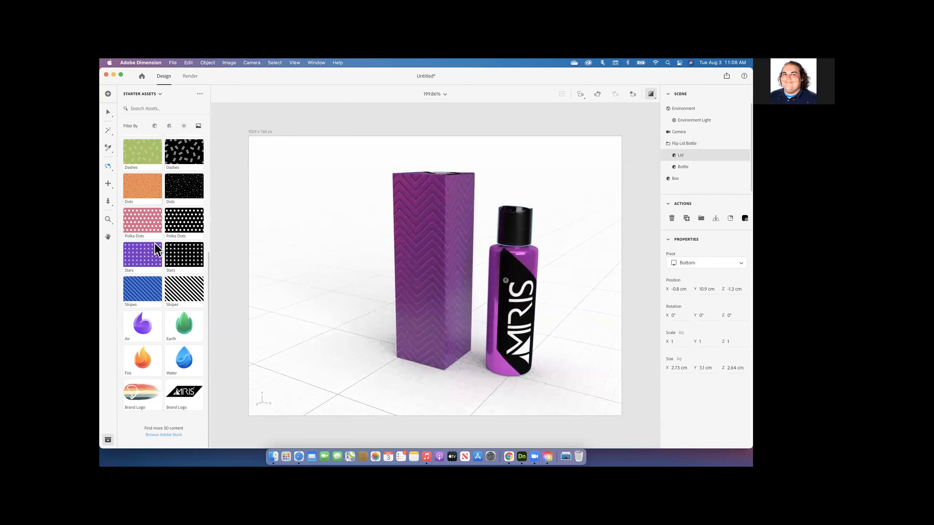
click(169, 126)
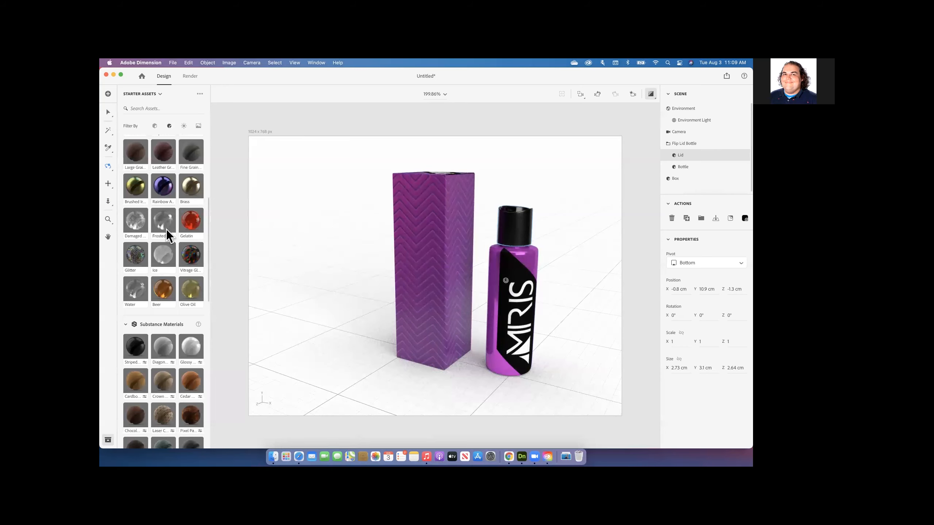
scroll(199, 243, up, 3)
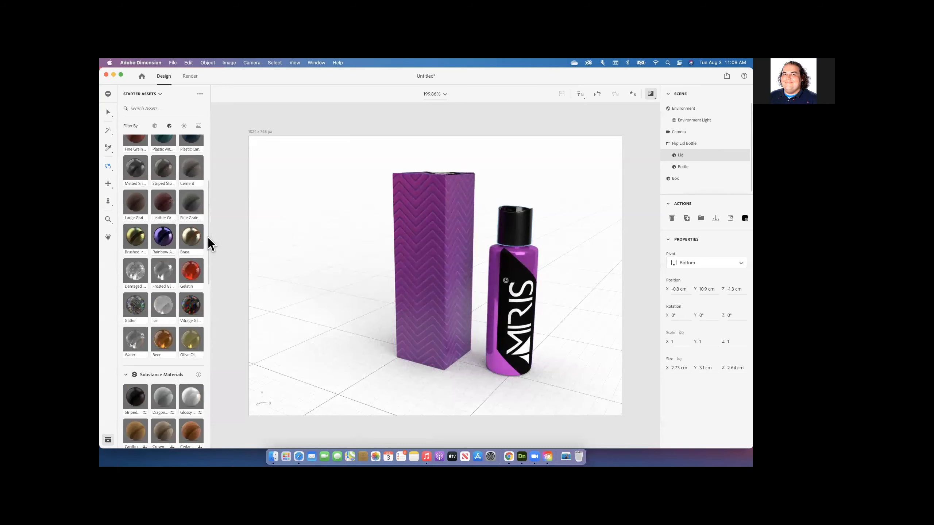
drag(481, 226, 524, 217)
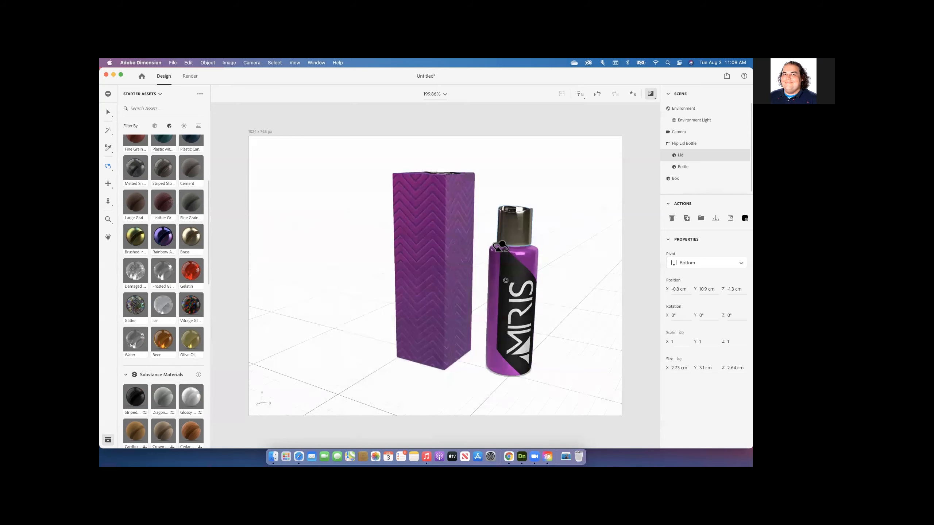
drag(501, 246, 415, 246)
double_click(416, 246)
drag(483, 253, 621, 248)
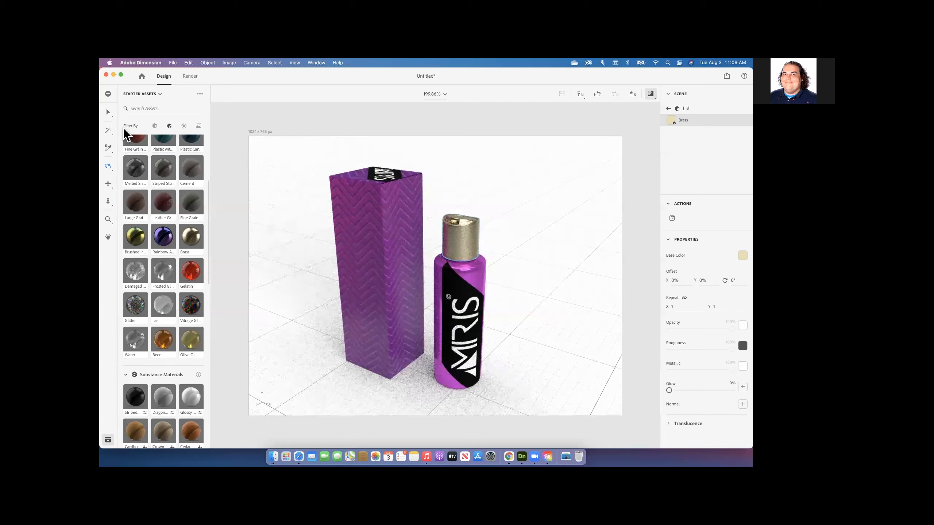
Select a single side face of the box with the Magic Wand, viewed from the side hiding the bottle
click(107, 112)
click(369, 273)
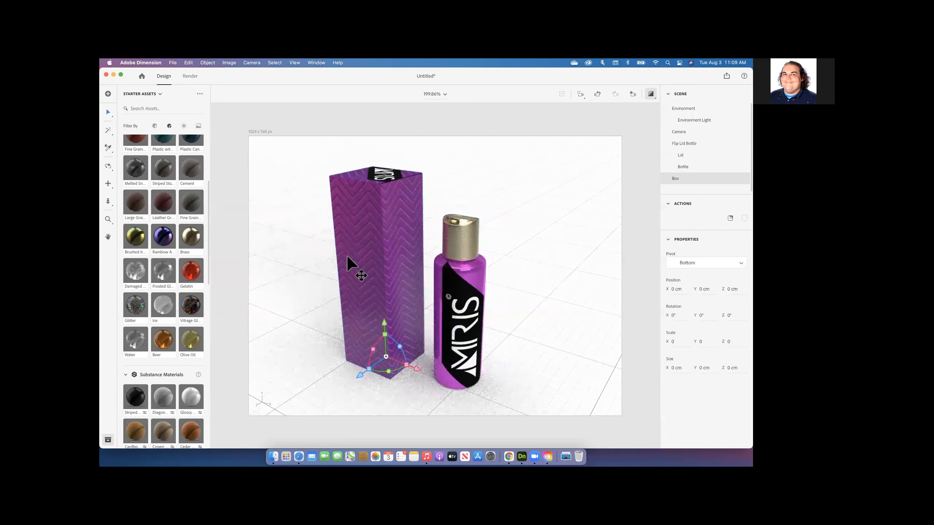
drag(347, 257, 533, 225)
click(108, 131)
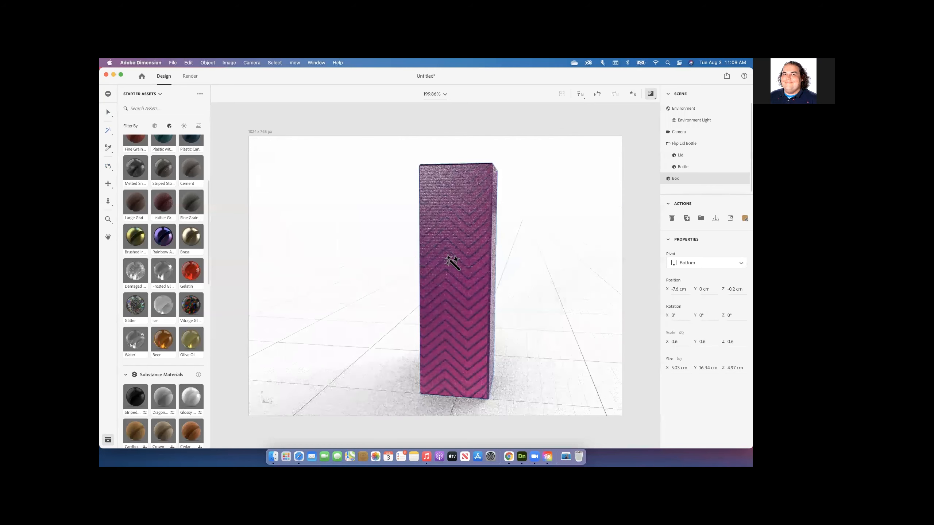
click(450, 259)
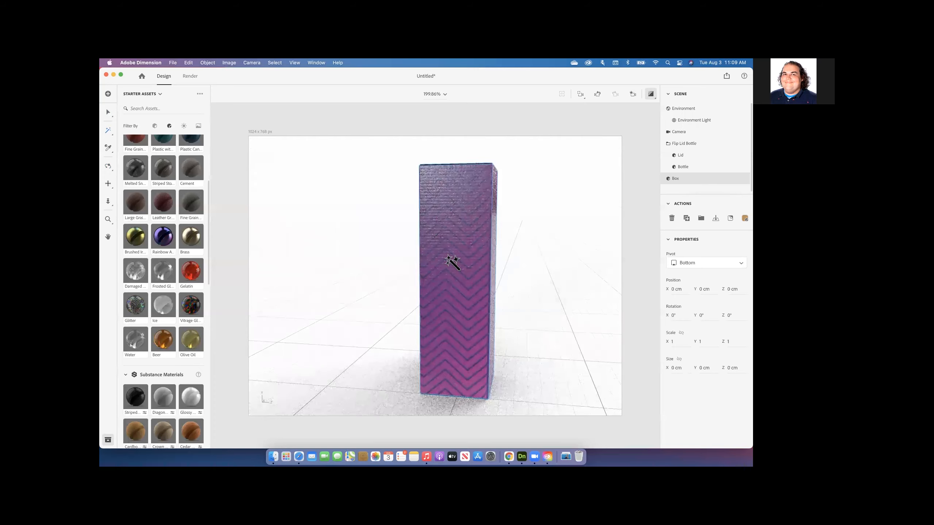
Apply the Glass material from Adobe Standard Materials to the selected side face of the box
key(1)
drag(276, 286, 246, 286)
drag(385, 307, 444, 263)
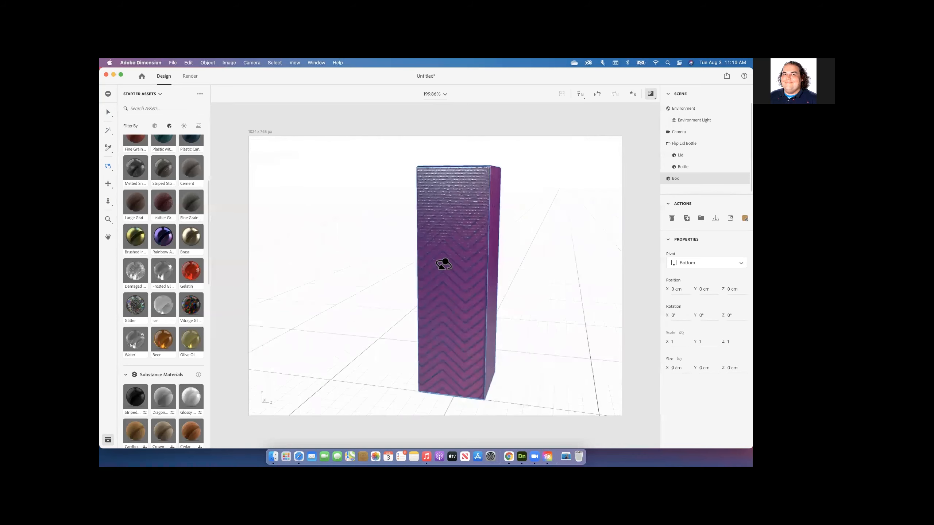
drag(382, 262, 433, 267)
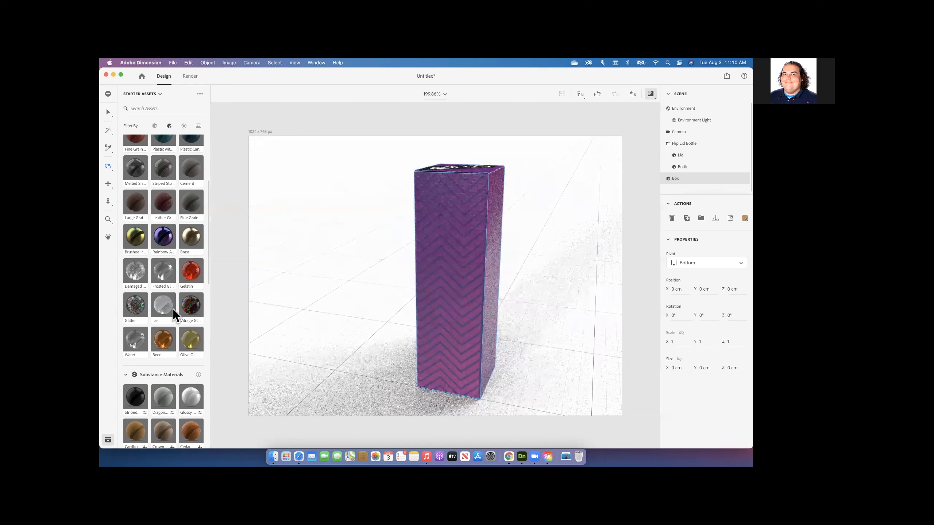
scroll(171, 309, up, 1)
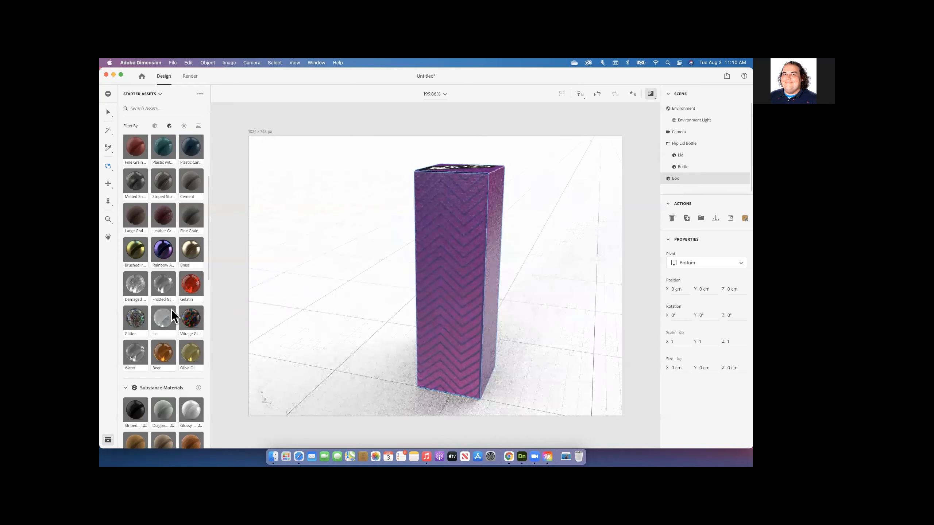
scroll(171, 311, up, 3)
scroll(170, 310, up, 4)
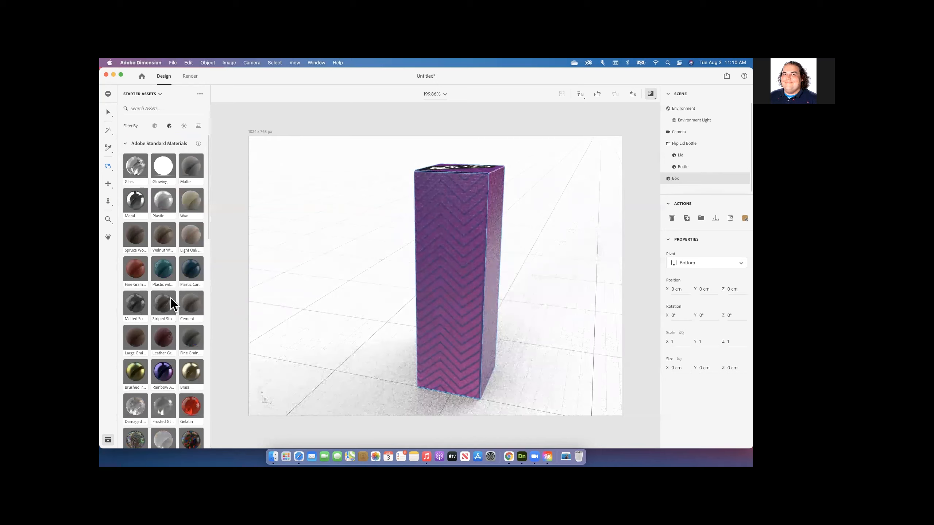
scroll(171, 298, down, 1)
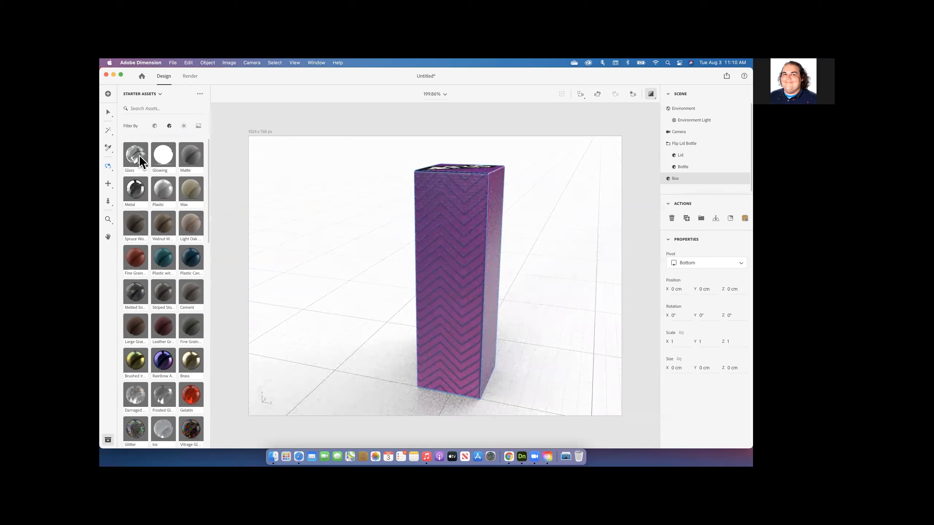
drag(436, 295, 436, 295)
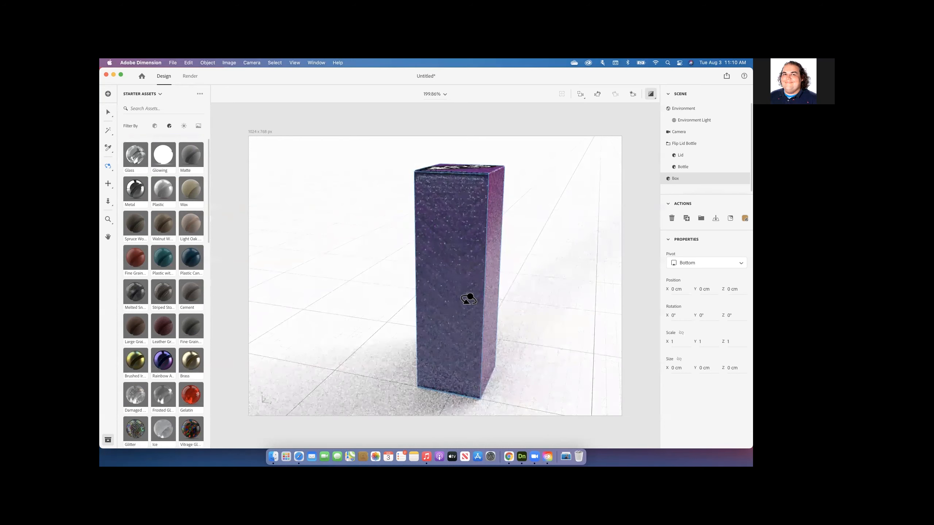
Orbit around the box to examine its changed side face, and return the camera to the Favorite bookmark
drag(468, 299, 617, 142)
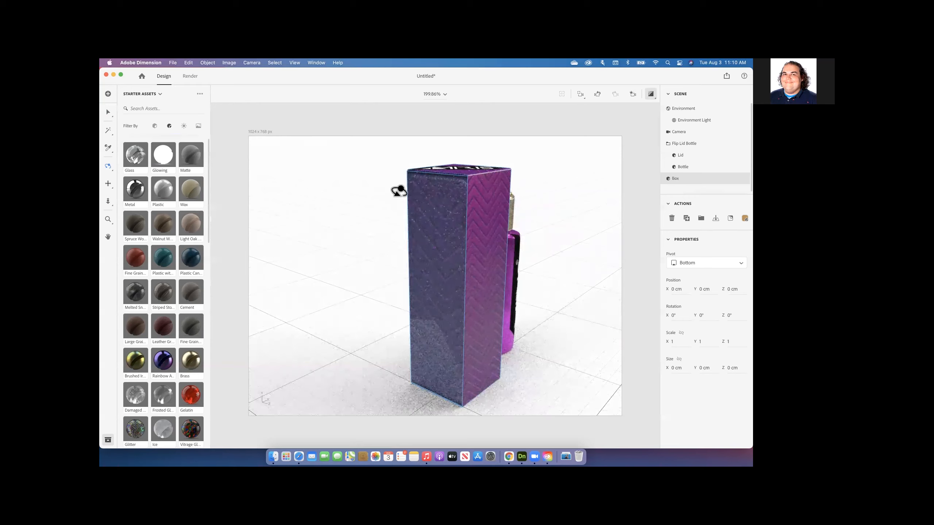
drag(300, 192, 235, 183)
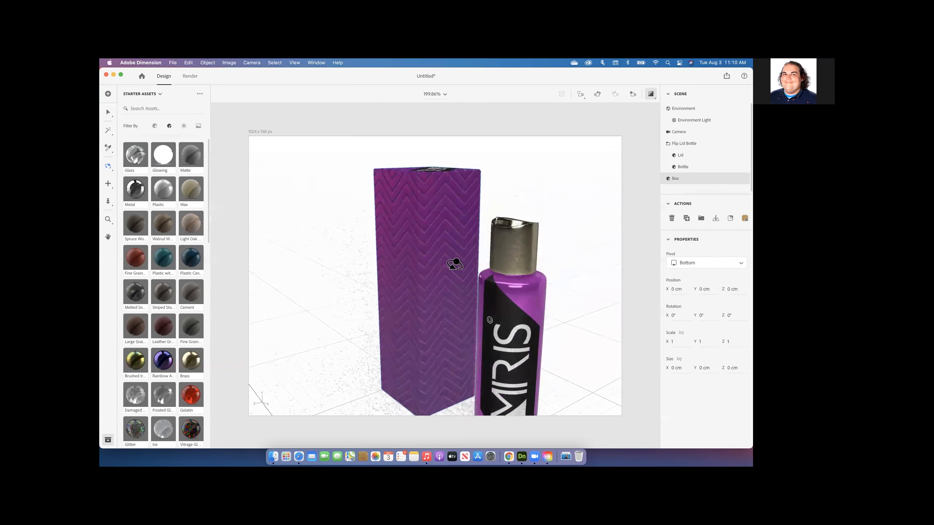
drag(439, 232, 448, 244)
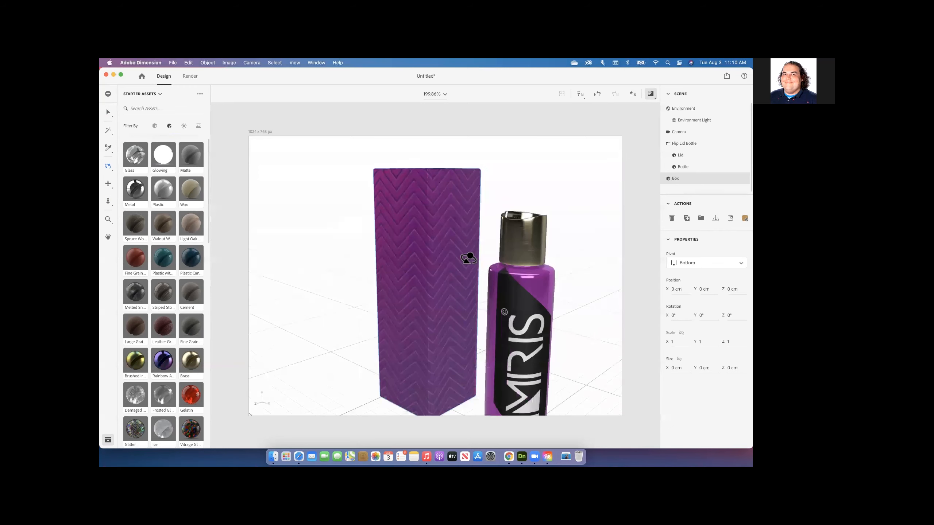
scroll(469, 257, up, 2)
scroll(531, 218, down, 2)
click(632, 95)
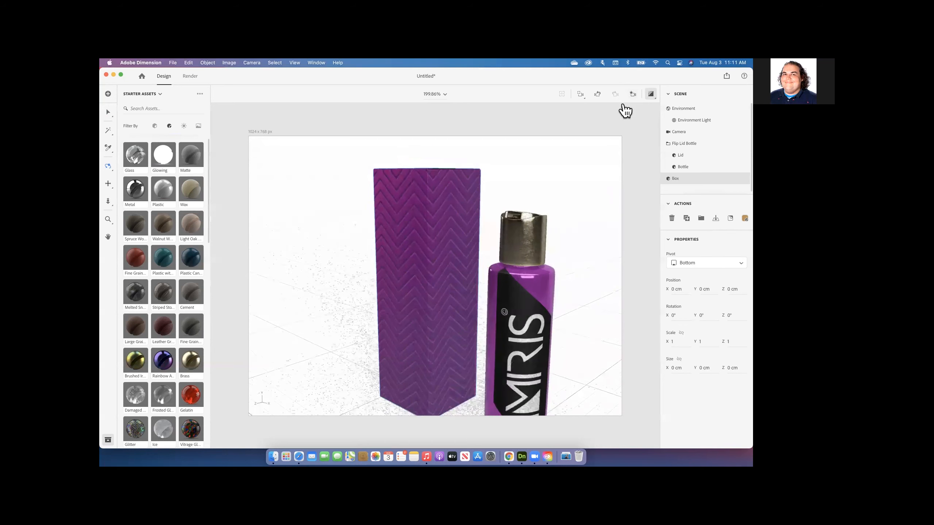
click(598, 126)
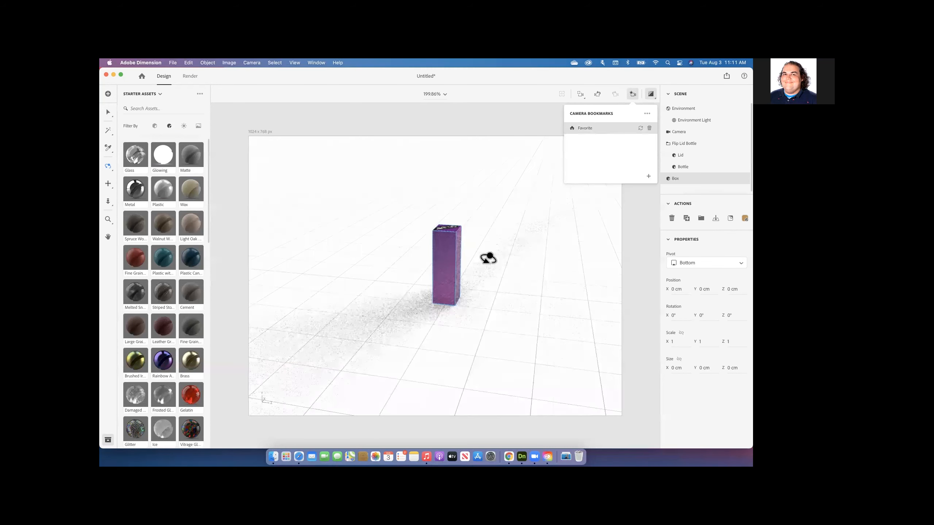
Frame the box and the bottle's logo side closer up, and save this camera view as a bookmark named View 2
drag(423, 264, 382, 265)
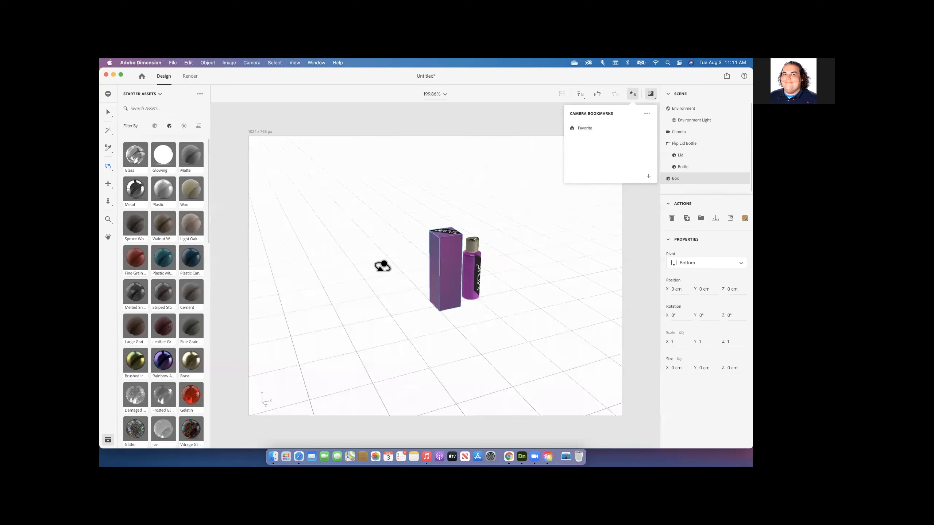
drag(311, 256, 303, 230)
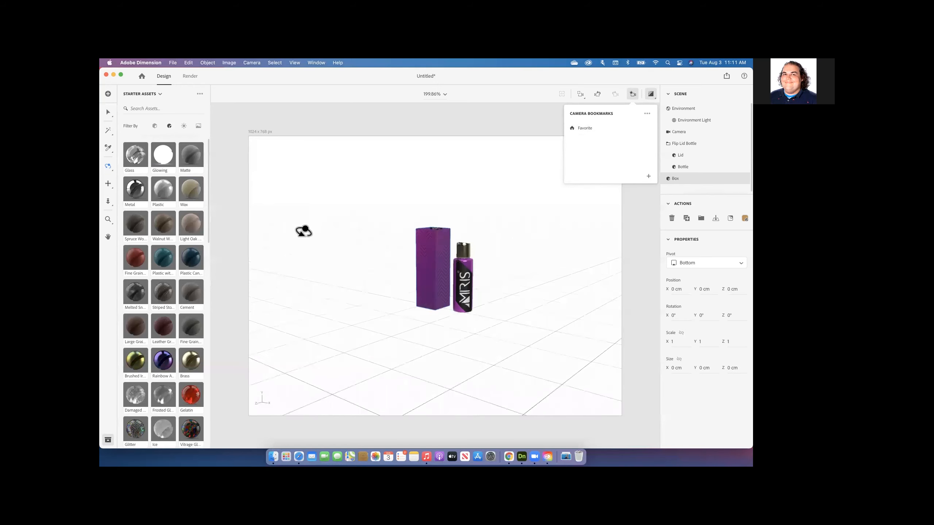
click(412, 273)
drag(429, 272, 471, 243)
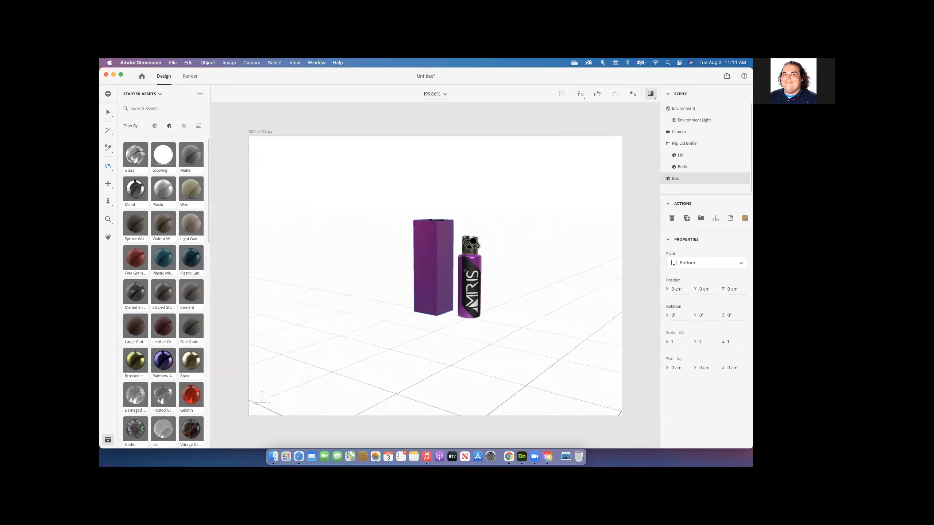
scroll(472, 244, up, 3)
scroll(472, 245, up, 2)
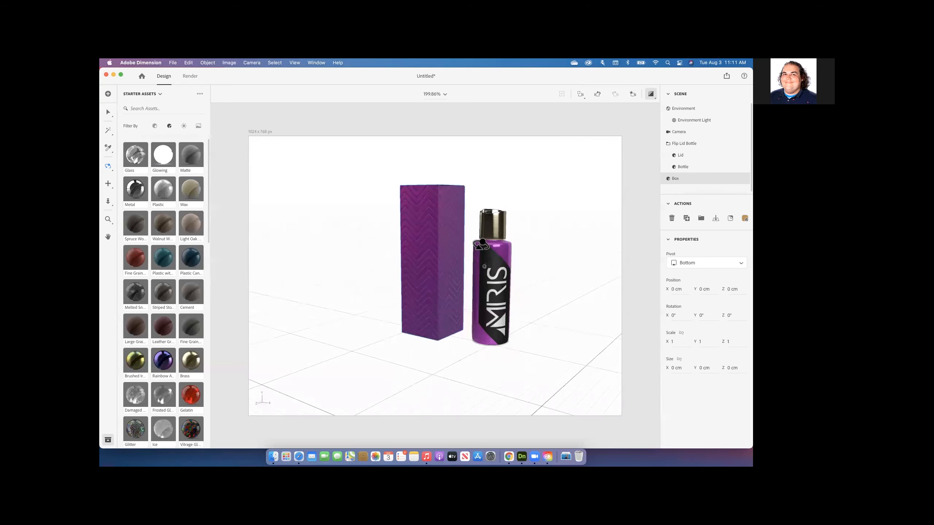
click(632, 94)
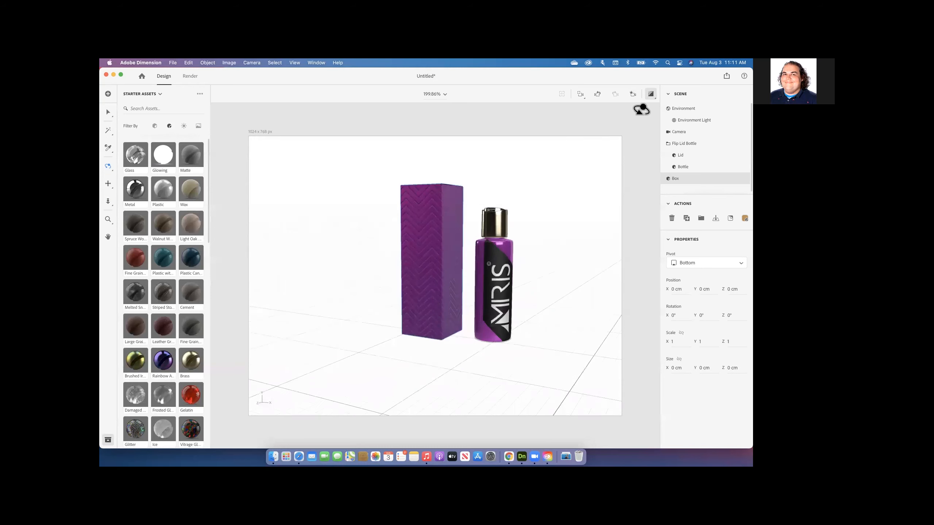
click(633, 94)
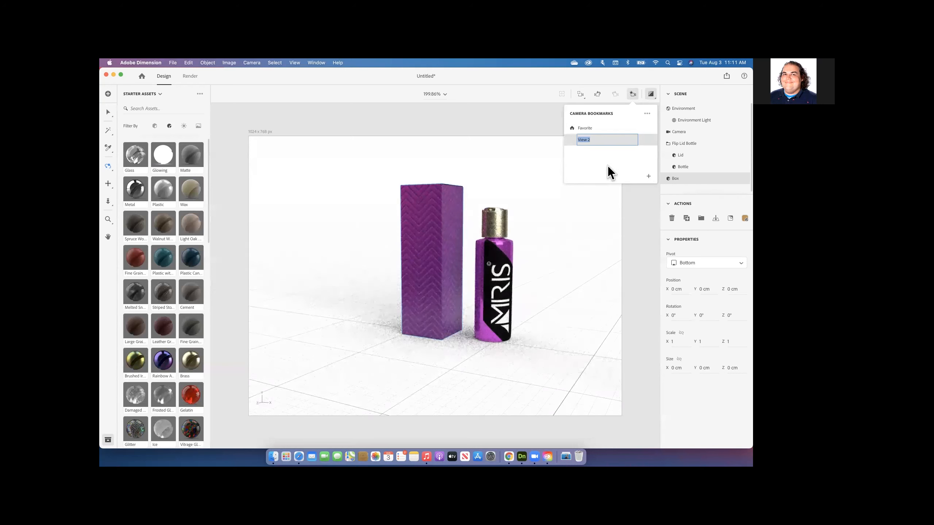
text(Vie)
key(Return)
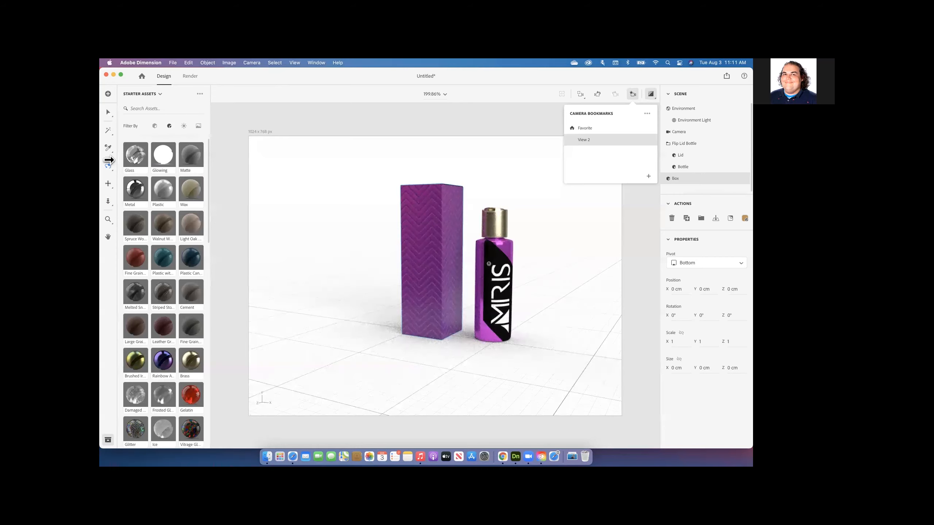
Add the Text model to the scene and dolly the camera back until the whole Lorem ipsum text is in frame
click(154, 127)
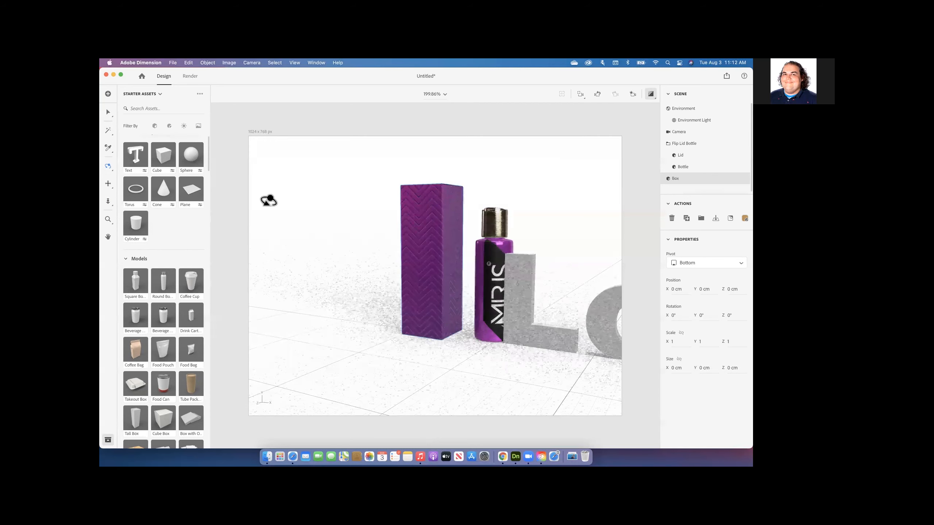
click(109, 201)
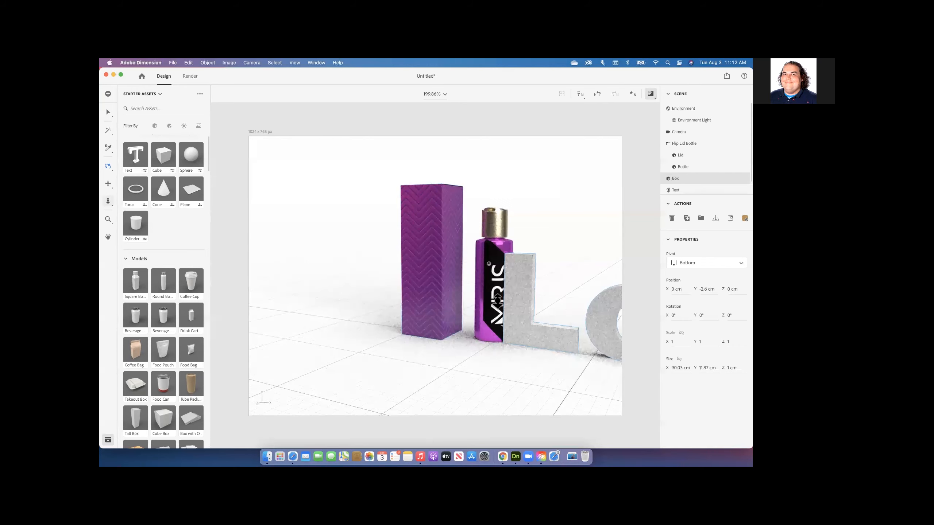
drag(498, 300, 493, 403)
scroll(496, 315, down, 5)
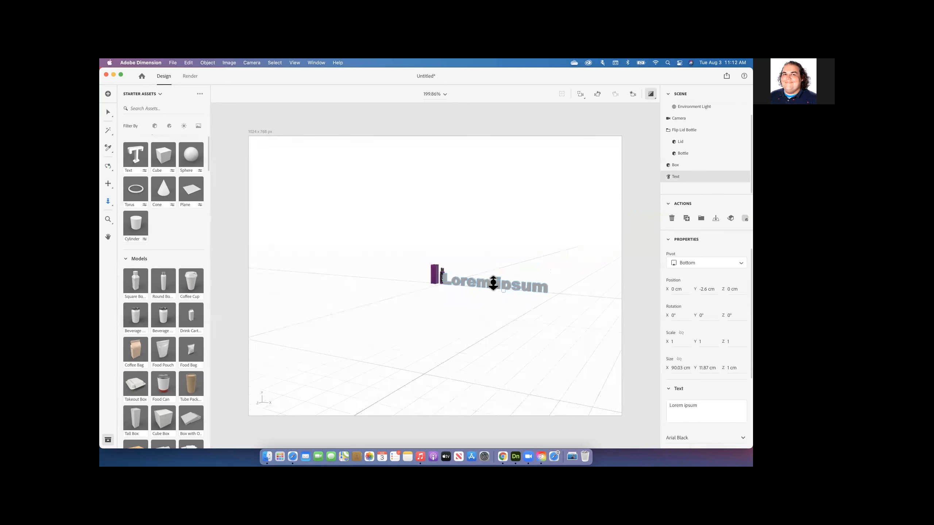
Move the 3D text above the box and bottle, to about X -40 cm and Y 18.6 cm
scroll(498, 247, up, 4)
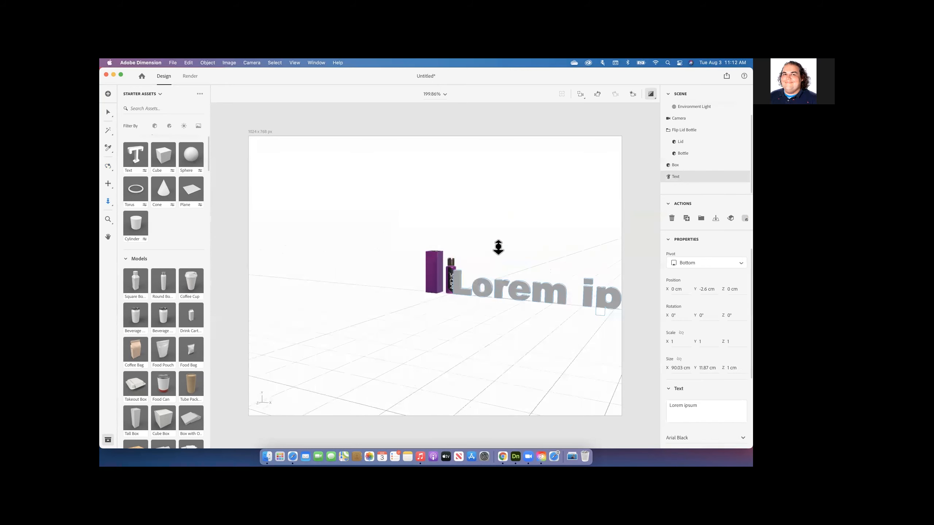
click(108, 112)
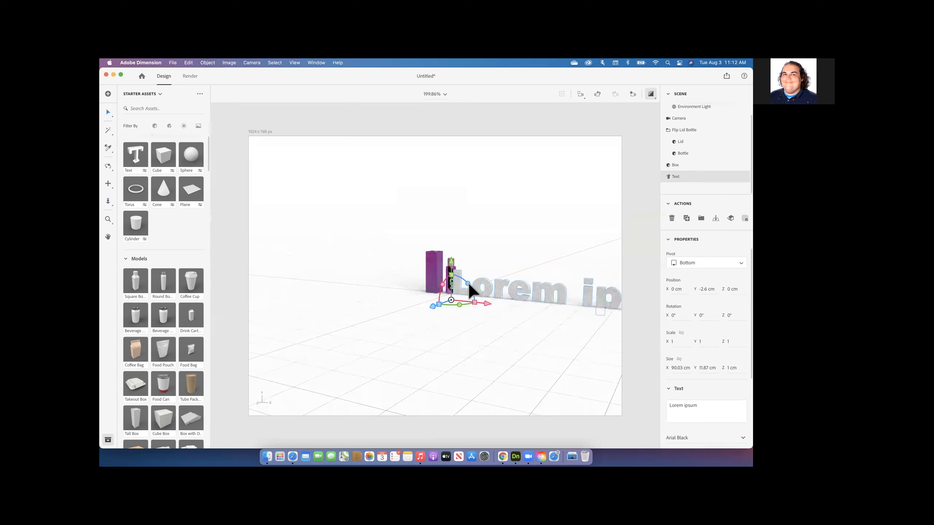
drag(486, 302, 372, 201)
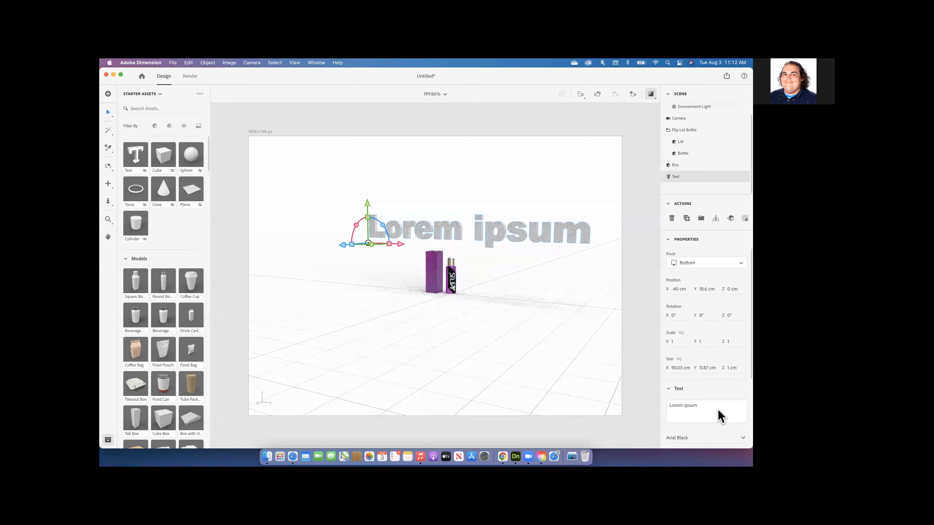
Replace the 3D text's placeholder wording with The Best
click(703, 406)
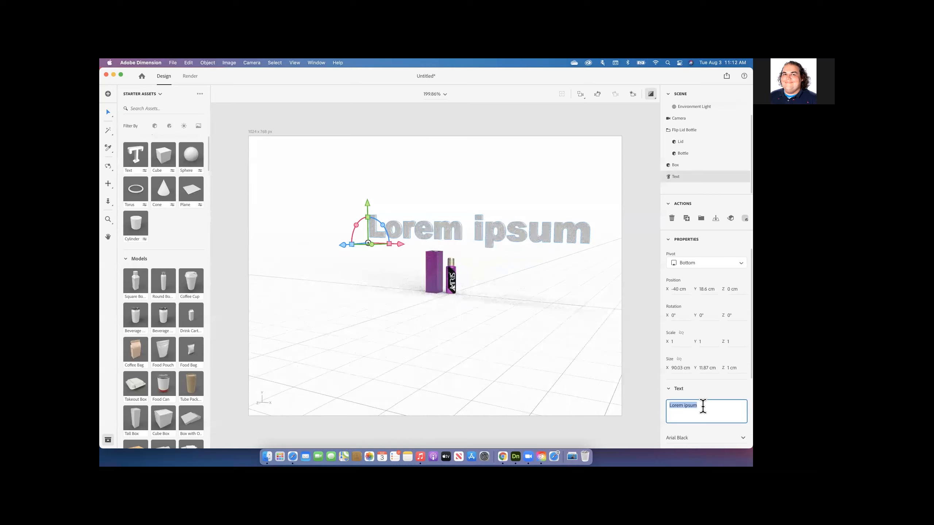
text(The Best)
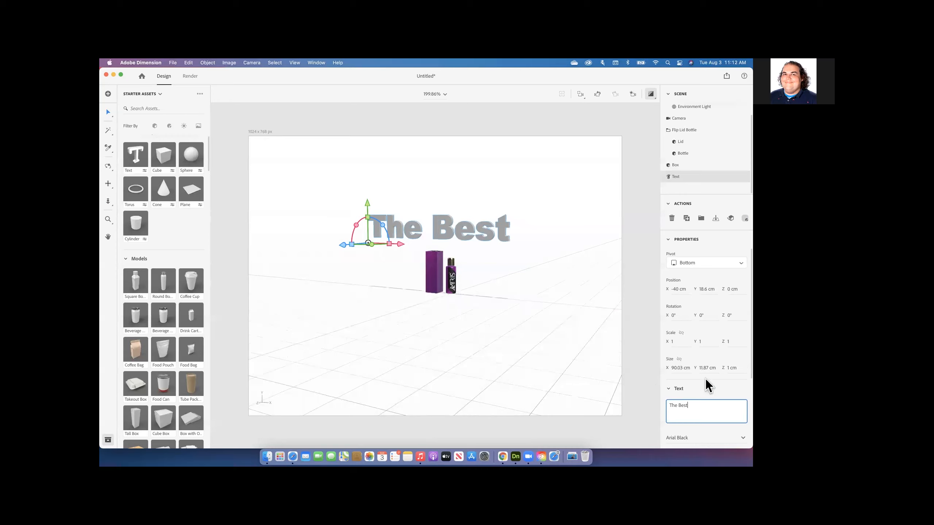
scroll(704, 377, down, 1)
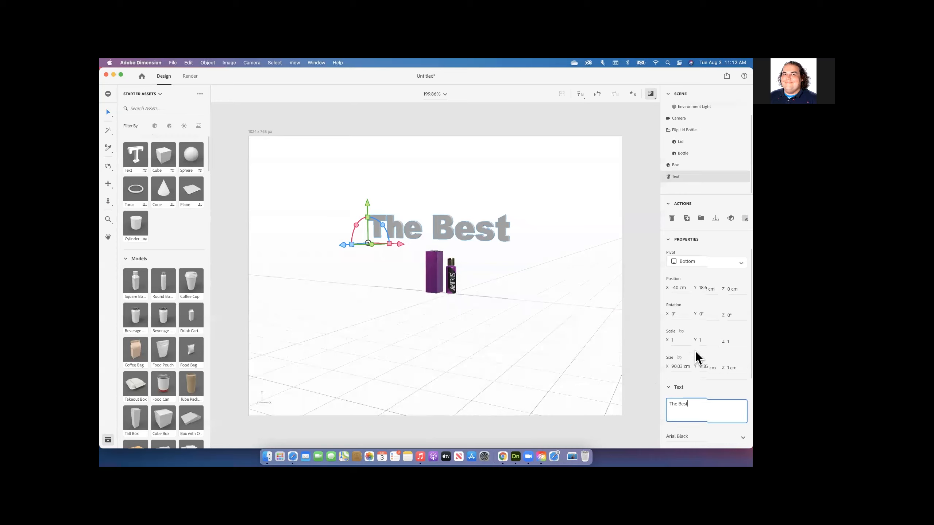
scroll(460, 216, down, 1)
scroll(460, 214, up, 2)
scroll(459, 186, up, 5)
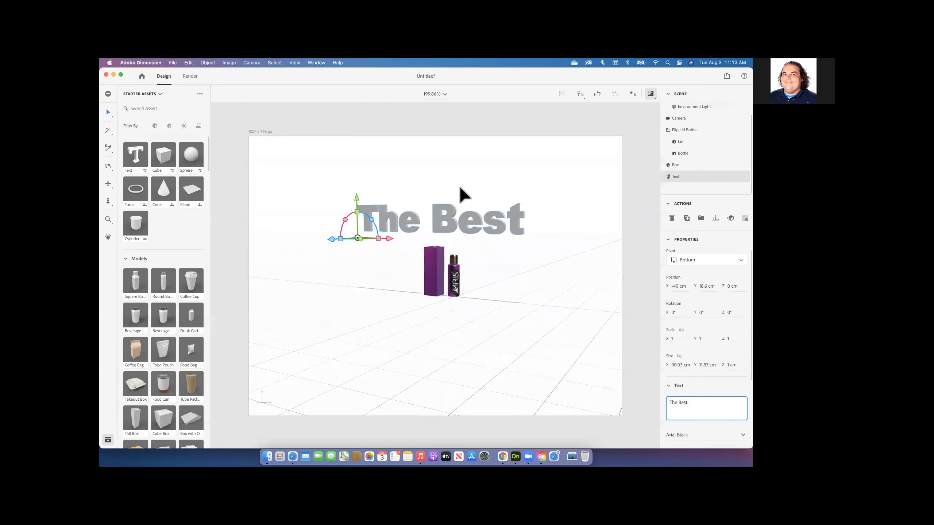
scroll(460, 185, up, 2)
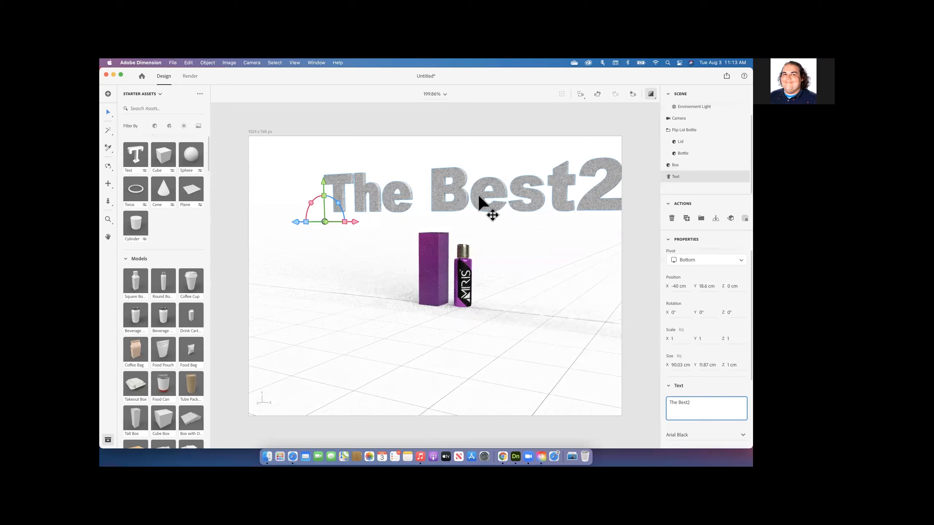
key(BackSpace)
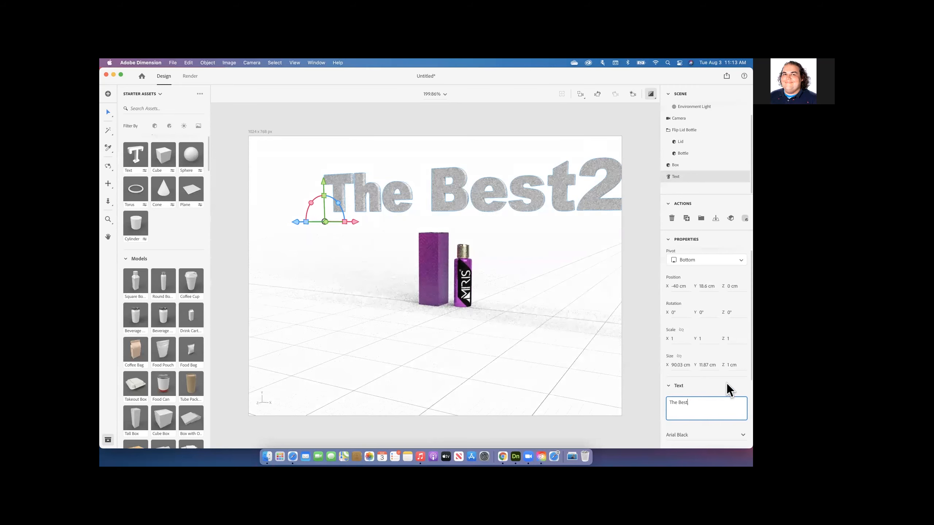
Pan and dolly the camera so The Best, the box and the bottle fill the frame
drag(529, 220, 515, 251)
scroll(515, 252, up, 2)
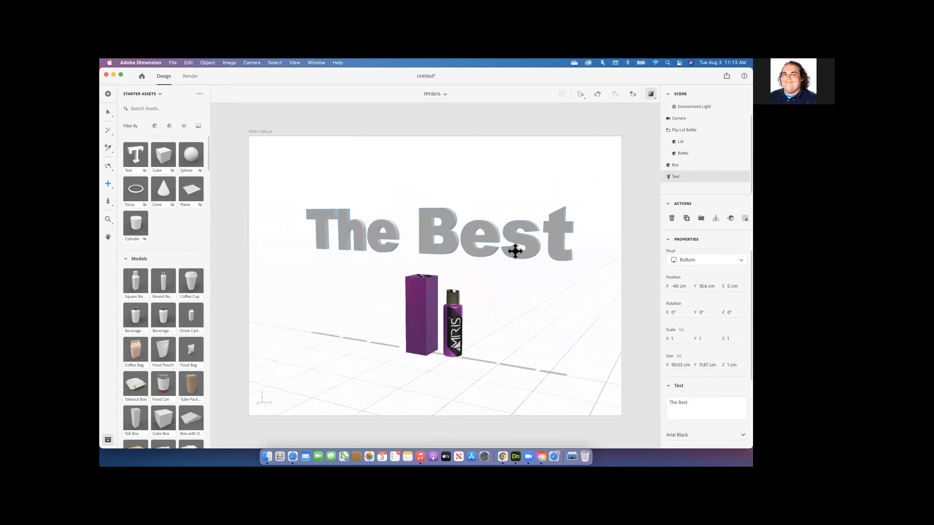
scroll(515, 251, up, 1)
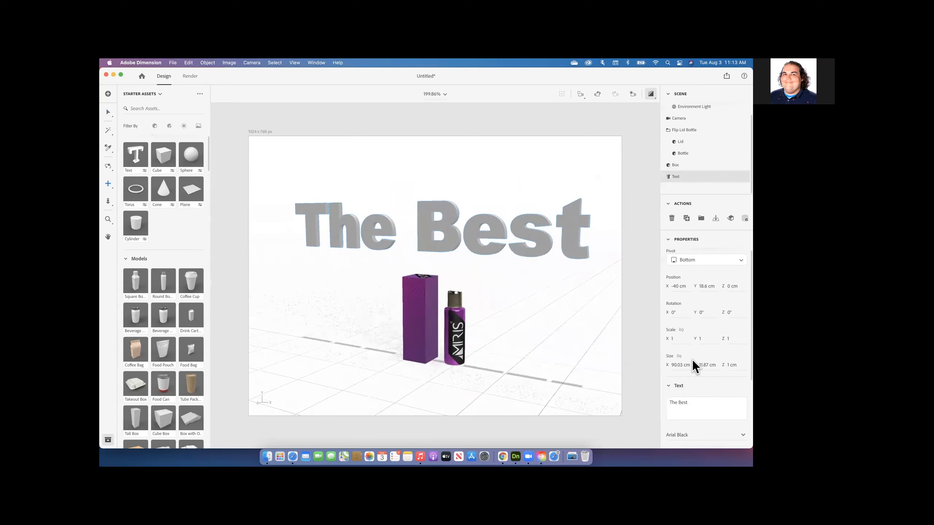
Browse the font list and set the 3D text's font to Alfarn
scroll(708, 384, down, 5)
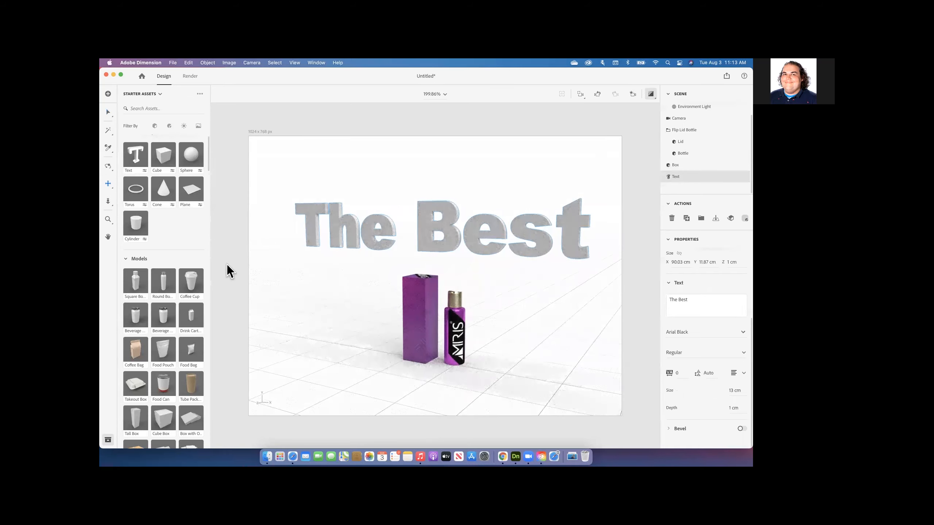
click(737, 339)
click(737, 339)
click(736, 332)
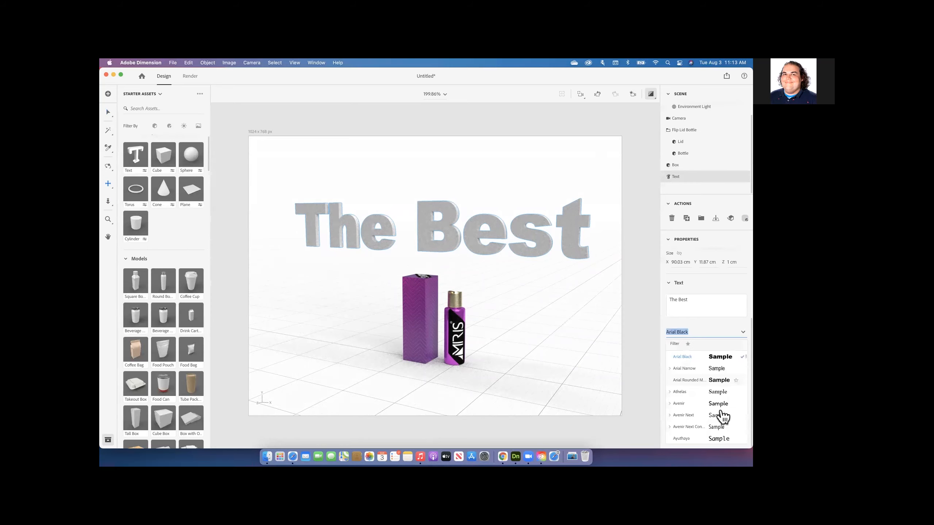
scroll(721, 415, up, 3)
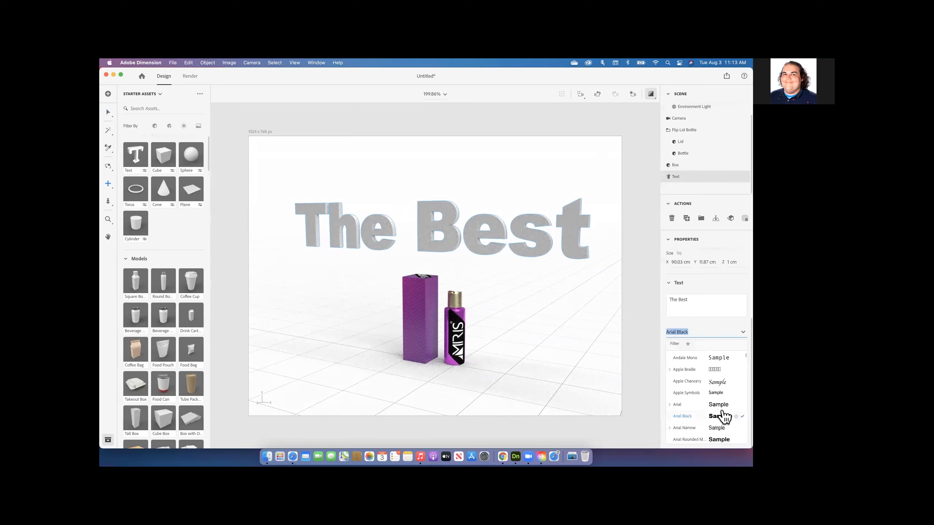
scroll(725, 416, up, 1)
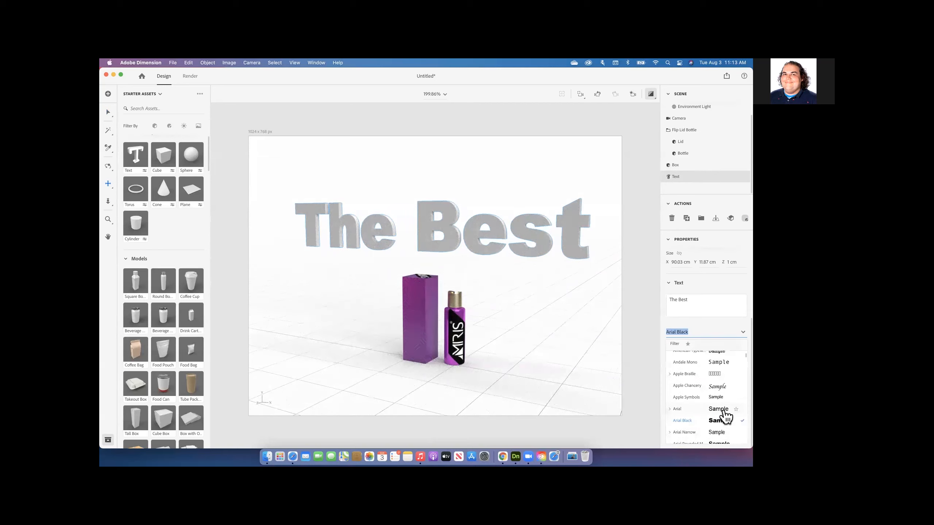
scroll(726, 417, up, 1)
scroll(726, 417, up, 5)
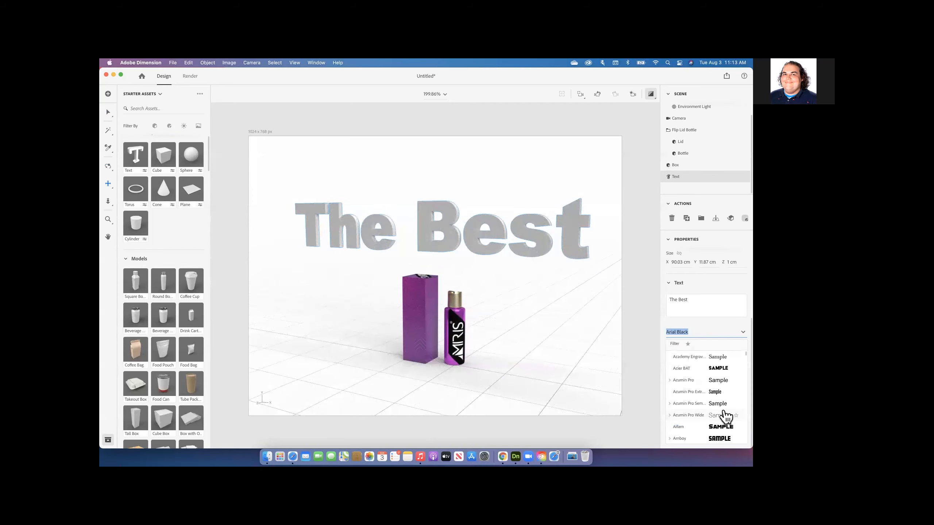
scroll(726, 417, down, 3)
scroll(727, 417, up, 3)
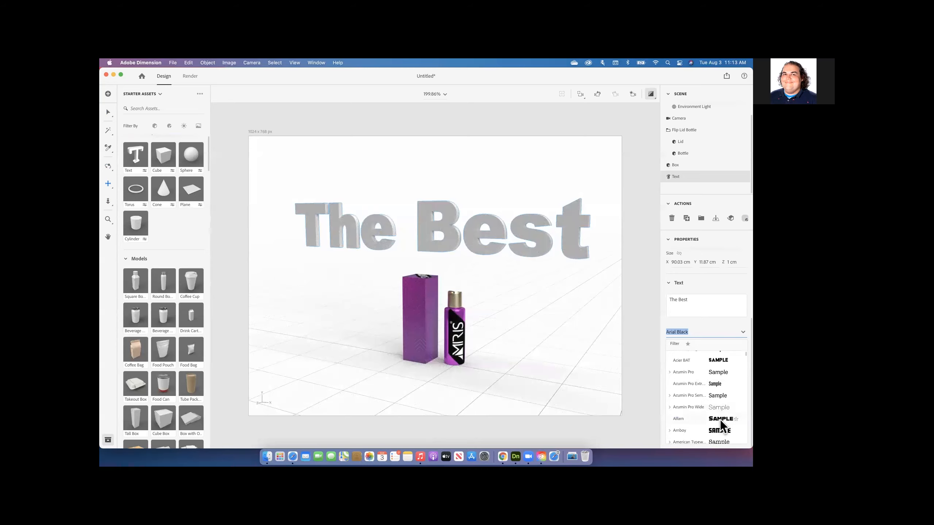
click(719, 419)
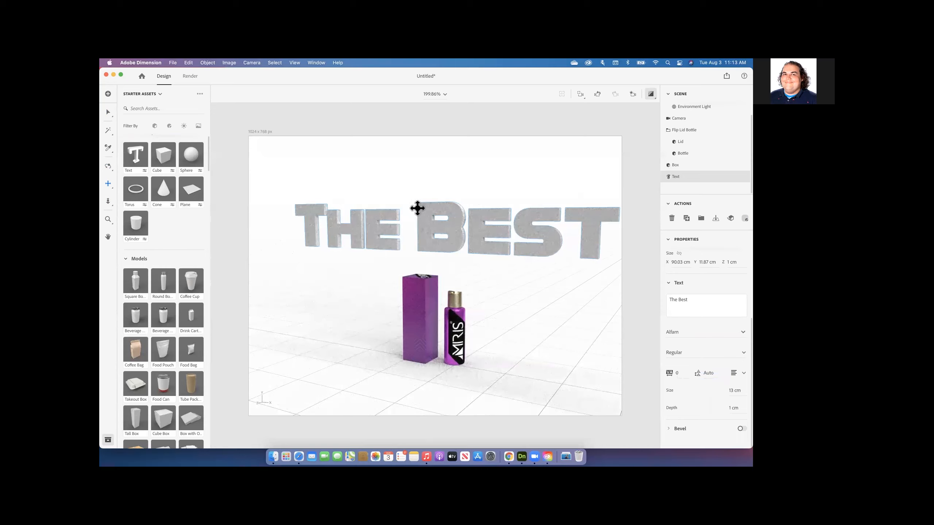
Set the 3D text's depth to 2 cm and examine the letters' thickness close up from several angles
key(3)
mouse_move(427, 175)
mouse_down()
mouse_move(432, 167)
mouse_move(436, 183)
mouse_up()
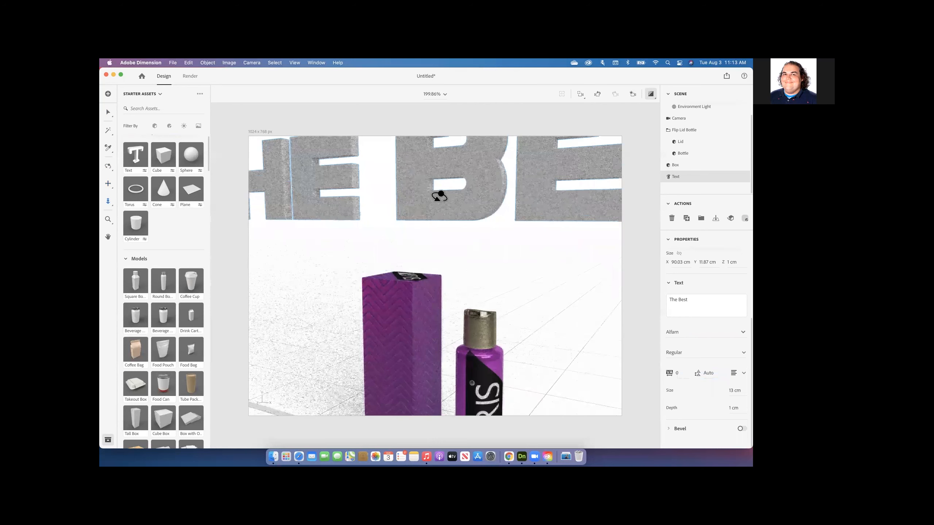
drag(439, 197, 407, 275)
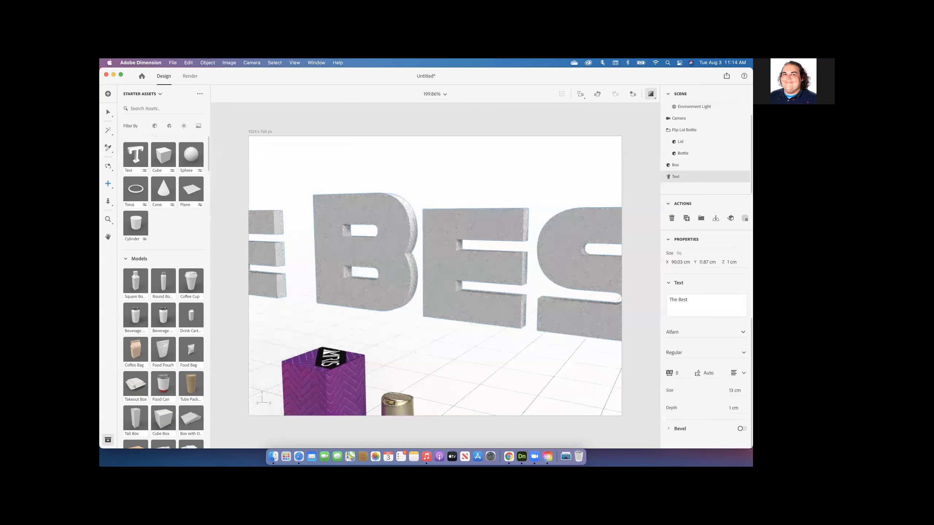
mouse_move(733, 407)
mouse_down()
mouse_move(746, 407)
mouse_move(735, 408)
mouse_up()
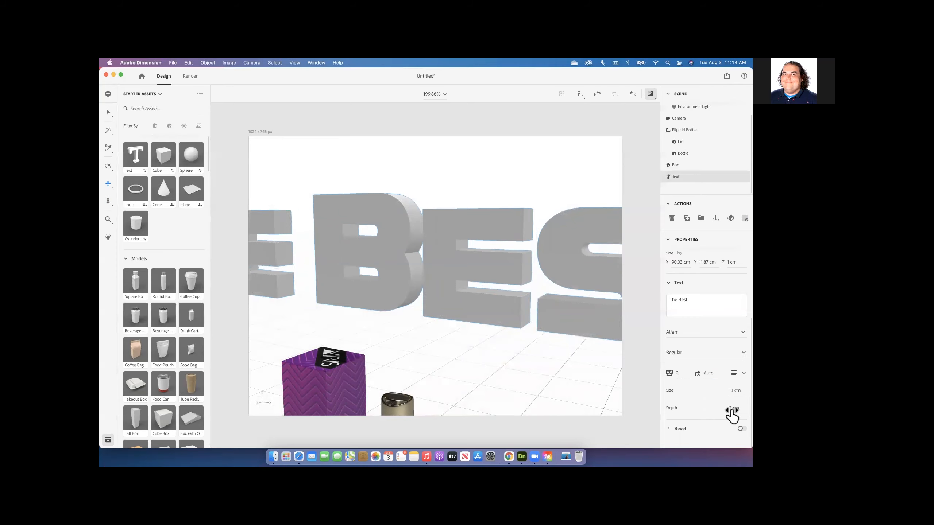
key(1)
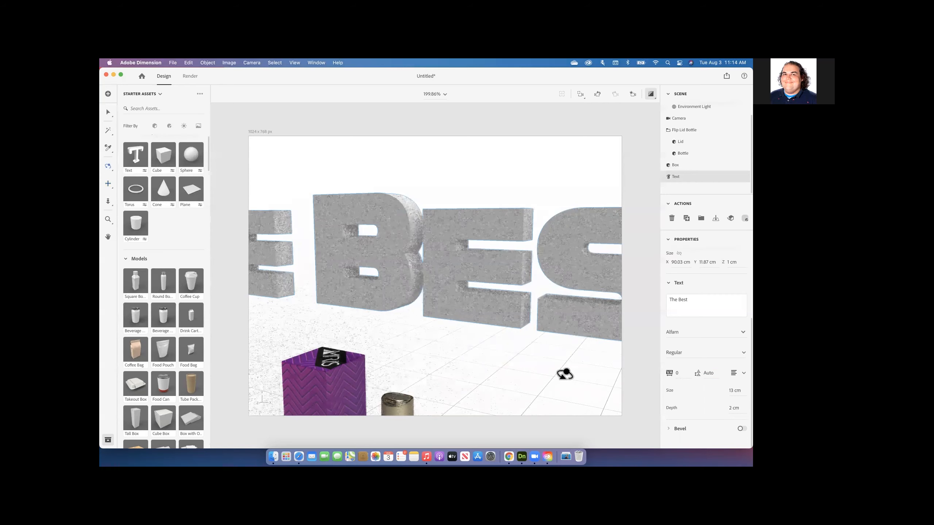
drag(547, 353, 574, 386)
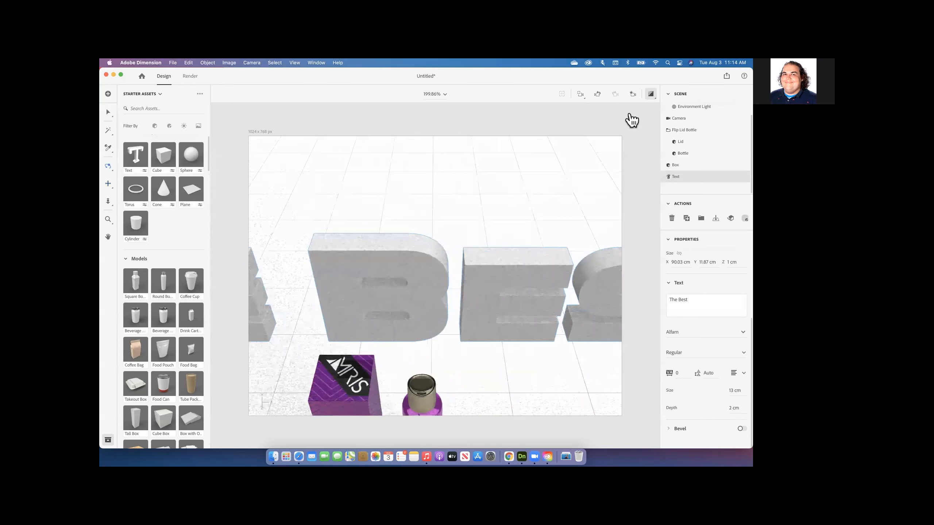
drag(503, 270, 450, 243)
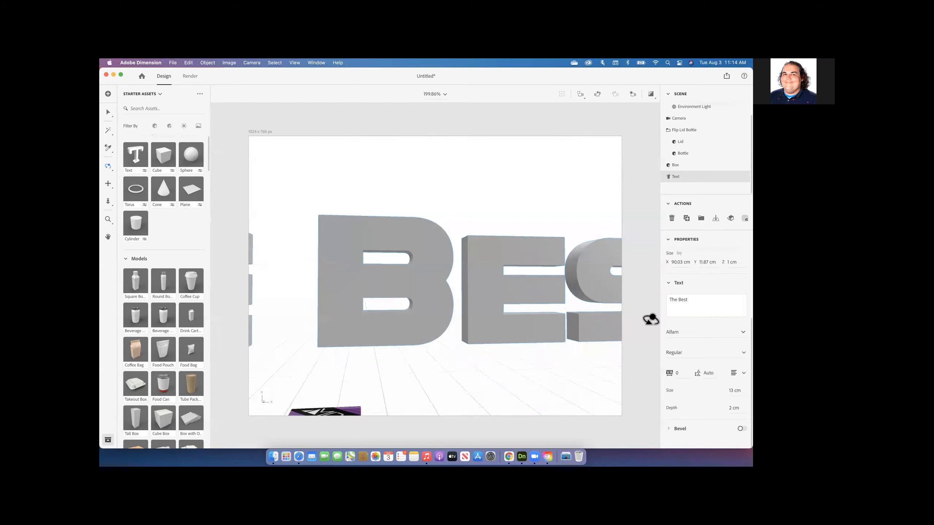
Enable a Classic bevel on the 3D text with width 18%, angle 19% and repeat 3
click(675, 429)
scroll(687, 419, down, 4)
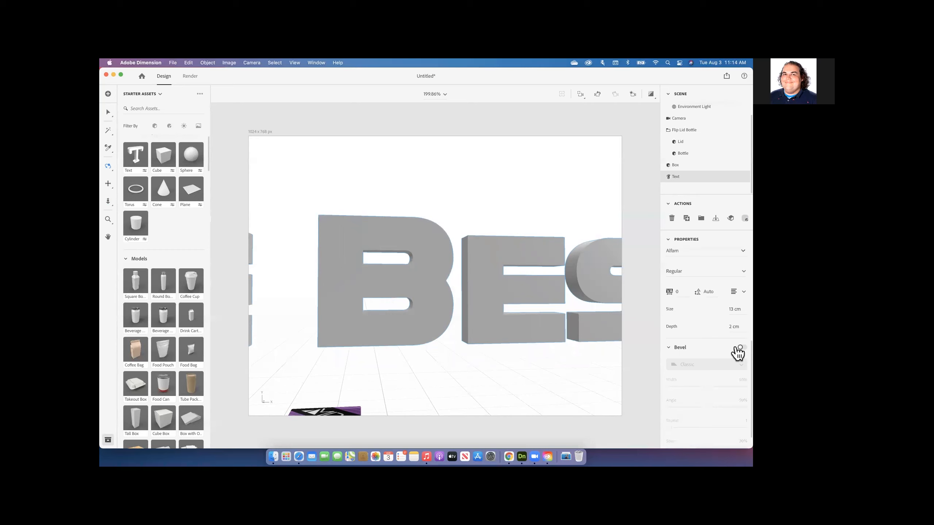
click(740, 349)
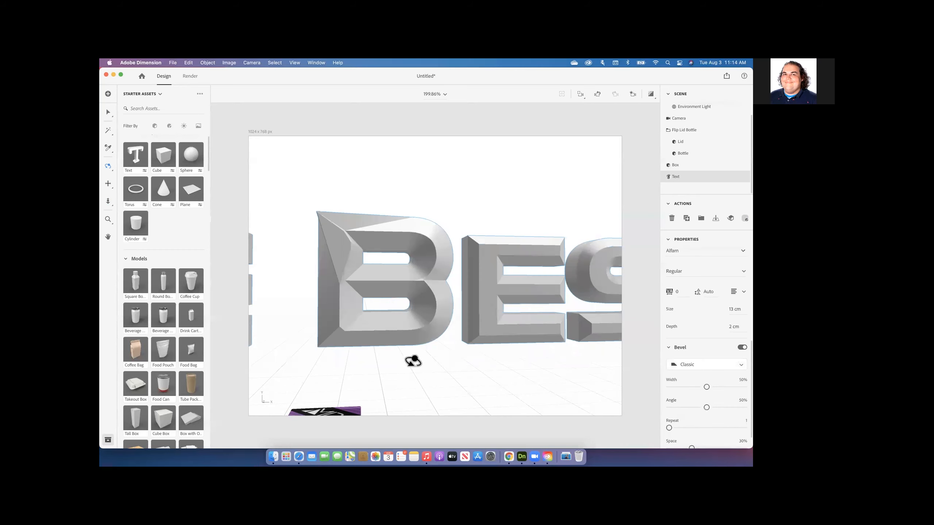
mouse_move(468, 370)
mouse_down()
mouse_move(483, 380)
mouse_move(477, 368)
mouse_move(452, 373)
mouse_up()
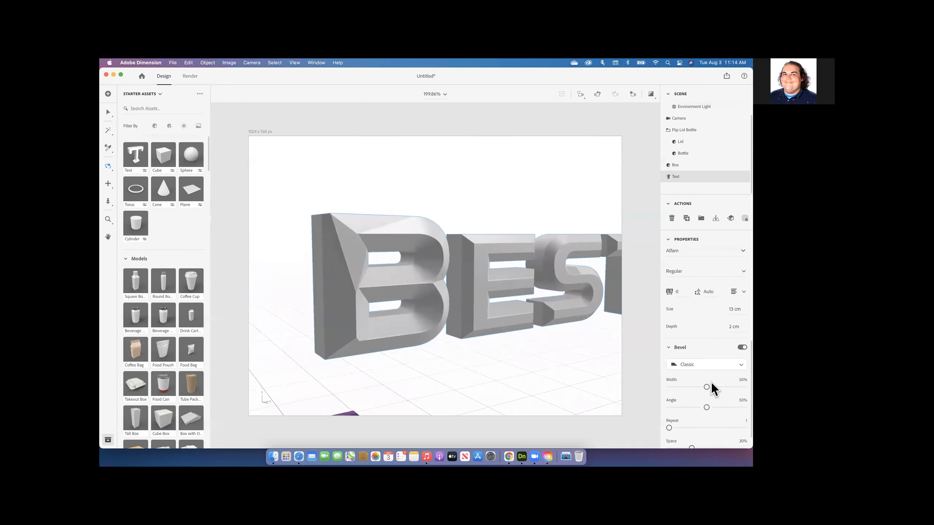
drag(706, 388, 694, 429)
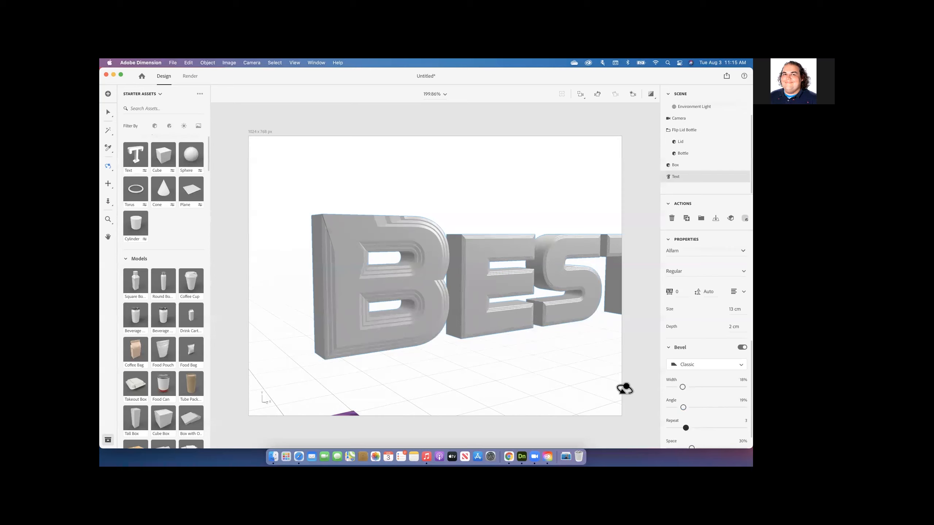
Change the 3D text's font to Acier BAT and orbit around the beveled letters to check the look
drag(577, 292, 471, 292)
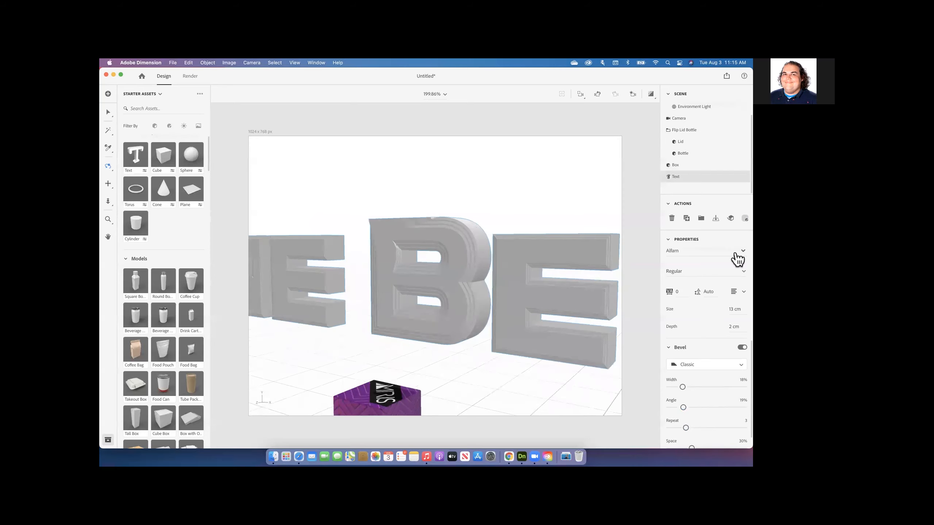
click(736, 255)
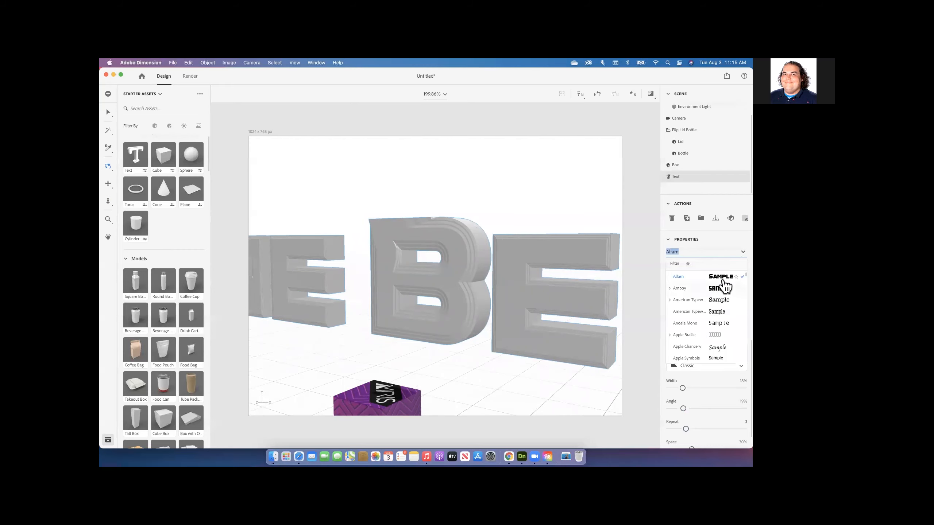
scroll(719, 305, down, 1)
scroll(720, 311, up, 5)
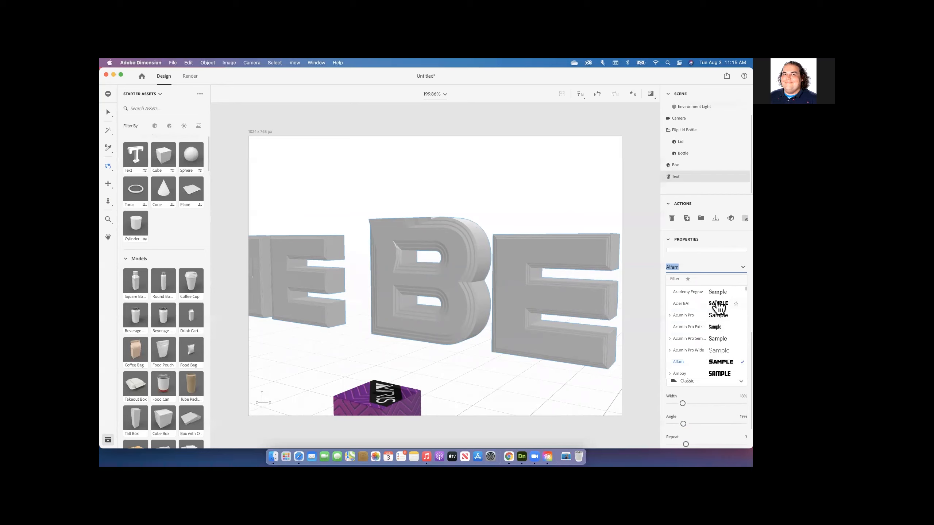
click(718, 303)
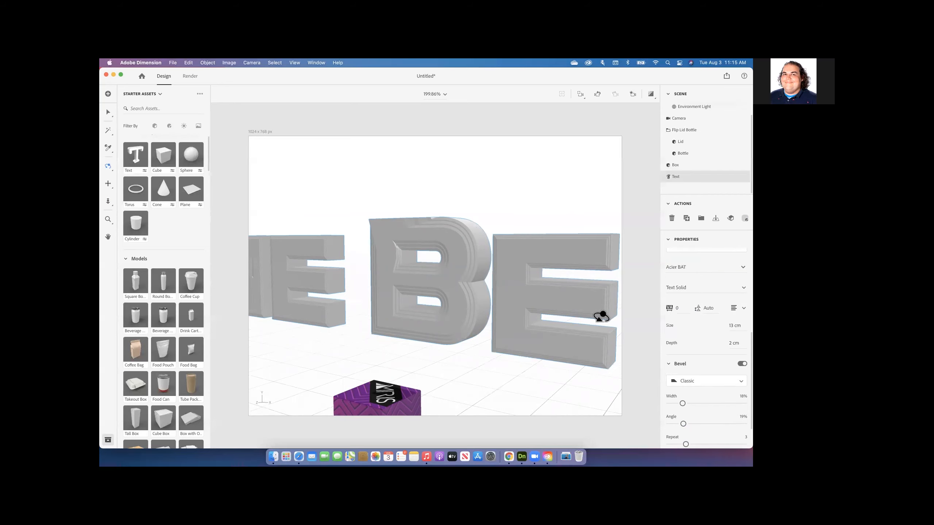
mouse_move(471, 311)
mouse_down()
mouse_move(564, 306)
mouse_move(476, 312)
mouse_move(475, 302)
mouse_up()
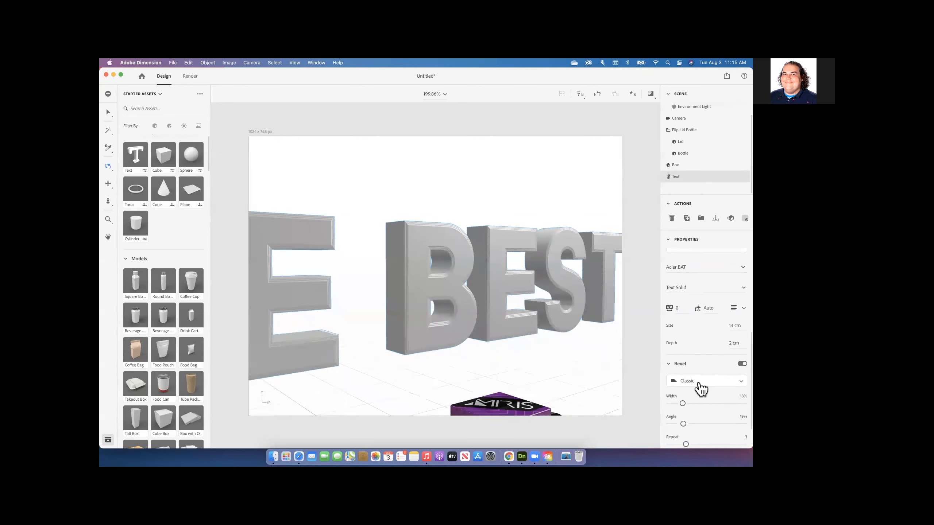
Set the text's bevel space to 63% and switch the bevel type to Convex
scroll(717, 392, down, 2)
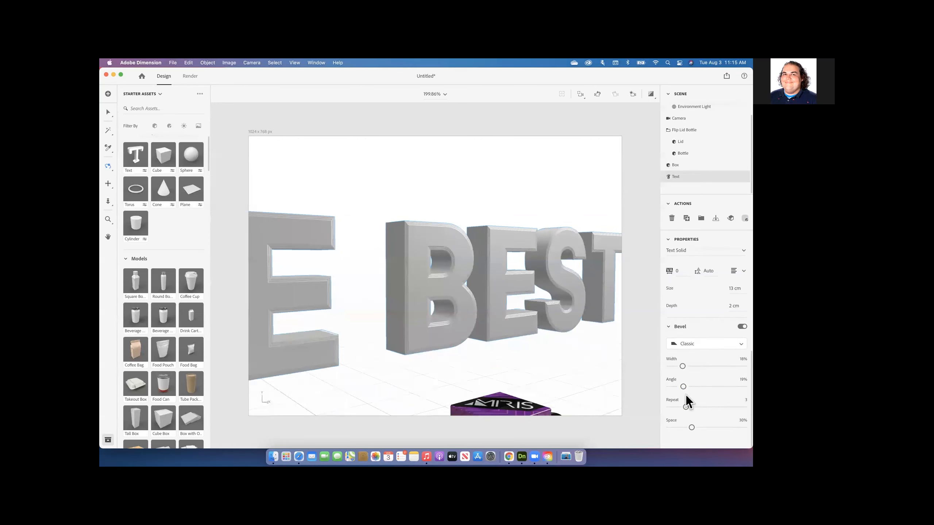
drag(692, 427, 716, 423)
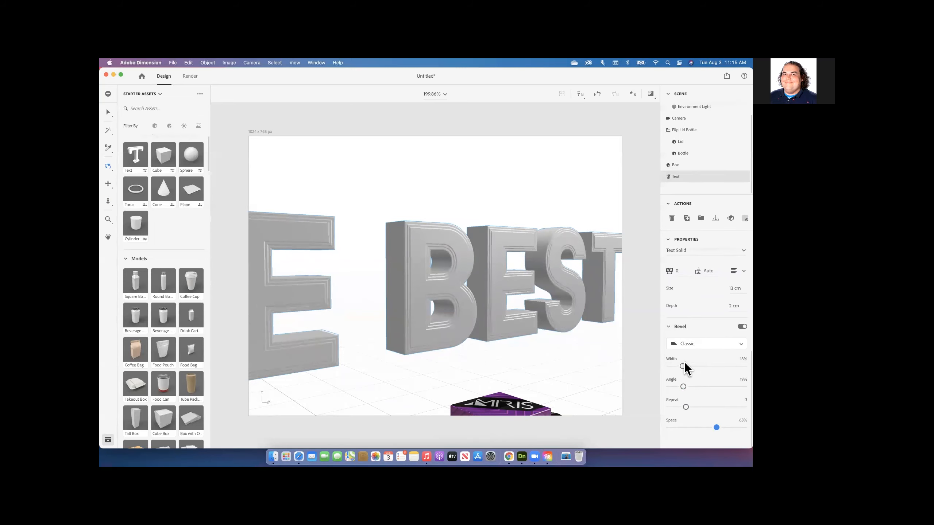
click(711, 348)
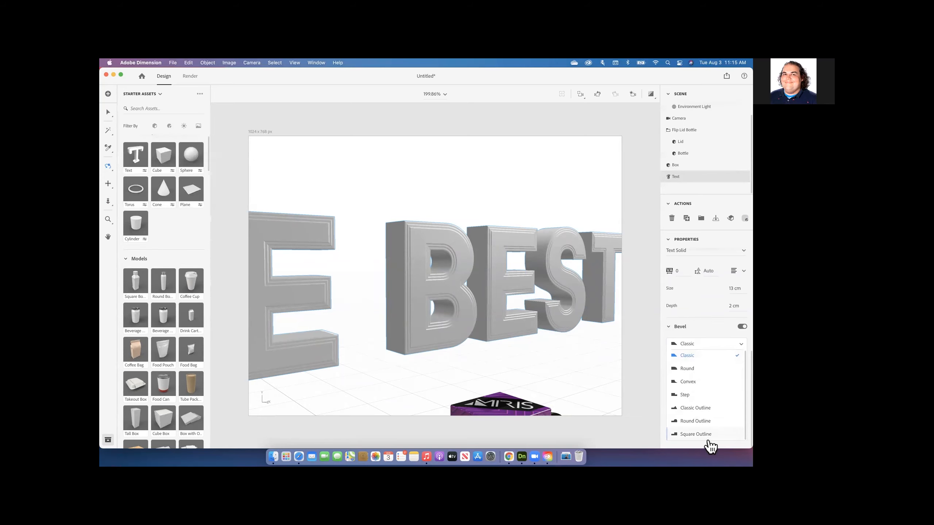
click(692, 382)
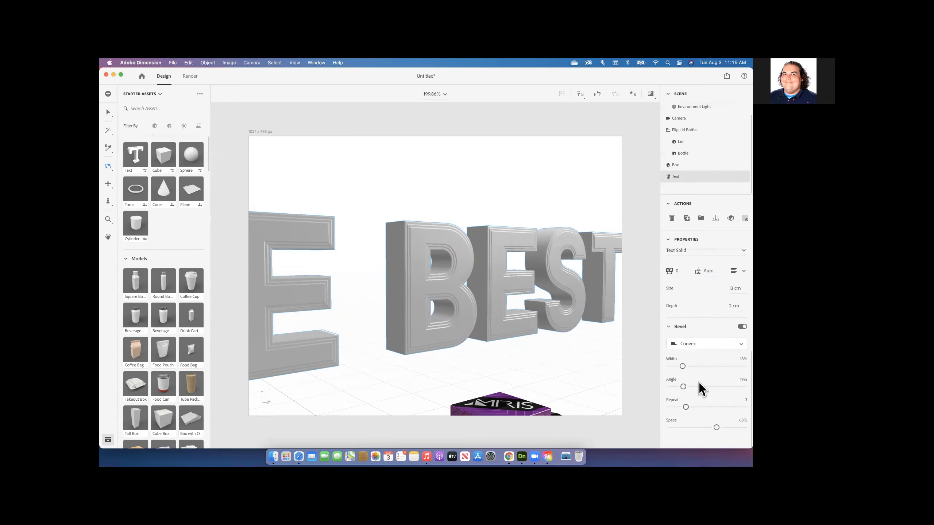
drag(432, 331, 531, 355)
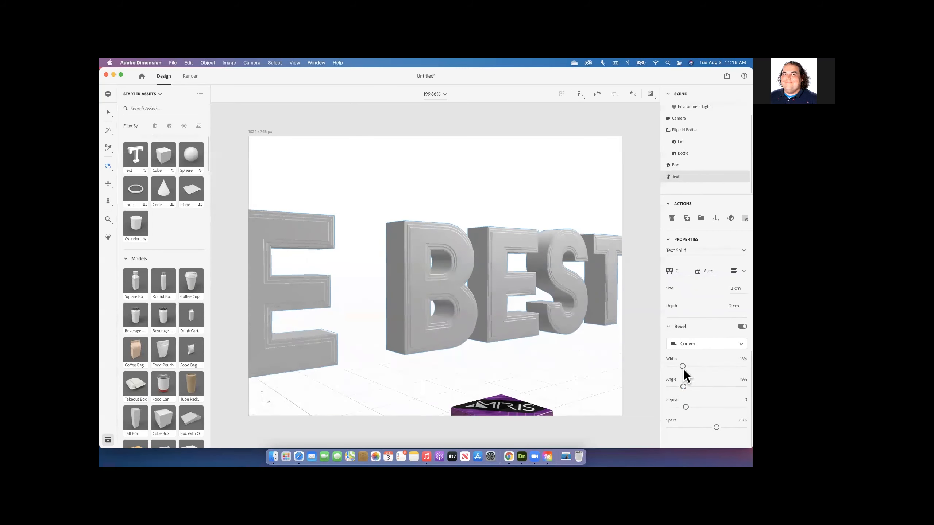
Set the text bevel to 50% width, 57% angle, 1 repeat and 45% space
drag(683, 367, 706, 367)
drag(686, 408, 669, 407)
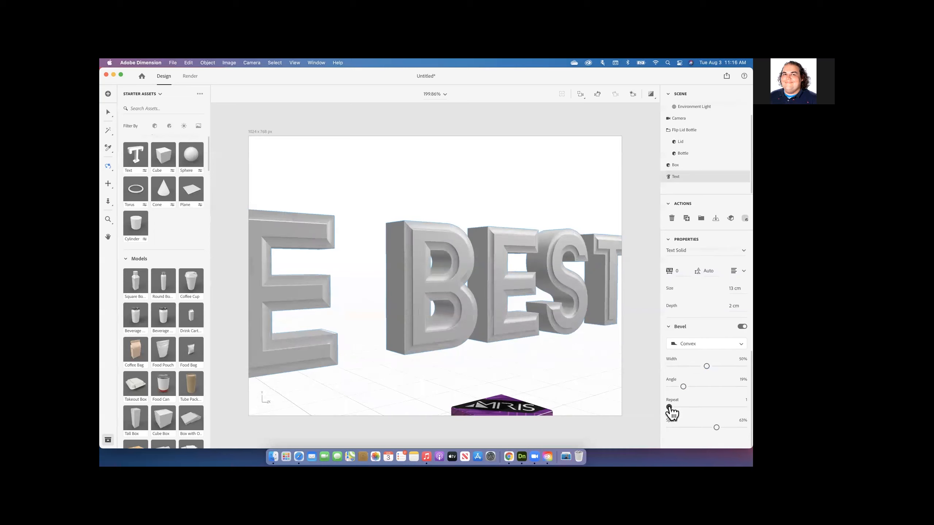
drag(498, 312, 560, 308)
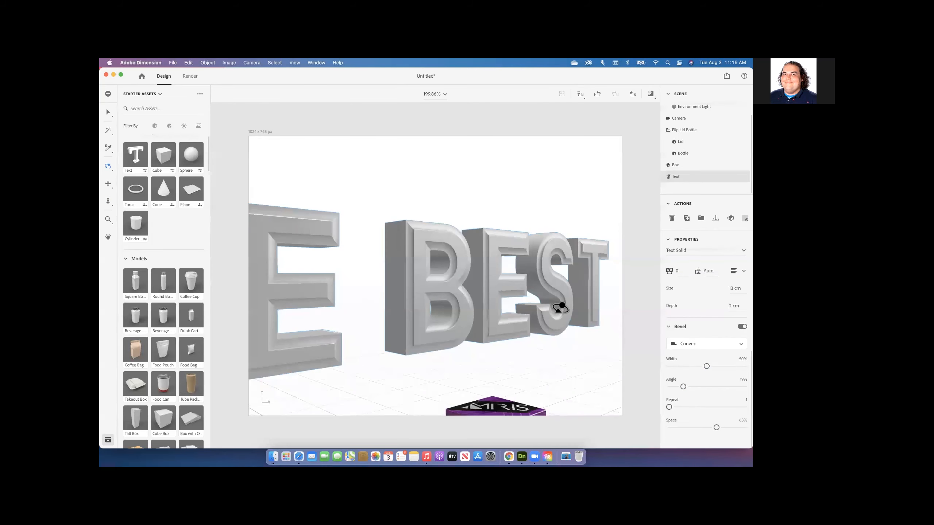
mouse_move(716, 428)
mouse_down()
mouse_move(689, 428)
mouse_move(703, 428)
mouse_up()
drag(683, 386, 712, 387)
drag(532, 349, 510, 359)
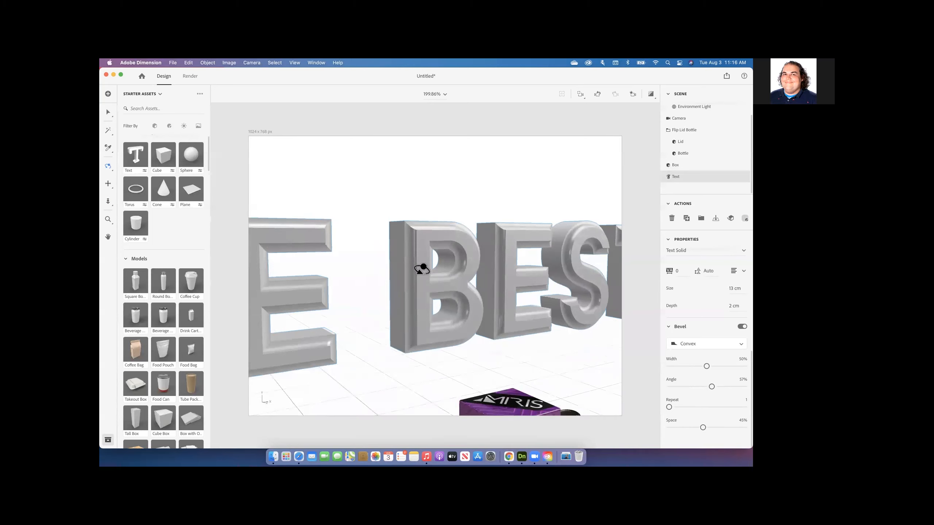
Try the Round, Convex and Step bevel types on the text
click(716, 346)
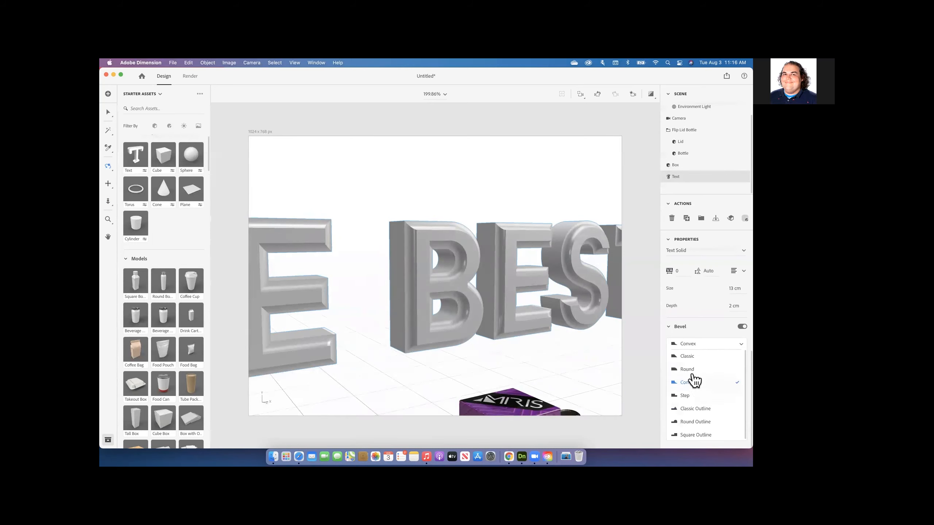
click(694, 370)
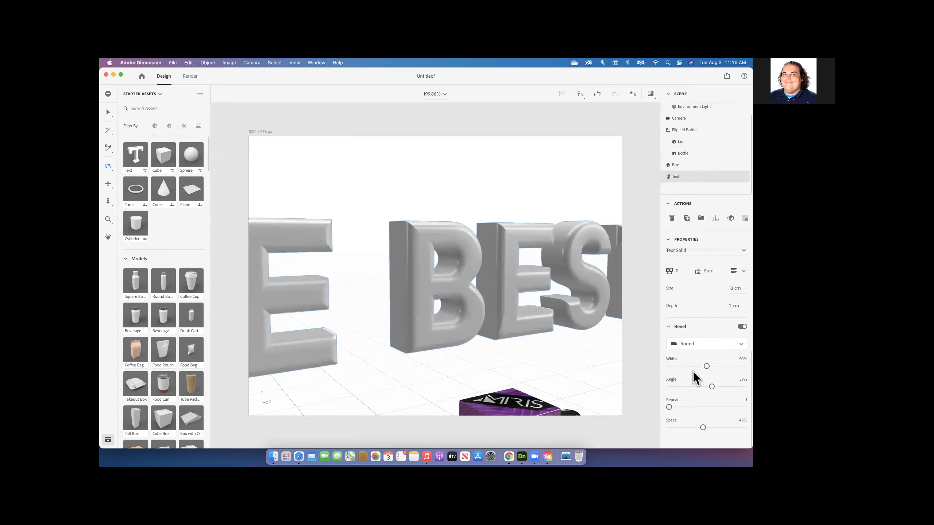
click(692, 345)
click(688, 385)
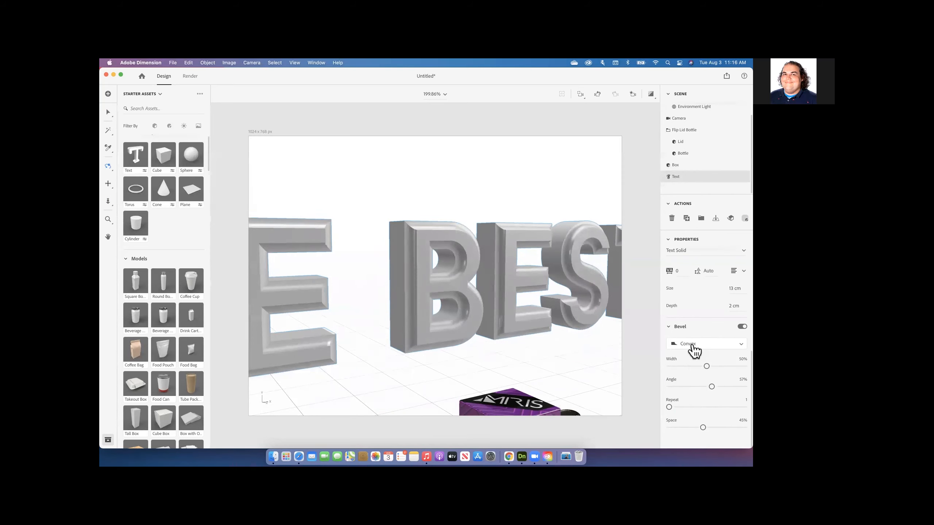
click(692, 346)
click(689, 395)
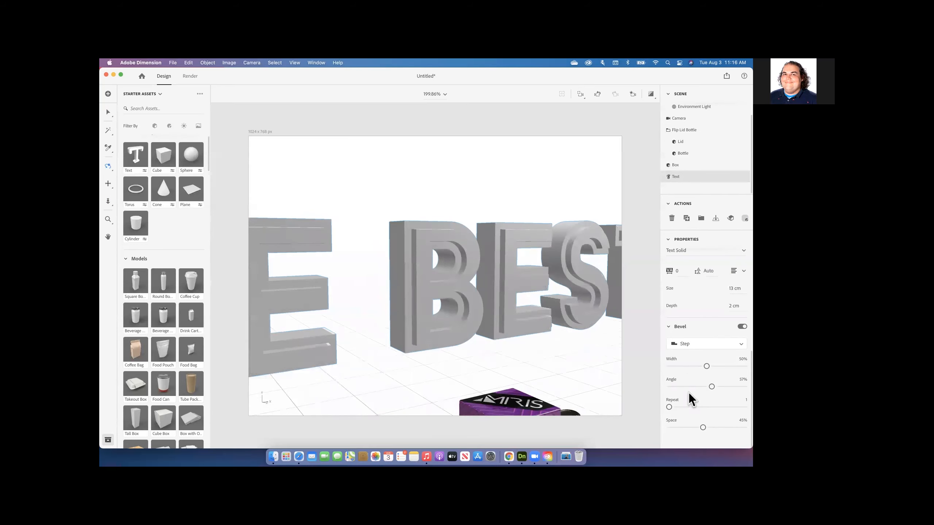
Set the text's bevel type to Classic and bring the whole text, box and bottle into view
click(702, 349)
click(699, 358)
drag(399, 308, 448, 294)
scroll(523, 308, down, 10)
scroll(453, 303, down, 10)
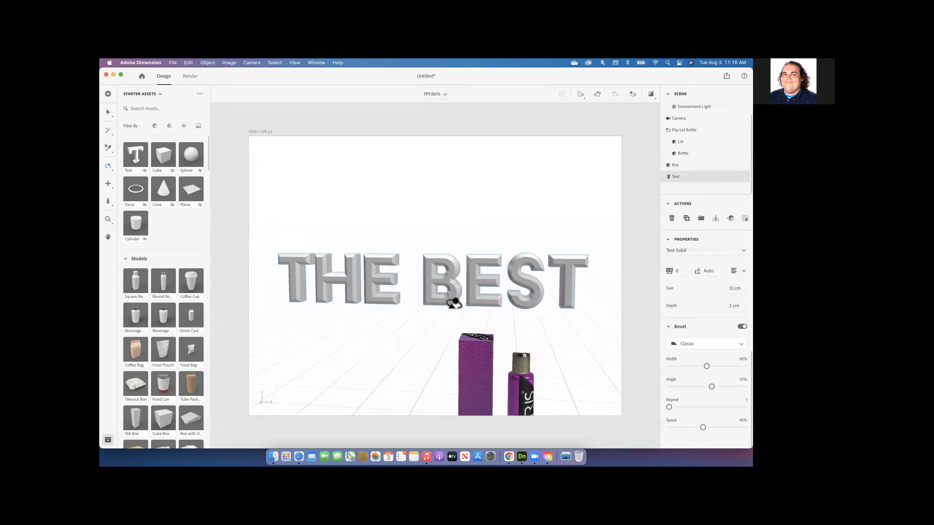
scroll(454, 303, down, 3)
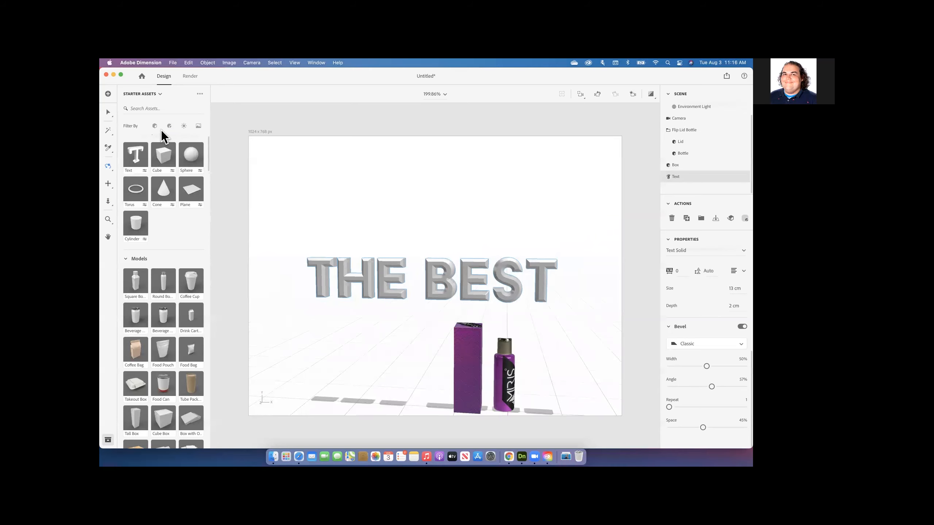
Filter the starter assets to materials and apply Brass to the THE BEST text
click(169, 126)
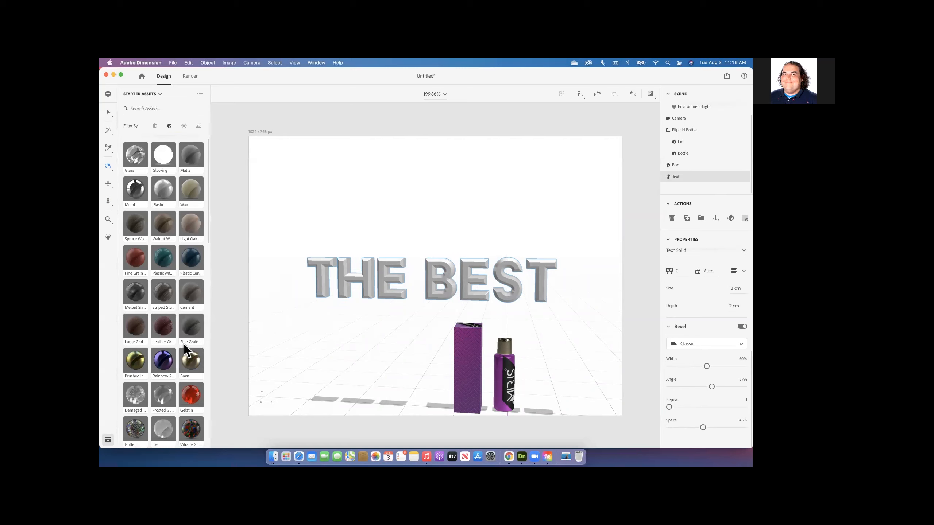
drag(191, 357, 368, 274)
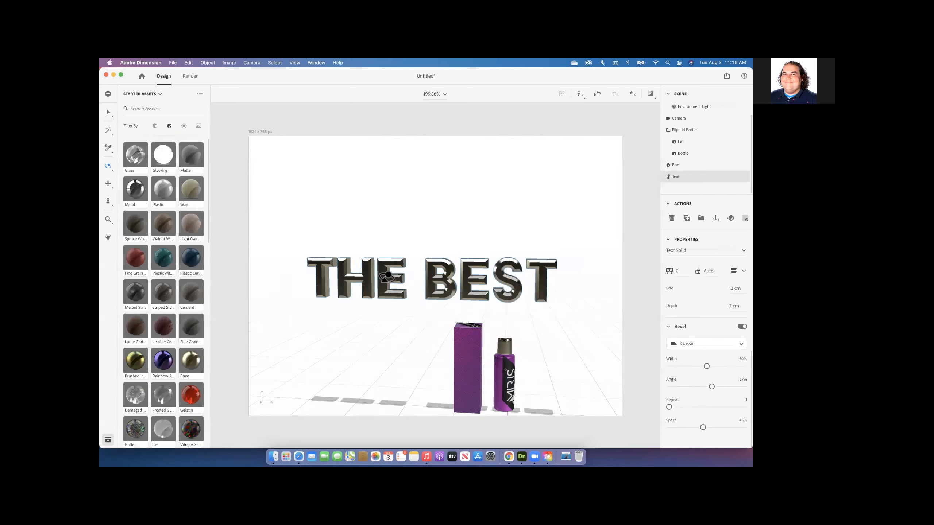
drag(467, 321, 442, 321)
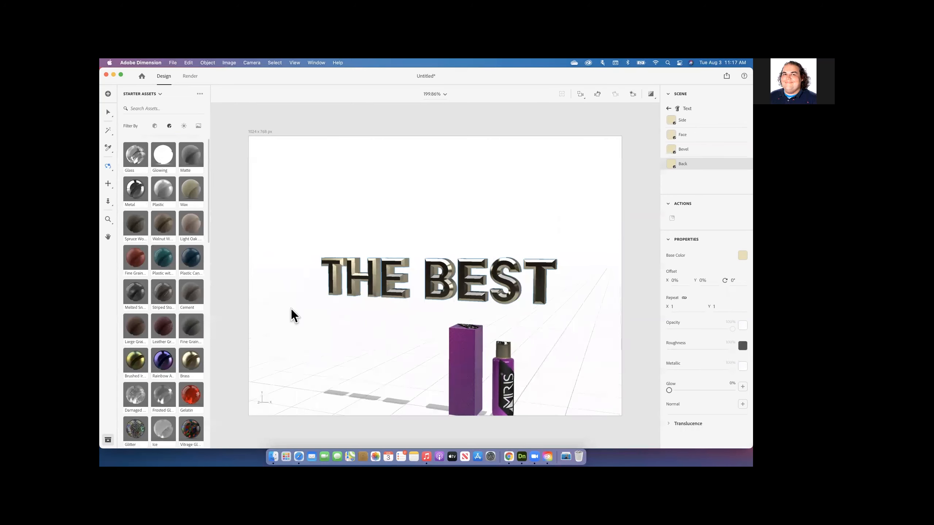
Rotate the text 19° about Y and move it to about X -29.2, Y 14.9, Z -3.7 cm
click(108, 113)
click(417, 277)
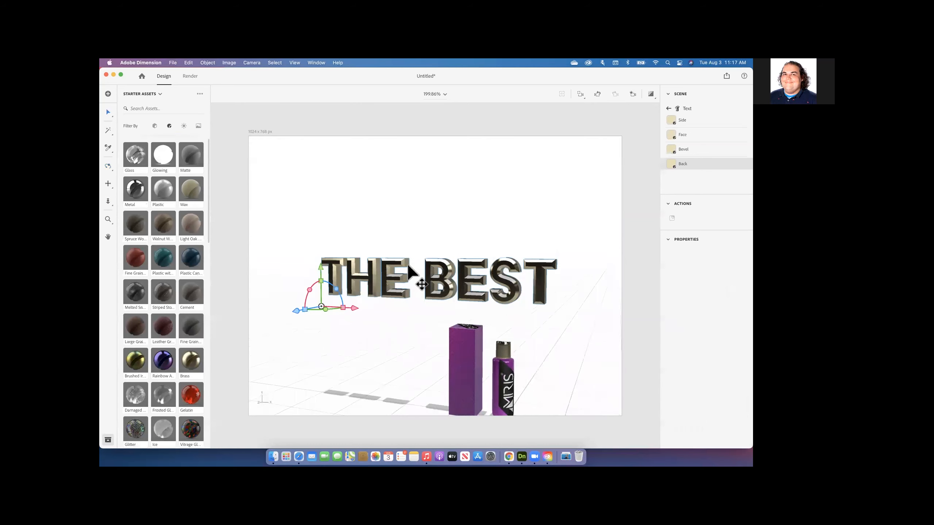
key(1)
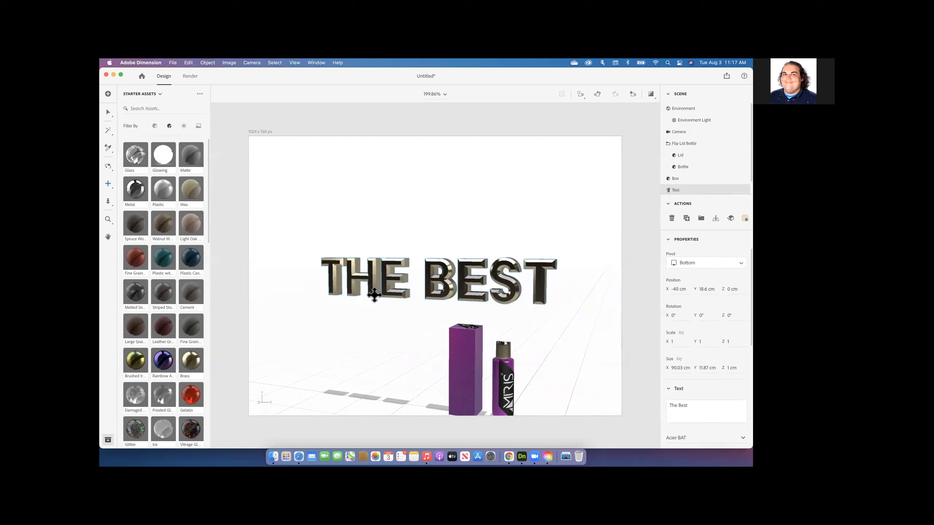
click(108, 113)
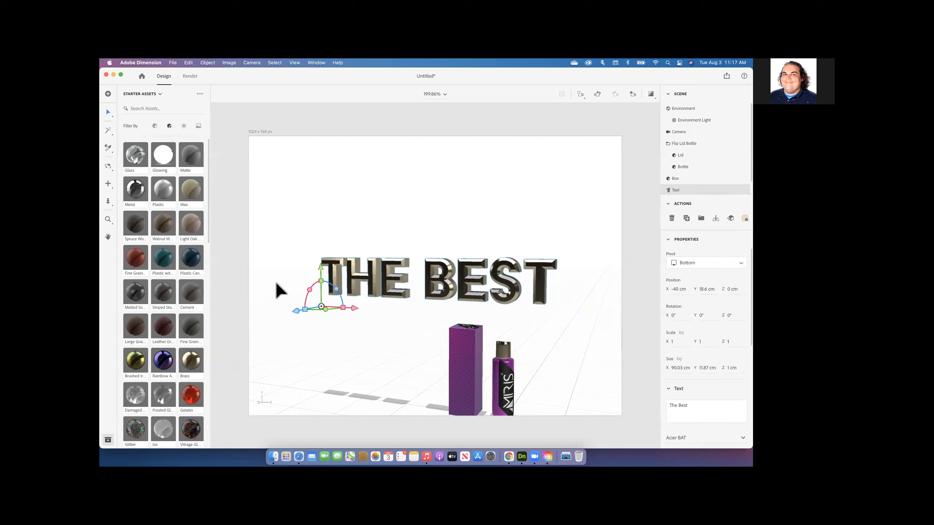
drag(314, 309, 410, 312)
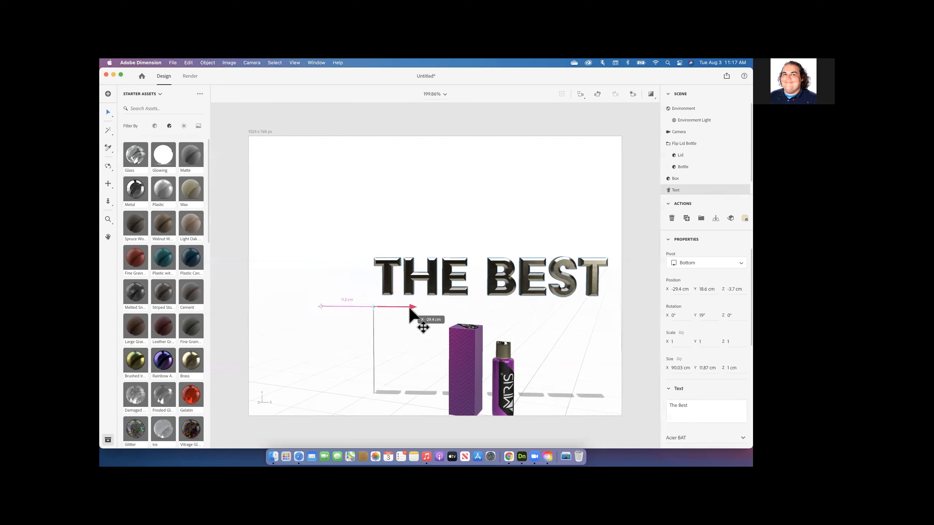
drag(372, 271, 415, 302)
Frame the text above the box and bottle and turn on the render preview
scroll(526, 337, up, 5)
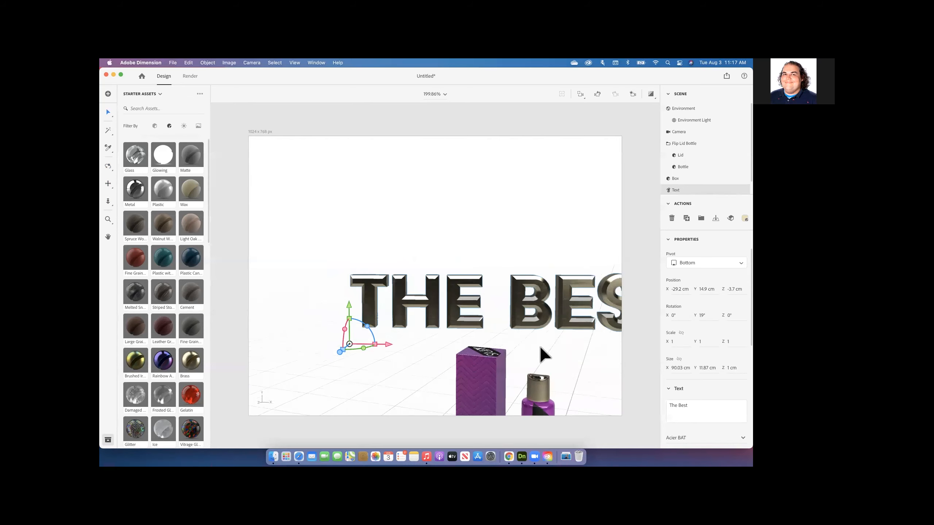
scroll(541, 348, down, 1)
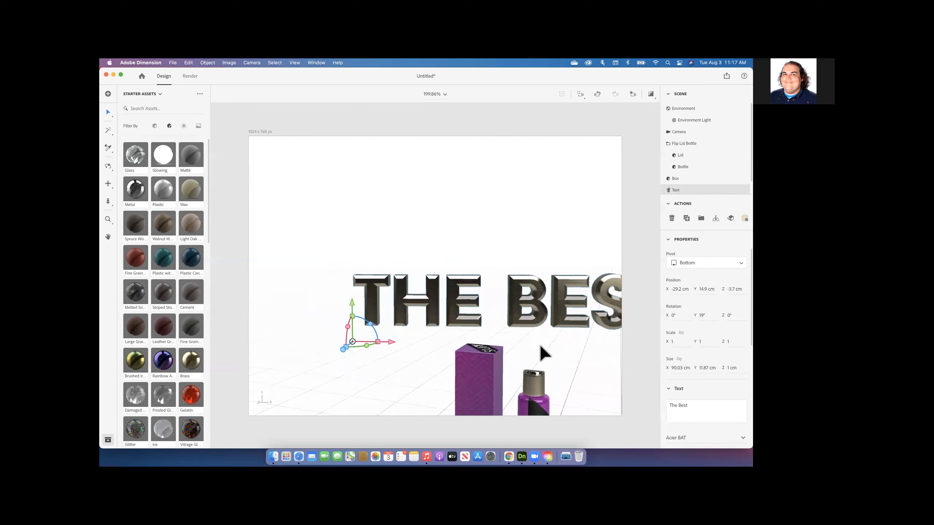
click(579, 96)
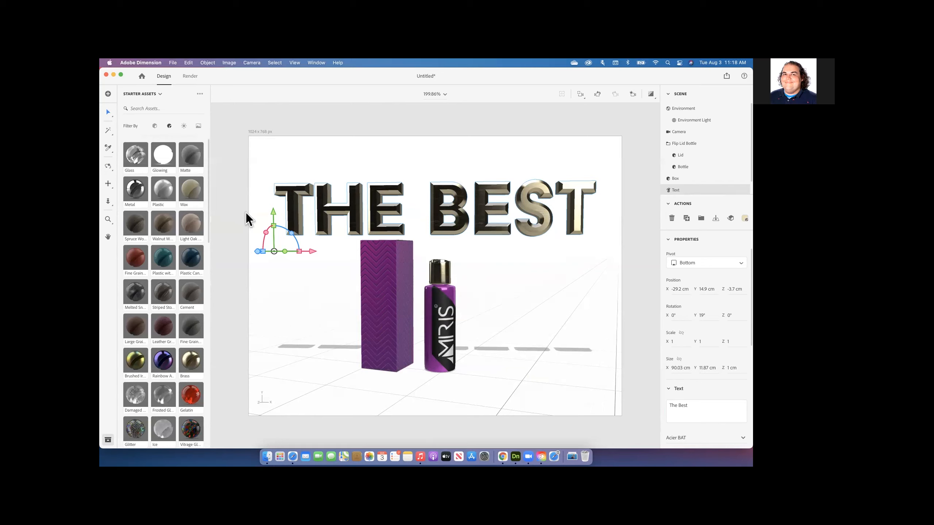
click(651, 95)
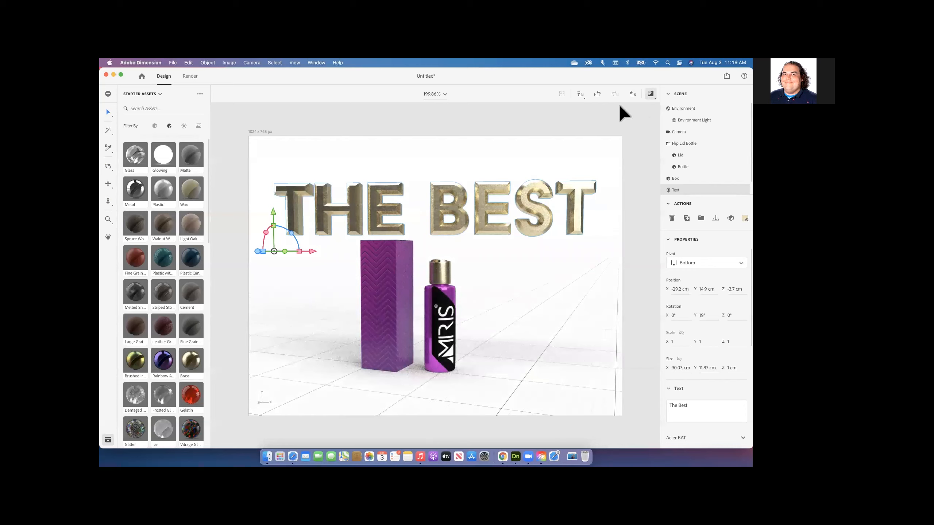
click(649, 98)
click(649, 97)
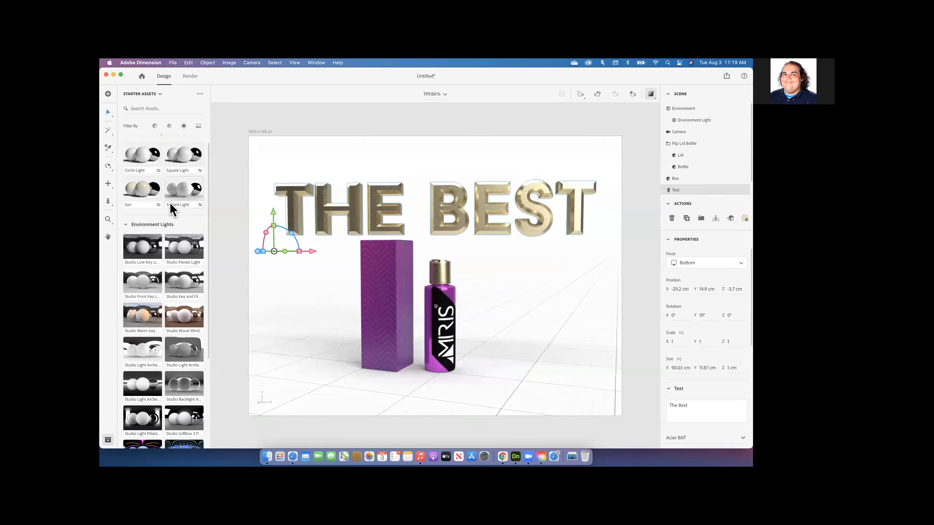
Browse the starter lights, apply the Studio Warm Key environment light, and toggle the render preview to compare
scroll(168, 189, down, 1)
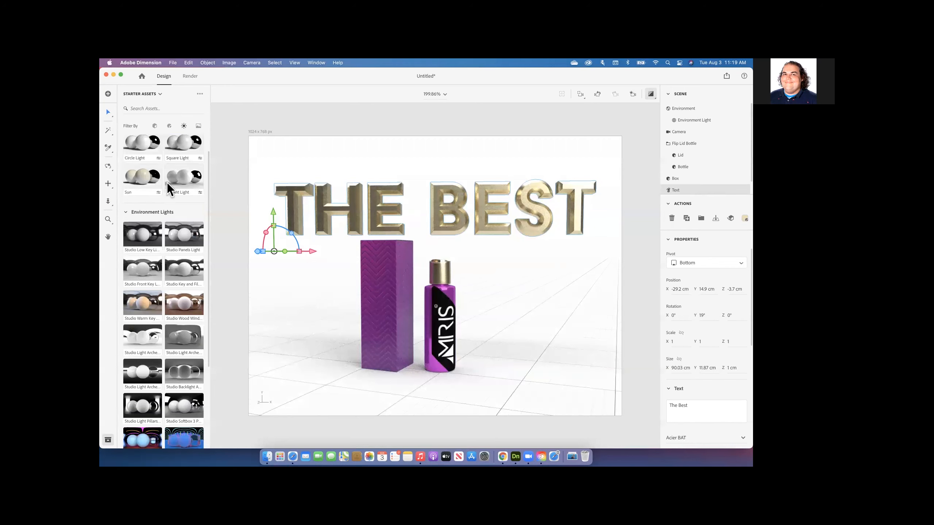
scroll(166, 183, down, 5)
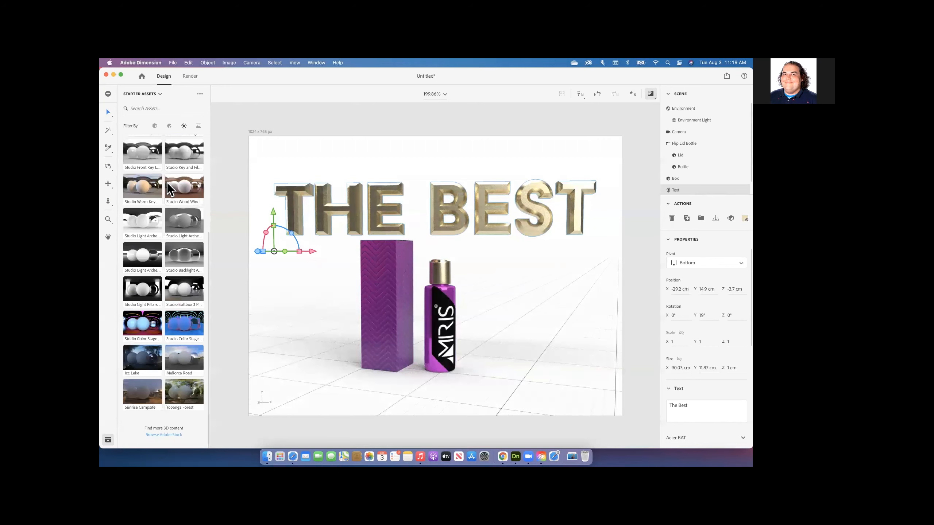
scroll(174, 188, up, 5)
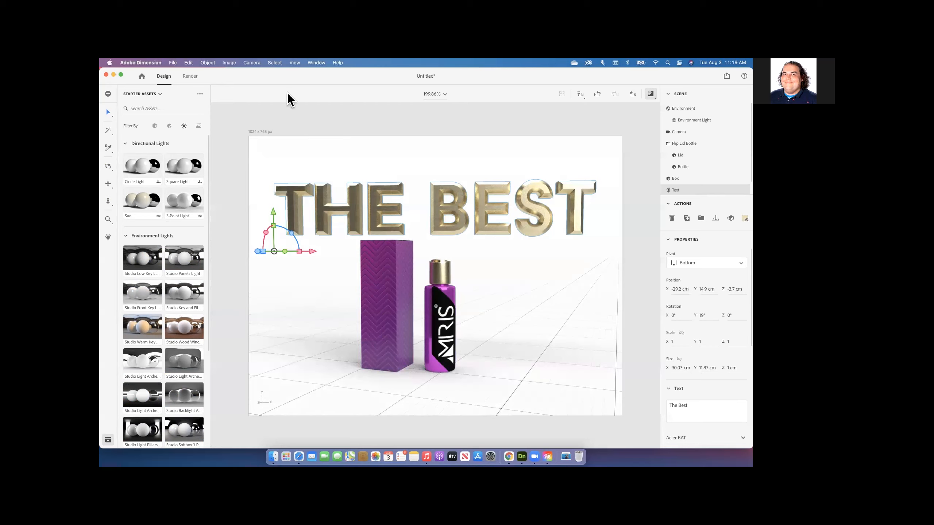
click(150, 330)
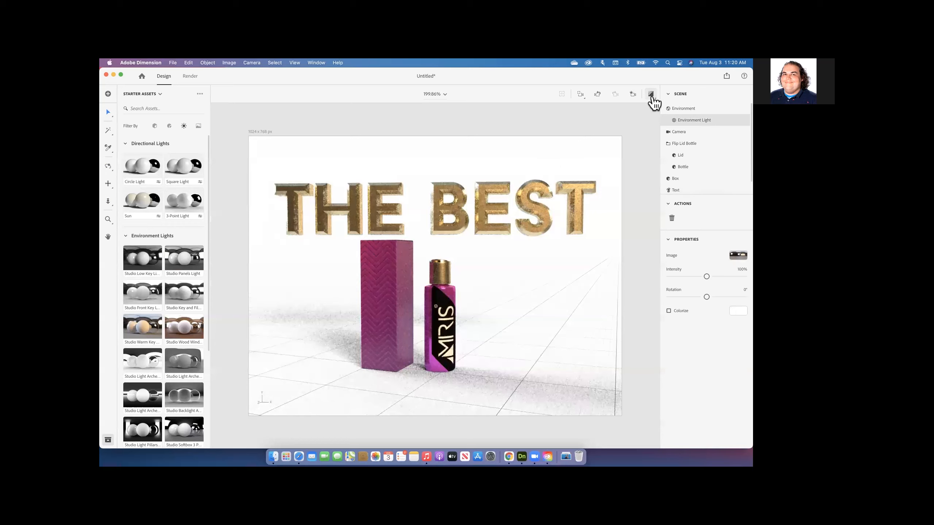
click(652, 99)
click(652, 98)
Set the environment light's rotation to 56° and inspect its source image
drag(693, 299, 719, 297)
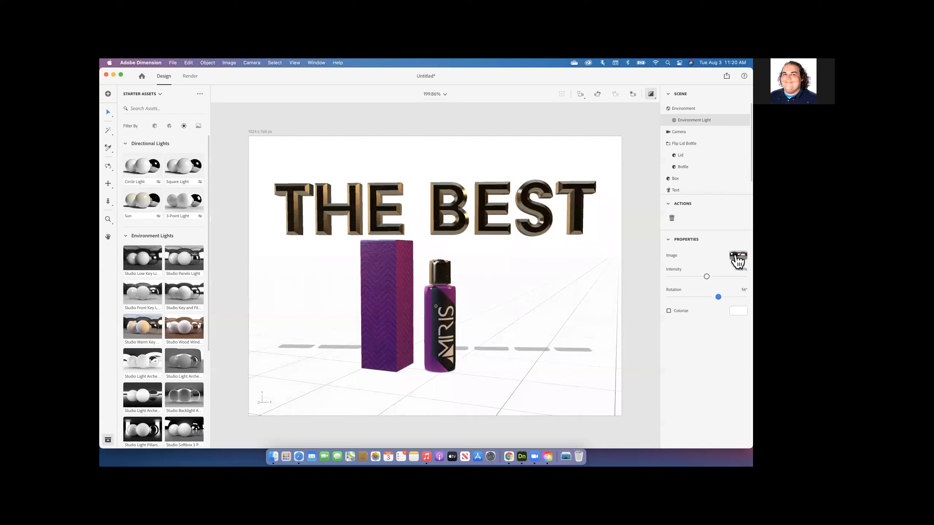
click(738, 257)
click(737, 256)
click(738, 257)
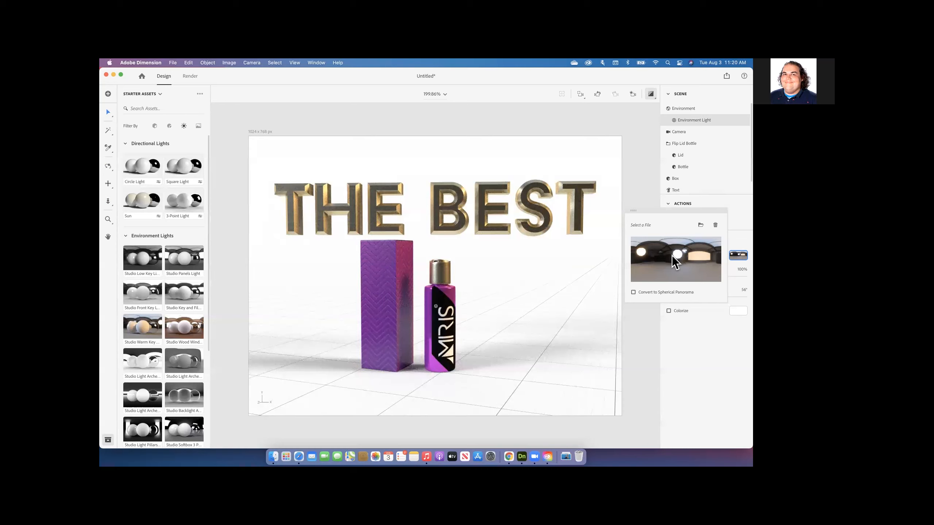
click(649, 212)
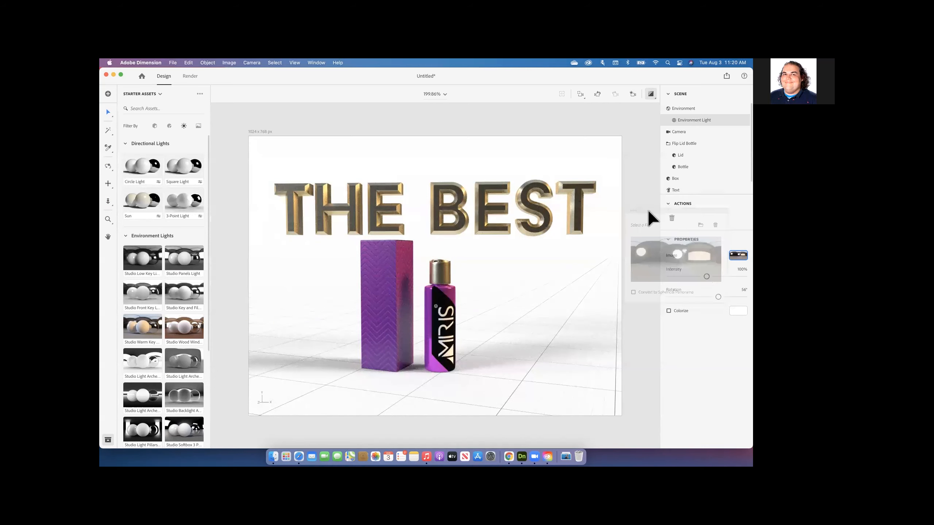
Set the environment light's intensity to 86% and its rotation to 112°
mouse_move(705, 276)
mouse_down()
mouse_move(680, 276)
mouse_move(703, 276)
mouse_move(694, 276)
mouse_up()
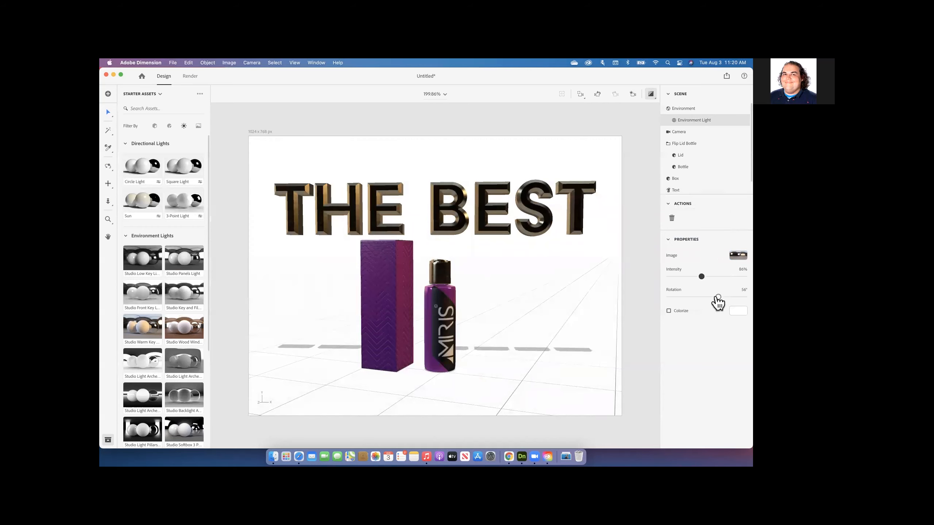
key(super+z)
click(729, 297)
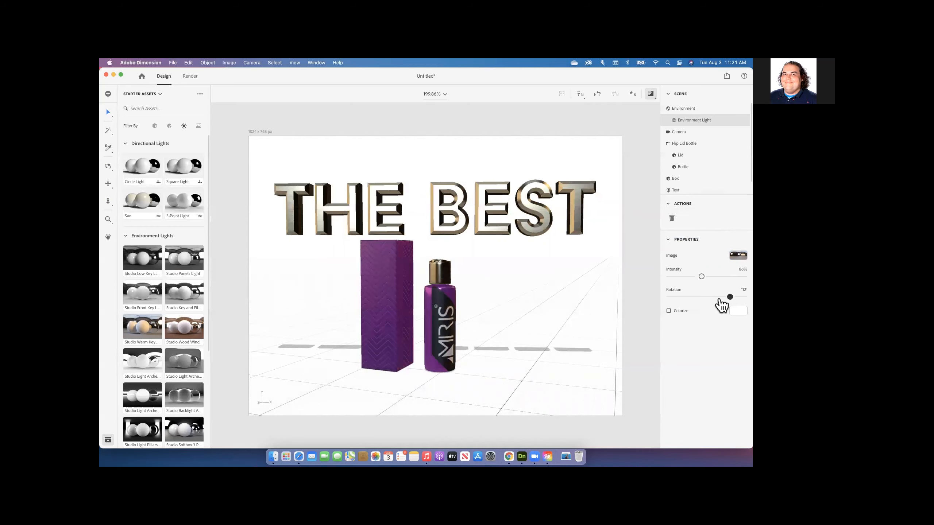
Set the environment light's rotation to -28° and colorize the light pale yellow (RGB 250, 252, 131)
click(698, 298)
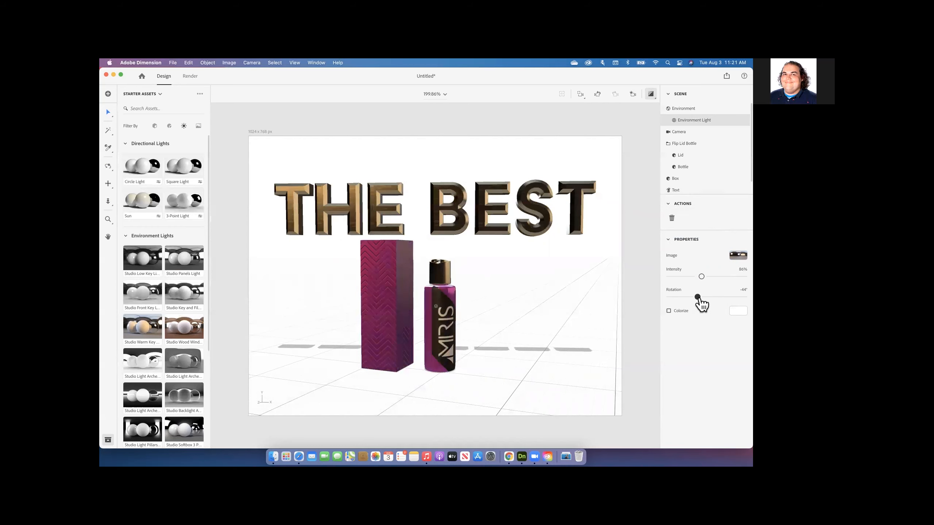
click(669, 311)
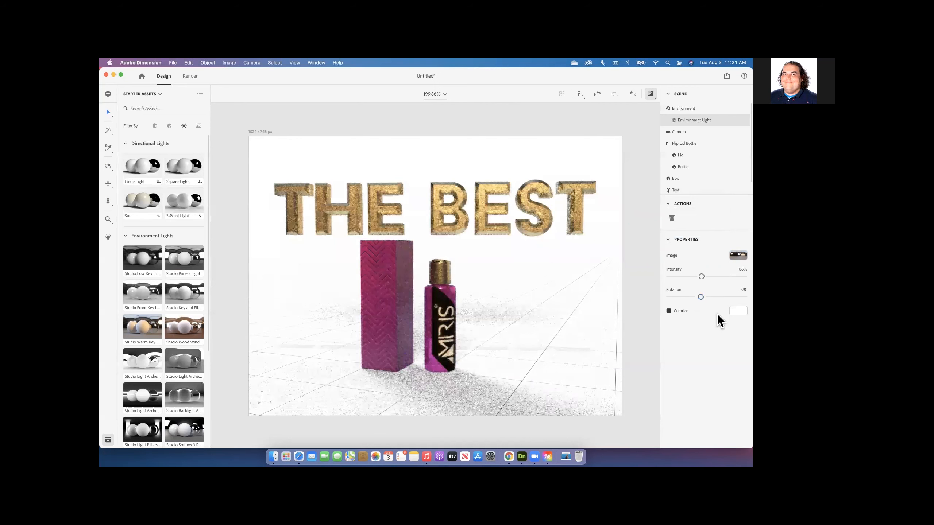
click(669, 311)
click(669, 311)
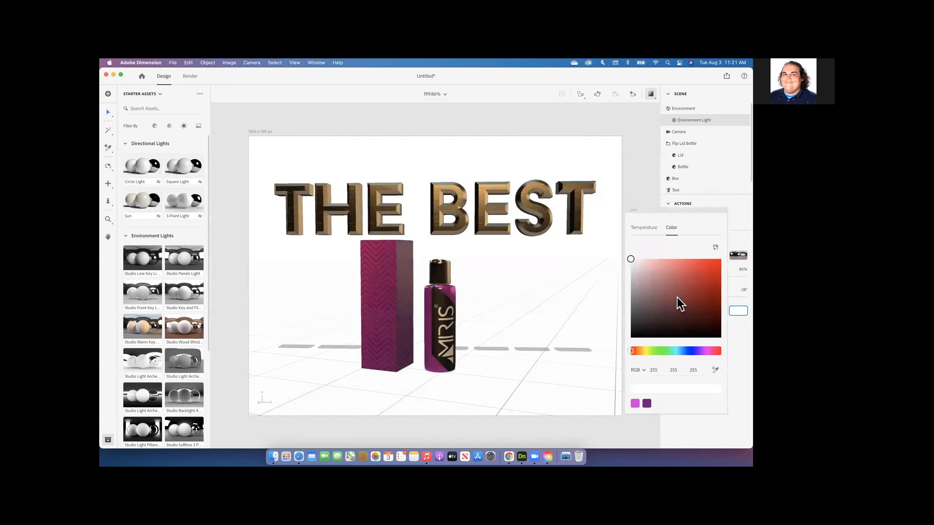
key(Escape)
click(737, 312)
drag(652, 259, 676, 260)
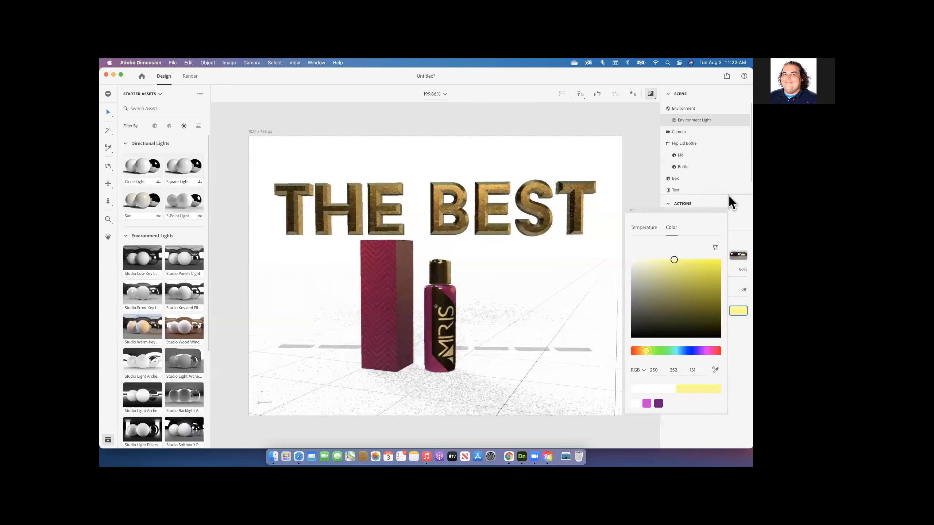
click(622, 171)
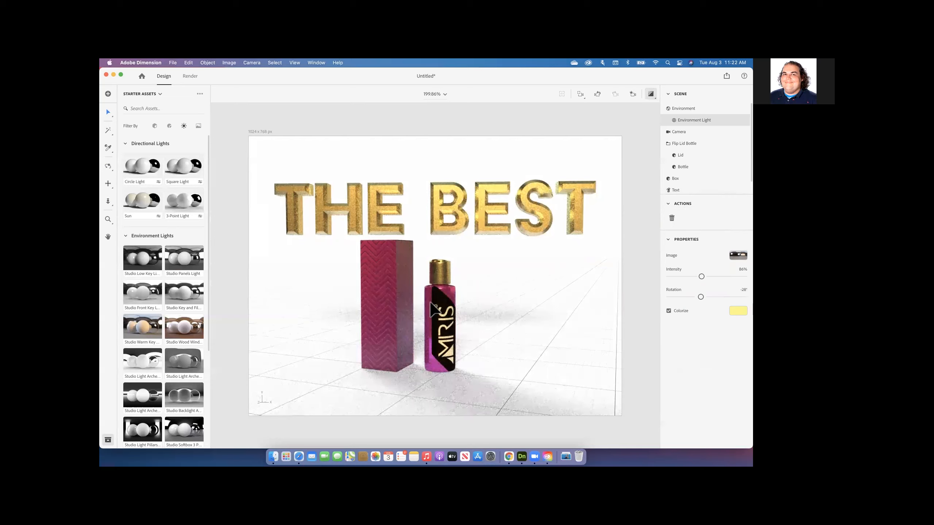
Rotate the text to 28° about Y and position it at X -26.7 cm, Y 17.2 cm, Z 6.1 cm above the box and bottle
key(1)
drag(435, 291, 368, 279)
click(108, 112)
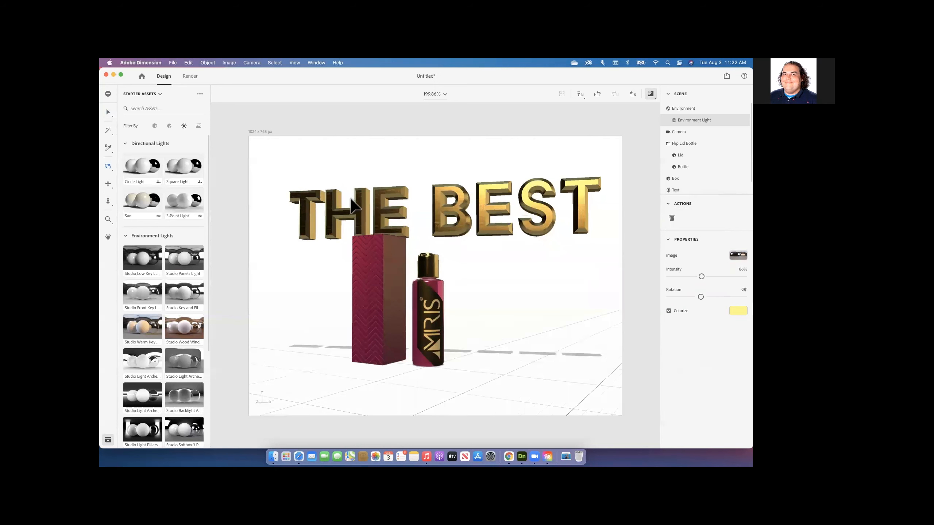
click(371, 210)
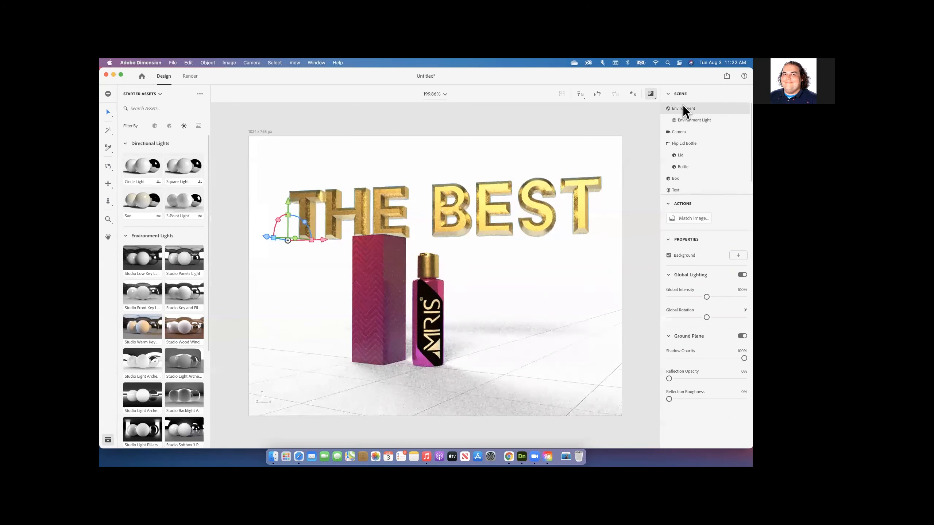
click(651, 96)
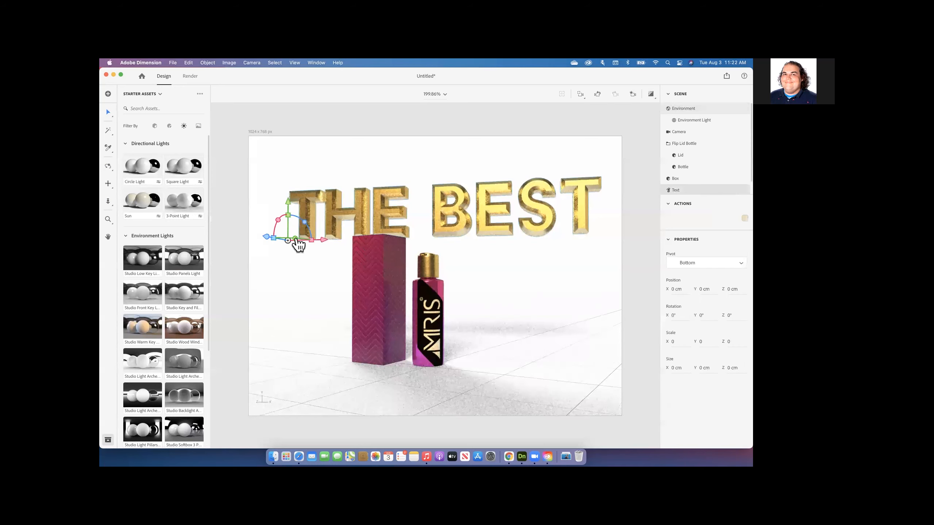
drag(296, 240, 350, 243)
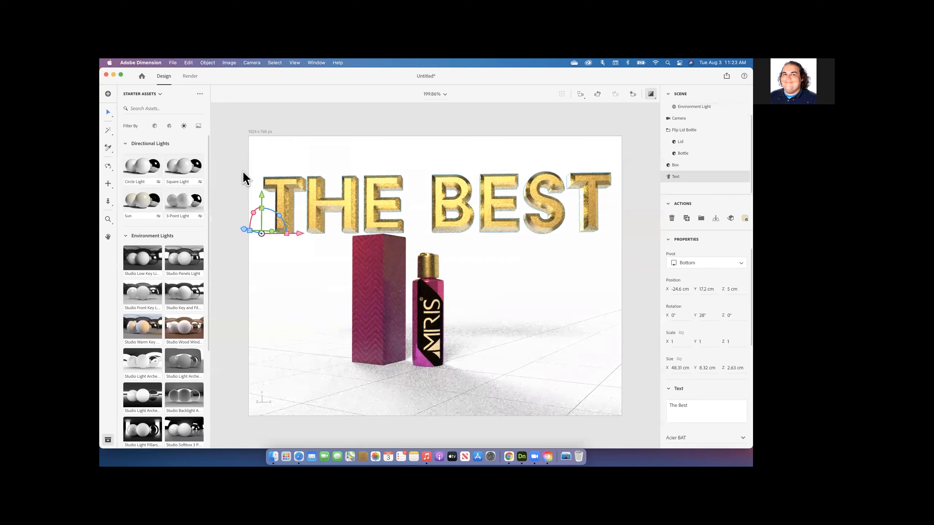
drag(288, 232, 282, 234)
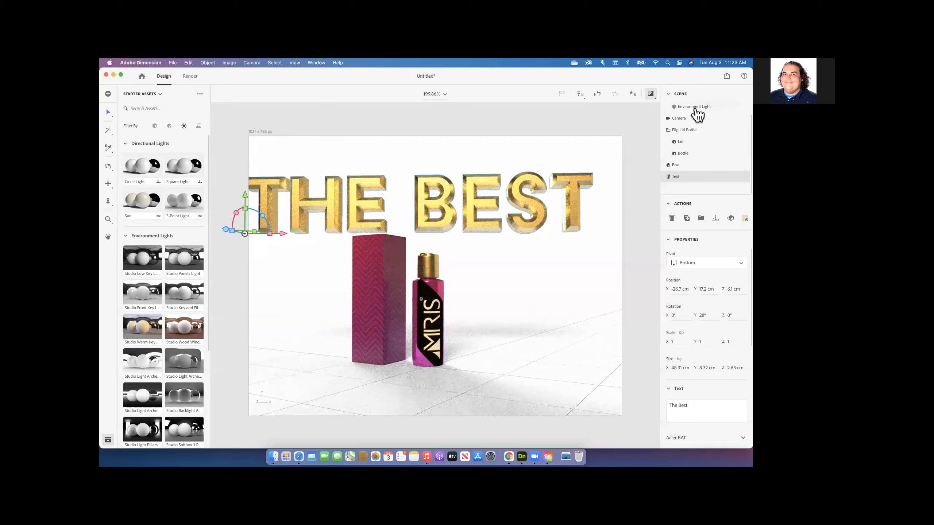
Delete the current environment light and replace it with the Studio Low Key environment light
click(735, 109)
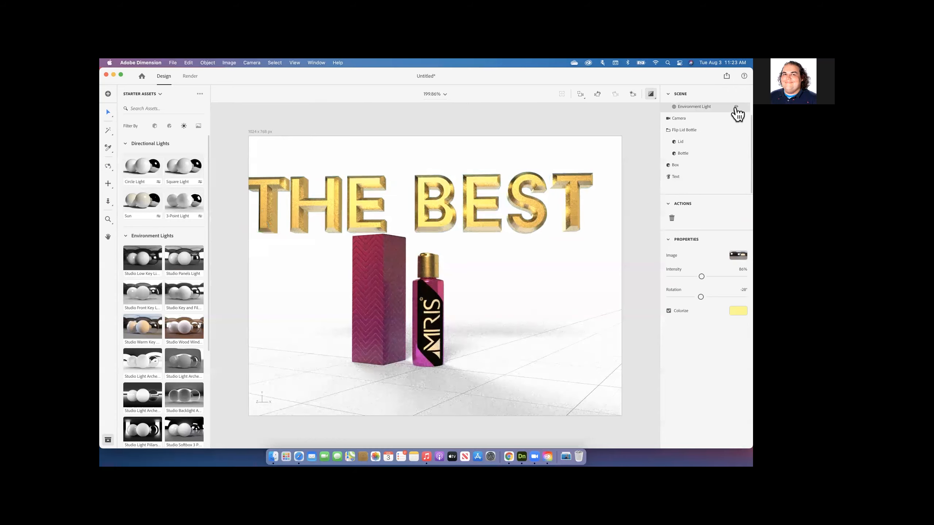
click(737, 107)
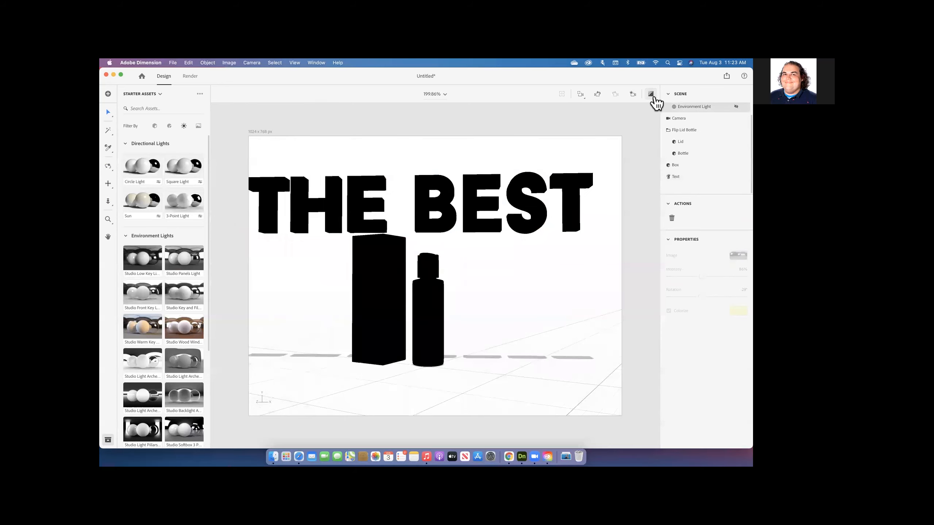
click(736, 107)
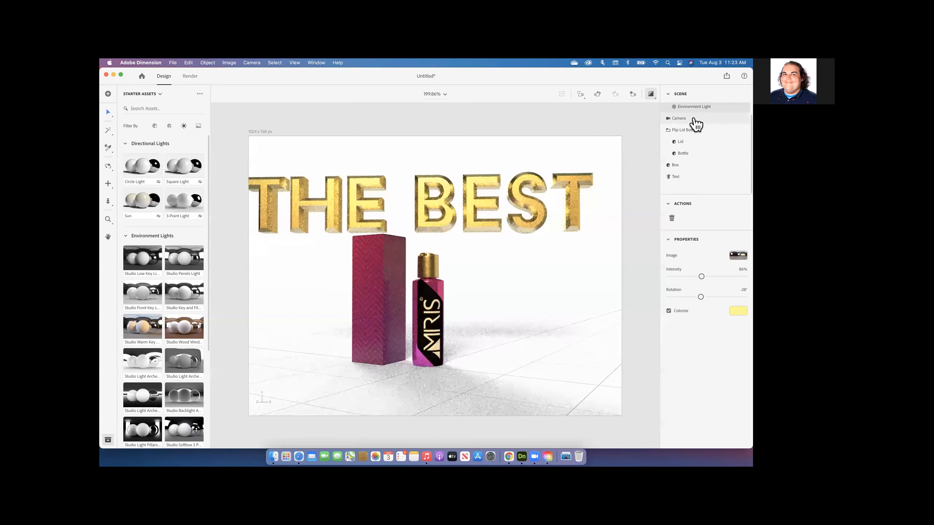
click(695, 120)
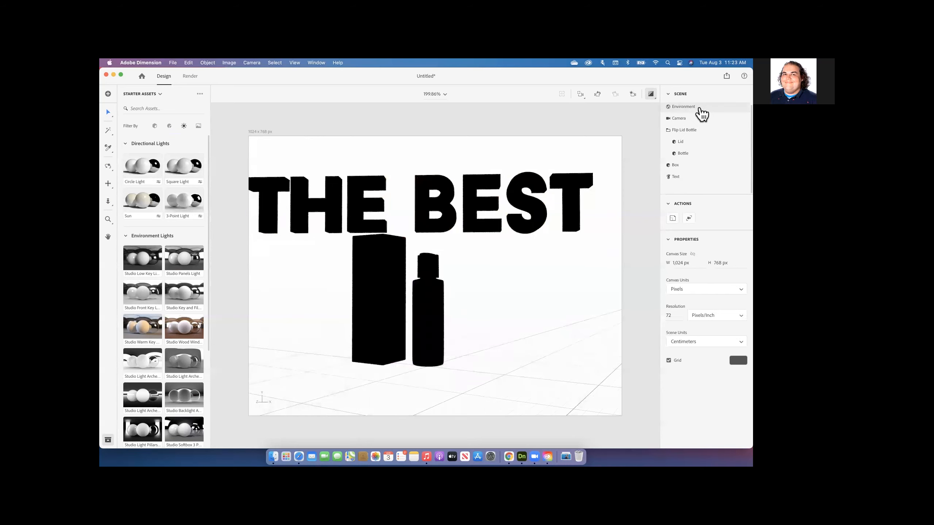
click(700, 109)
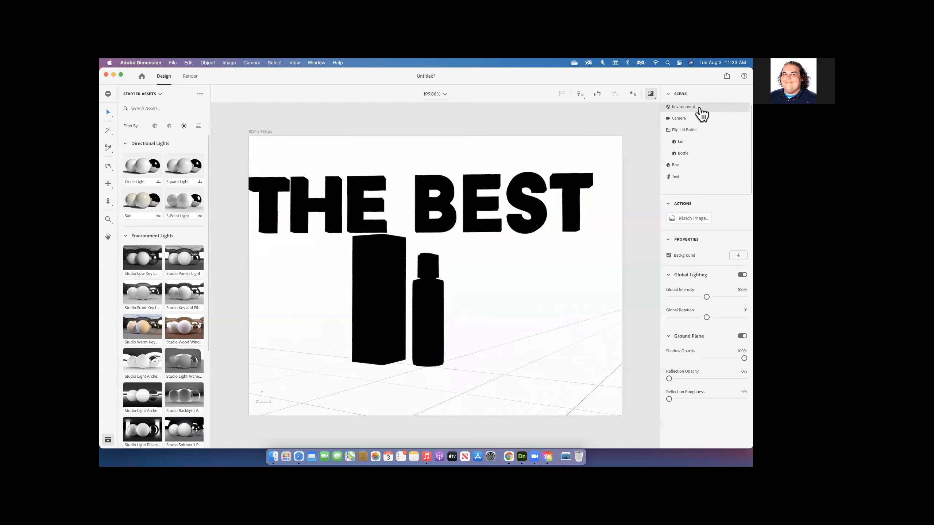
click(133, 260)
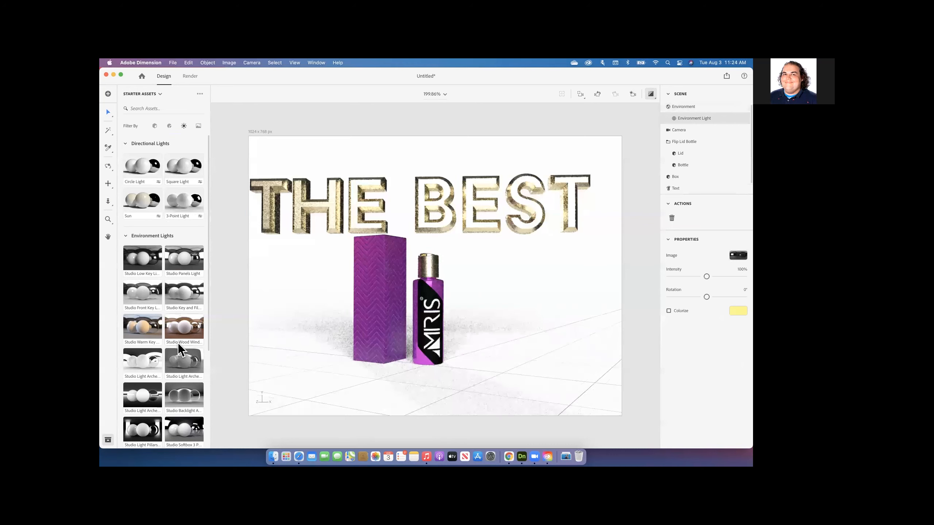
Browse the environment lights and try Studio Color Stage at 163% intensity, inspecting its source image and toggling the render preview to compare
scroll(178, 342, down, 3)
scroll(177, 274, up, 3)
scroll(179, 367, down, 4)
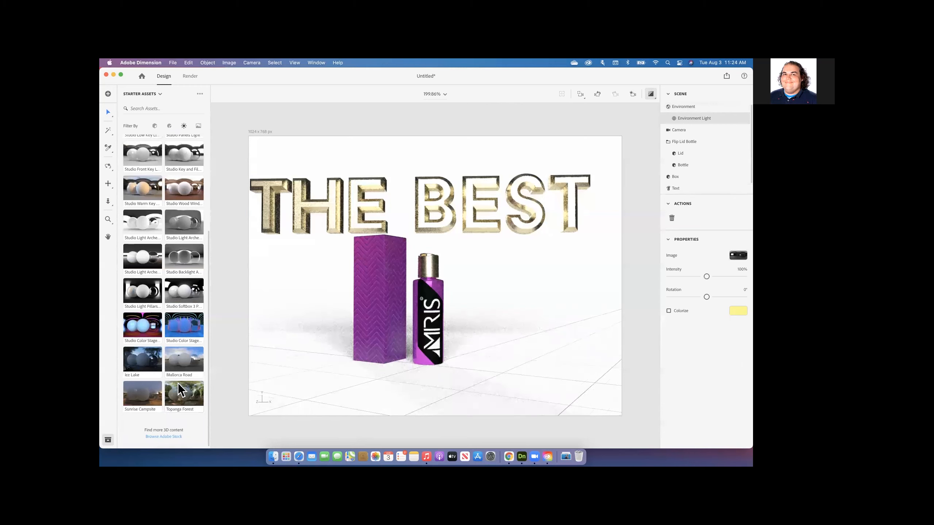
scroll(192, 322, up, 4)
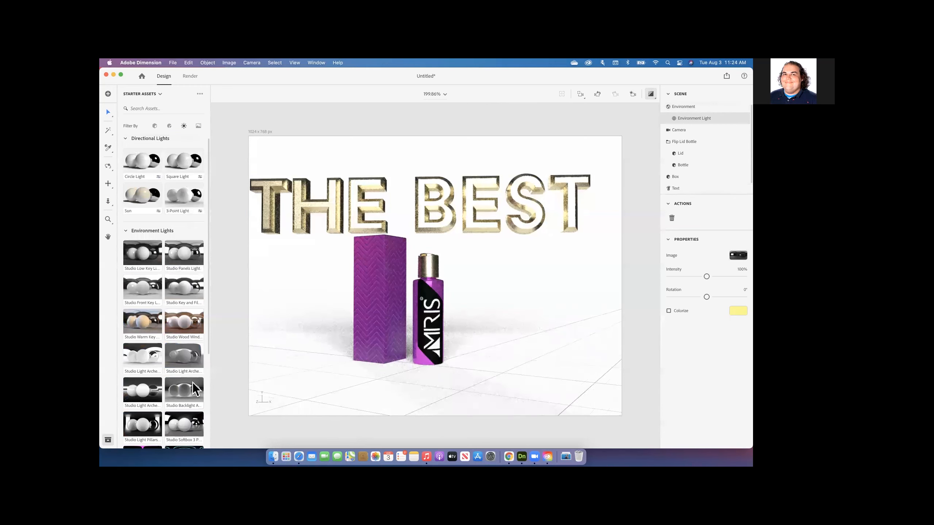
scroll(183, 396, down, 2)
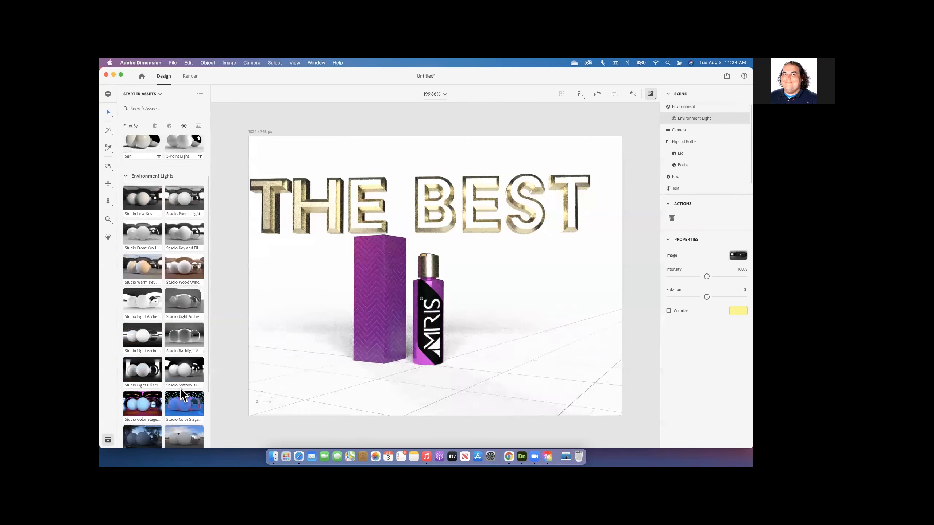
drag(193, 399, 199, 403)
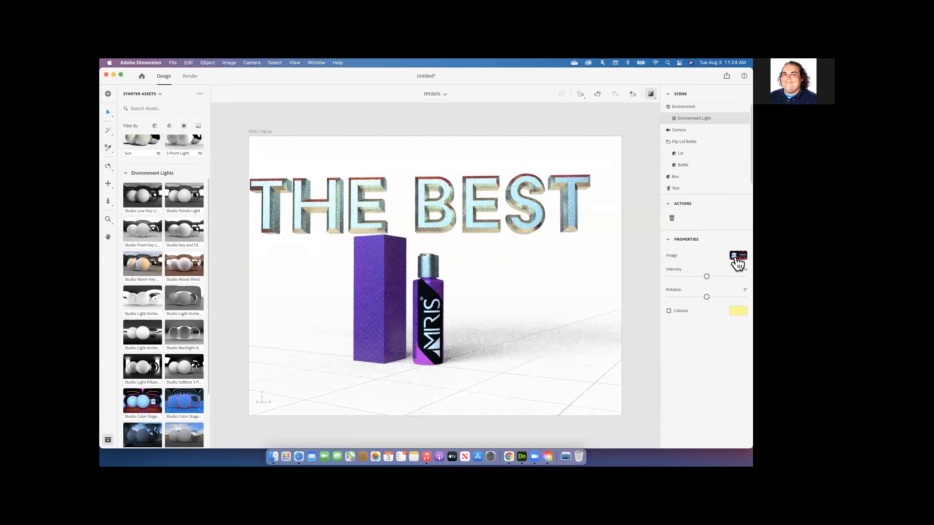
click(738, 257)
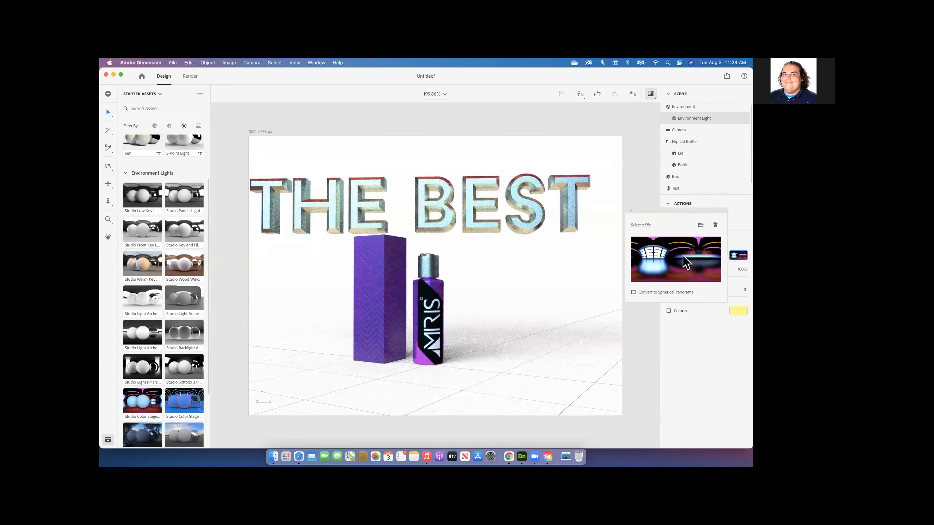
click(737, 262)
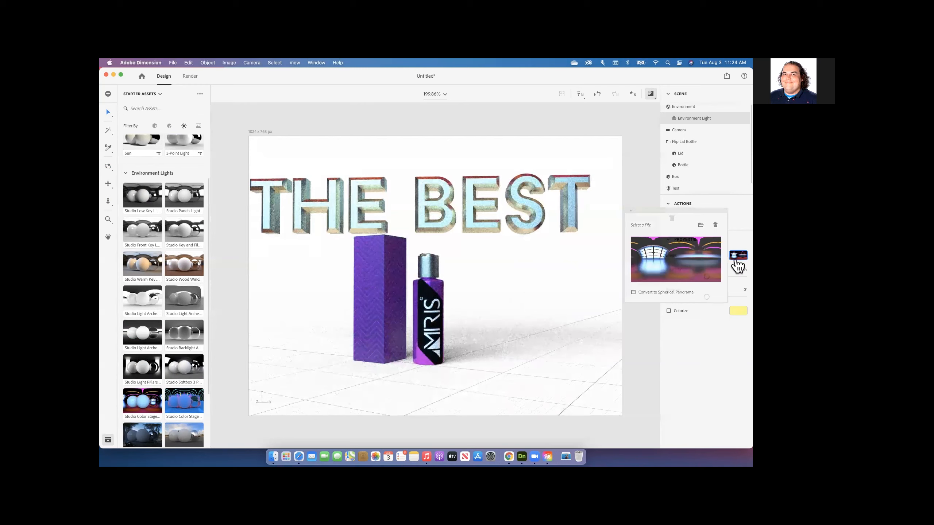
drag(721, 277, 734, 277)
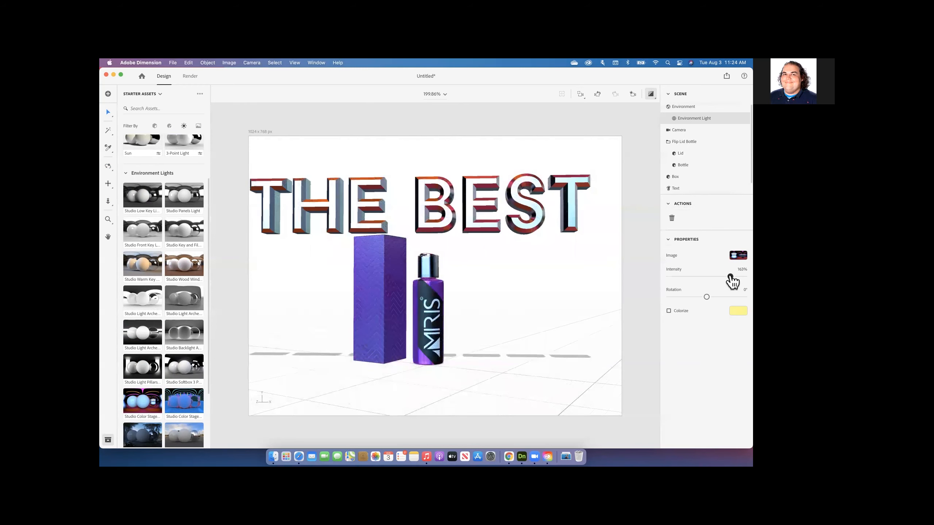
click(649, 94)
click(650, 95)
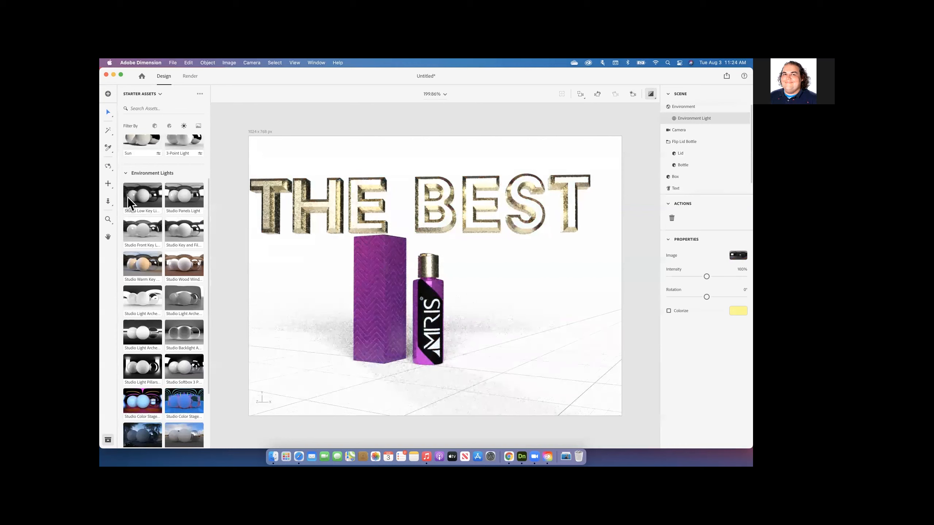
Add the 3-Point Light to the scene and hide the environment light
scroll(173, 217, down, 3)
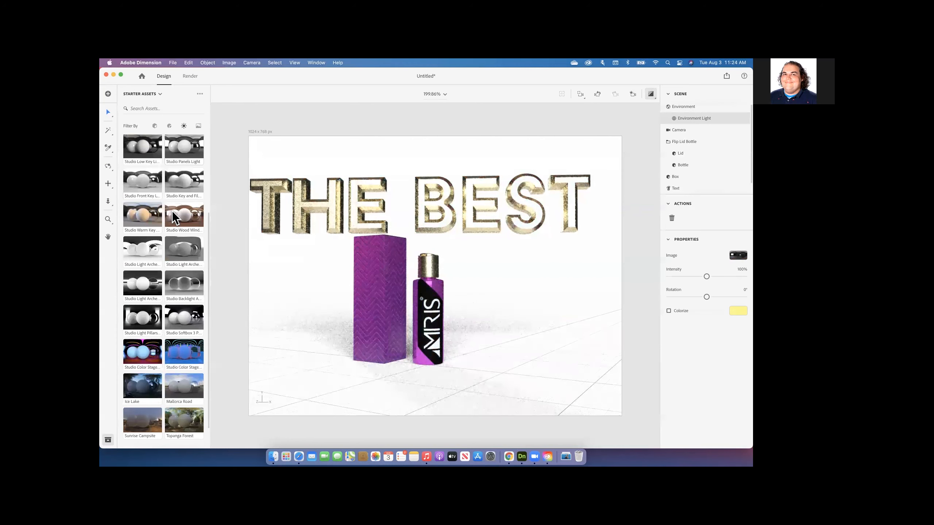
scroll(173, 217, down, 2)
scroll(173, 217, up, 8)
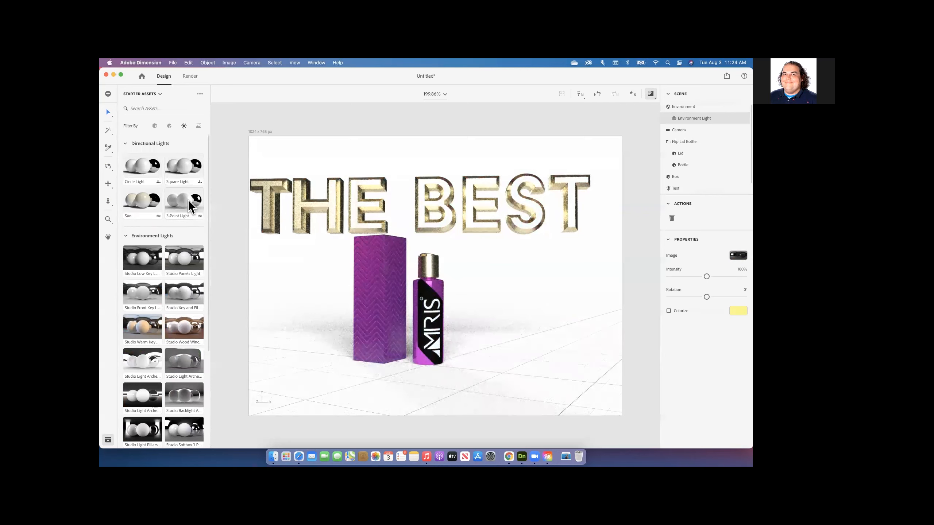
click(274, 211)
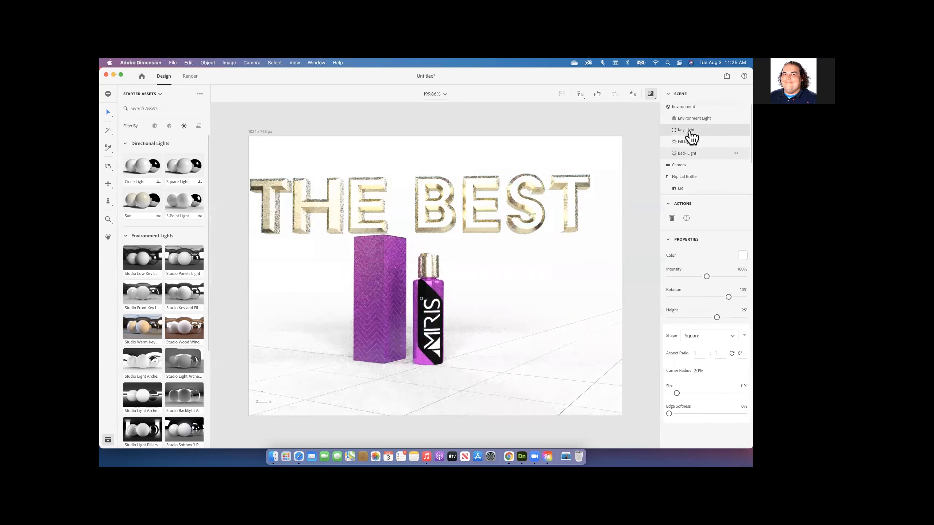
click(736, 120)
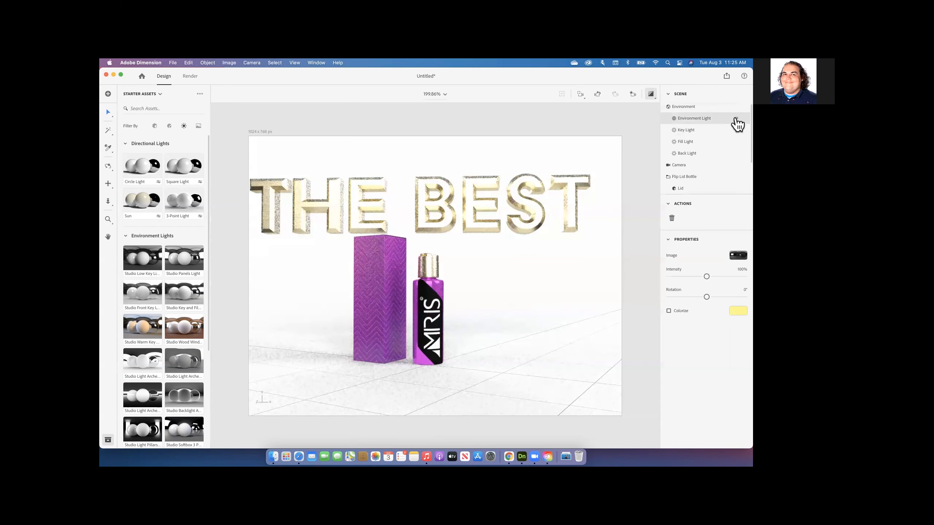
click(736, 119)
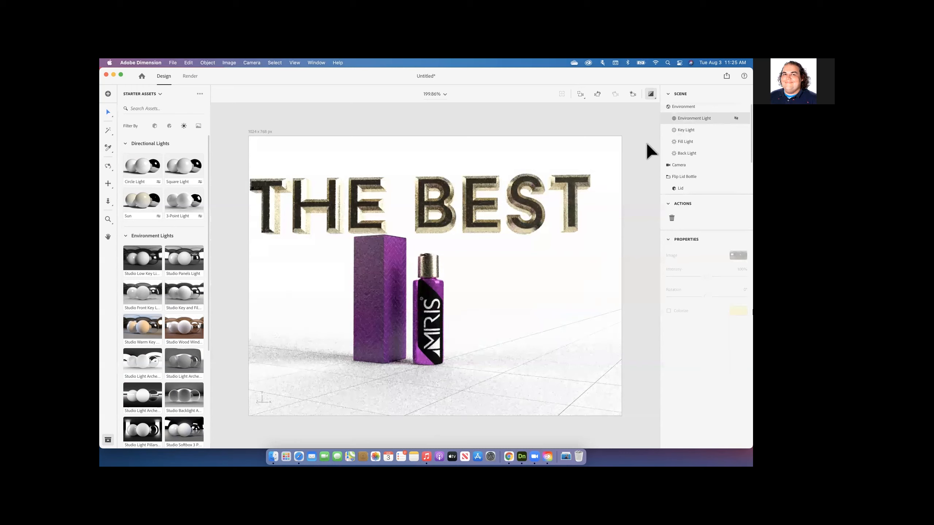
Set the key light's rotation to 47°, its height to 9° and its color to magenta (RGB 216, 42, 222)
click(694, 135)
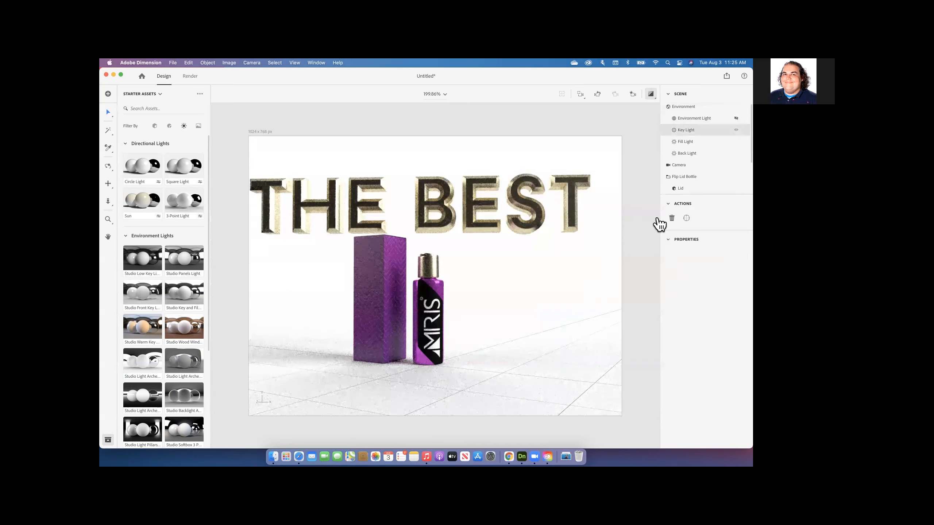
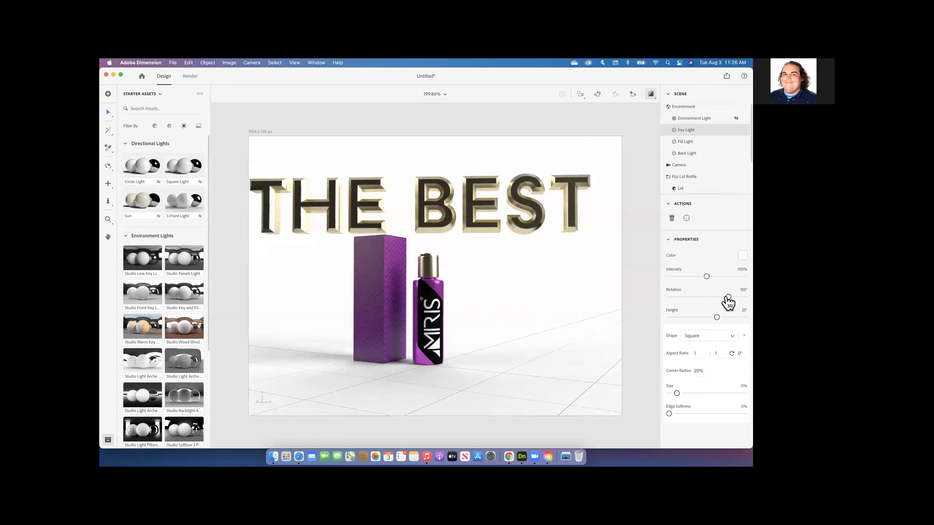
mouse_move(727, 299)
mouse_down()
mouse_move(697, 303)
mouse_move(721, 306)
mouse_move(717, 297)
mouse_up()
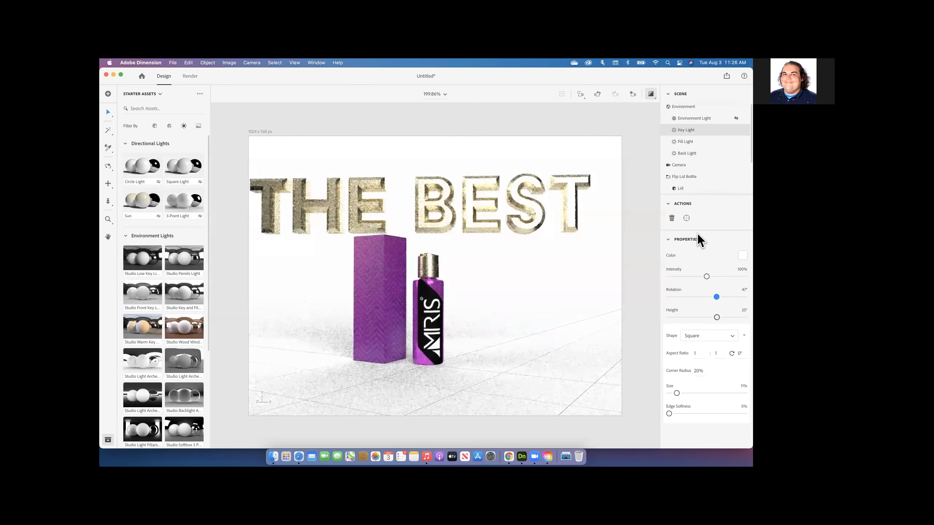
drag(716, 317, 710, 318)
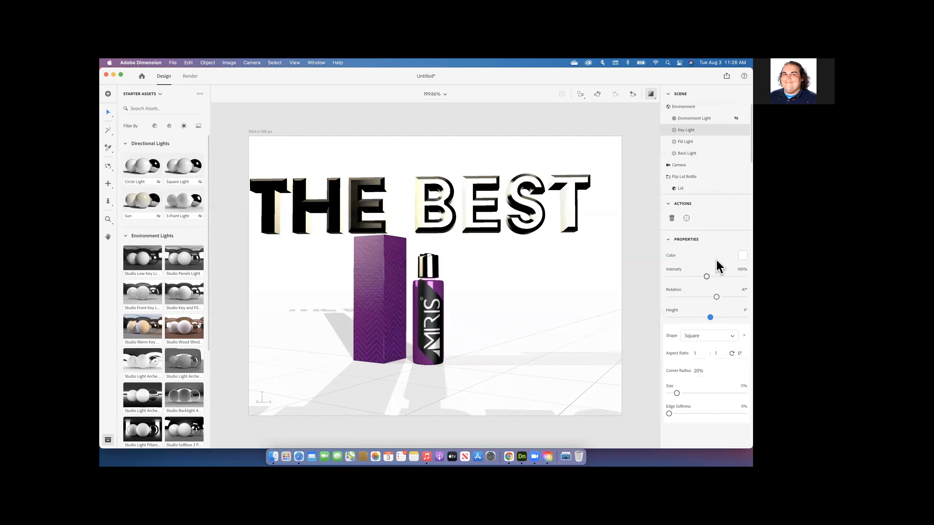
click(737, 258)
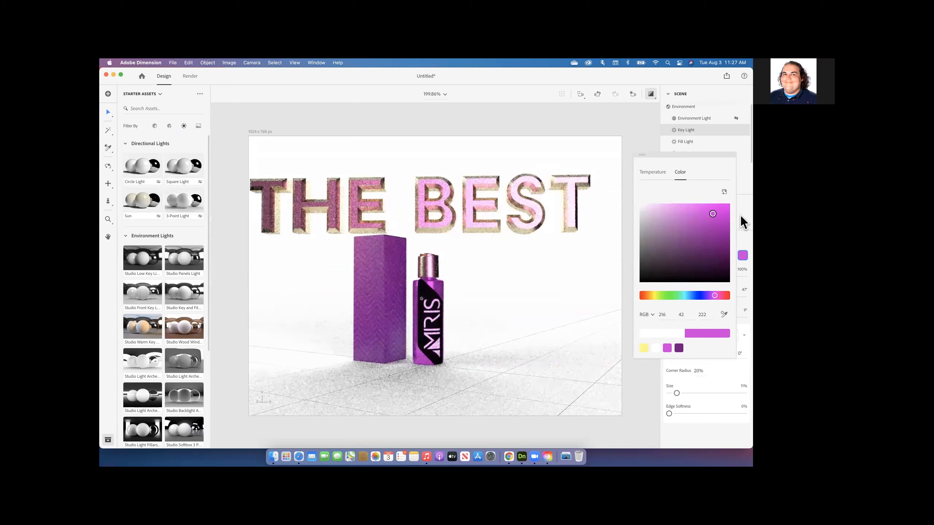
click(740, 226)
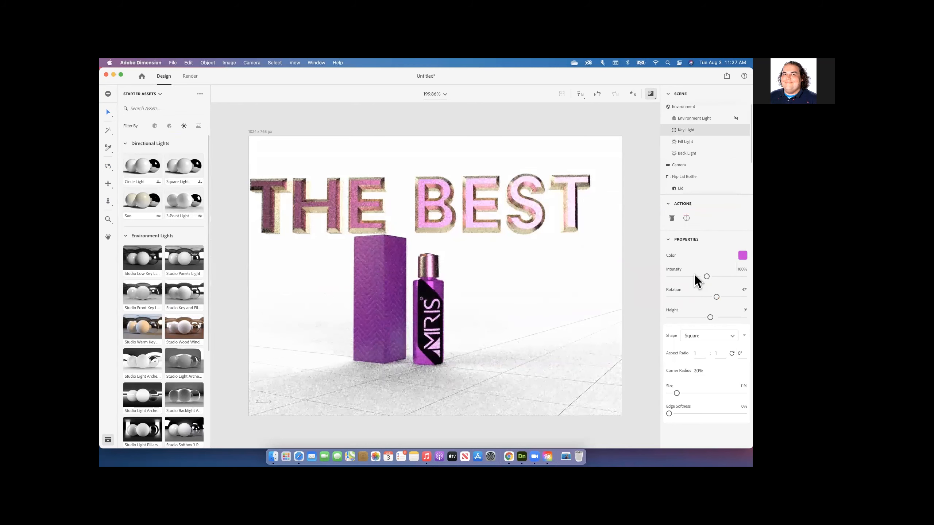
Set the key light's shape to Circle and keep its edge softness at 0%
click(596, 96)
click(728, 341)
click(726, 348)
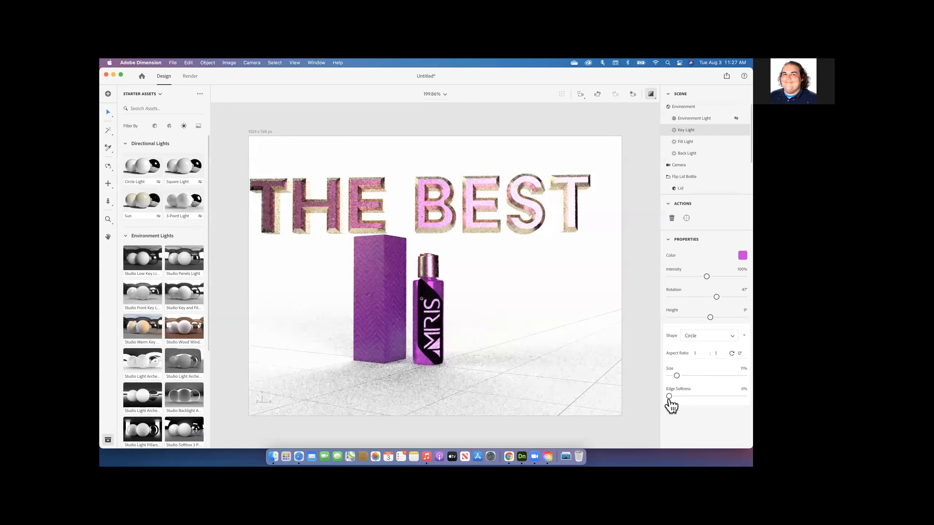
mouse_move(669, 397)
mouse_down()
mouse_move(713, 396)
mouse_move(670, 404)
mouse_up()
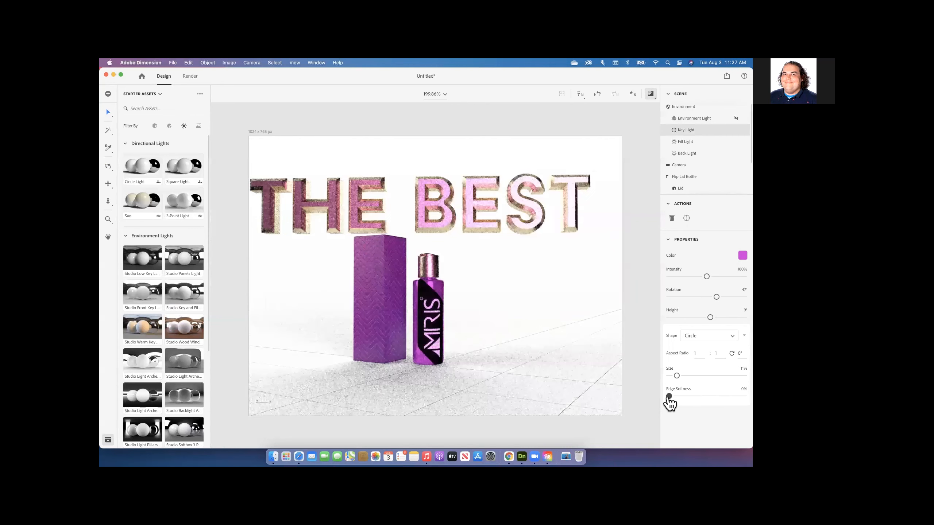
Try aiming the key light at points beside the bottle and on the floor, and undo the last aiming change
click(686, 219)
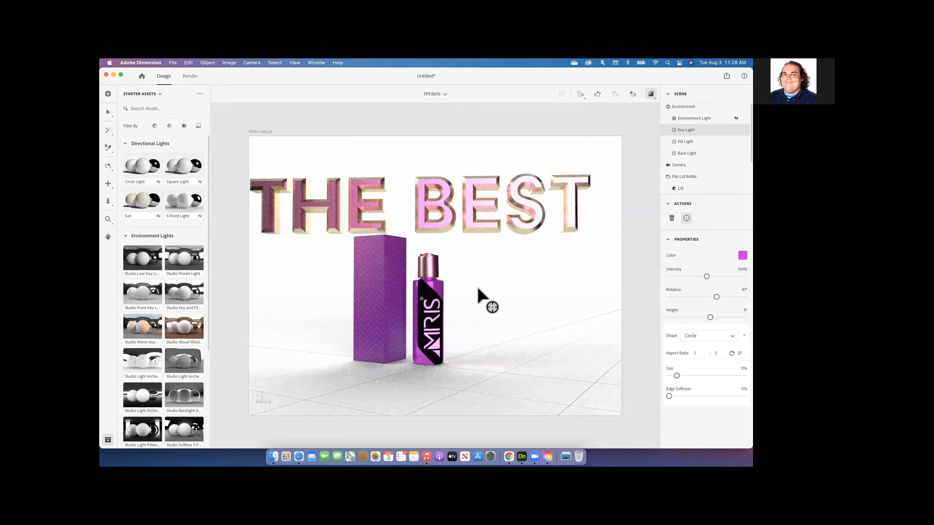
click(452, 271)
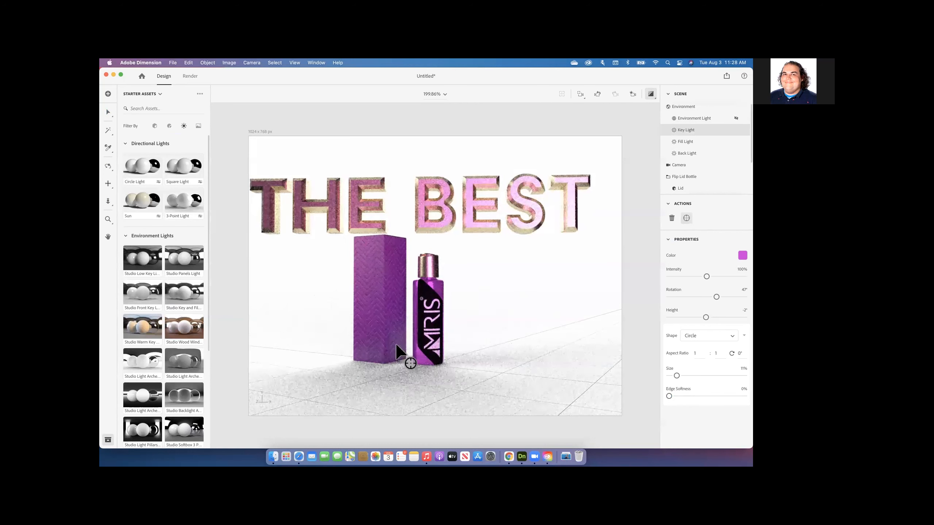
click(480, 336)
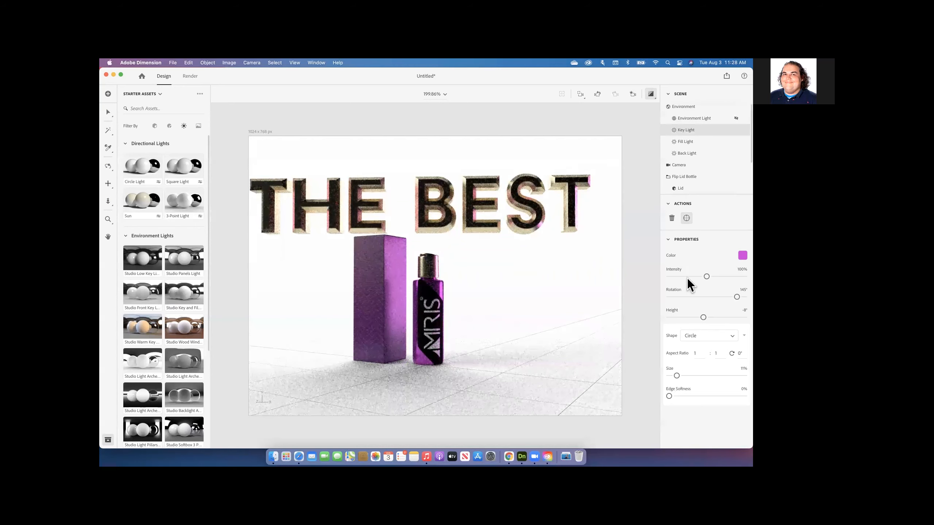
key(super+z)
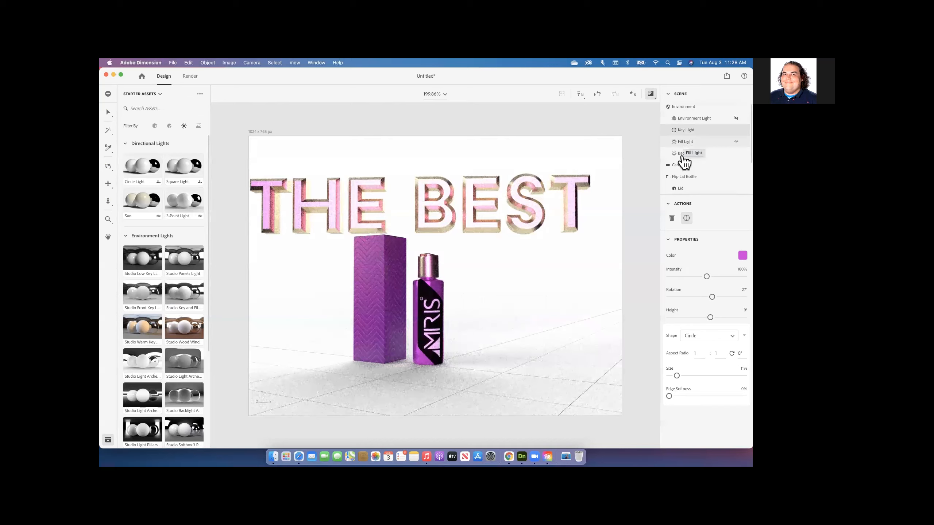
Toggle the visibility of the back light and fill light to compare how each one affects the scene
click(736, 154)
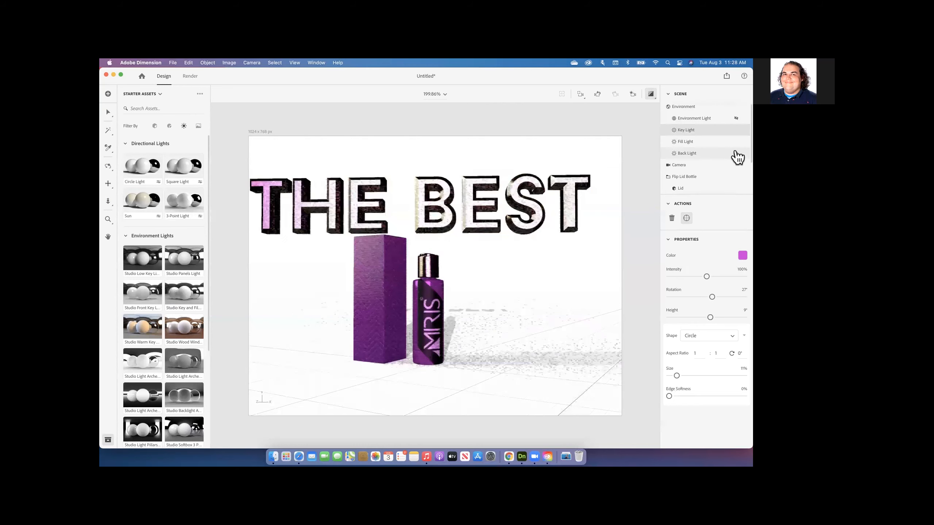
click(736, 153)
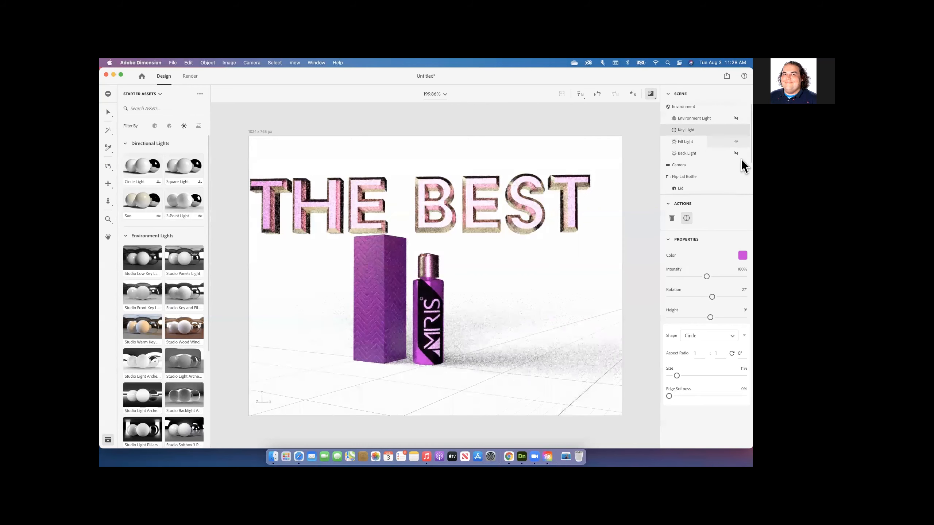
click(735, 148)
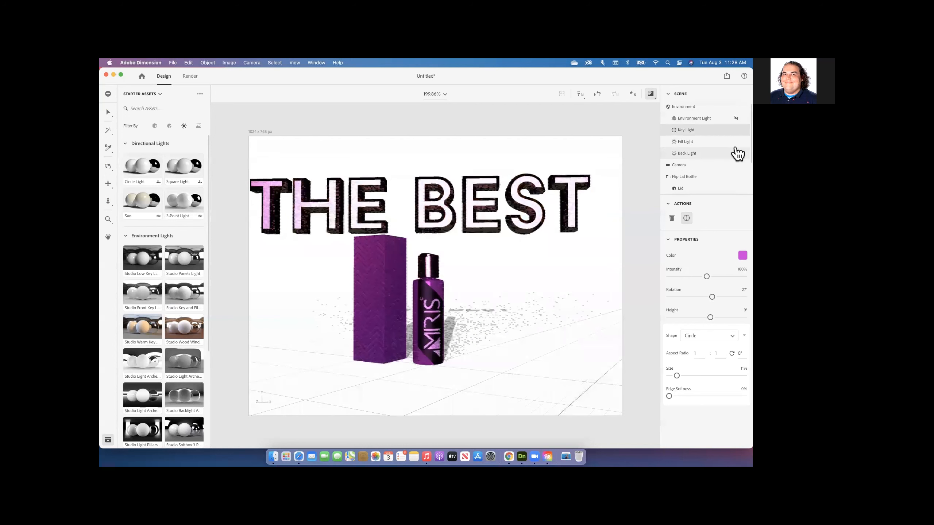
click(736, 153)
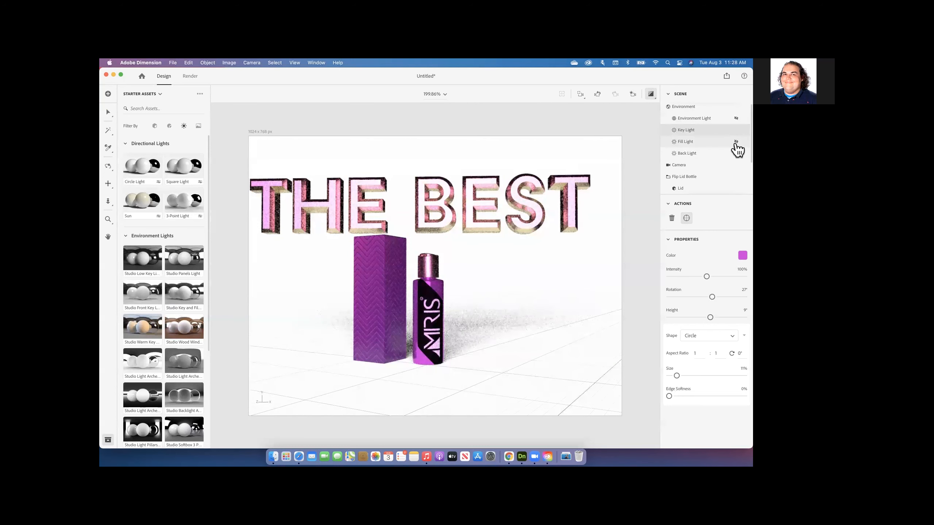
click(735, 142)
click(736, 141)
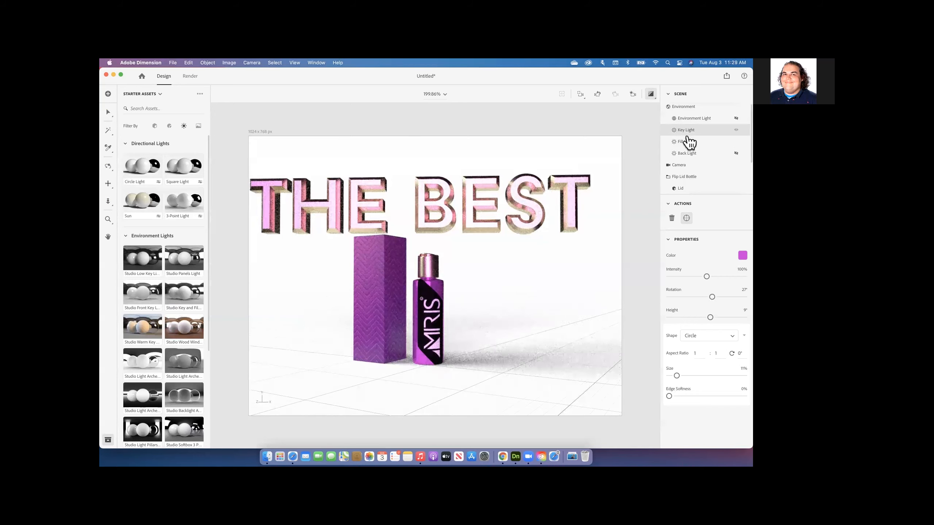
Delete the key, fill and back lights from the scene
click(688, 156)
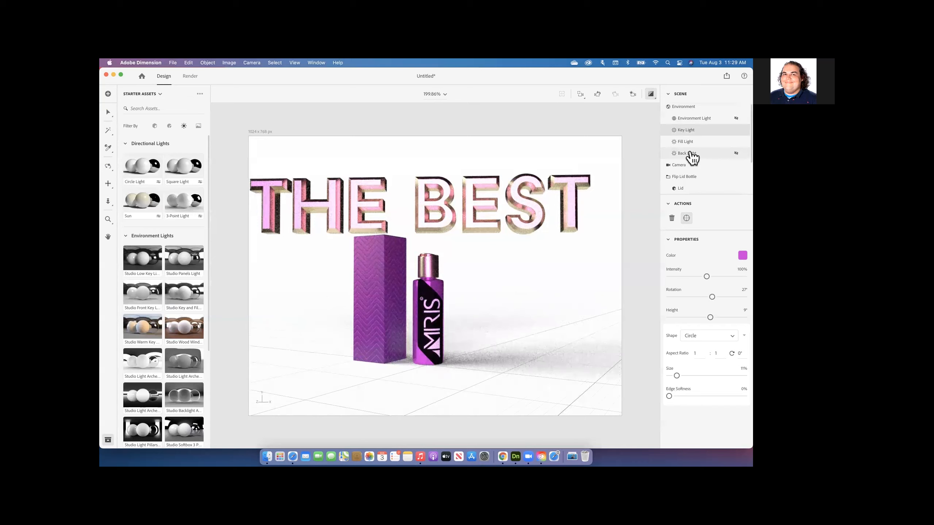
shift+click(691, 142)
shift+click(688, 130)
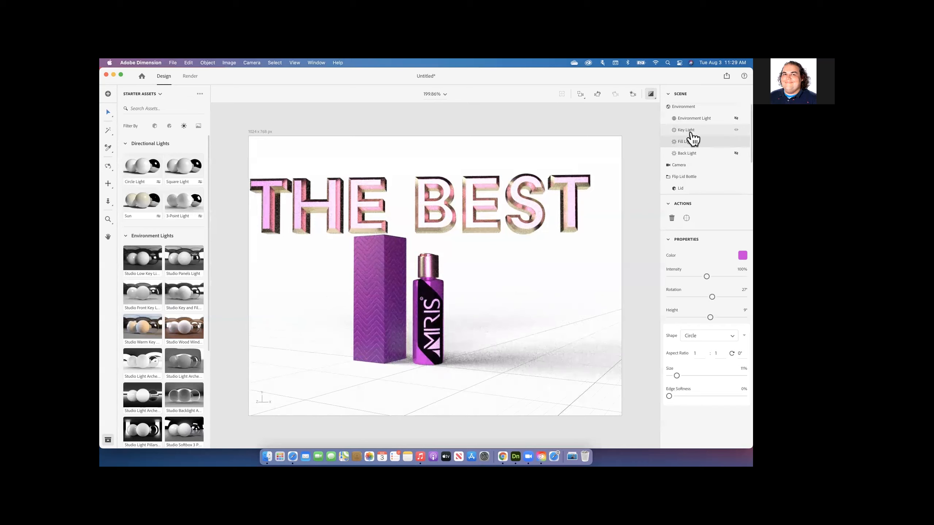
click(691, 133)
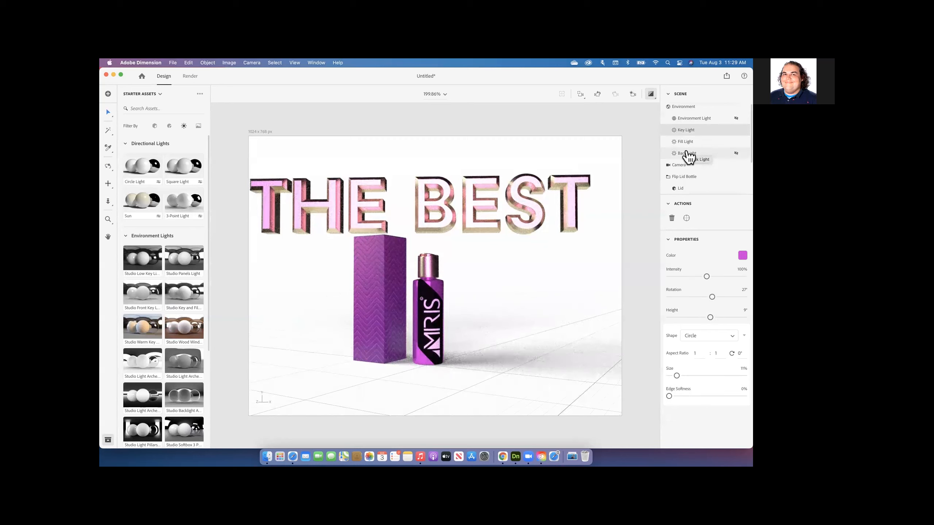
click(688, 154)
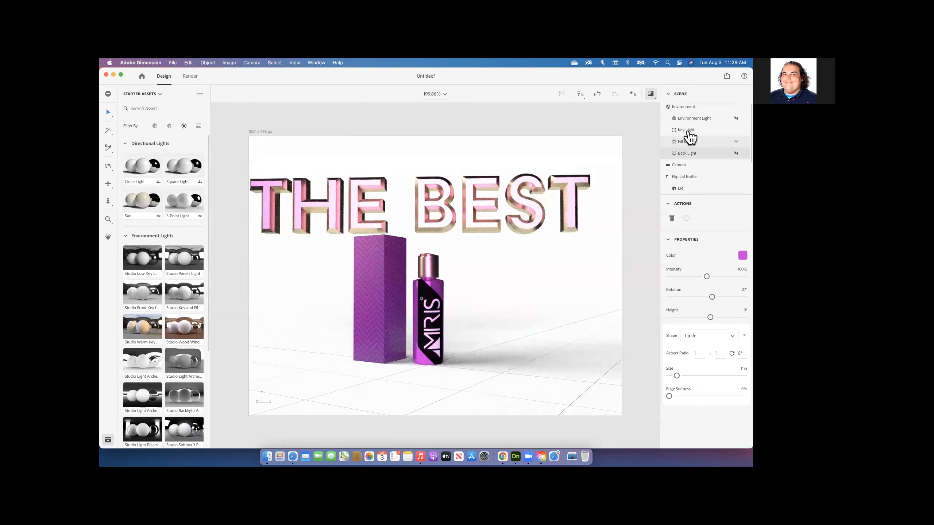
click(688, 137)
click(686, 131)
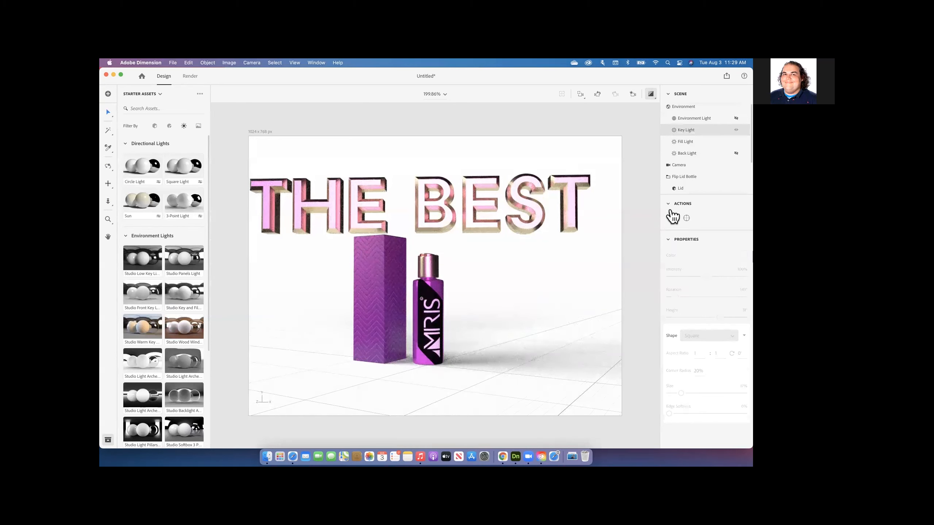
click(672, 218)
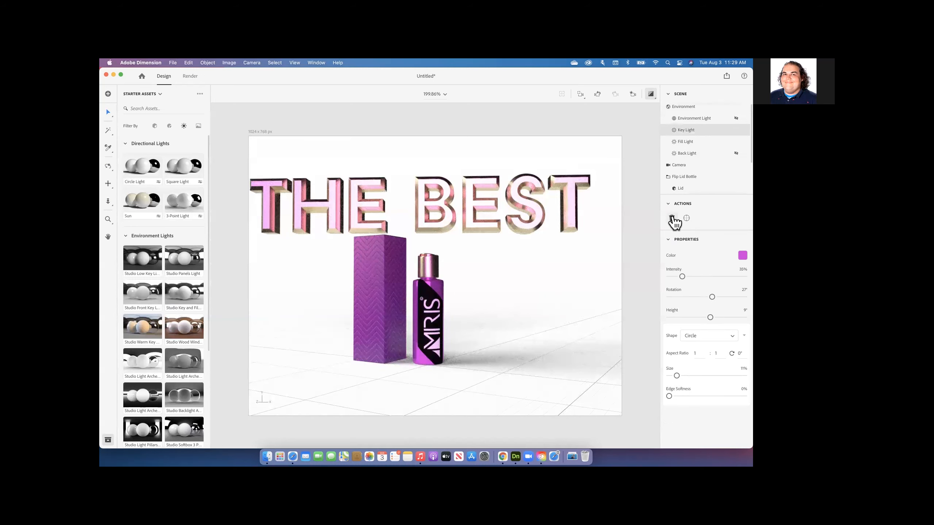
click(672, 219)
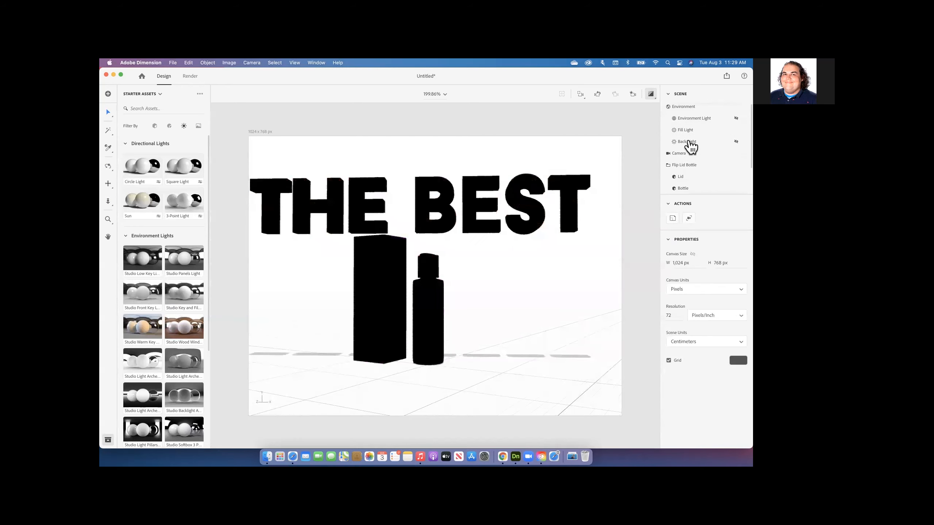
click(687, 131)
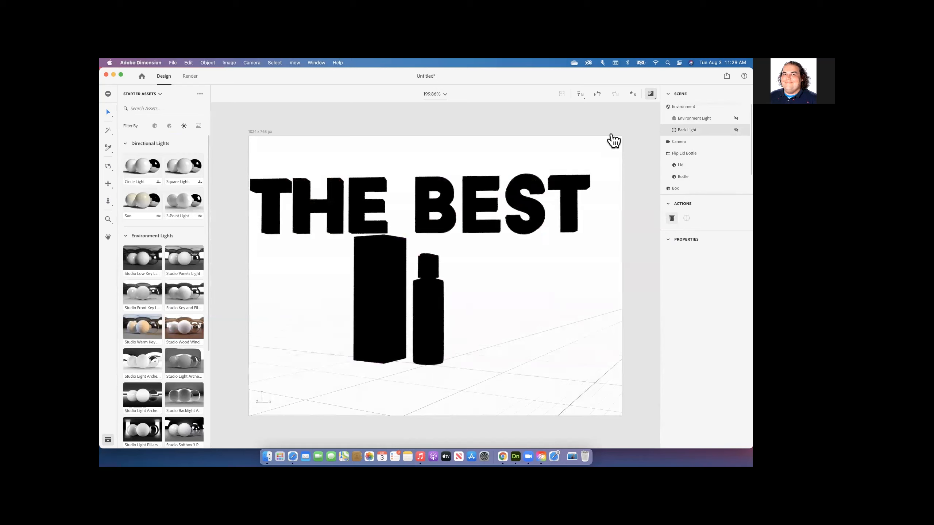
key(Delete)
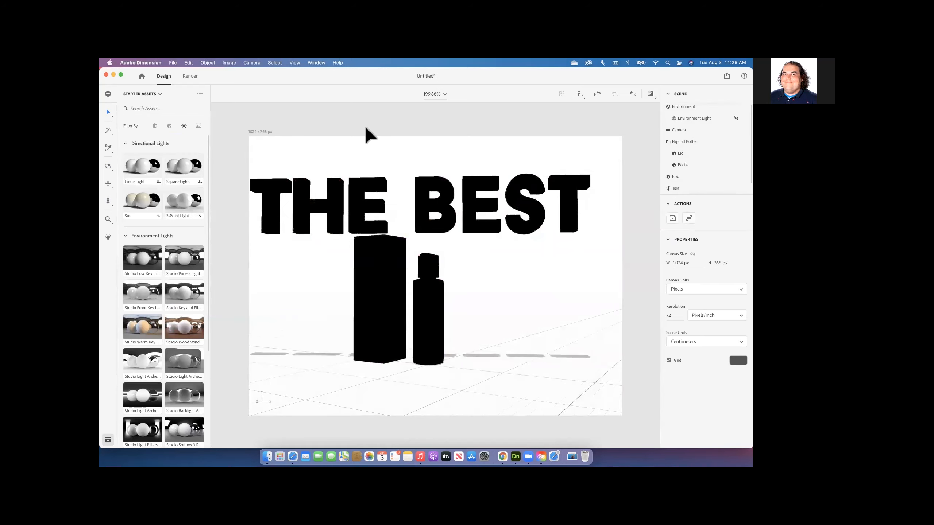
Add a Sun light and set its rotation to 26°, height to 17.9° and cloudiness to 63%, with the render preview on
click(149, 208)
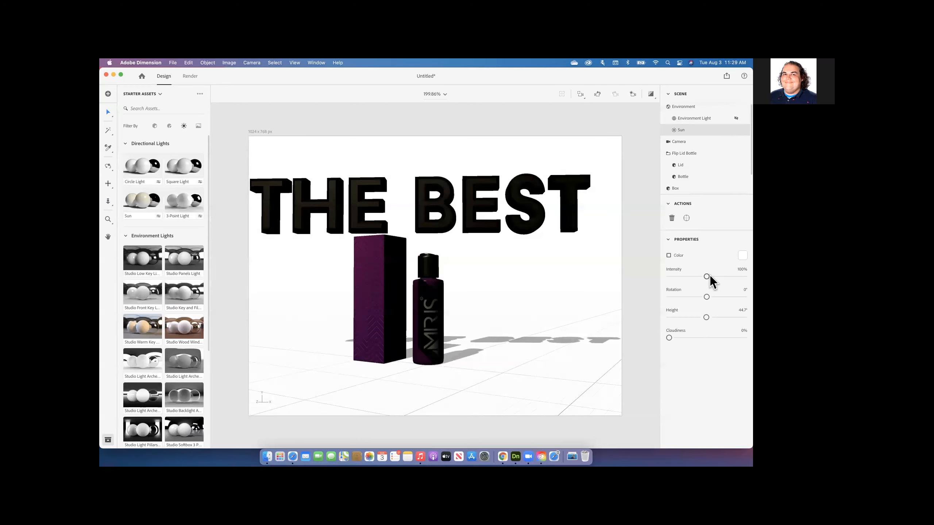
drag(707, 298, 742, 301)
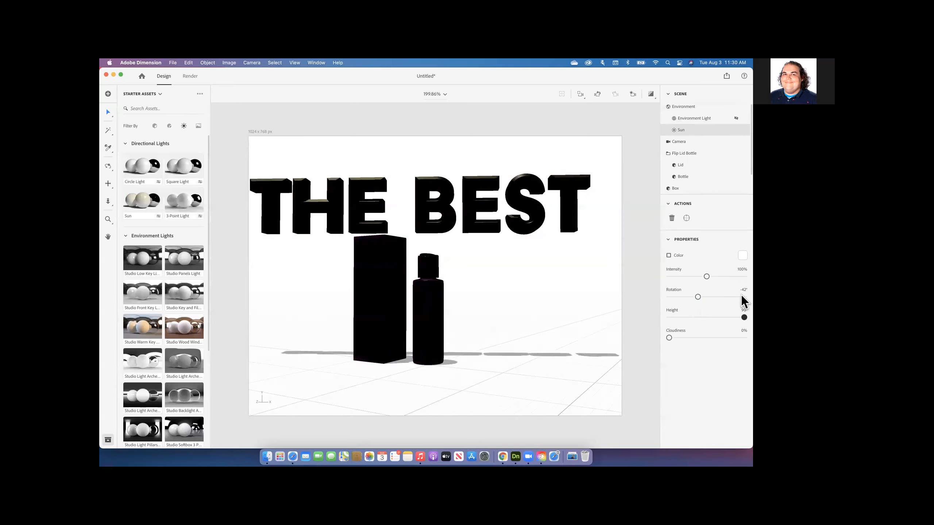
click(677, 317)
drag(673, 310, 717, 335)
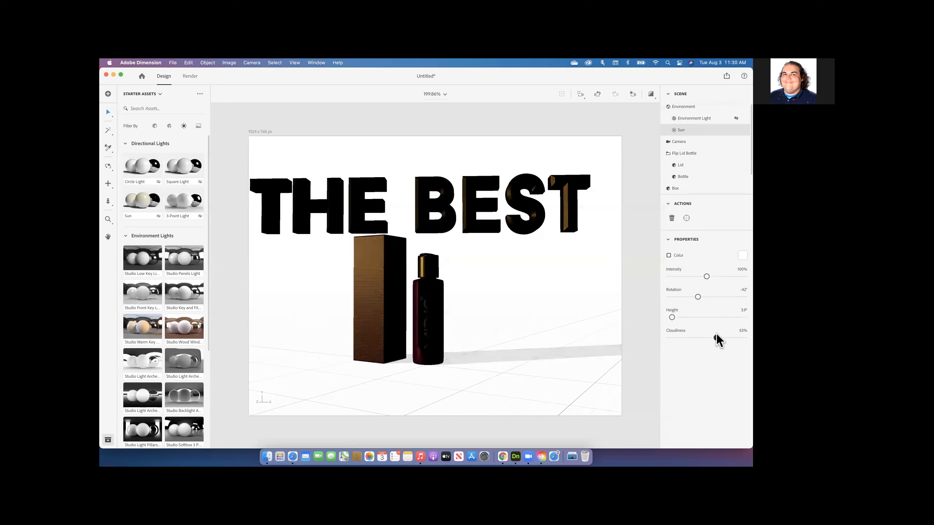
click(650, 94)
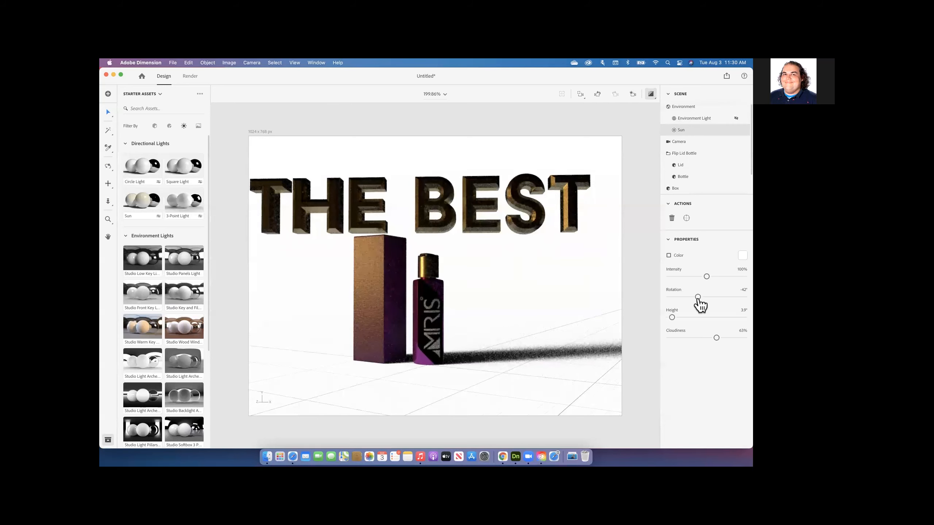
drag(698, 298, 683, 313)
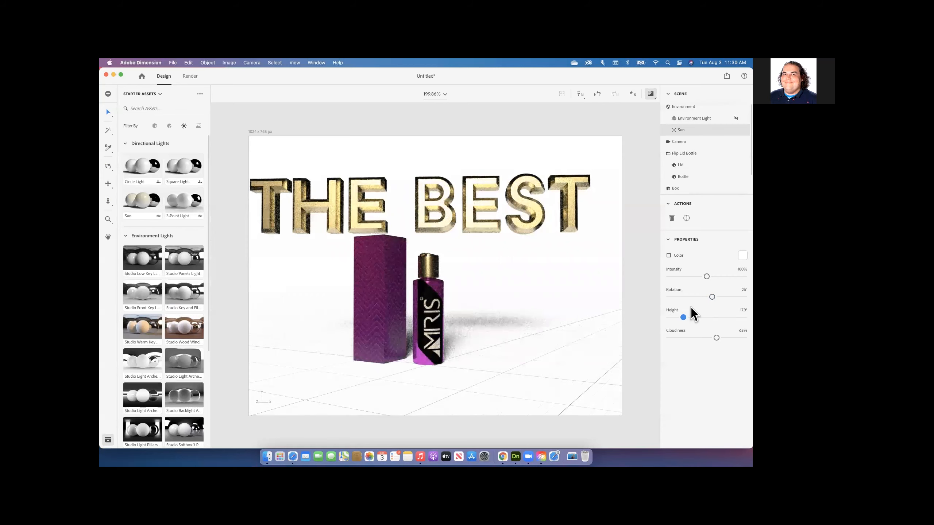
Save a PNG snapshot of the scene to the Desktop as "The Best Snapshot"
key(1)
drag(302, 311, 277, 306)
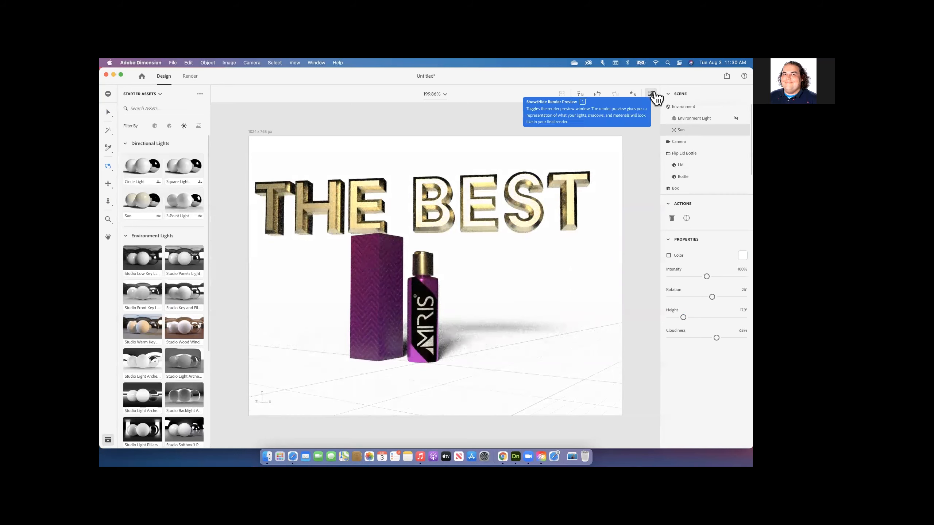
click(726, 77)
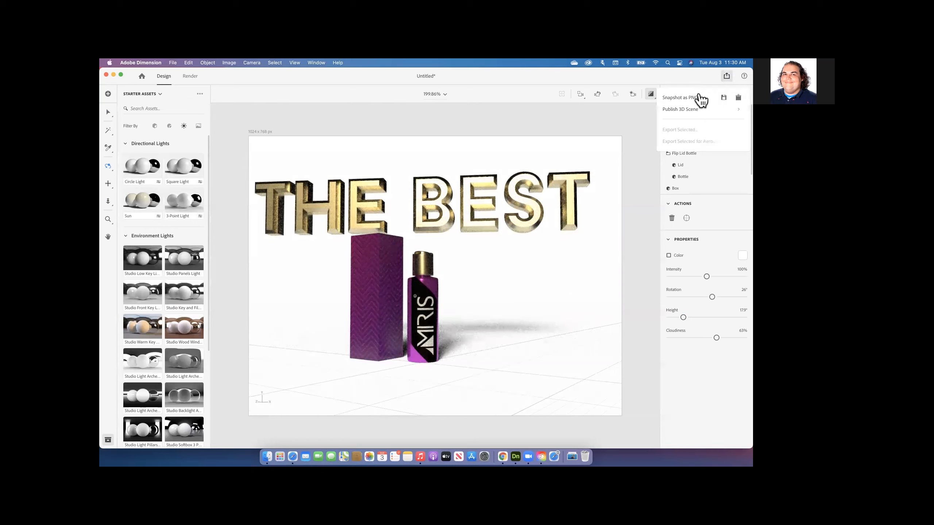
click(725, 102)
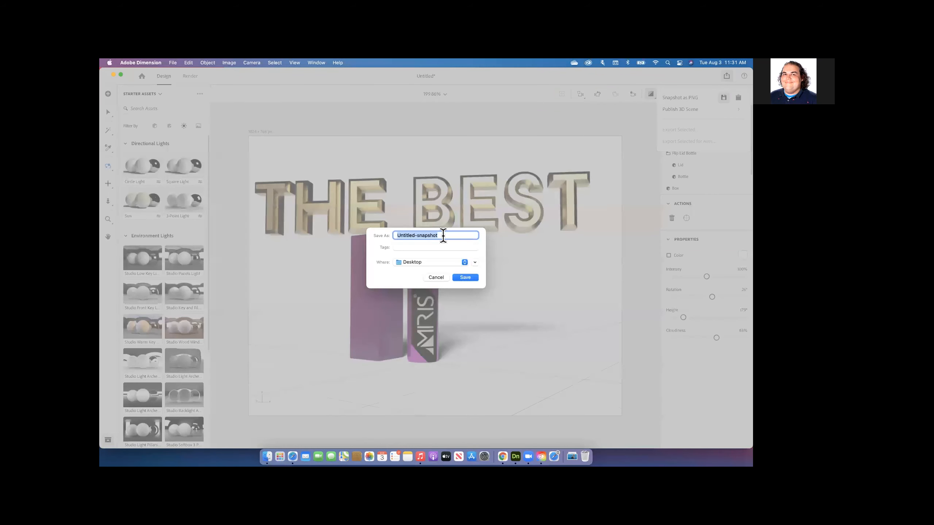
text(The Best Snapshot)
key(Return)
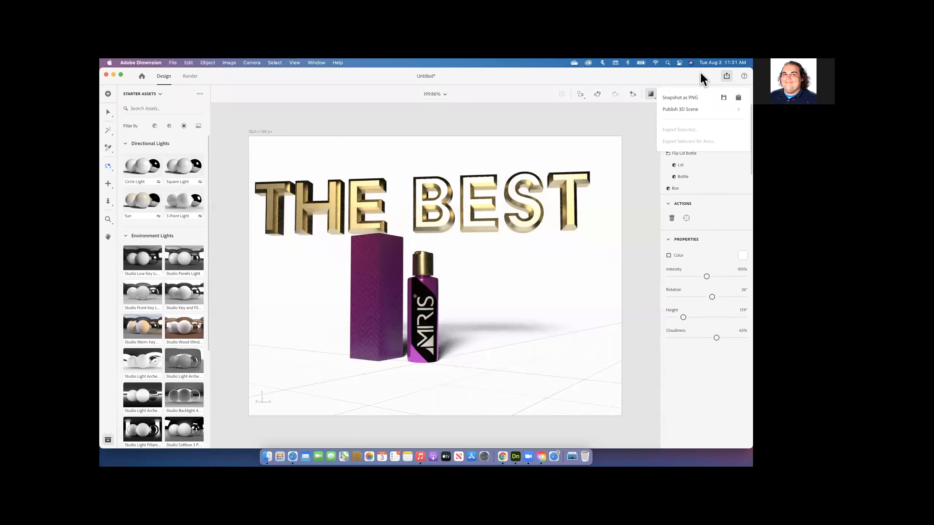
click(286, 359)
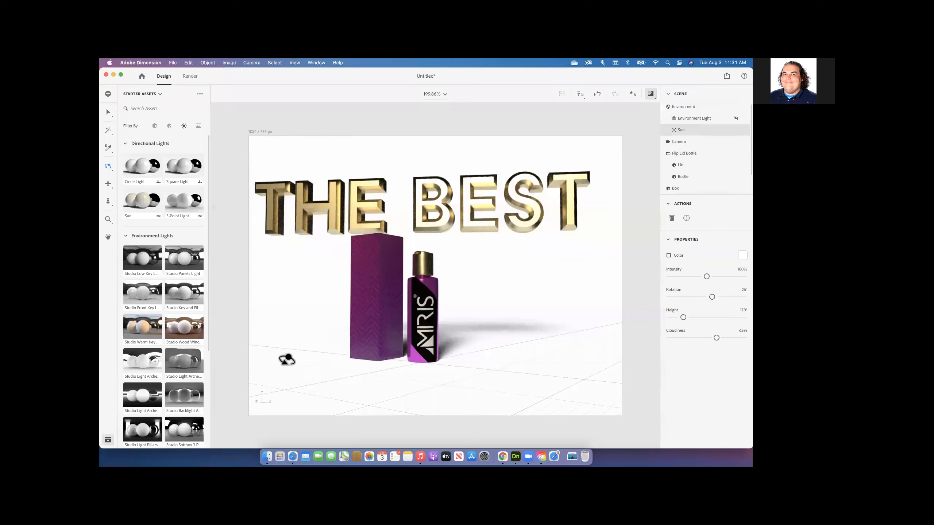
Switch to Finder, locate The Best Snapshot.png on the Desktop and preview the image
click(263, 449)
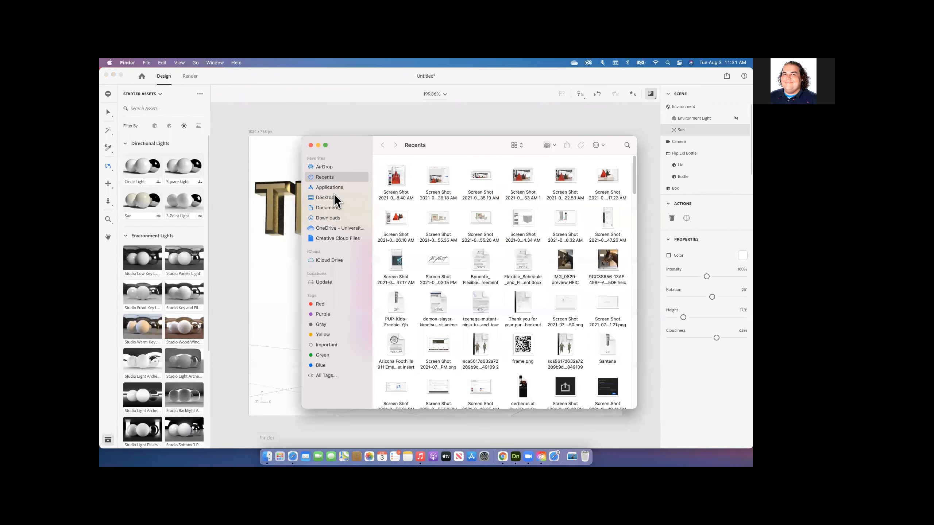
click(334, 196)
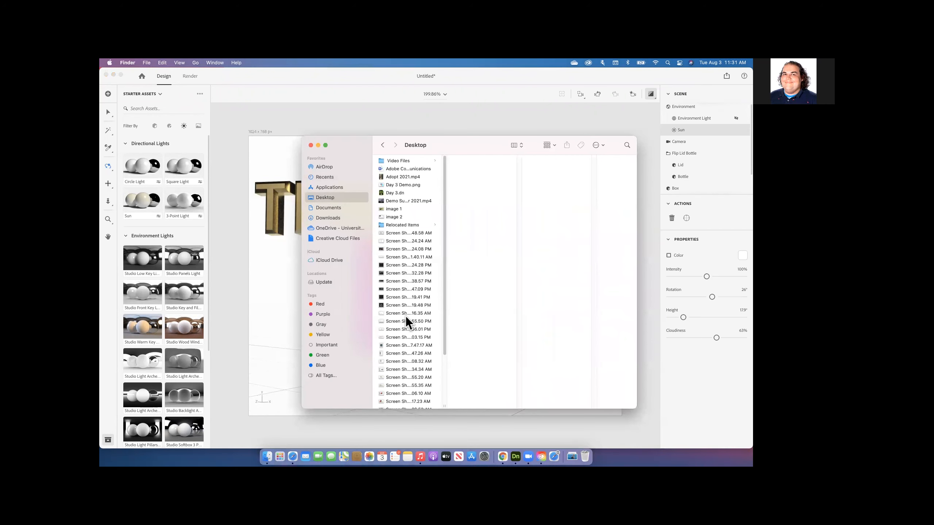
scroll(405, 315, down, 4)
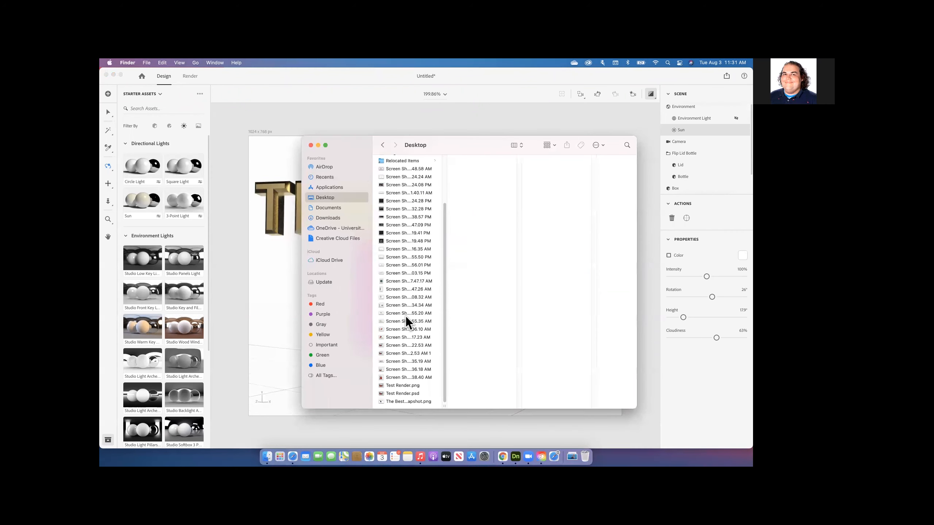
click(412, 401)
key(space)
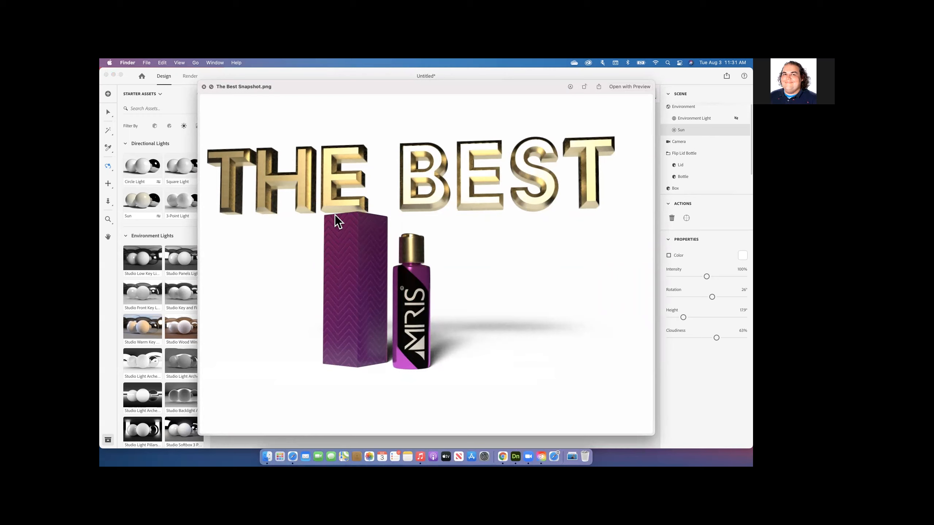
key(space)
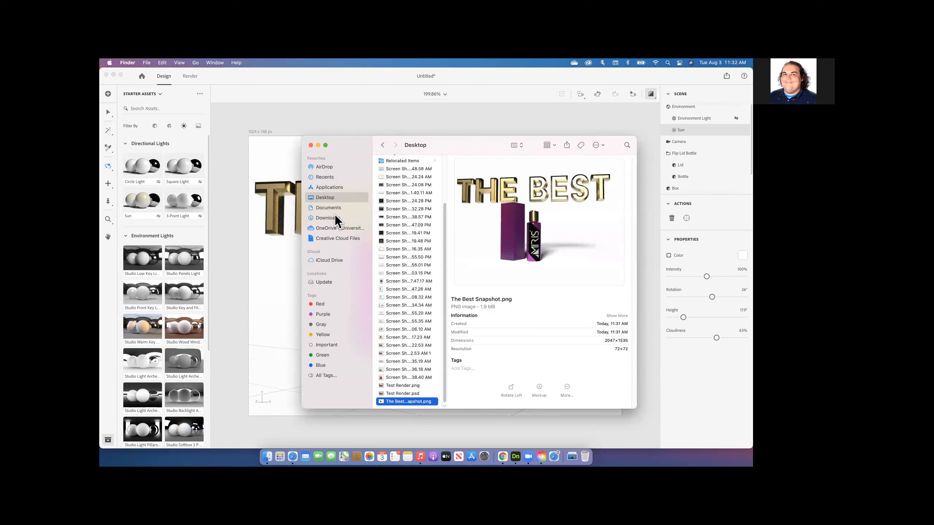
View The Best Snapshot.png in an enlarged quick preview and close the preview again
key(space)
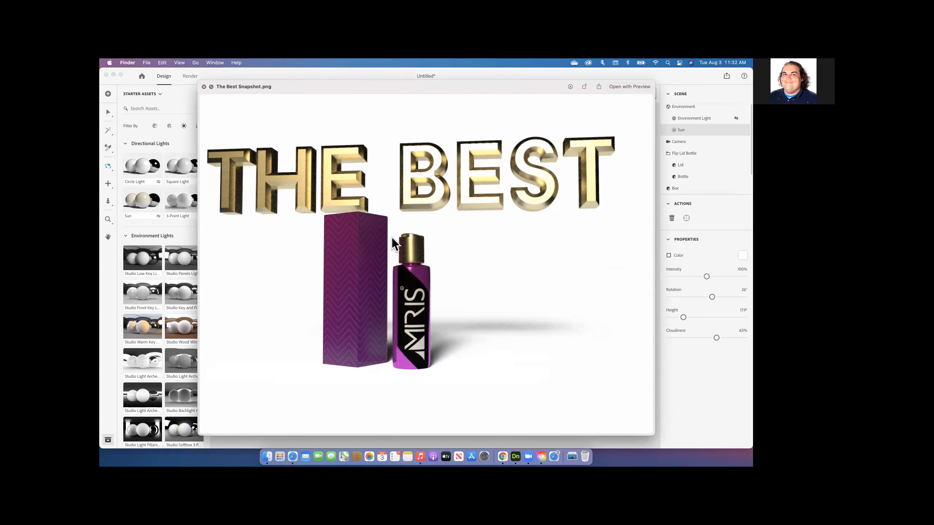
click(203, 86)
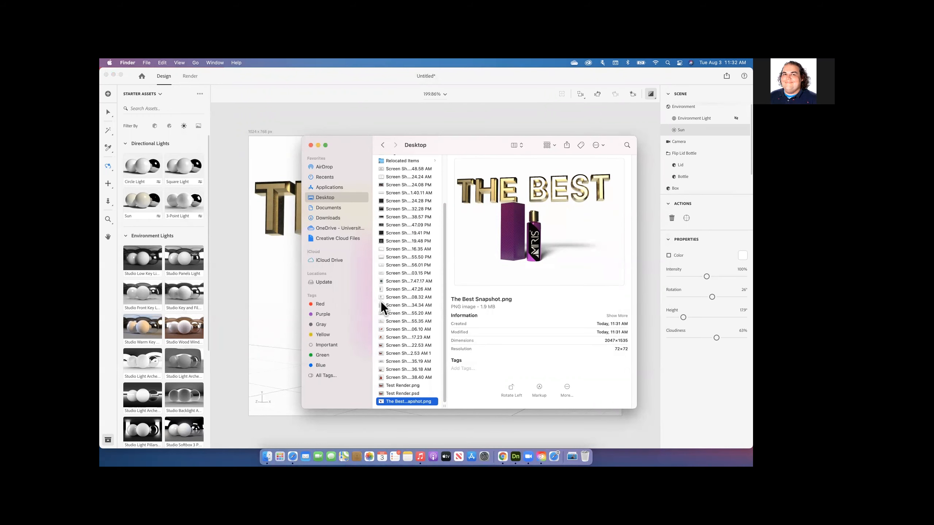
key(space)
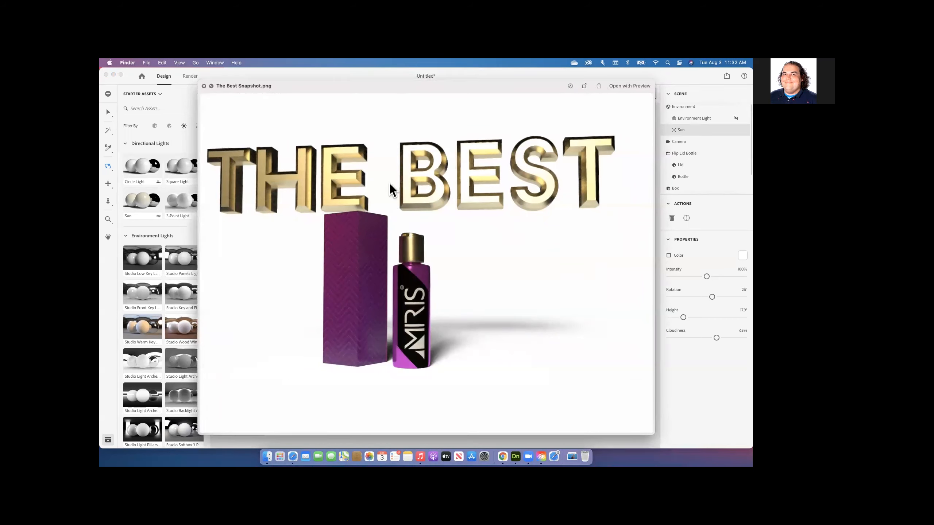
key(space)
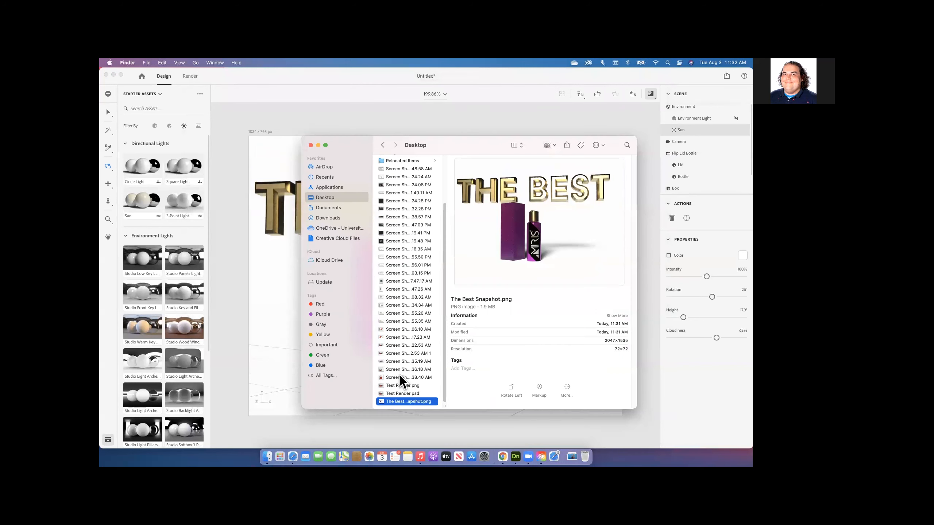
Select Test Render.png on the Desktop and view it in an enlarged quick preview
click(399, 379)
click(399, 385)
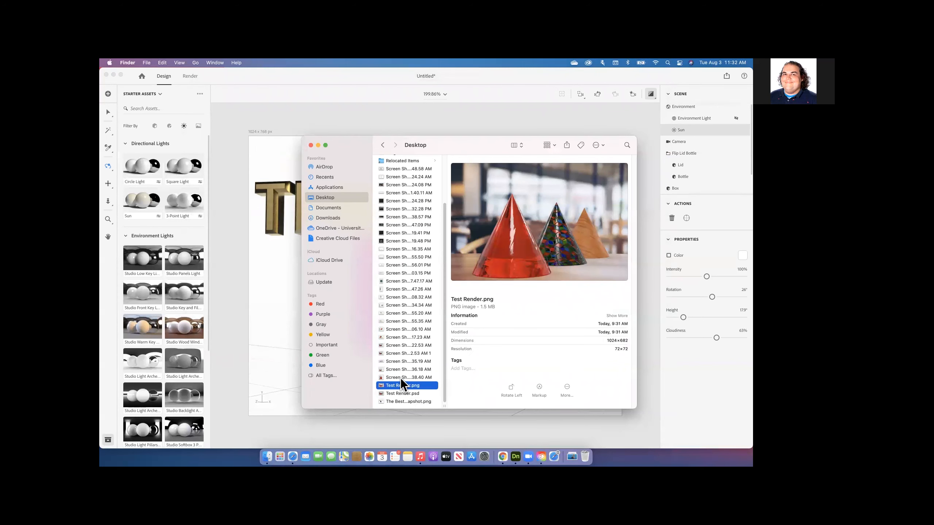
key(space)
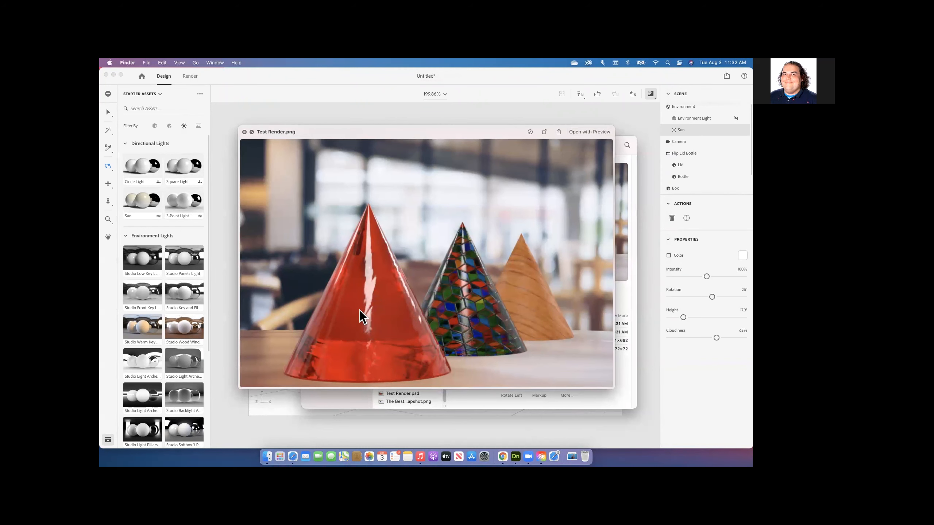
key(space)
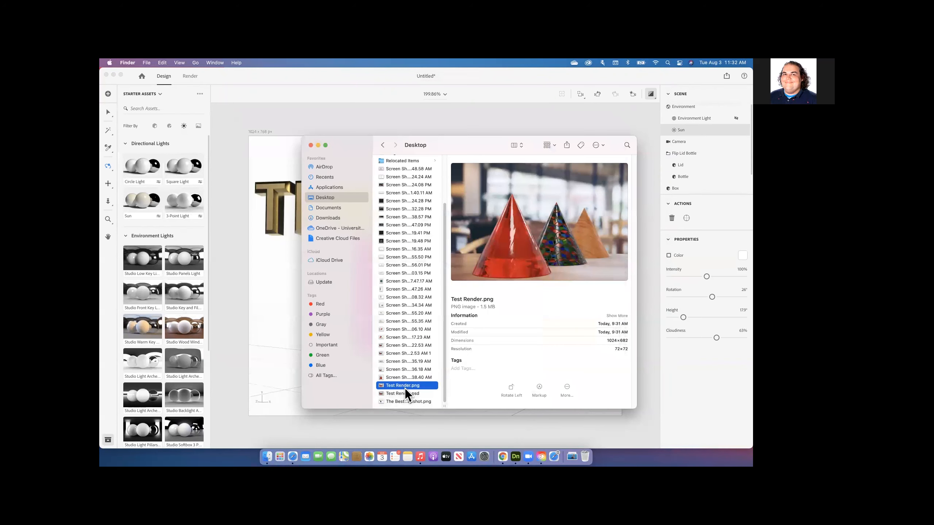
Open Test Render.png in Preview, examine the cones' render quality up close, and close the image and the Finder window
double_click(405, 387)
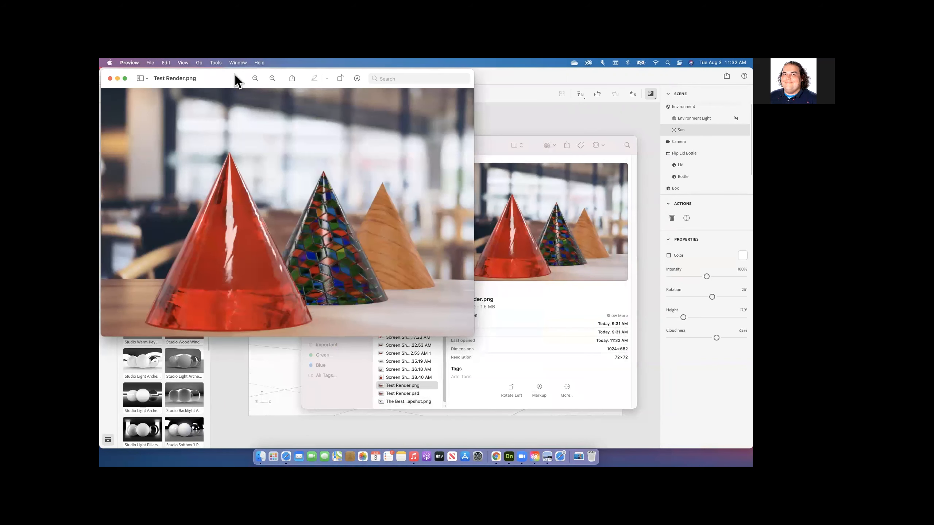
click(272, 79)
click(272, 78)
click(272, 78)
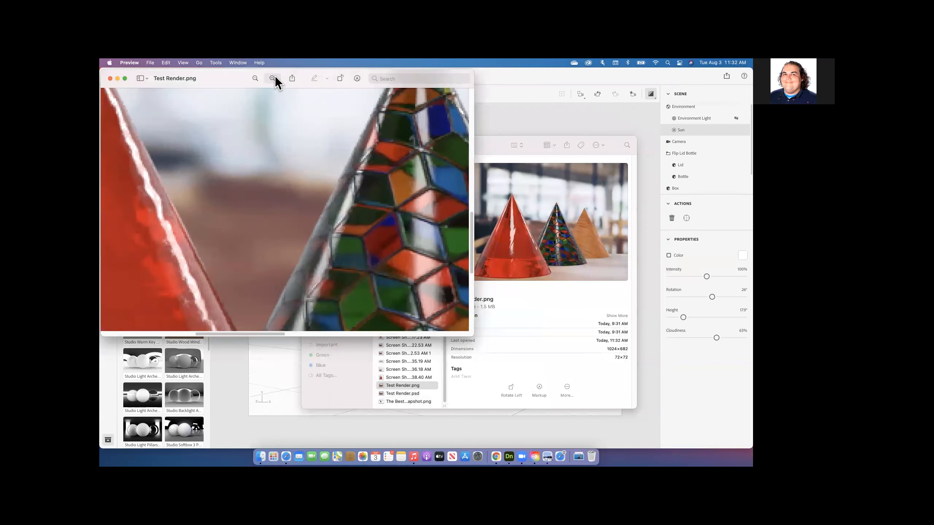
click(257, 79)
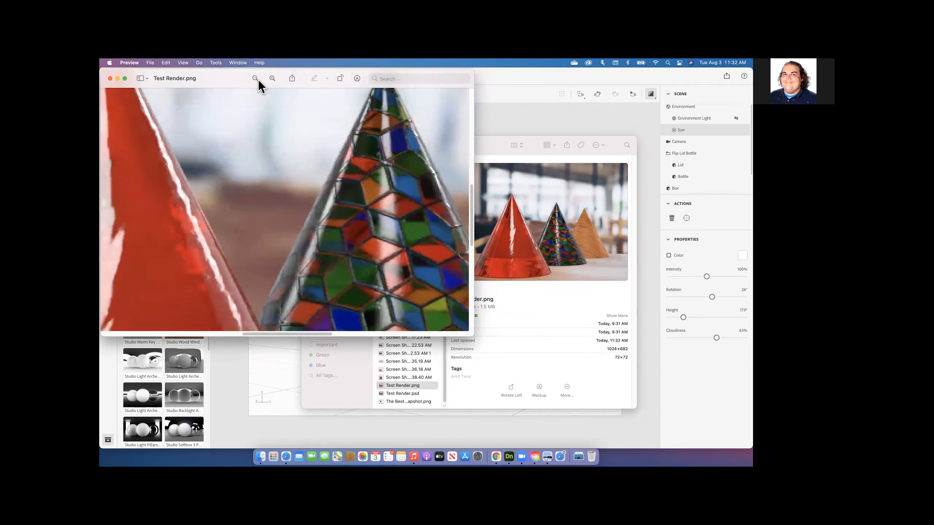
click(257, 79)
click(257, 79)
click(258, 79)
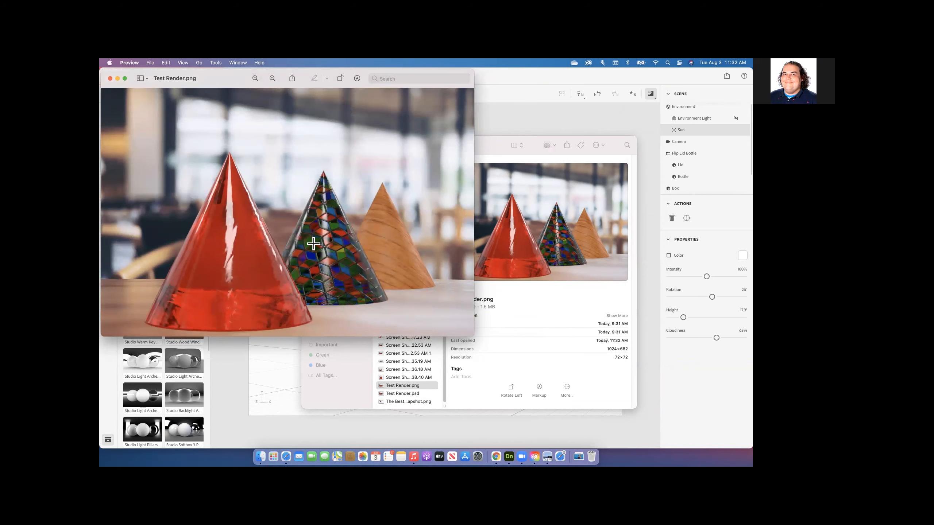
click(109, 79)
click(310, 145)
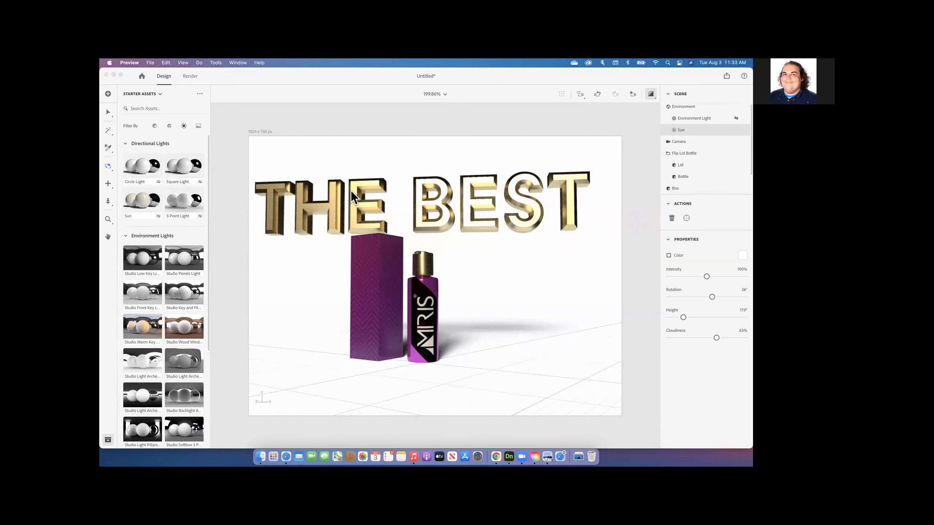
Return to Adobe Dimension, filter the starter assets to images and apply the café Table image as the scene background
click(170, 108)
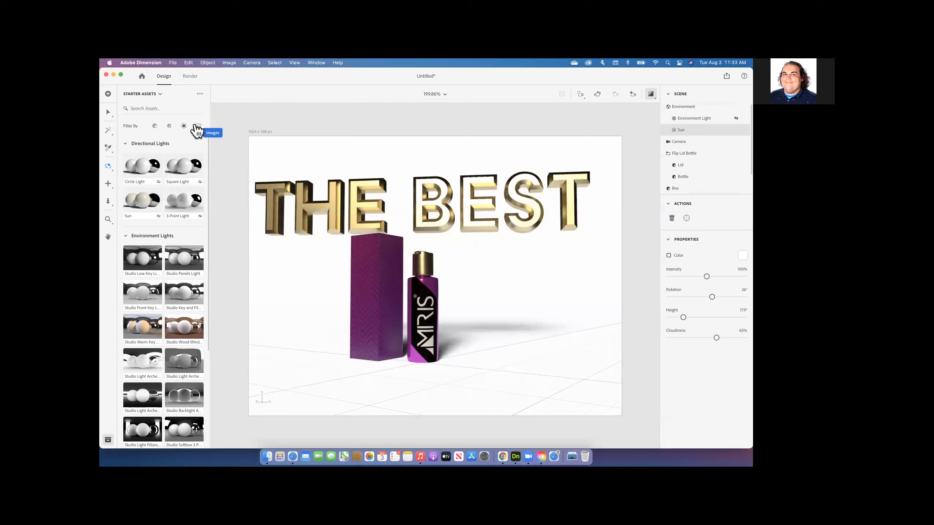
click(198, 126)
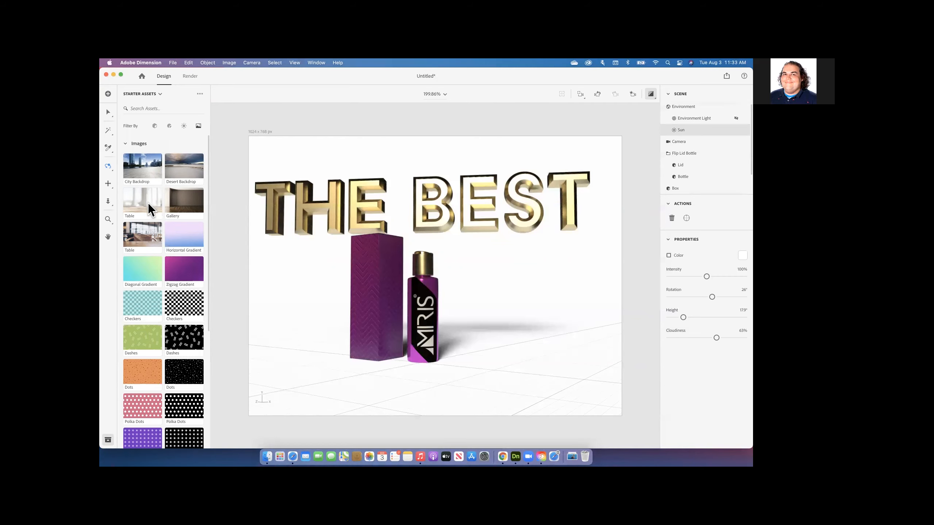
click(158, 236)
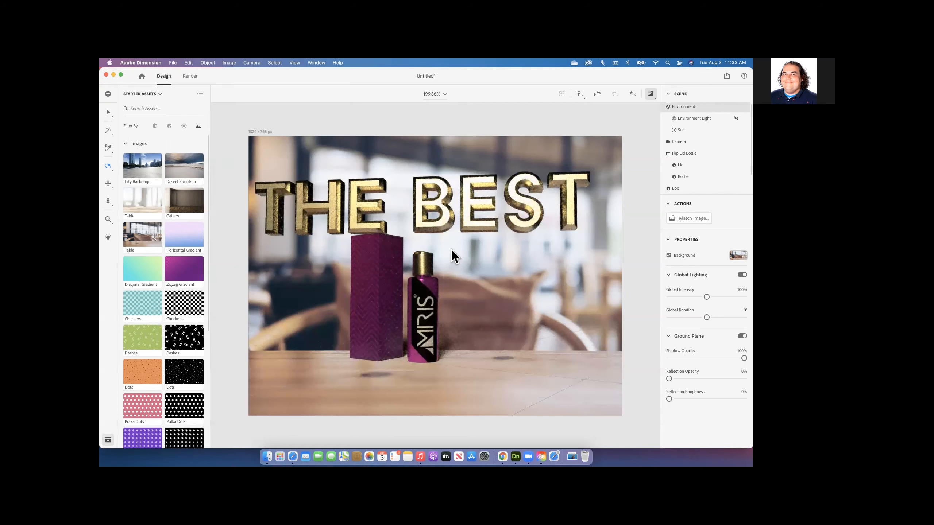
Match the scene to the background image, resizing the canvas to Image Aspect Ratio, creating Multiple Lights and matching the camera perspective
click(107, 166)
drag(389, 348, 658, 263)
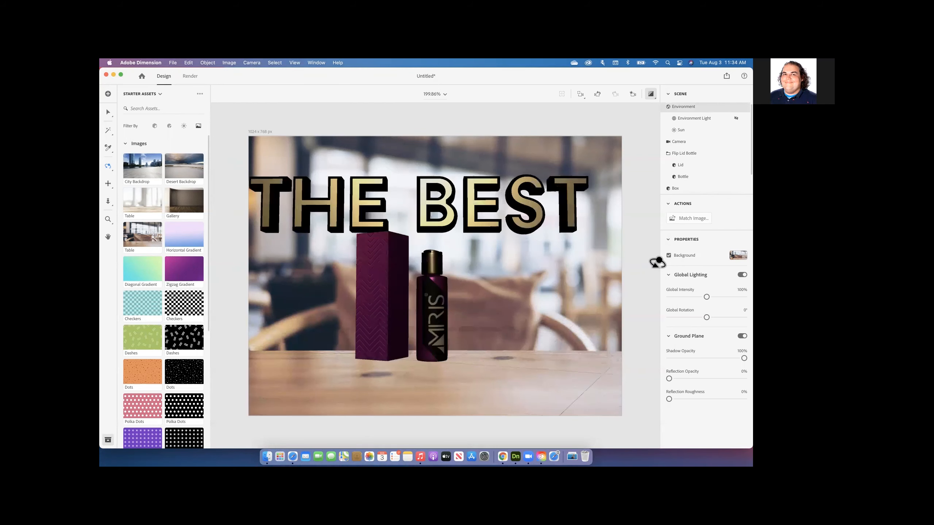
click(703, 217)
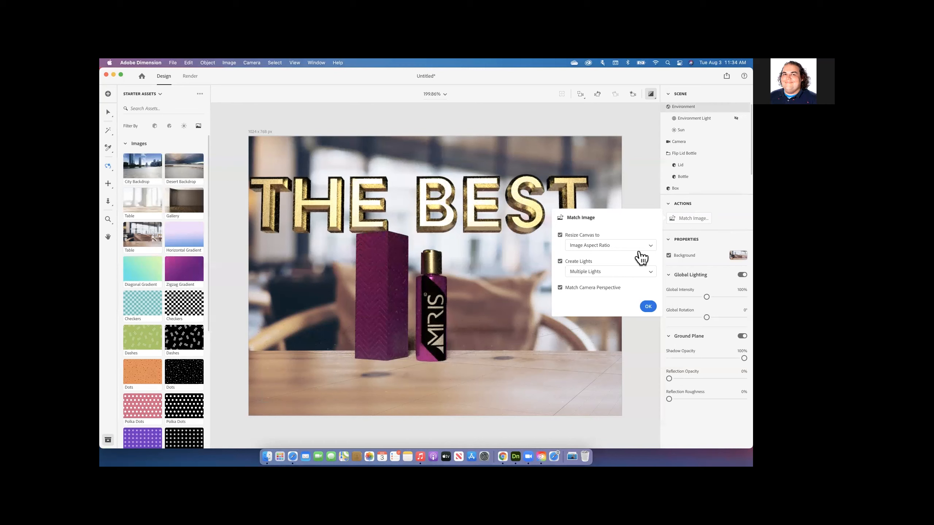
click(647, 307)
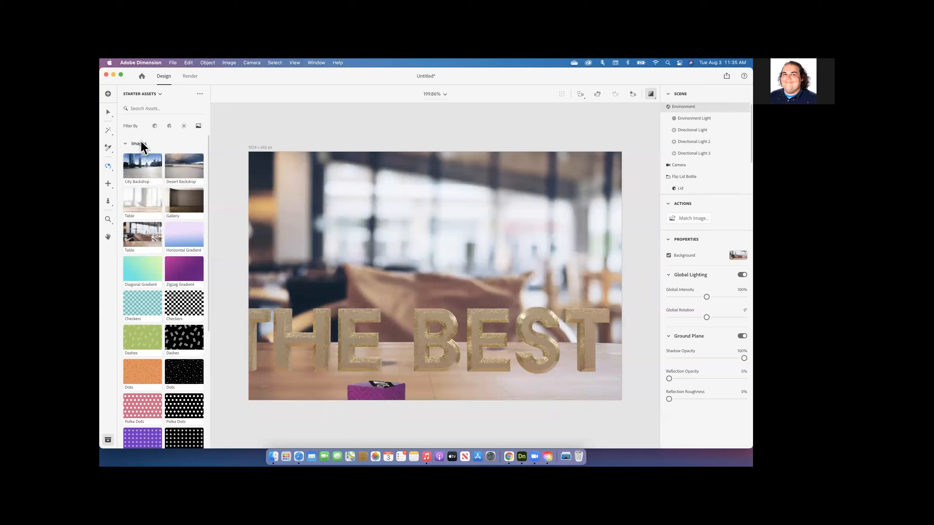
Pan and dolly the camera so the full text, box and bottle fit in the frame over the wooden table
click(108, 183)
drag(423, 311, 437, 179)
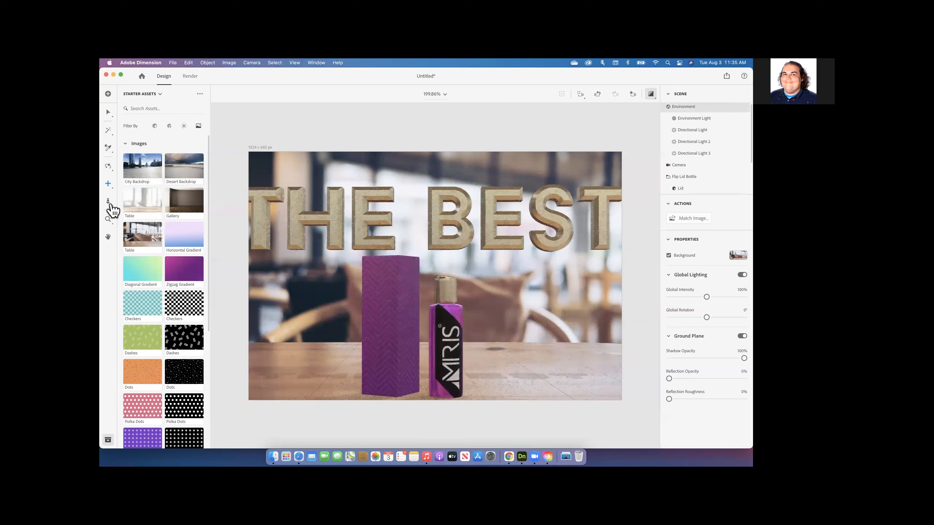
mouse_move(307, 230)
mouse_down()
mouse_move(304, 246)
mouse_move(305, 228)
mouse_up()
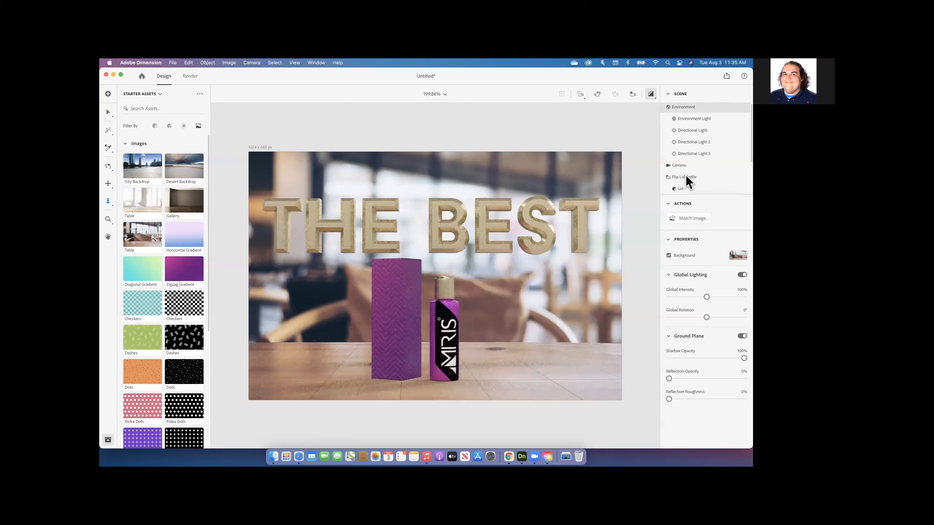
Turn off the render preview and set the Text object's X position to -30 cm and its X rotation to 4°
scroll(682, 176, down, 3)
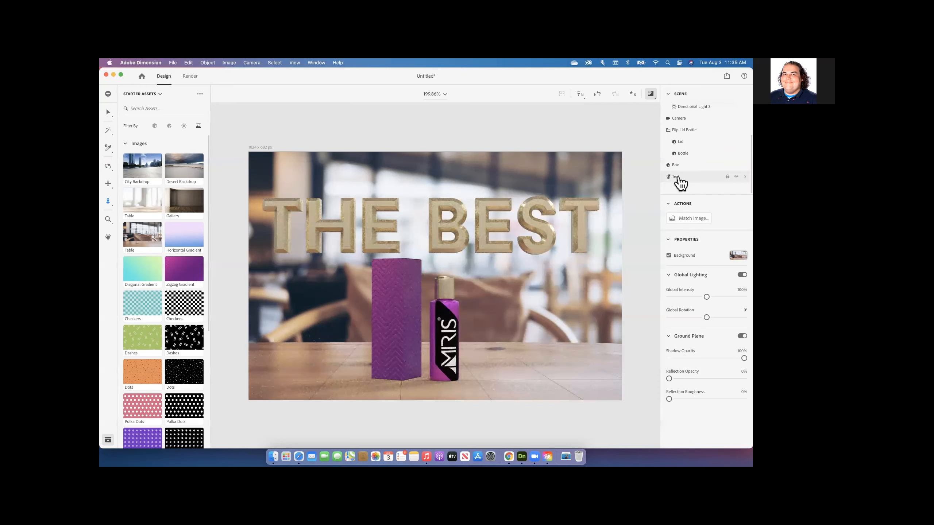
click(677, 177)
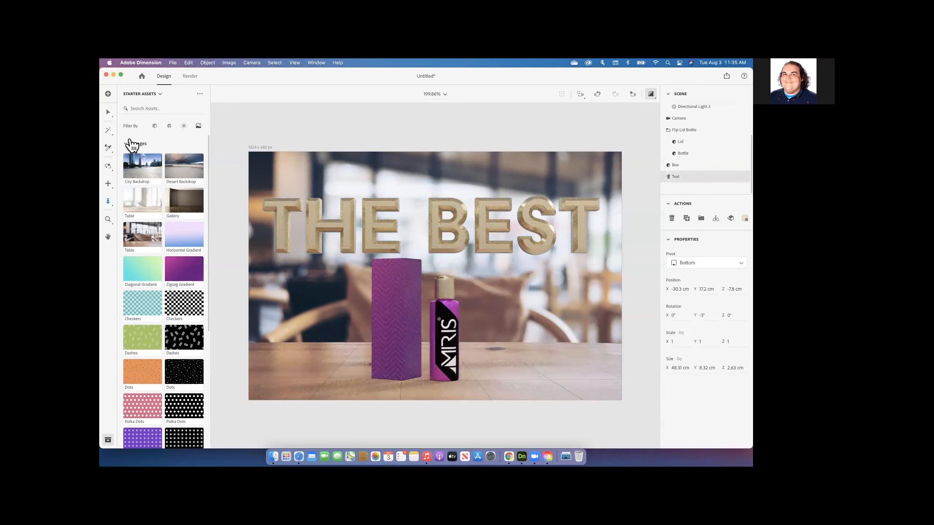
click(109, 113)
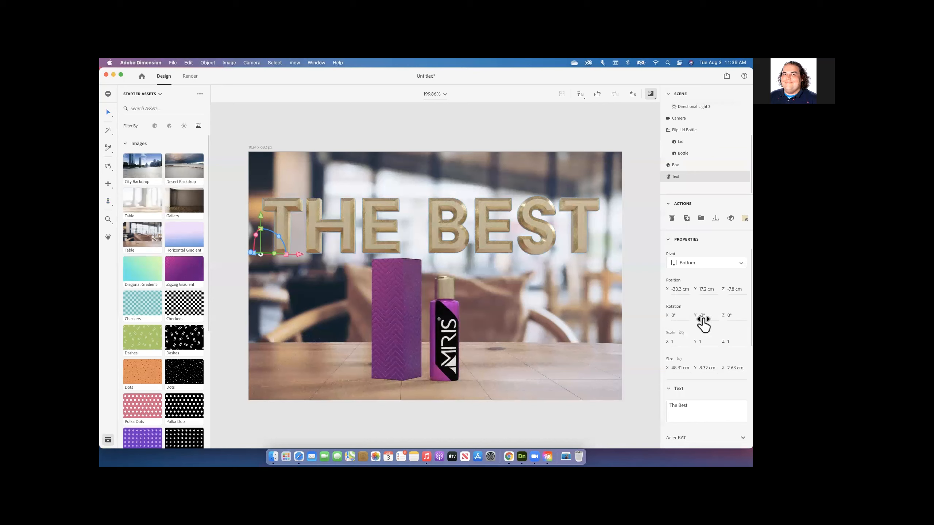
click(687, 312)
click(670, 314)
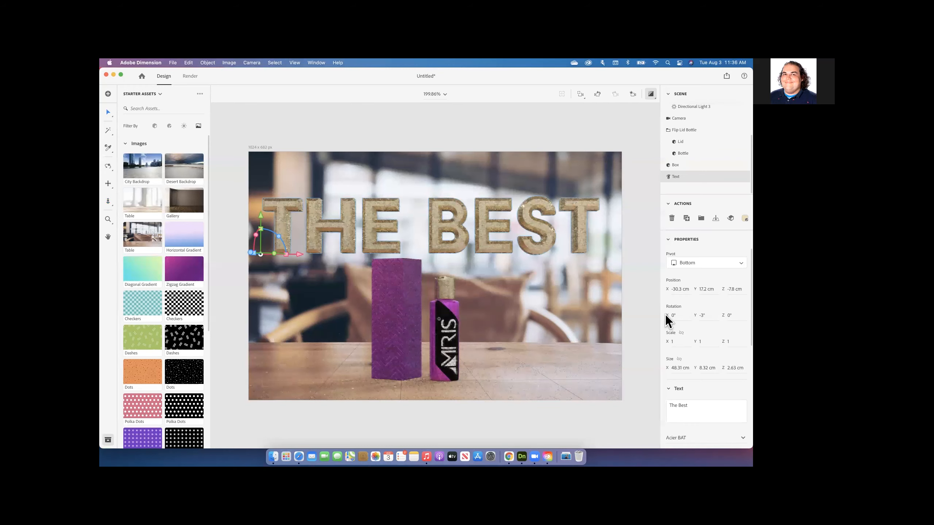
click(651, 94)
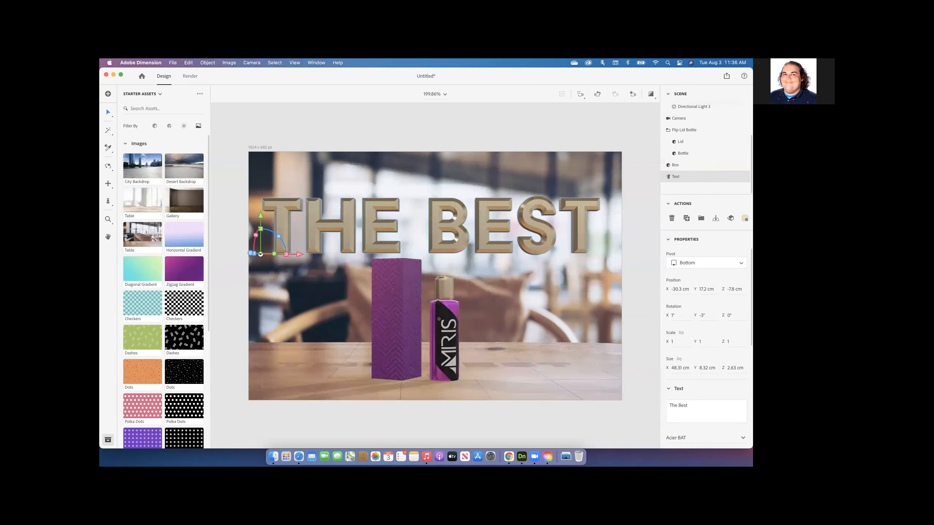
drag(679, 289, 680, 290)
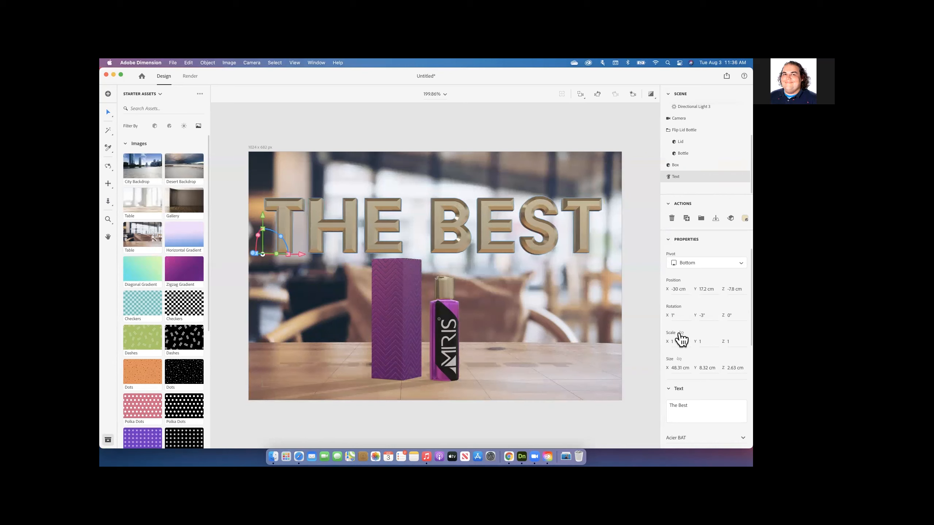
drag(678, 316, 680, 316)
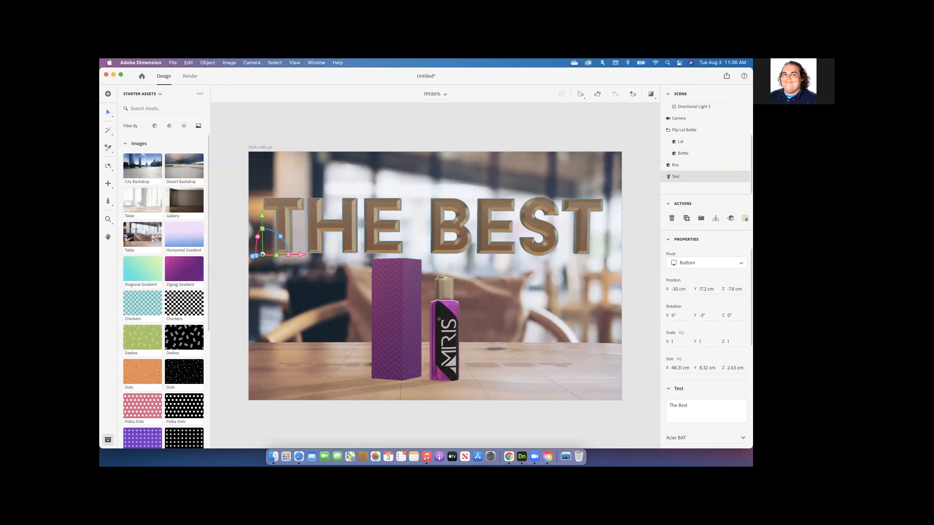
drag(679, 316, 675, 316)
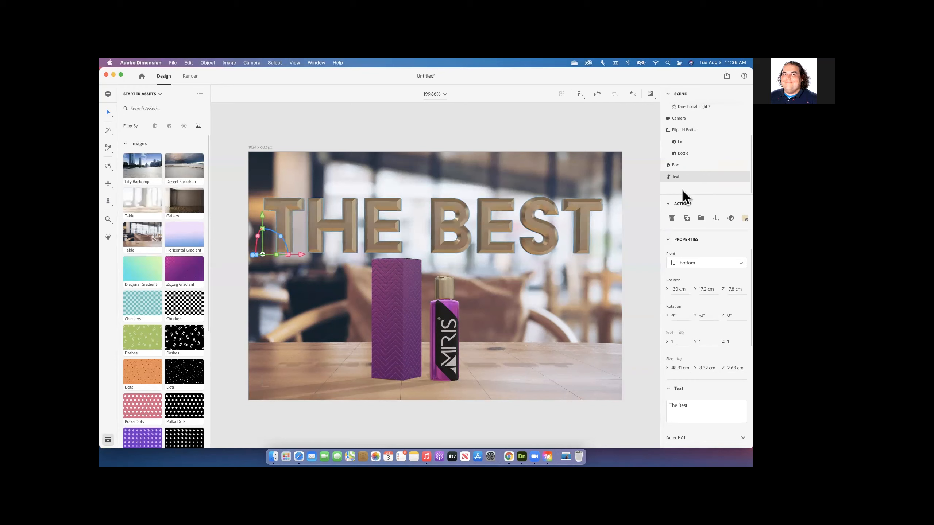
Move the Box and Flip Lid Bottle together to about X -3 cm and Z 6.6 cm on the ground plane, and deselect them
click(690, 165)
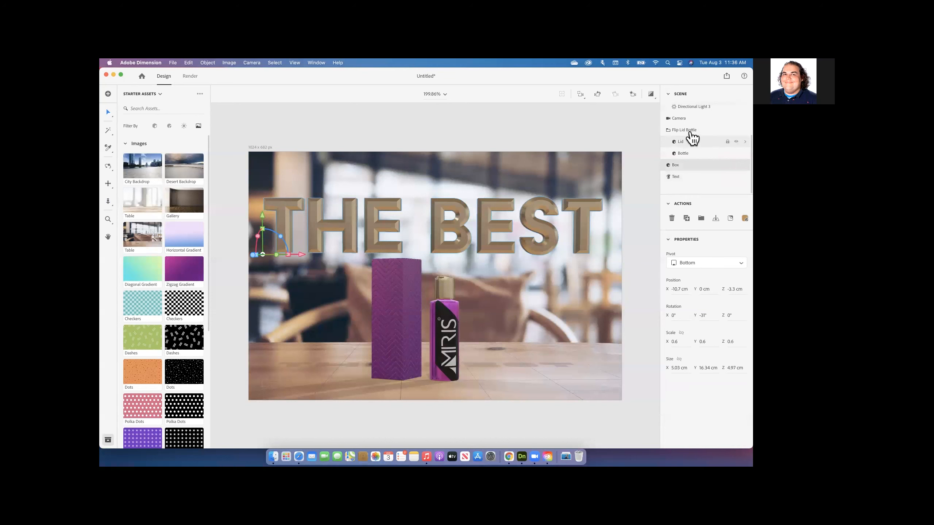
shift+click(689, 131)
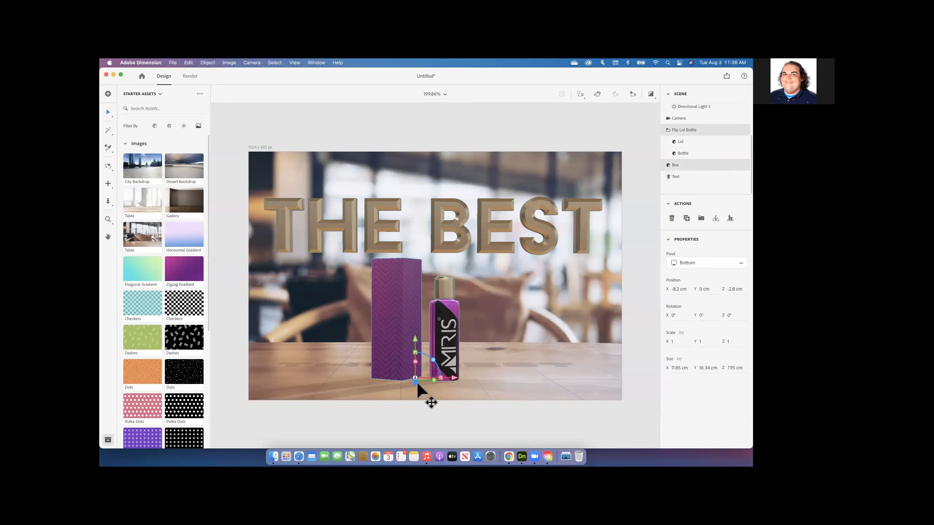
drag(416, 382, 495, 381)
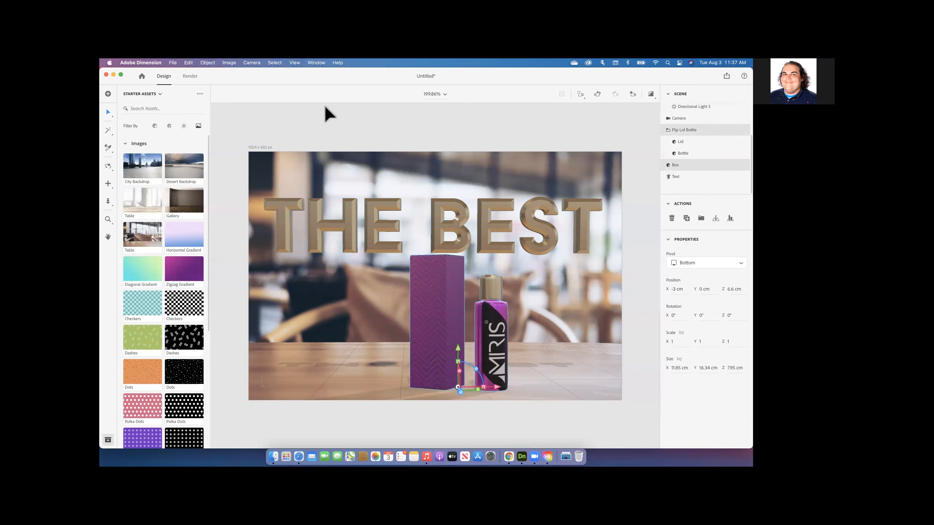
click(285, 183)
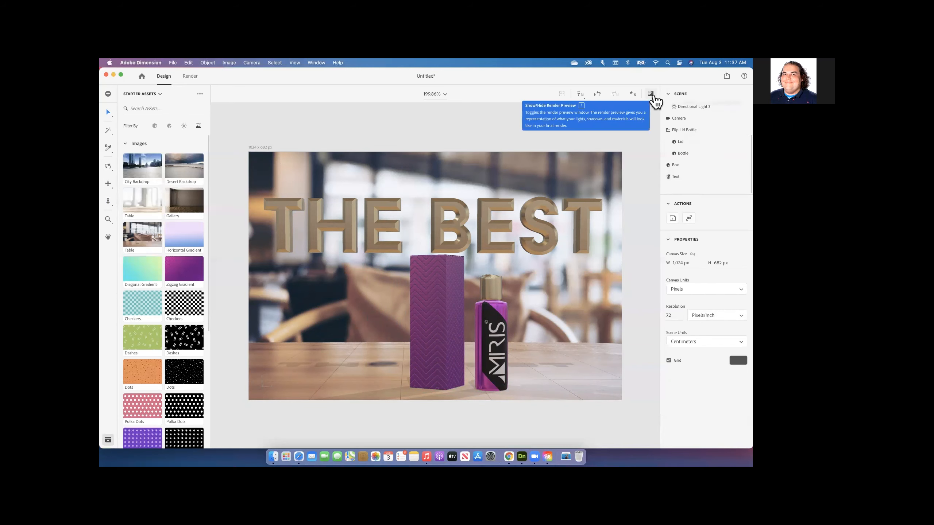
Turn on the render preview and export a PNG snapshot named The Best Table to the Desktop
click(651, 95)
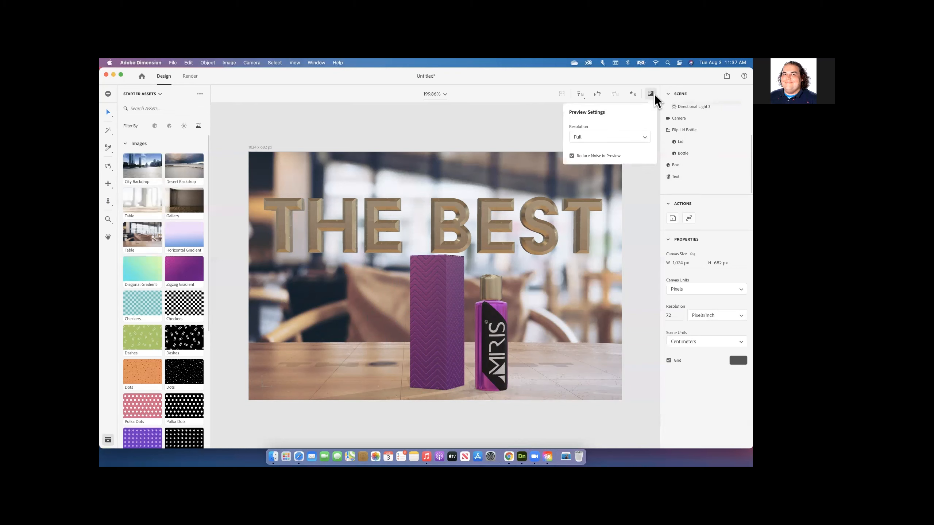
click(653, 95)
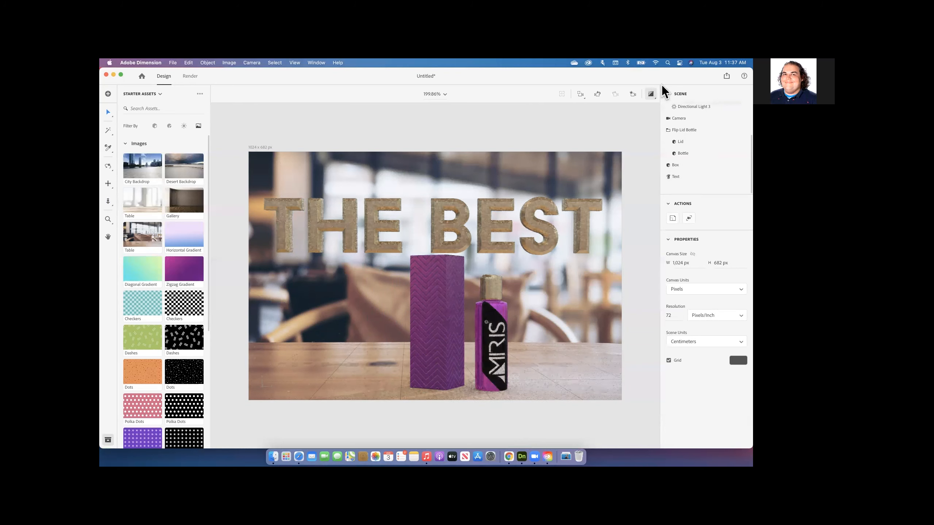
click(726, 76)
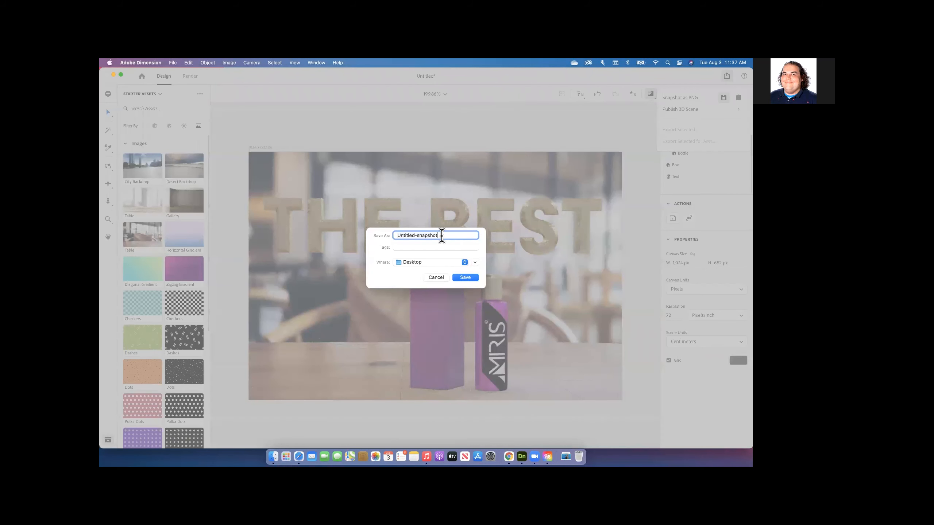
text(Teh )
text(Best Table)
key(Return)
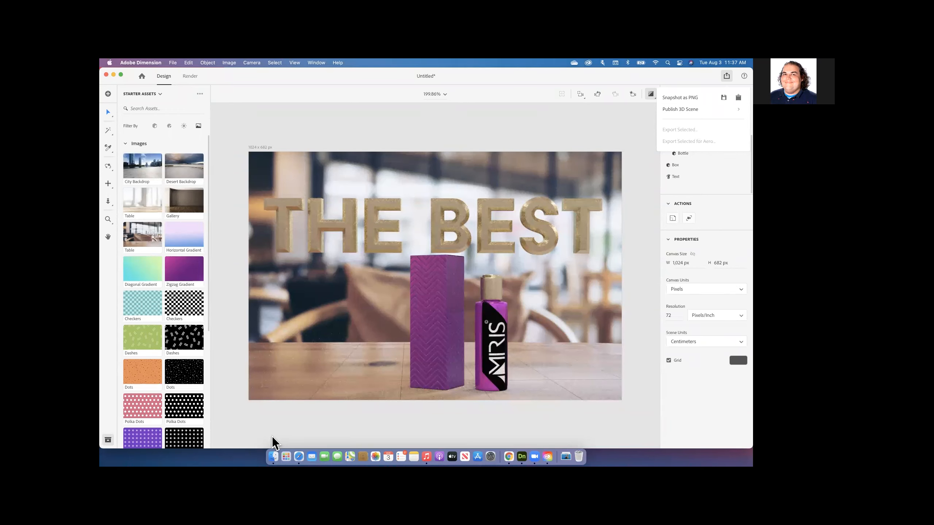
Switch to Finder, preview The Best Table.png from the Desktop folder at large size, and return to Adobe Dimension
click(272, 456)
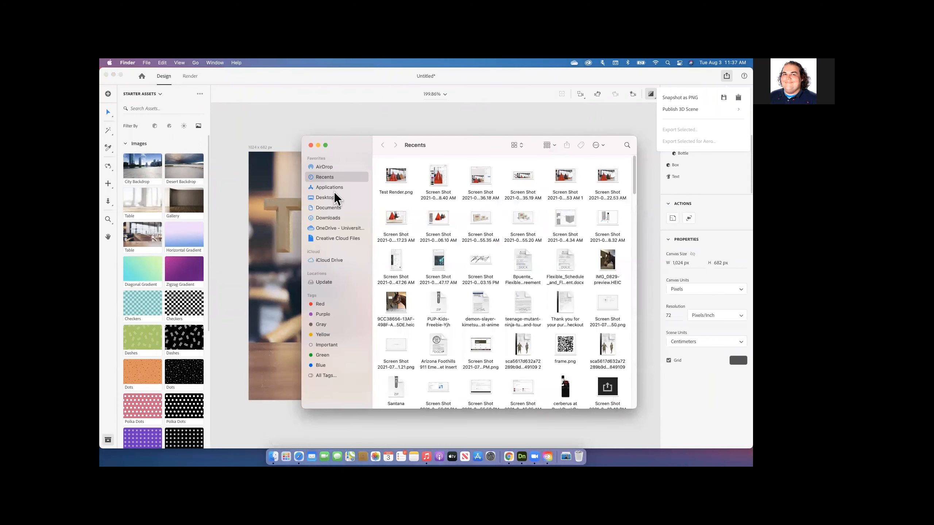
click(333, 198)
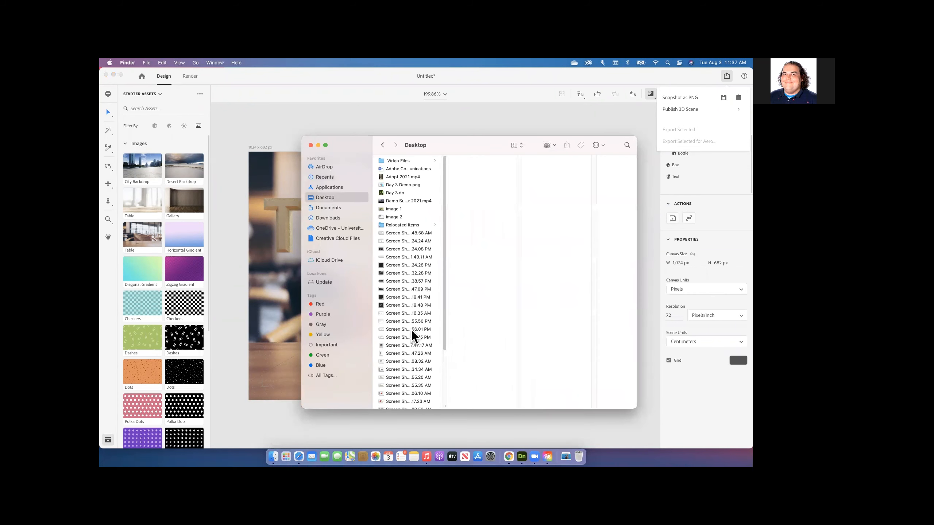
scroll(410, 332, down, 10)
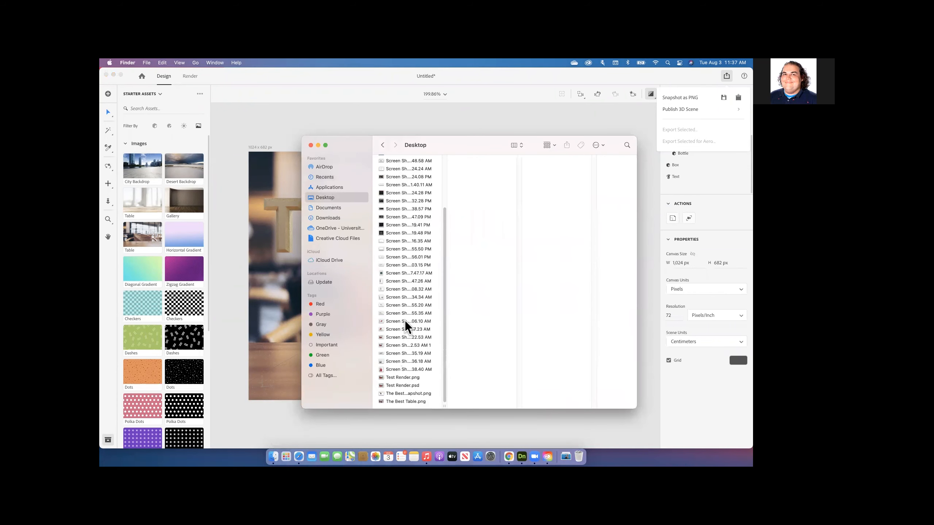
click(409, 402)
key(space)
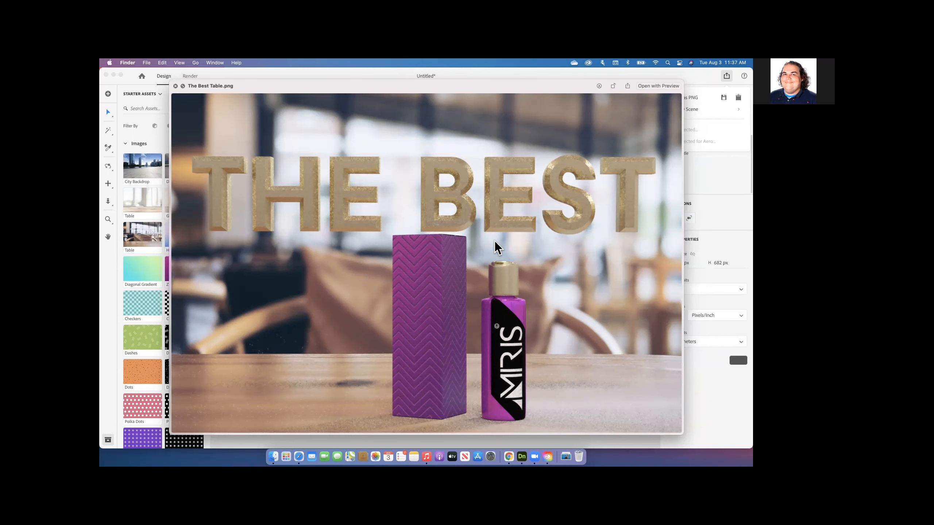
click(176, 87)
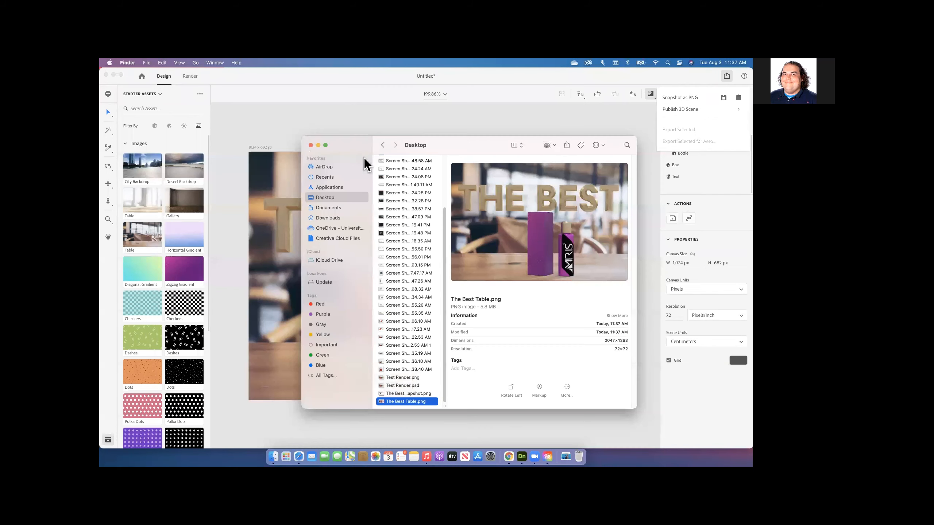
key(super+Tab)
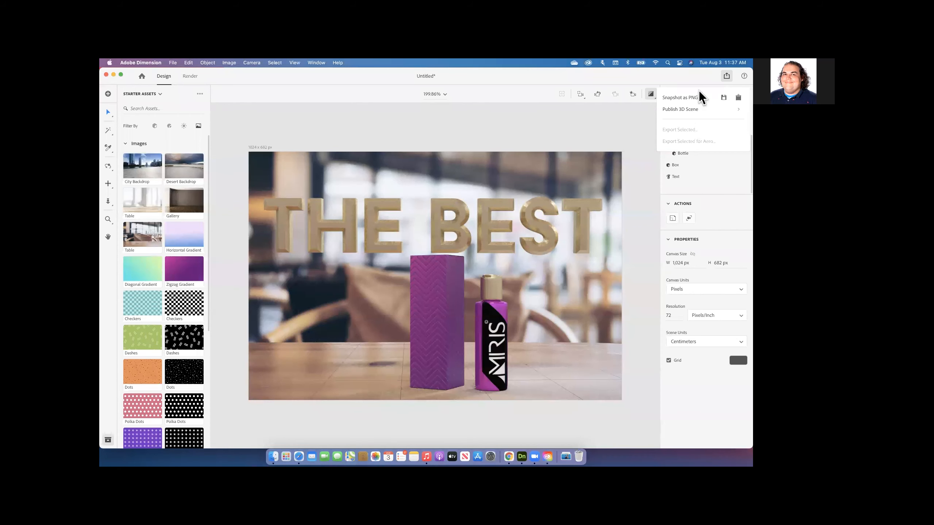
Close the export options and hide the Text object in the scene
click(700, 172)
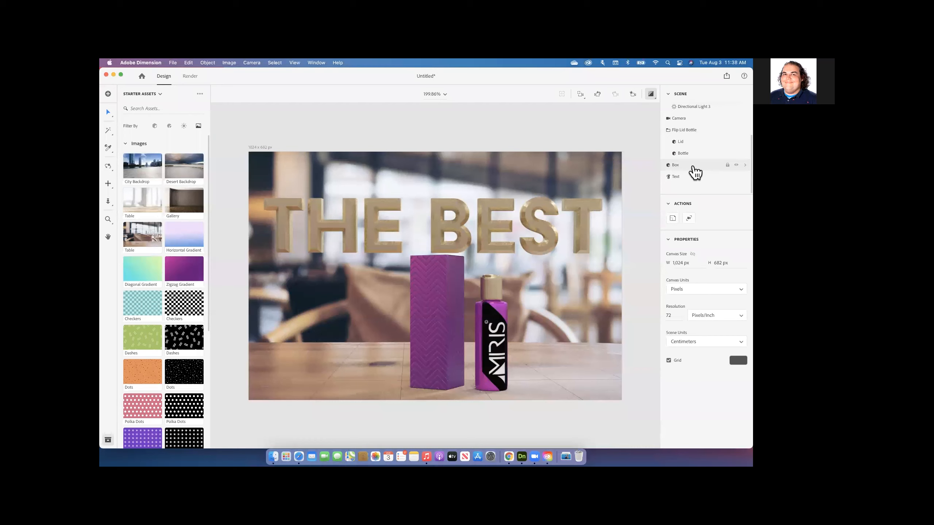
scroll(695, 173, up, 1)
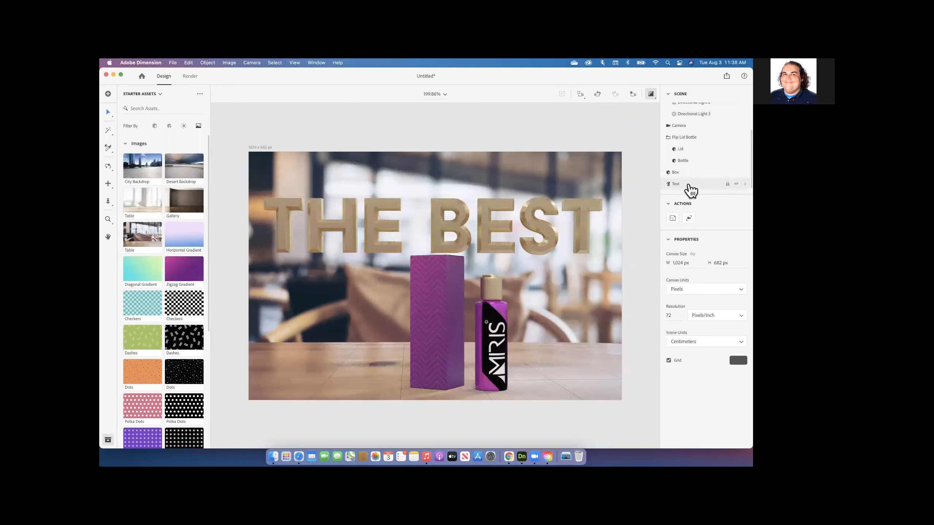
click(735, 184)
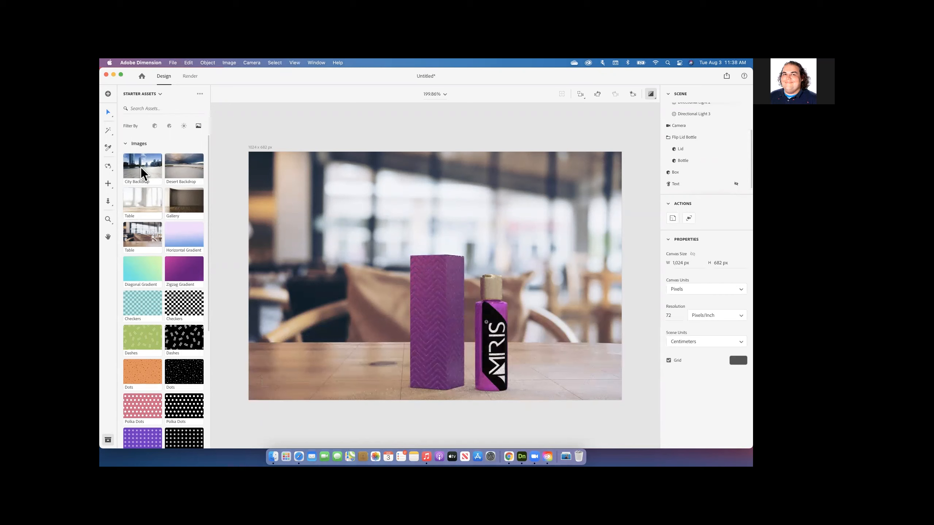
Set City Backdrop as the background and match it using Image Aspect Ratio, Outdoor Sunlight lights and camera perspective
drag(151, 177, 289, 176)
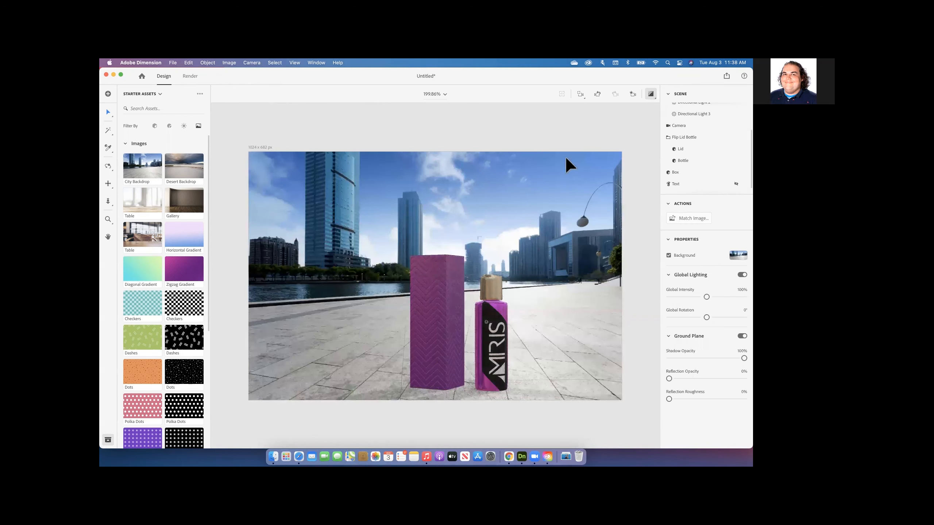
click(685, 217)
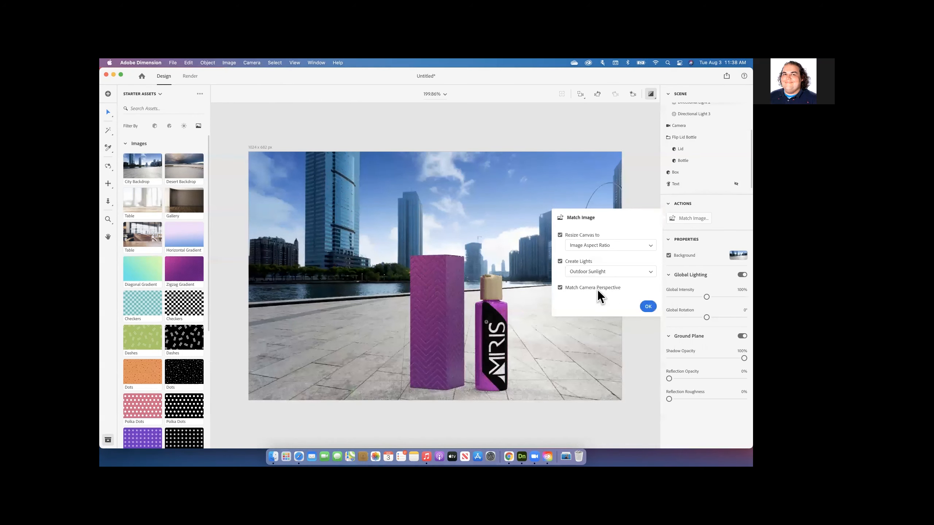
click(647, 306)
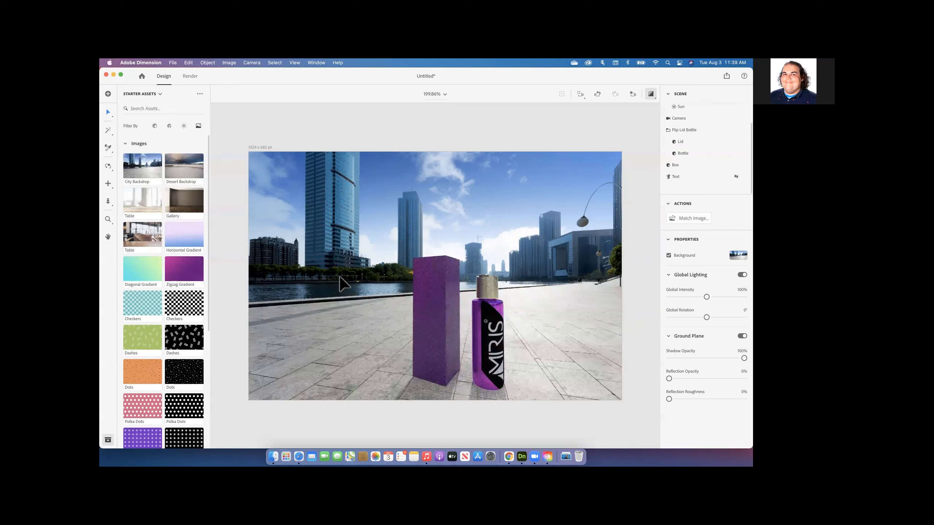
Turn off the render preview, replace the background with the bright Table image, and open its Match Image options
click(651, 94)
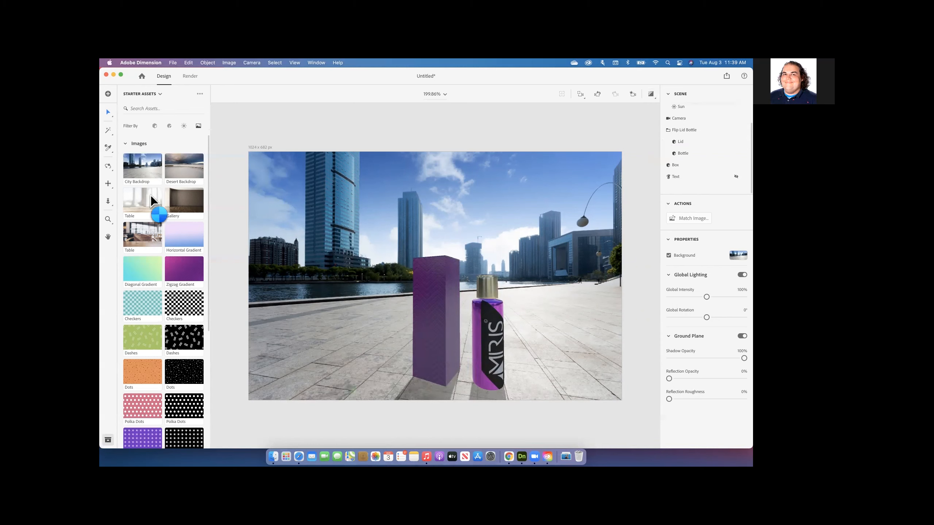
drag(250, 196, 265, 194)
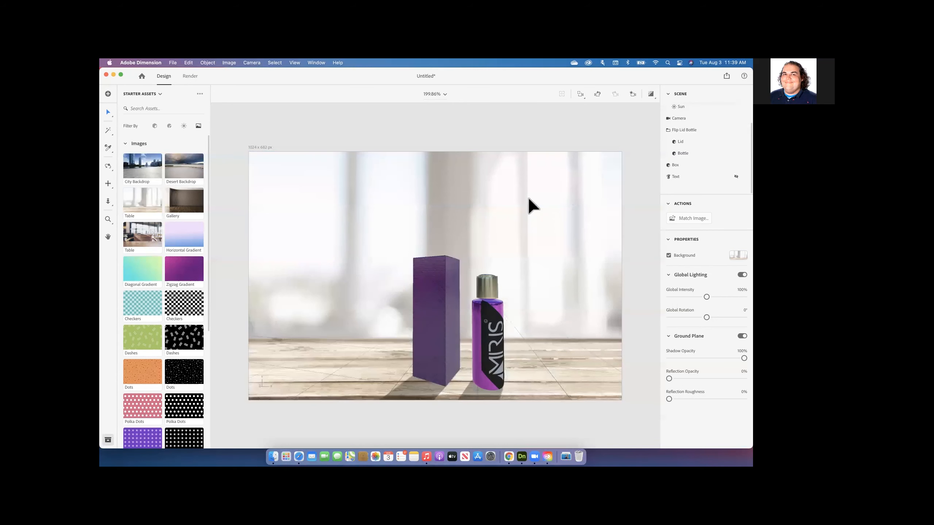
click(688, 219)
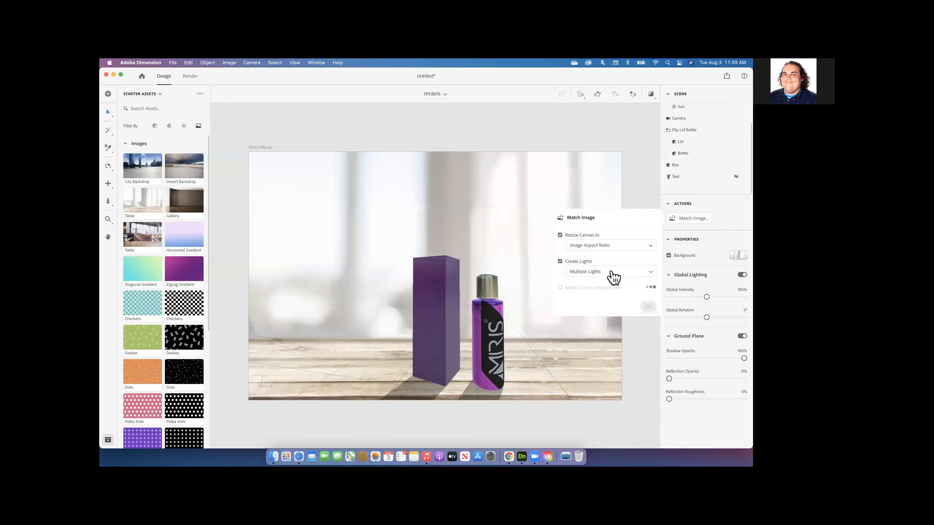
Dismiss the Match Image options and delete the hidden Text object from the scene
click(681, 175)
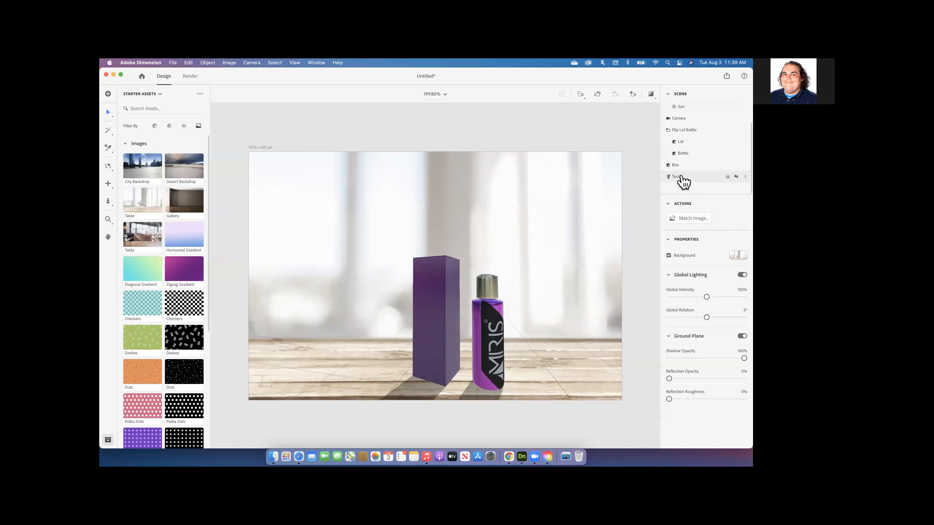
click(683, 177)
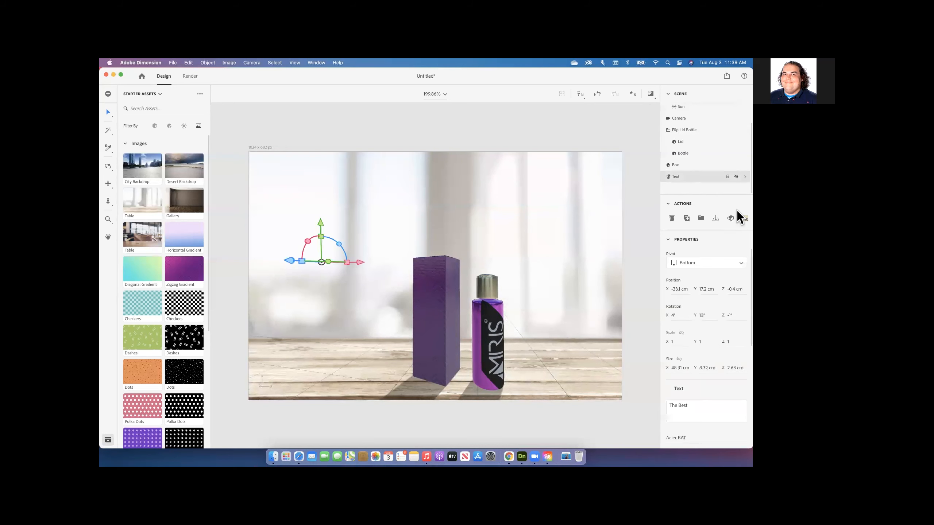
click(675, 219)
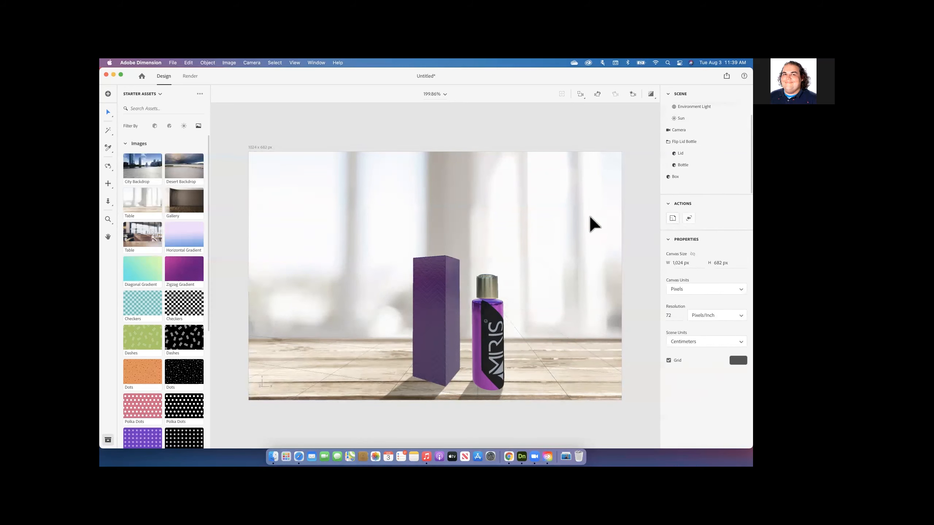
Match the scene to the bright Table background with Image Aspect Ratio canvas, Multiple Lights and matched camera perspective
click(594, 180)
click(696, 218)
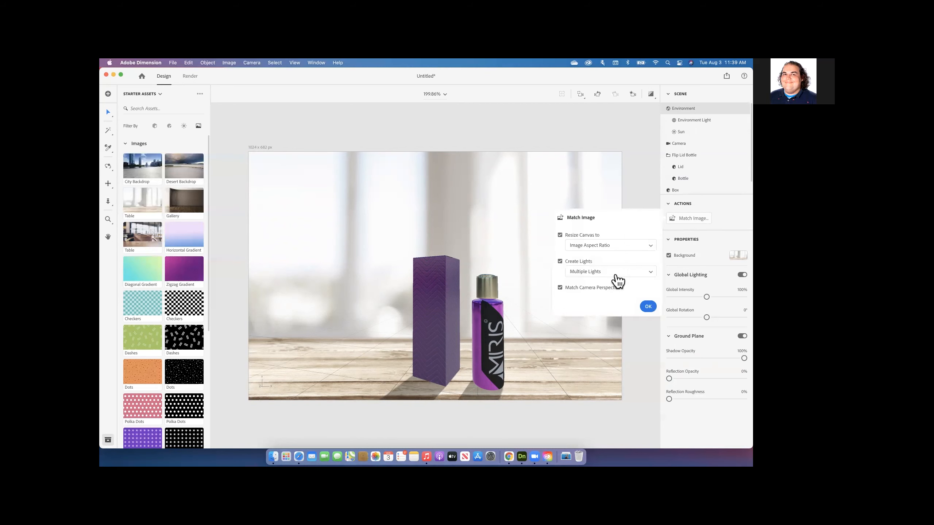
click(647, 306)
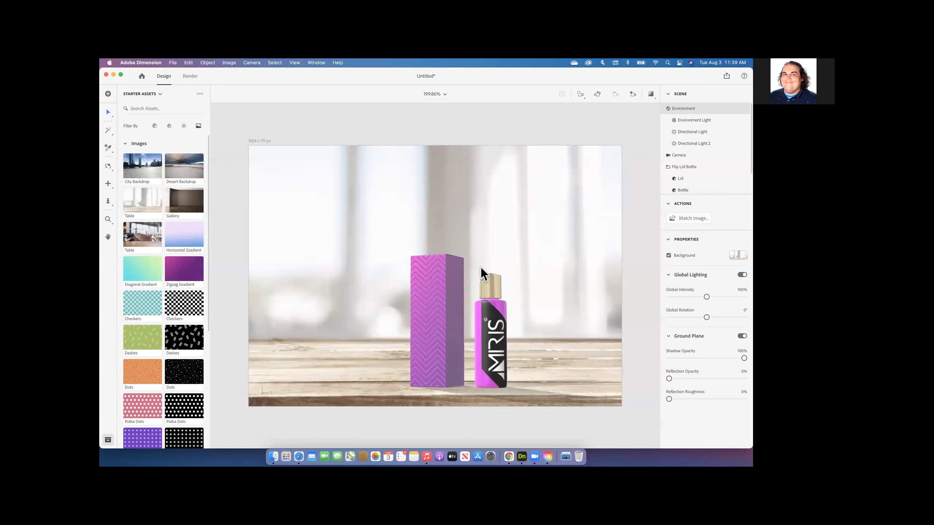
click(726, 77)
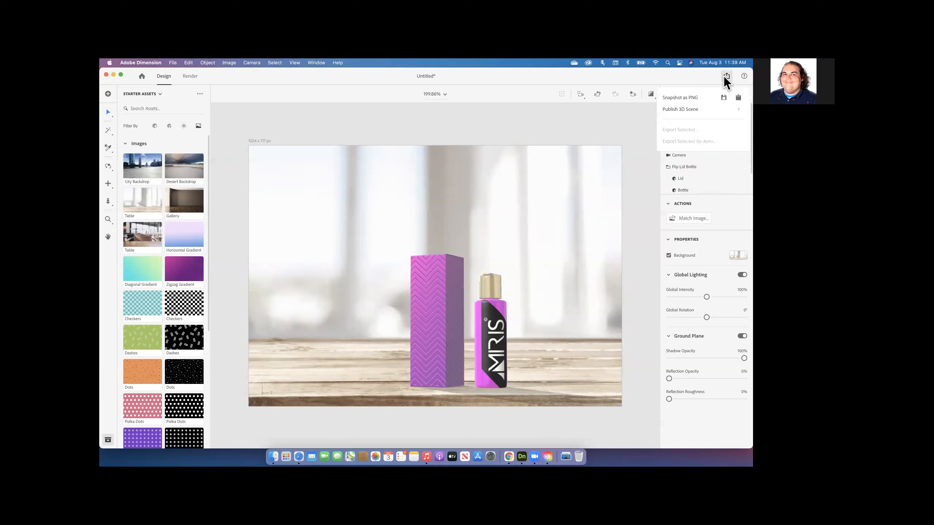
click(723, 101)
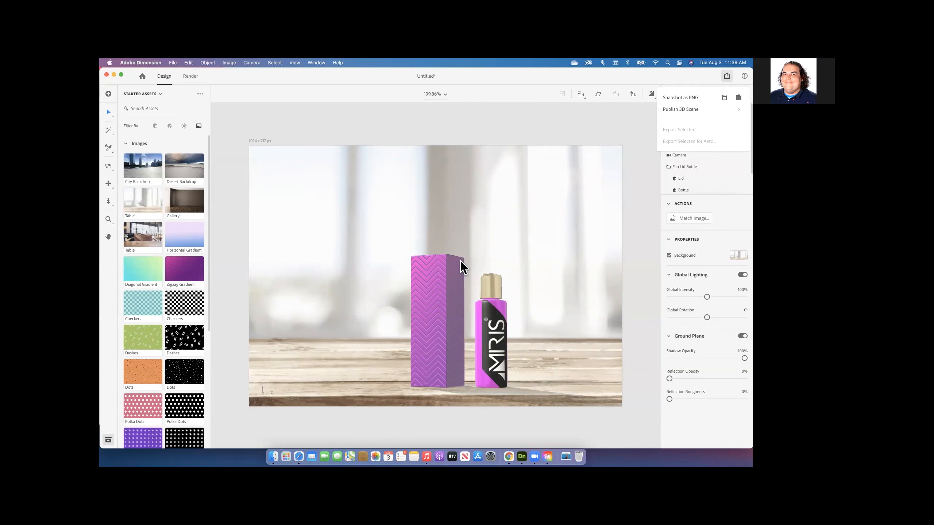
click(454, 296)
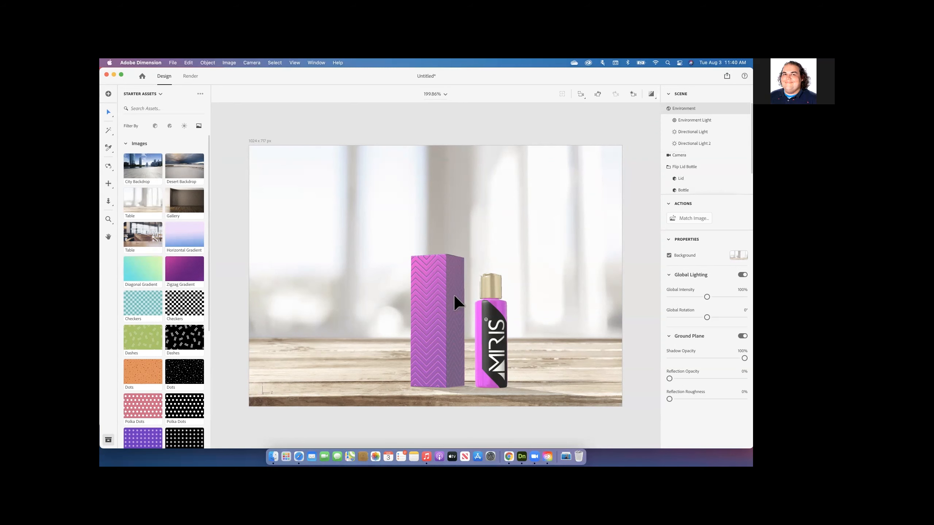
Select the Box and Flip Lid Bottle together, set their X scale to 1.3, and undo that scale change
click(424, 326)
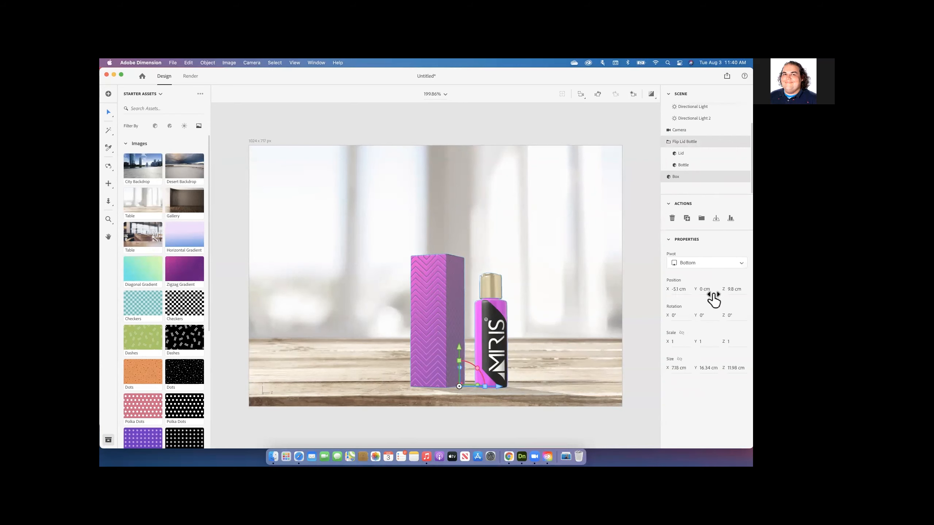
click(680, 345)
text(.3)
key(Return)
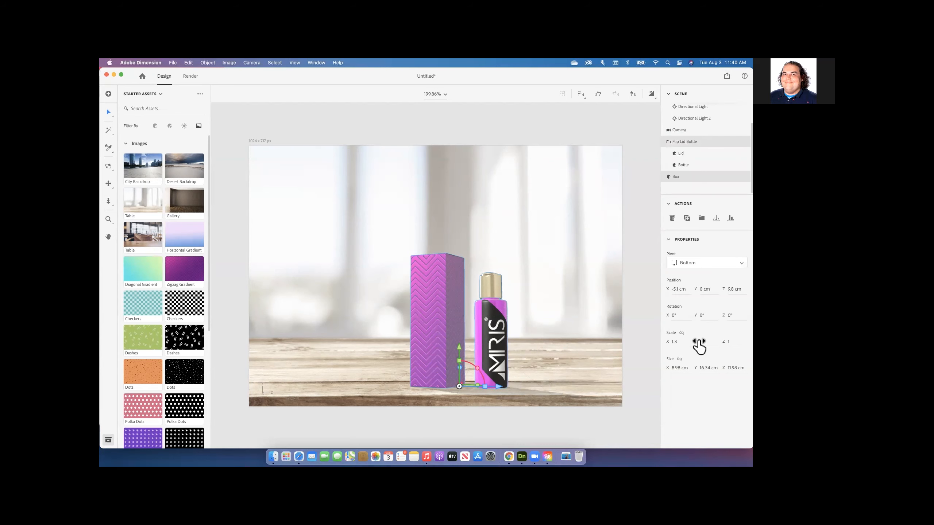
key(super+z)
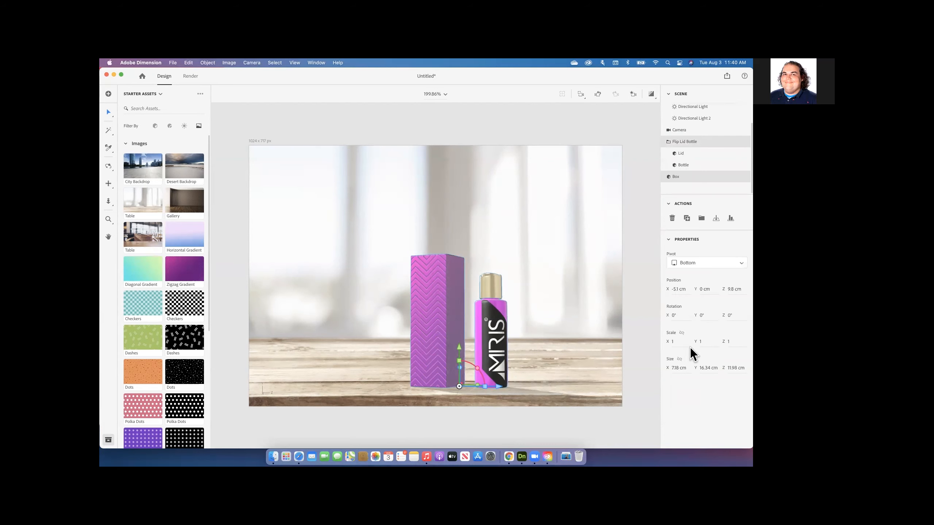
Link the scale proportions and scale the selected Box and Flip Lid Bottle uniformly to 1.5
click(682, 333)
click(681, 342)
key(Escape)
drag(680, 341, 702, 341)
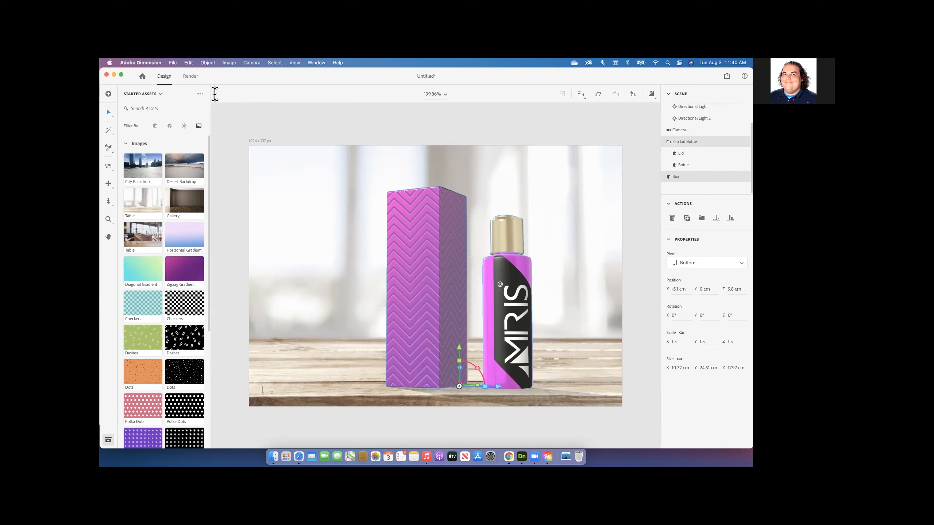
Export a PNG snapshot of the scene to the Desktop, named Bright Table Snapshot
click(726, 77)
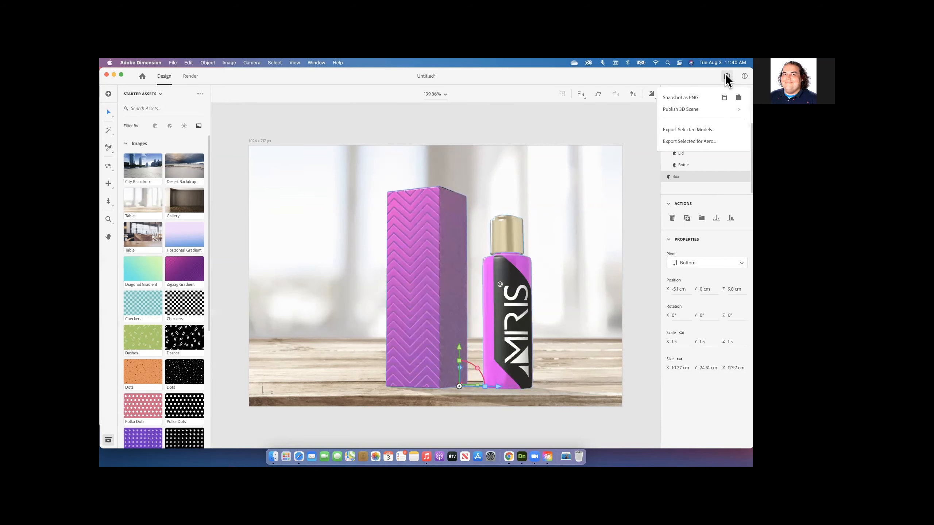
click(723, 98)
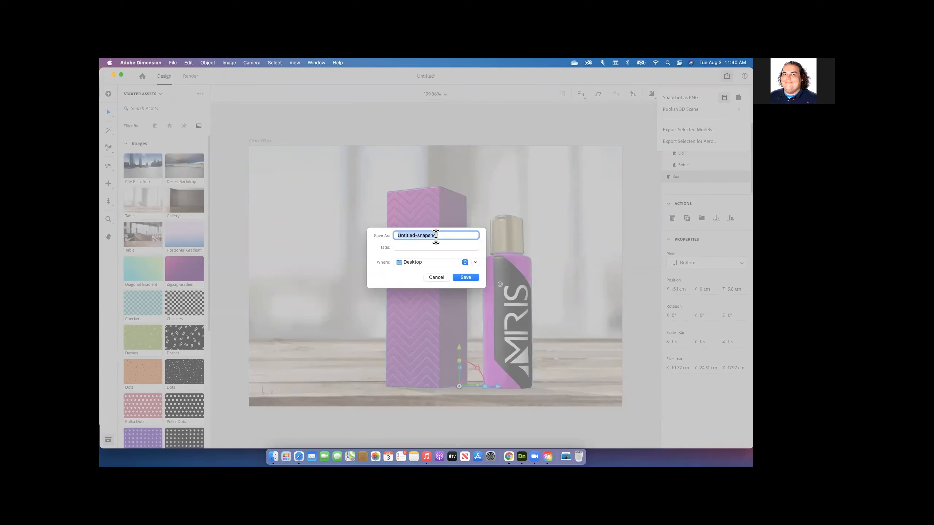
text(Bright Table Snapshot)
key(Return)
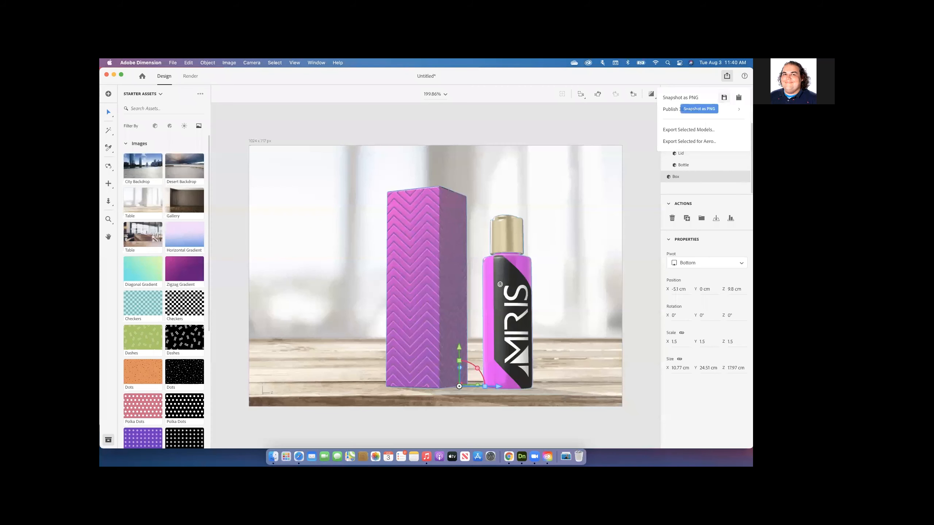
Switch to Finder, preview the Bright Table Snapshot image on the Desktop enlarged, and return to the Adobe Dimension scene
click(273, 456)
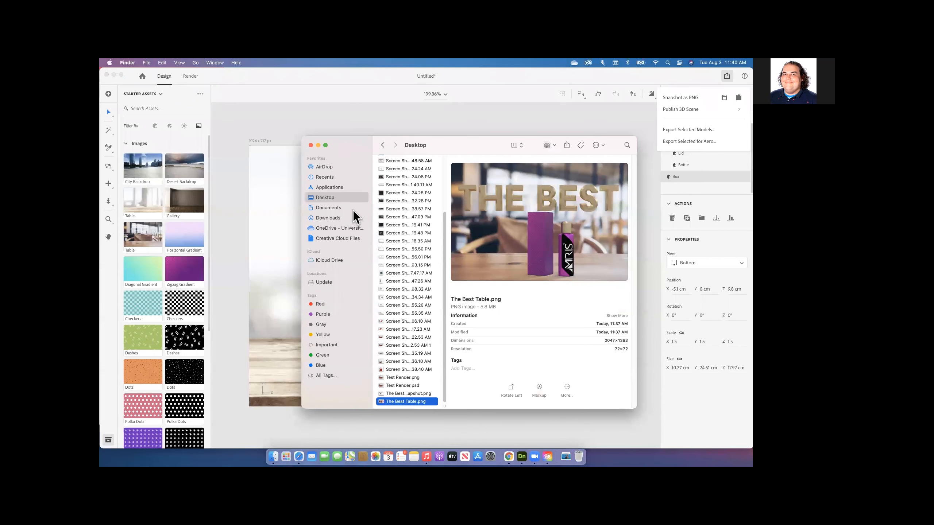
click(414, 393)
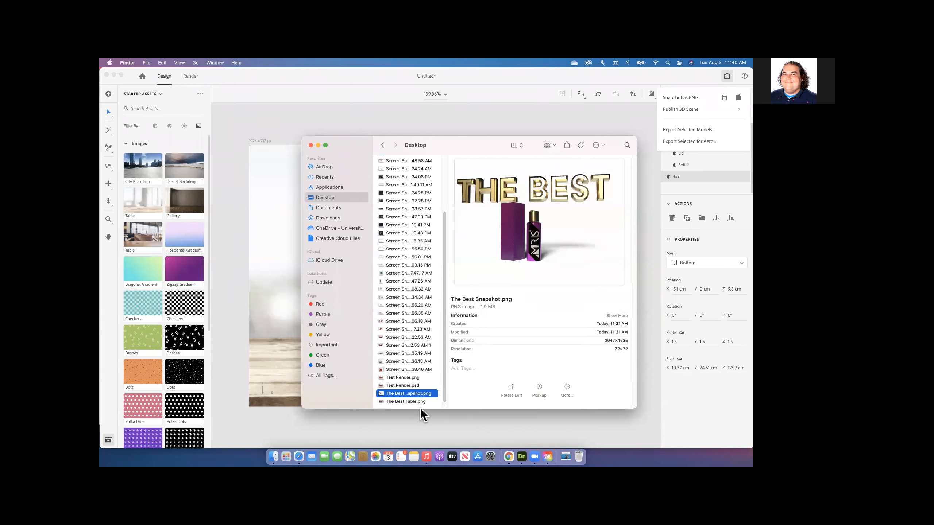
click(343, 204)
click(339, 198)
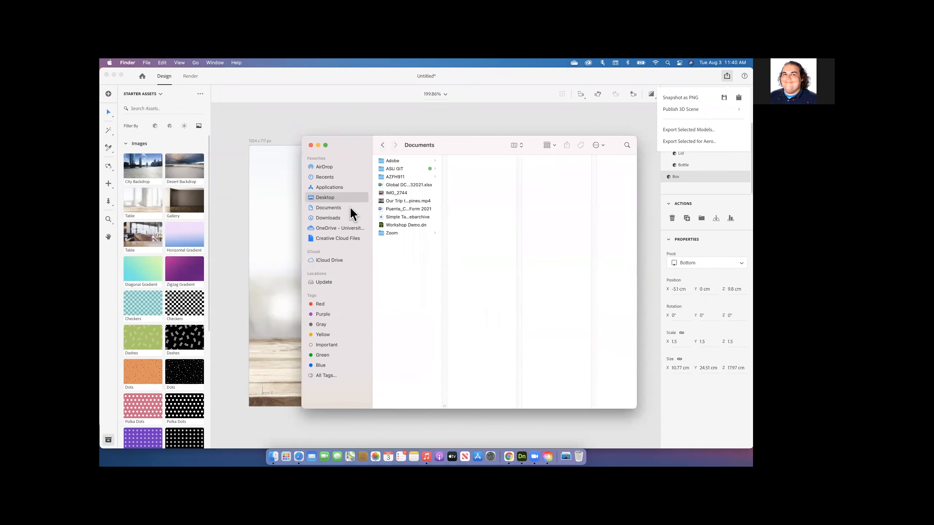
scroll(437, 353, down, 5)
scroll(432, 364, up, 5)
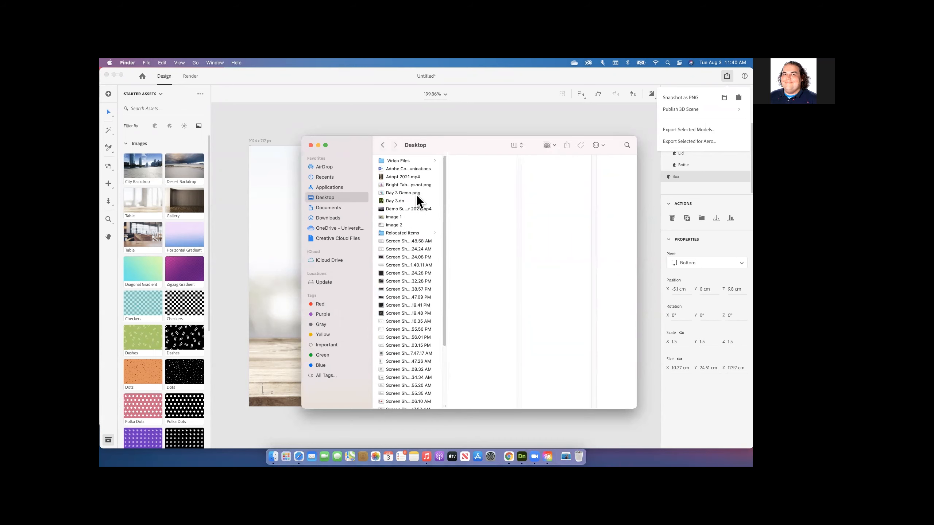
click(416, 183)
key(space)
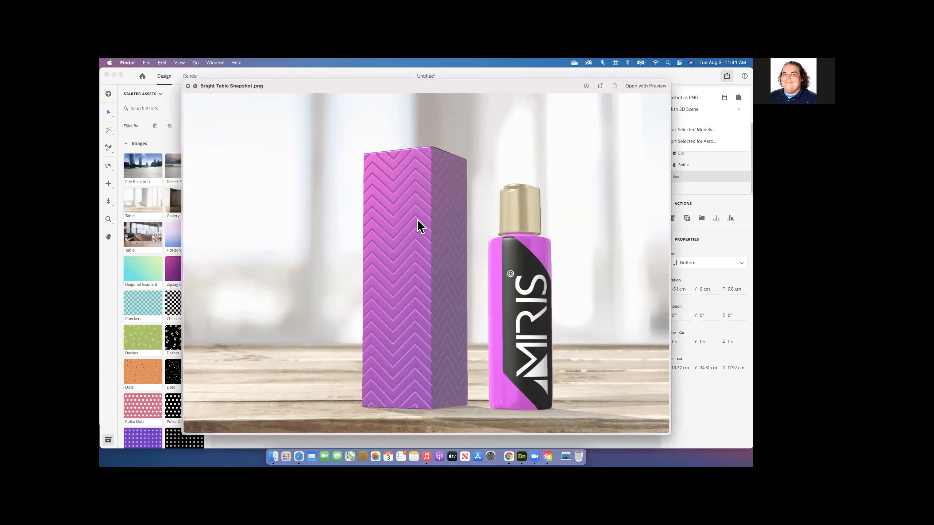
key(space)
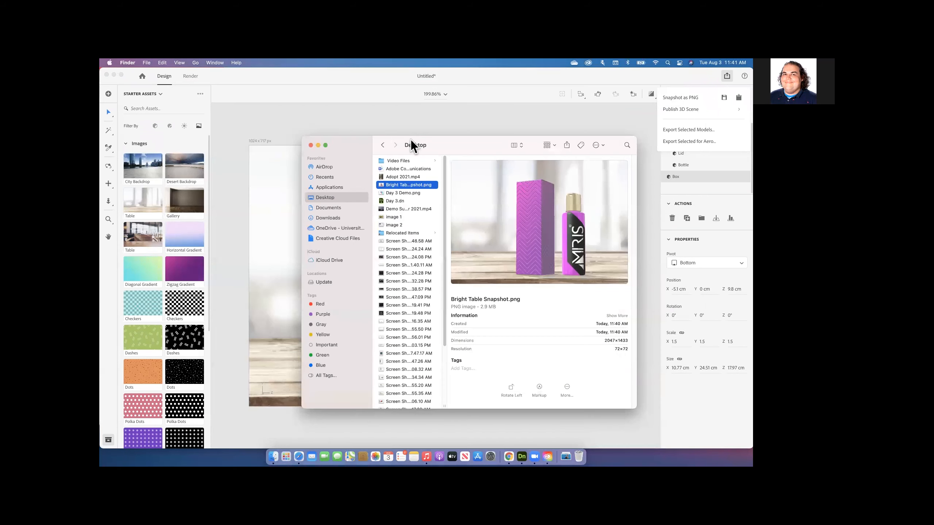
click(364, 118)
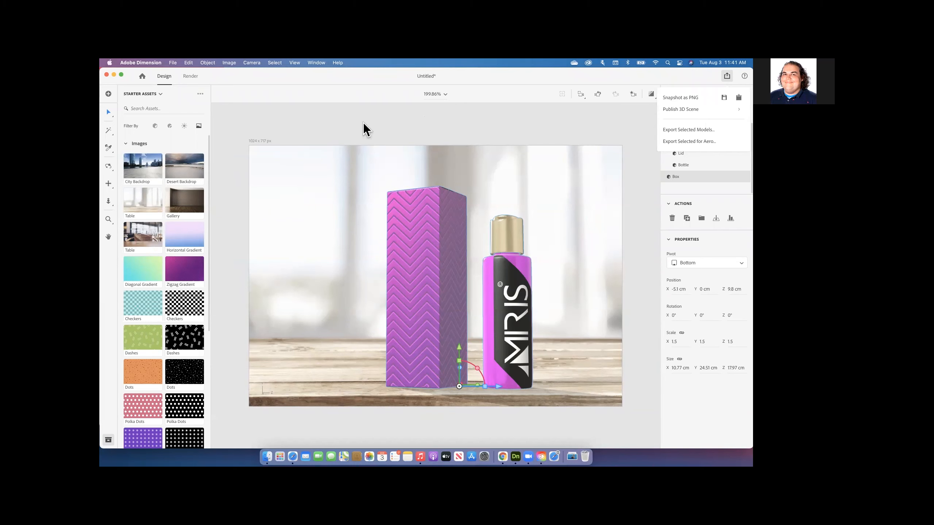
click(354, 122)
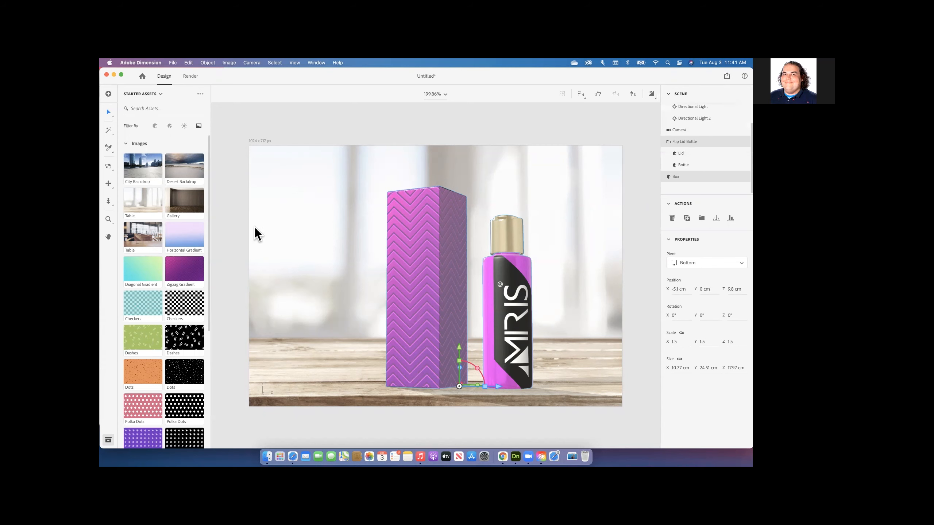
Replace the Box's Cardboard base material with Gelatin from the starter materials
double_click(420, 235)
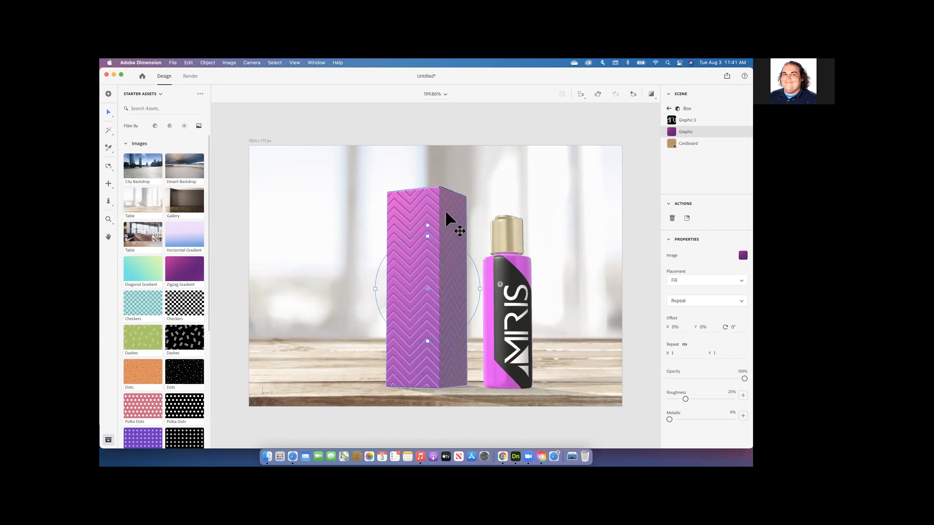
click(698, 145)
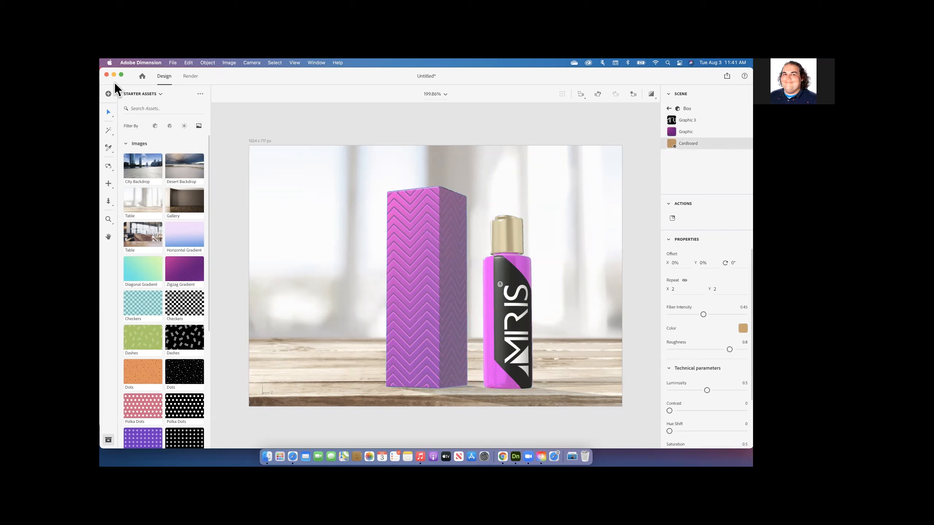
click(170, 126)
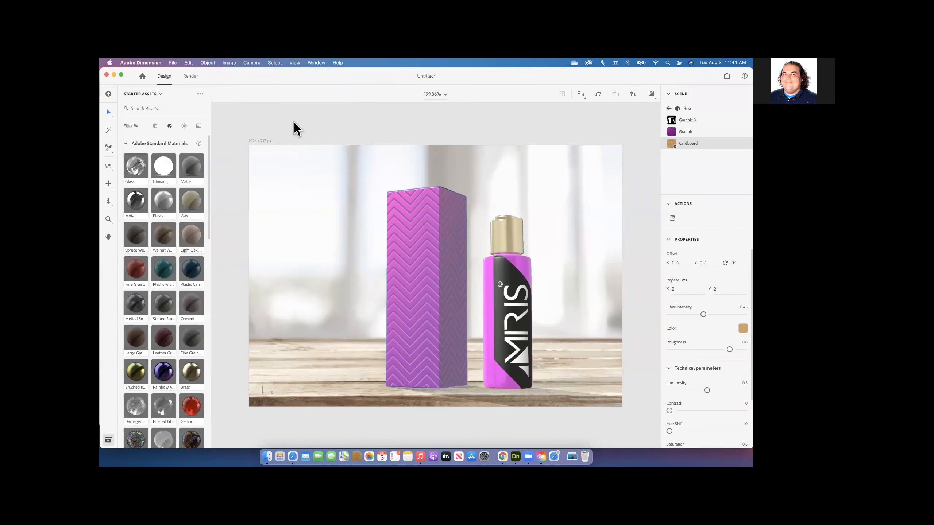
drag(174, 385, 407, 300)
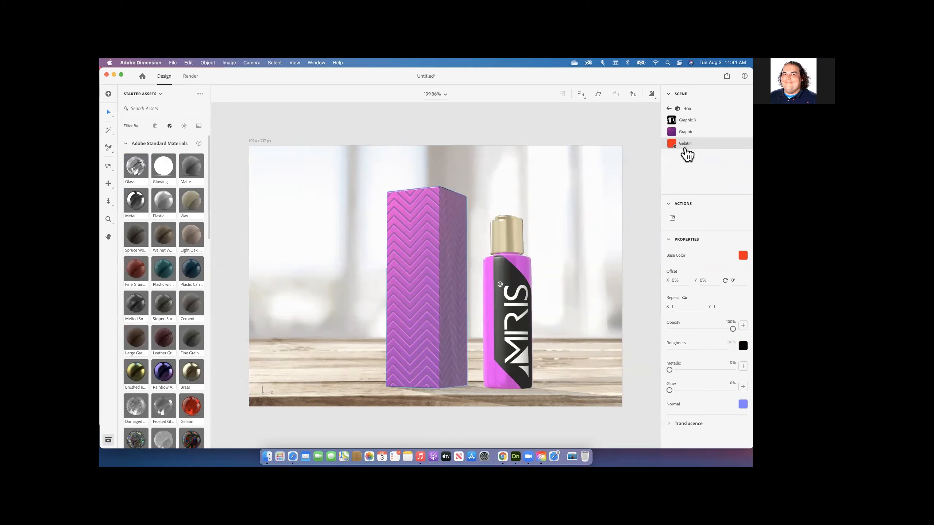
Lower the opacity of the Box's purple zigzag graphic to 31% and turn on the render preview
click(684, 132)
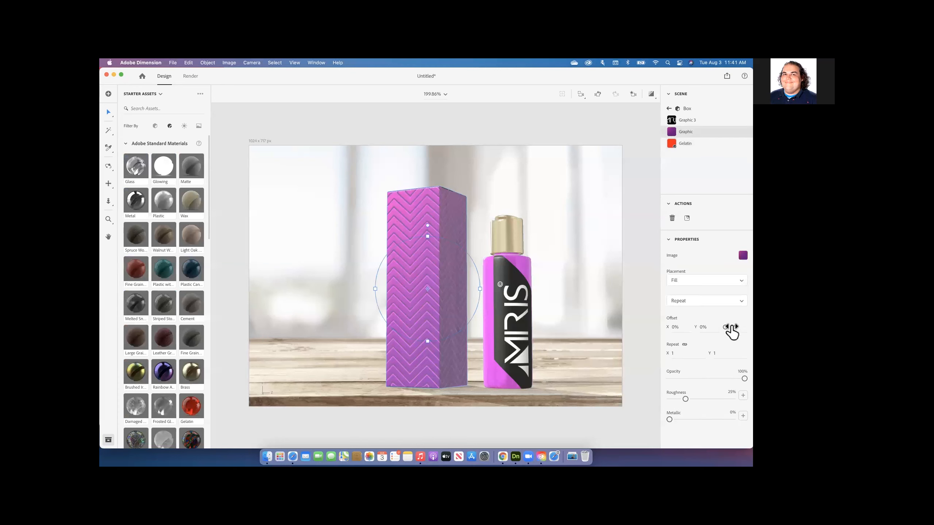
drag(738, 383, 694, 379)
drag(694, 384, 692, 381)
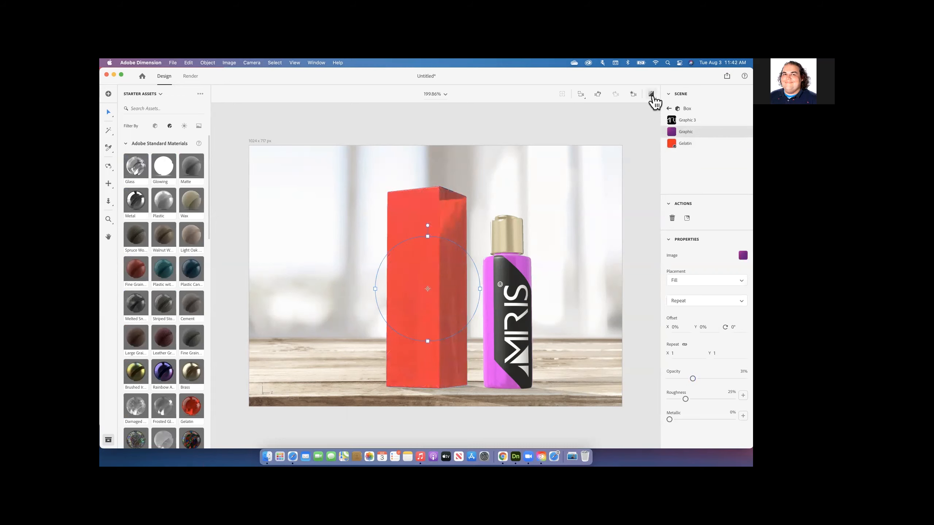
click(651, 94)
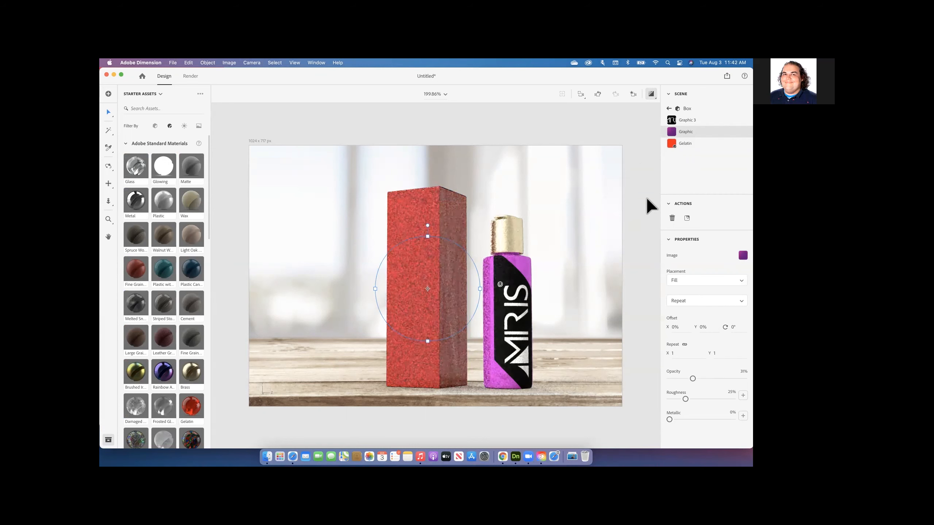
click(446, 296)
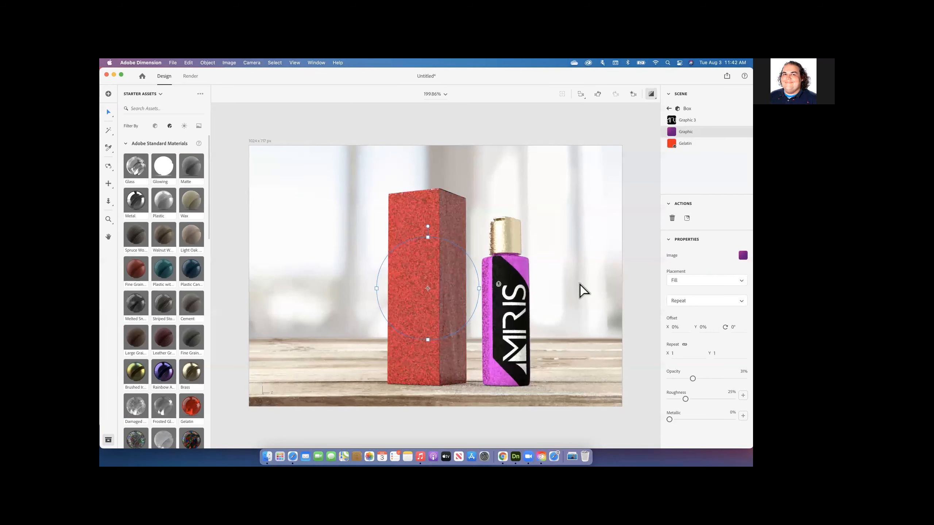
Undo the graphic's opacity change and the Gelatin material, turn off the render preview, and check the Box's material layers
key(super+z)
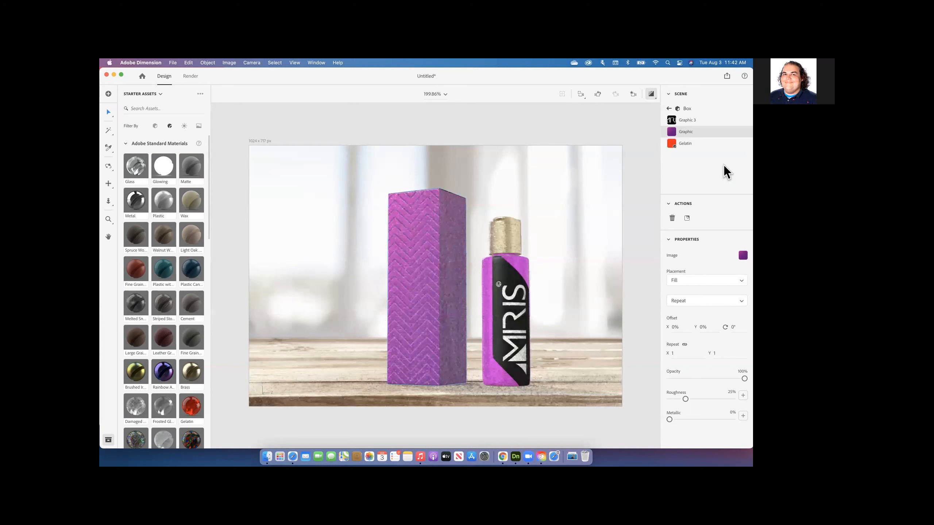
key(super+z)
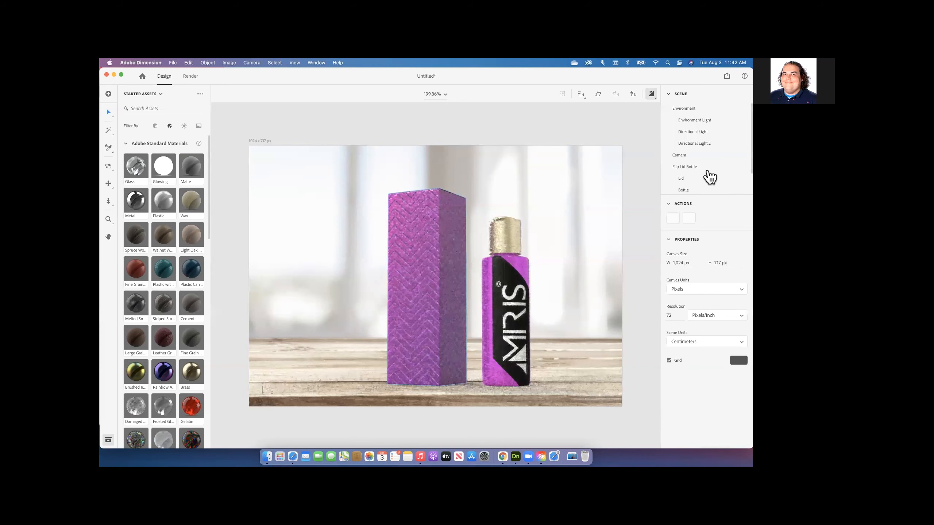
scroll(698, 163, down, 2)
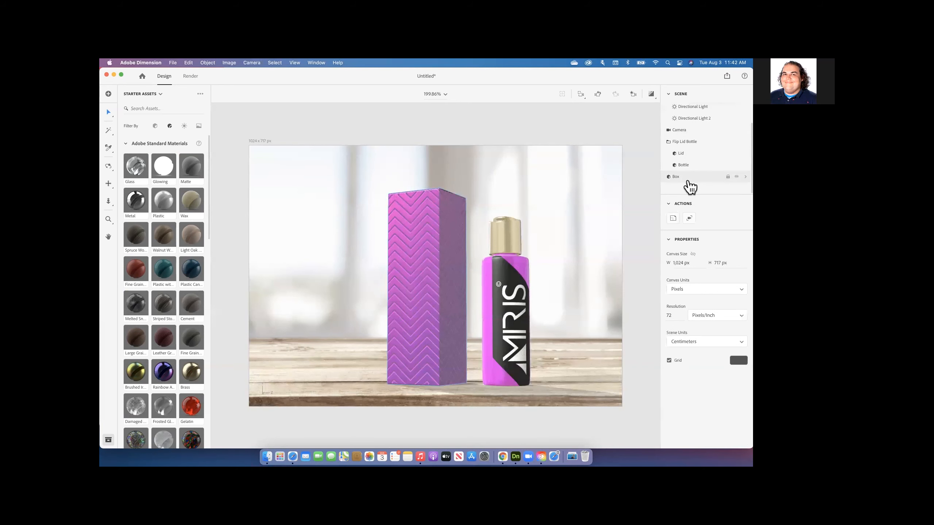
double_click(688, 181)
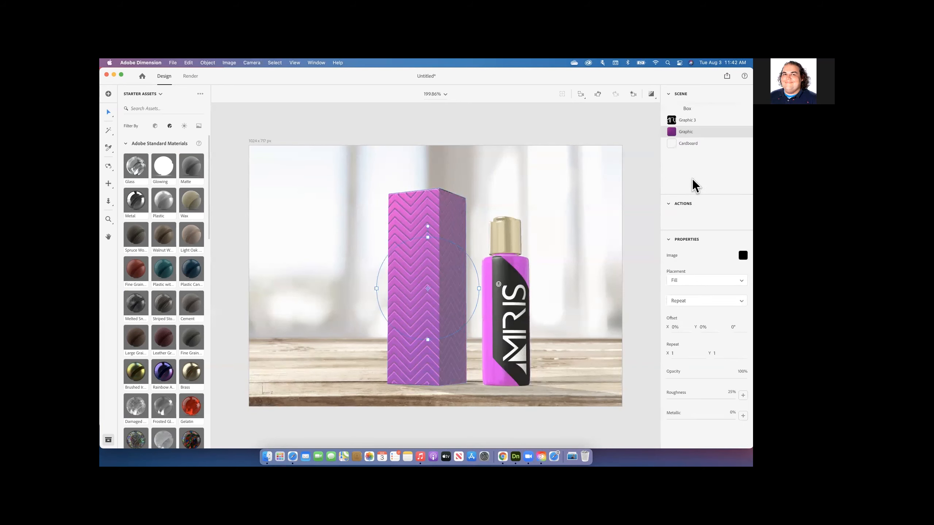
click(344, 147)
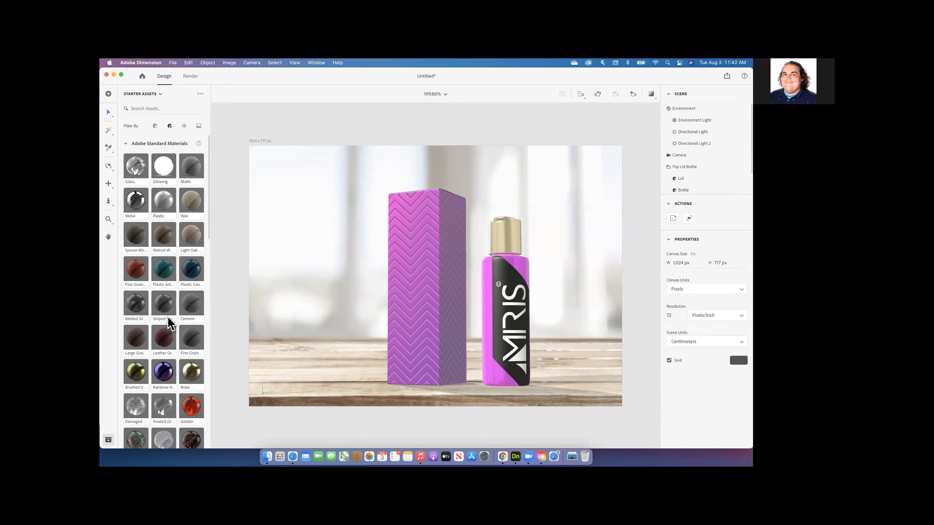
Find the Splash A model among the starter 3D models and add it to the scene
click(155, 126)
scroll(191, 353, down, 10)
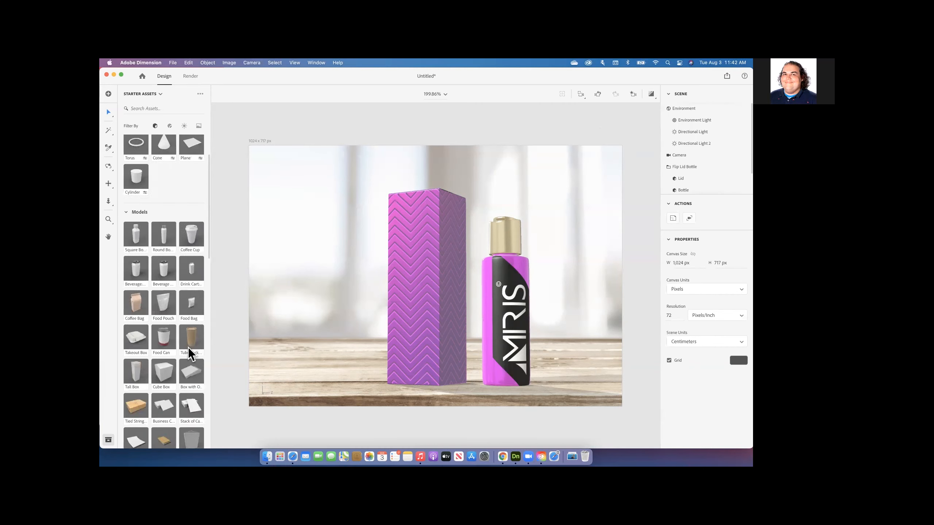
scroll(189, 353, up, 3)
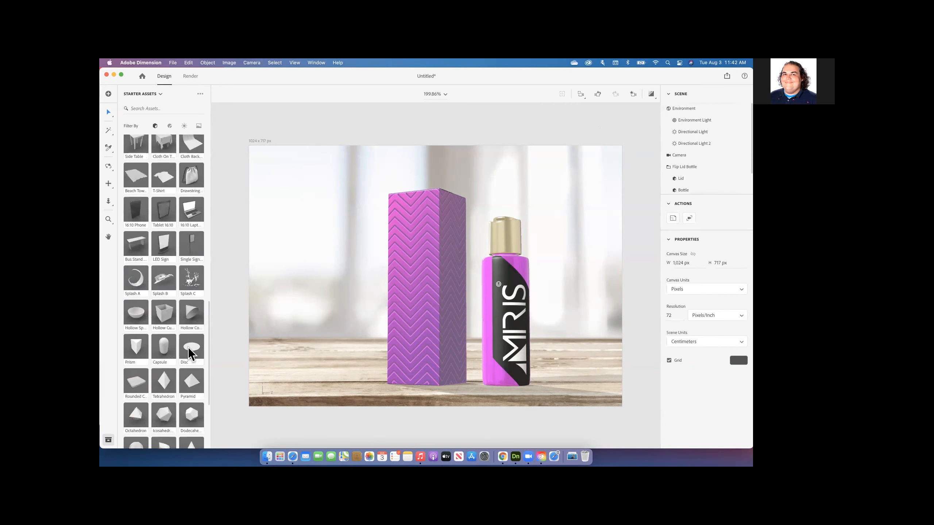
scroll(191, 352, up, 3)
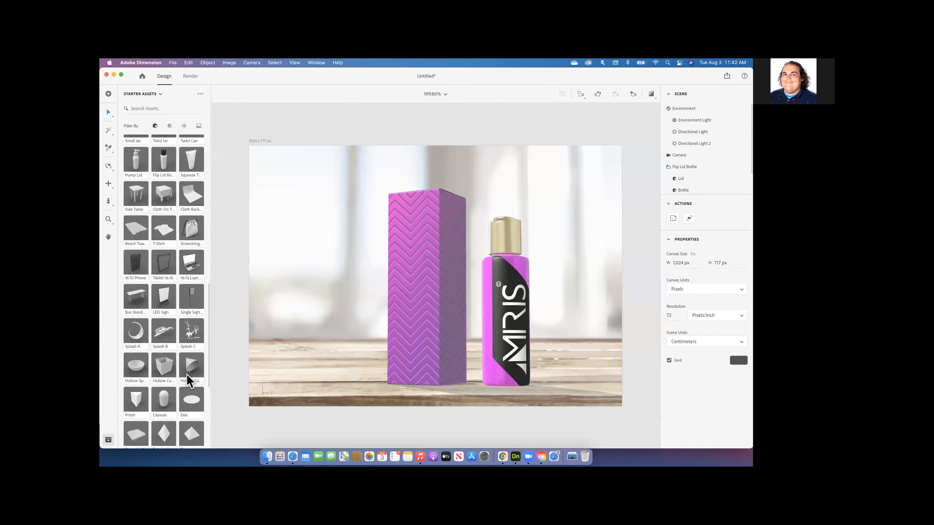
scroll(188, 381, up, 8)
scroll(188, 381, down, 12)
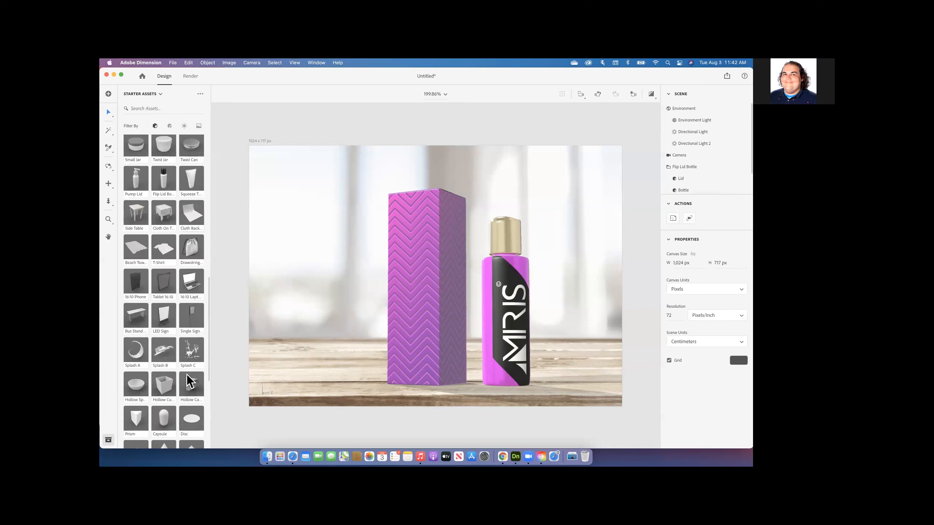
scroll(188, 380, up, 5)
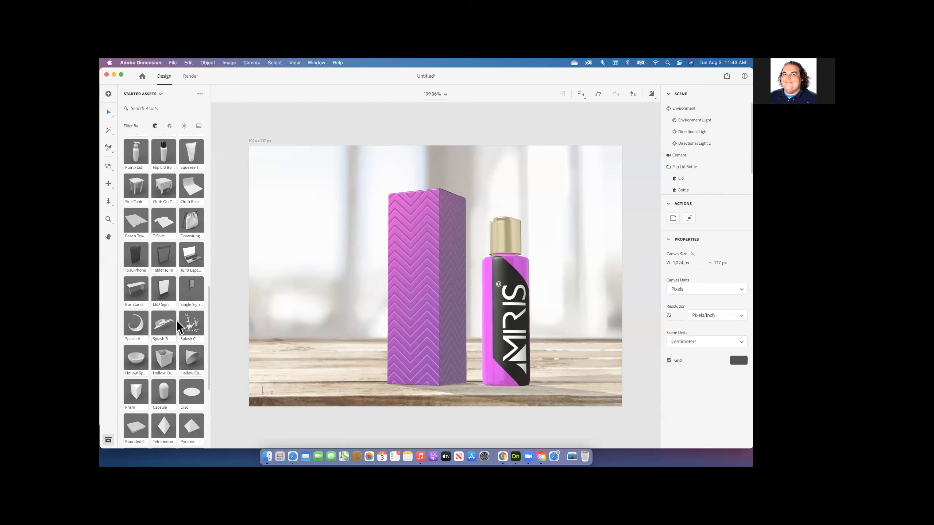
click(140, 325)
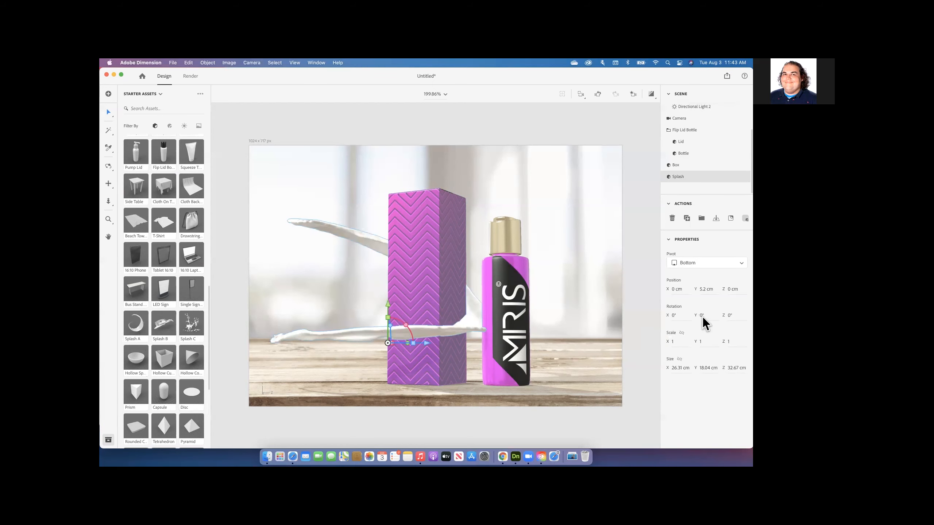
Rotate the Splash to X 9°, Y -14°, Z 26° and move it towards the bottle, to Z 11.1 cm
drag(700, 323, 705, 323)
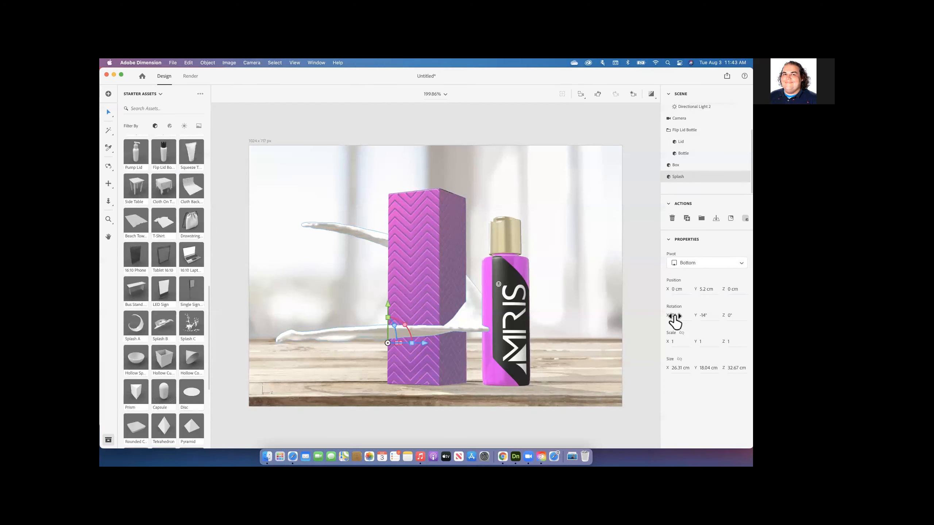
mouse_move(675, 315)
mouse_down()
mouse_move(697, 315)
mouse_move(680, 316)
mouse_move(688, 315)
mouse_up()
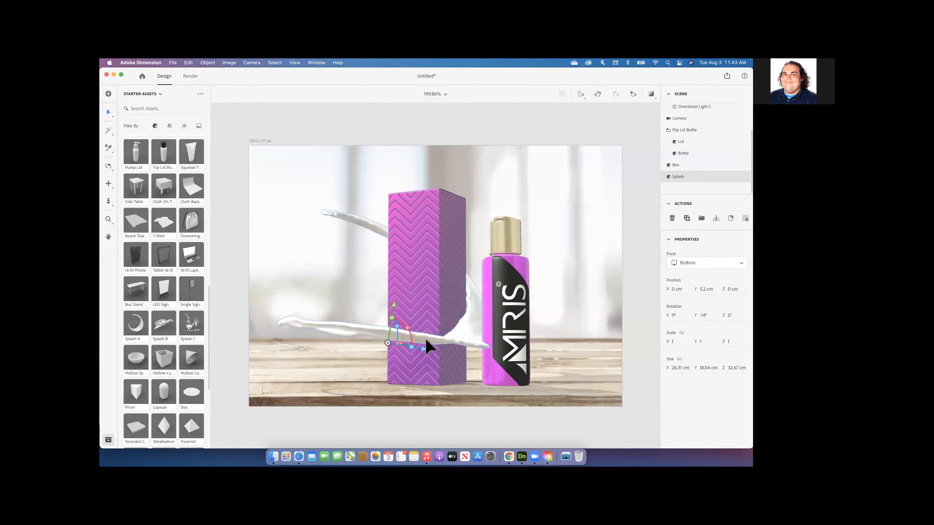
drag(421, 346, 502, 379)
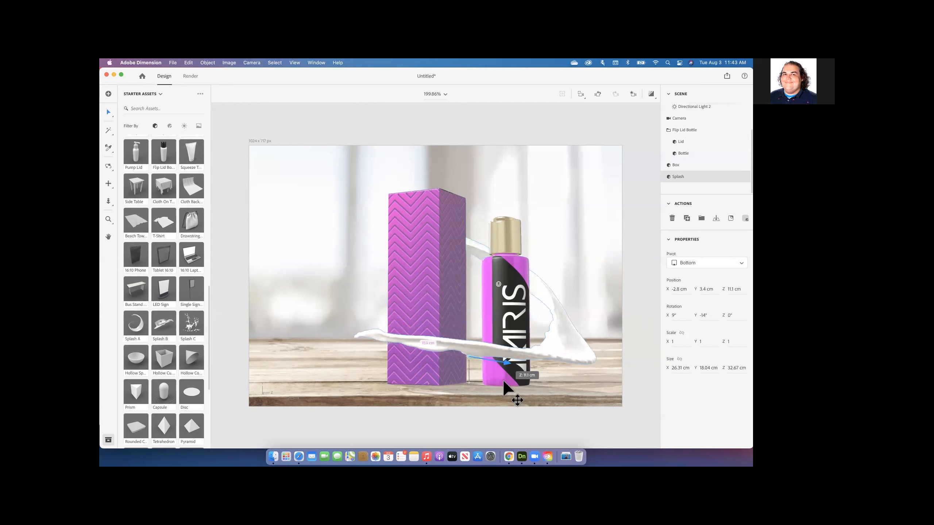
drag(732, 323, 735, 324)
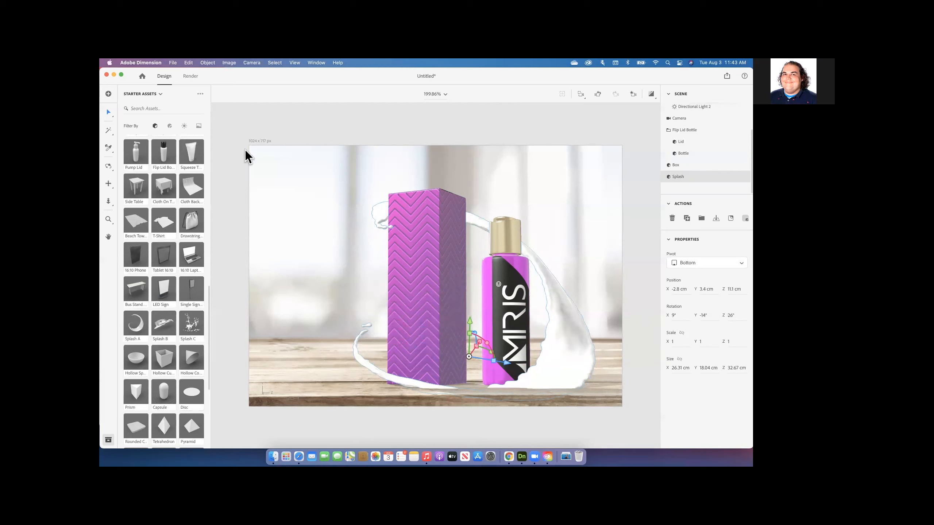
Reposition the Splash to X -3.4 cm, Y 4.6 cm, Z 10.6 cm and set its rotation to X 3°, Y 3°, Z 25°
mouse_move(379, 211)
mouse_down()
mouse_move(377, 199)
mouse_move(376, 225)
mouse_up()
drag(471, 334, 463, 313)
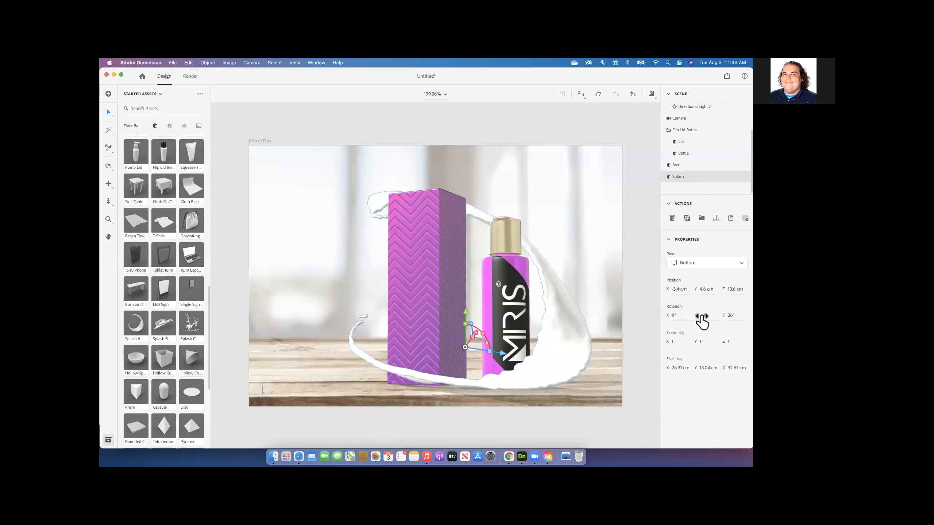
drag(731, 317, 676, 316)
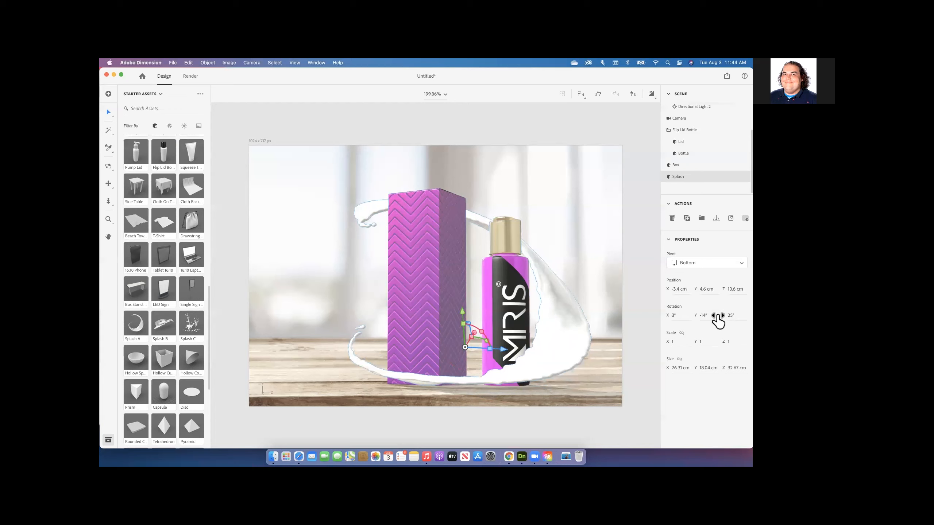
drag(703, 316, 703, 316)
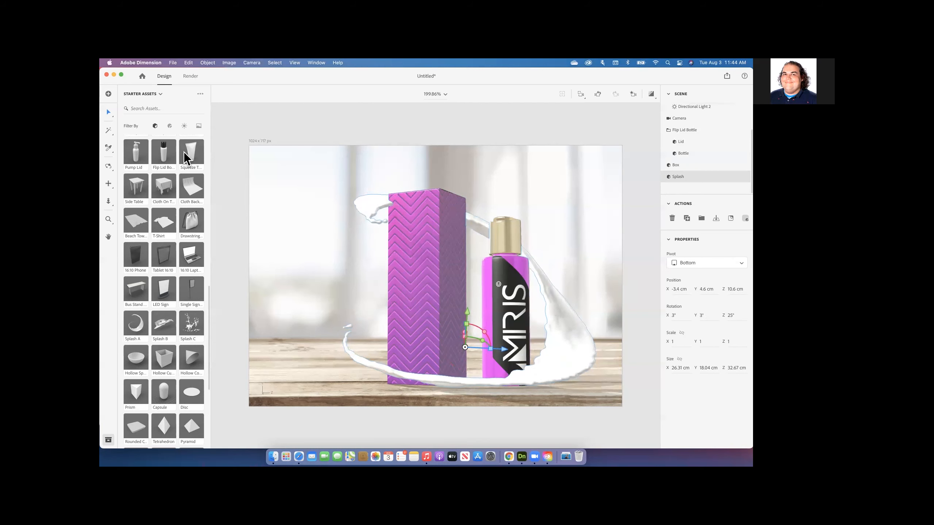
Apply the Ice material from the starter materials to the Splash and move it to Z 9.5 cm
click(170, 125)
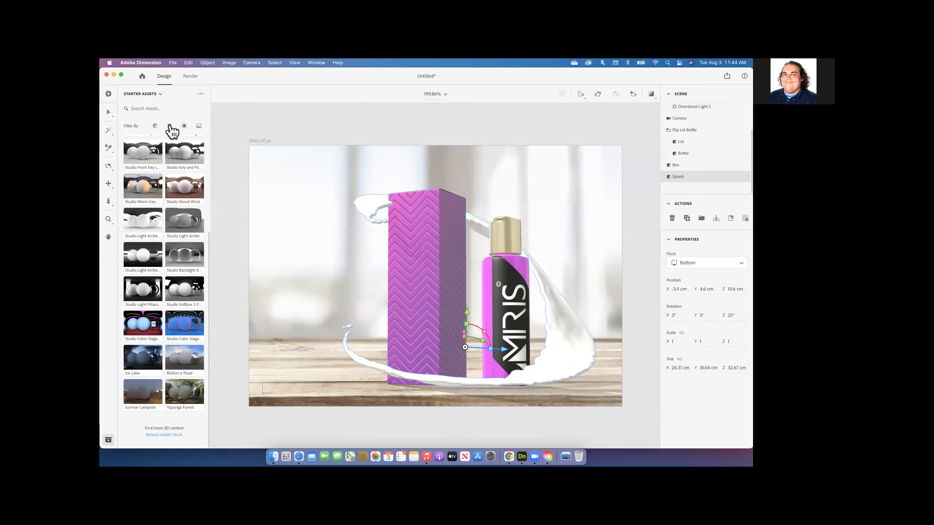
click(170, 125)
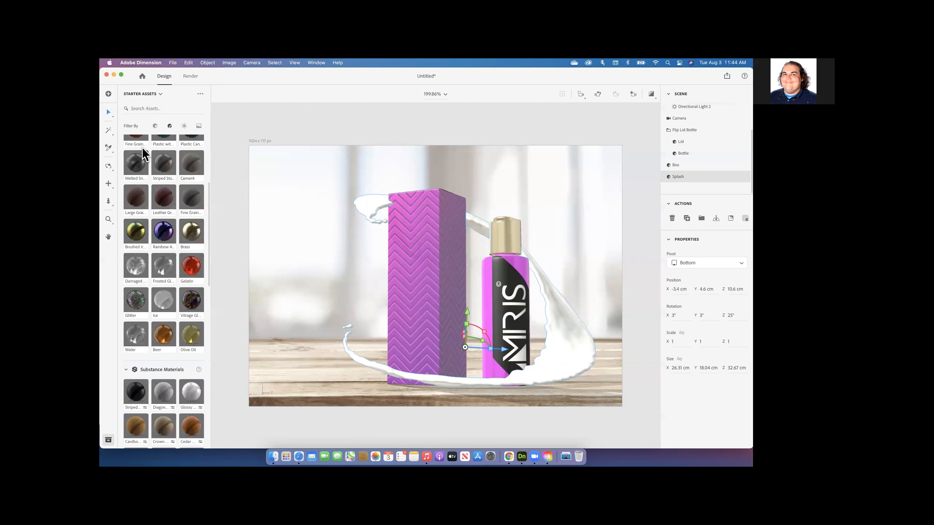
click(169, 299)
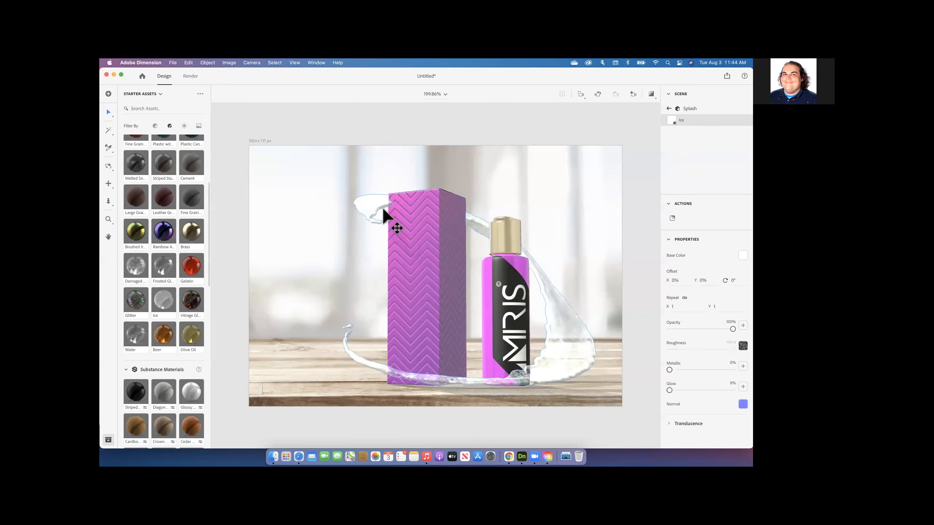
drag(376, 205, 369, 205)
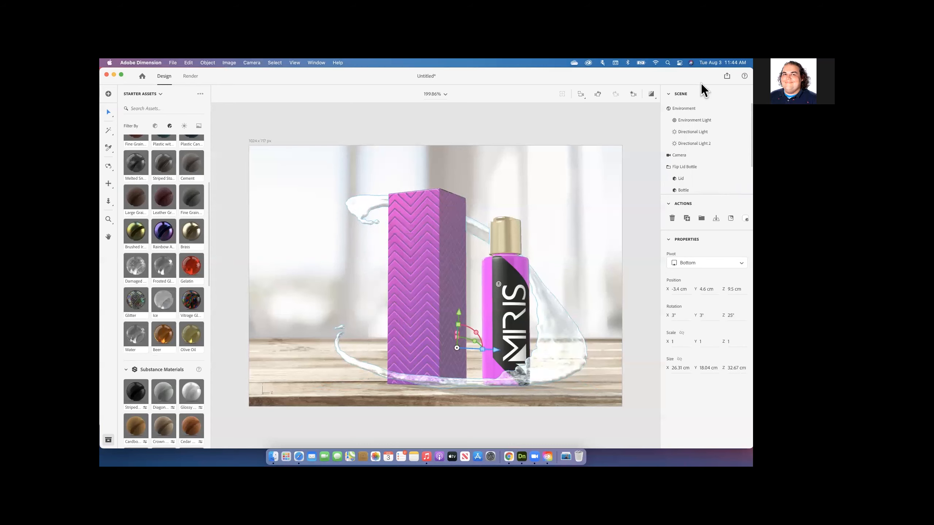
Turn on the render preview, deselect the Splash, and name the render export Render Workshop
click(649, 95)
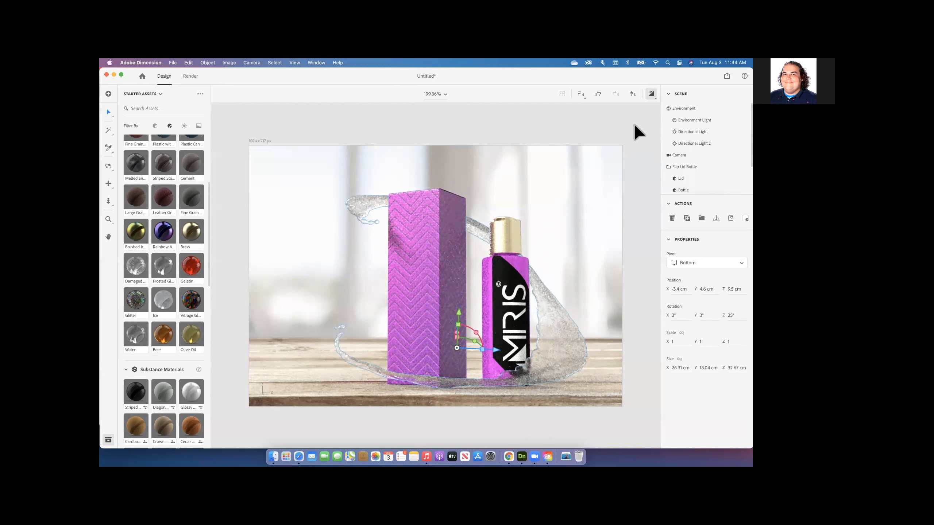
click(657, 100)
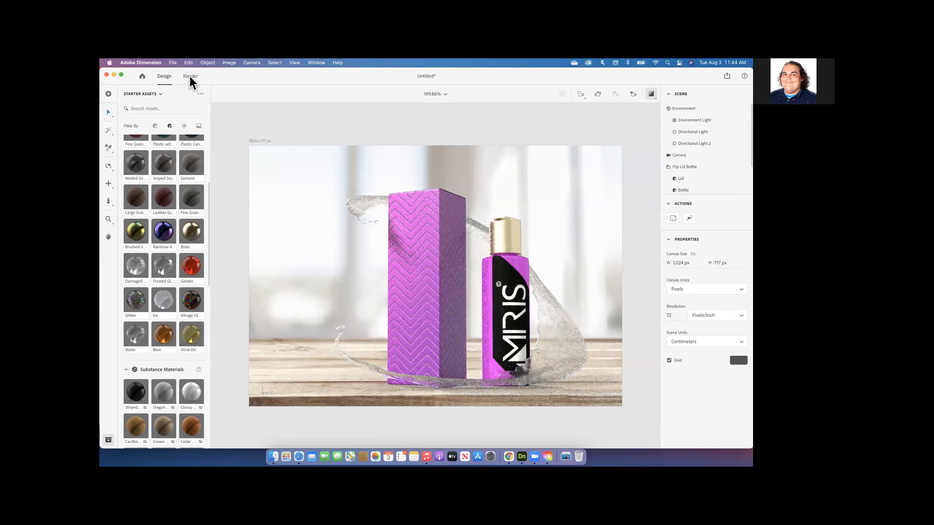
click(190, 76)
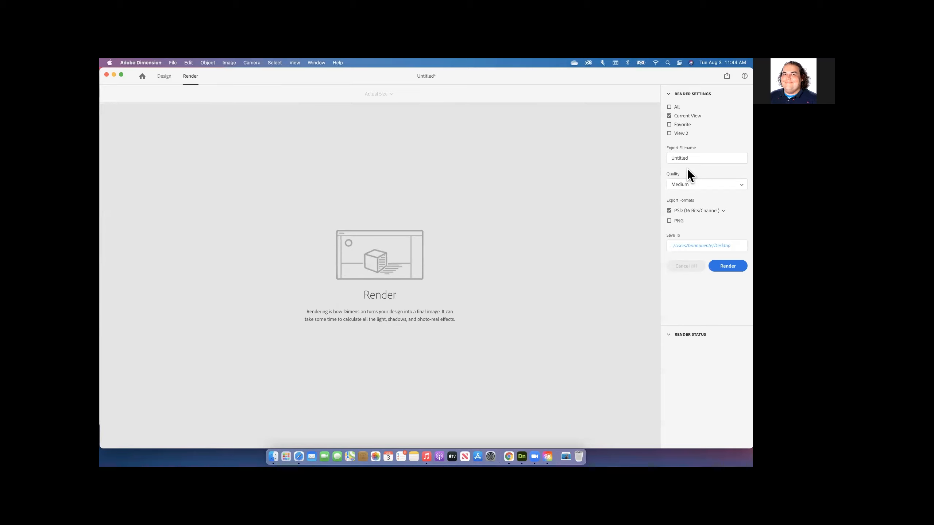
click(703, 160)
text(Render)
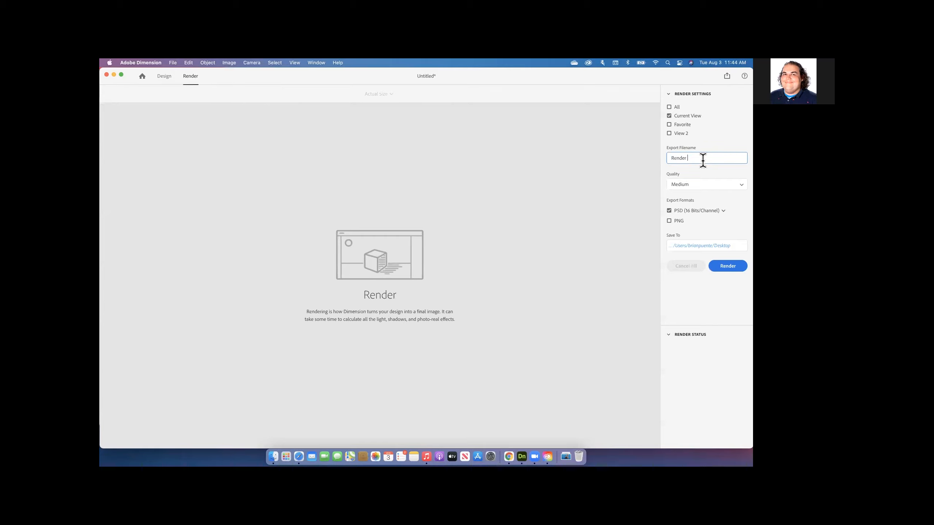
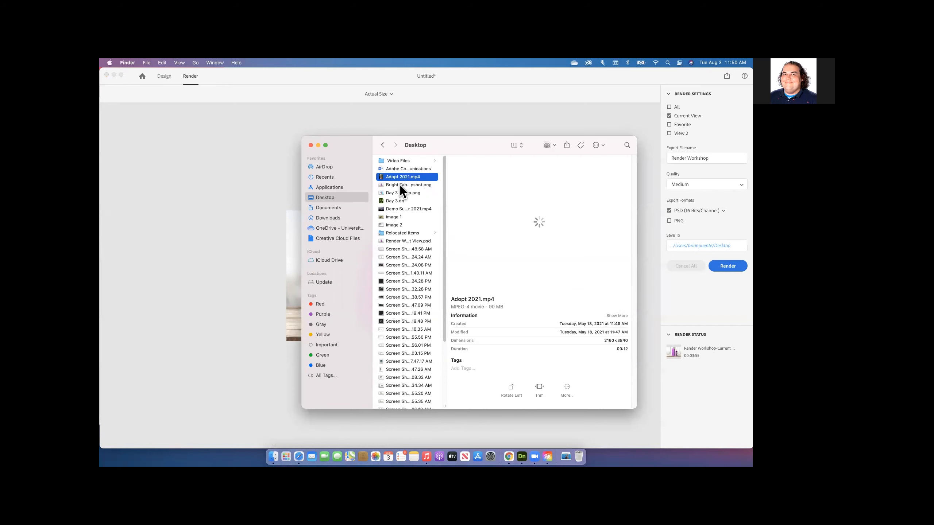
Look through the exported snapshots, Day 3 Demo.png and the demo videos in the Desktop folder in Finder
click(399, 184)
scroll(428, 375, down, 5)
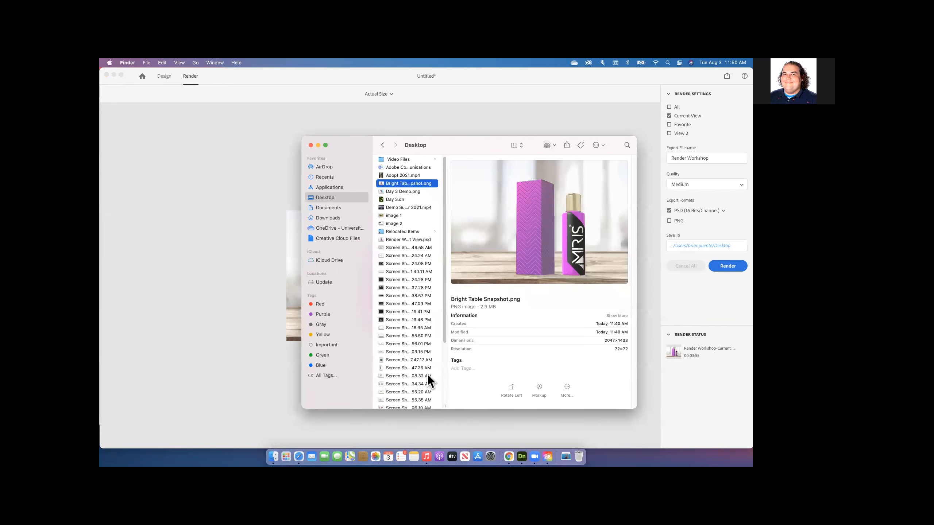
scroll(414, 404, down, 2)
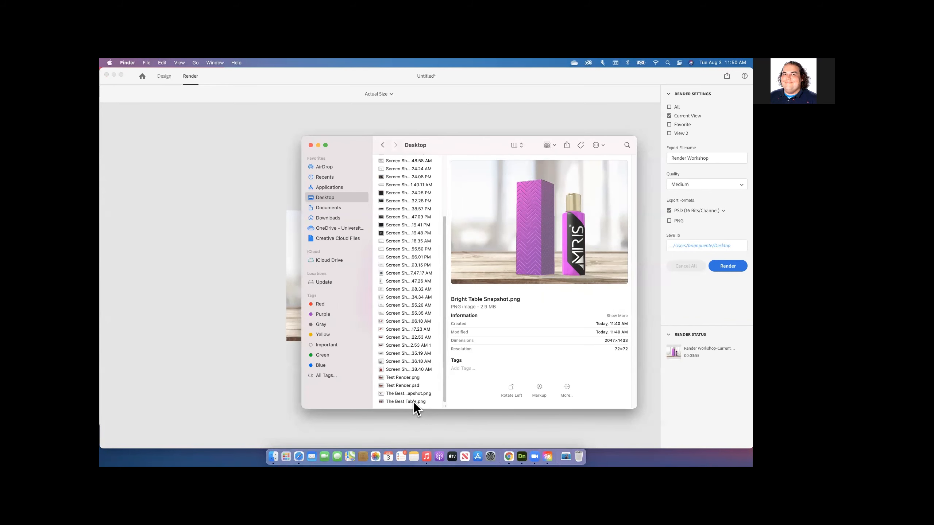
click(415, 401)
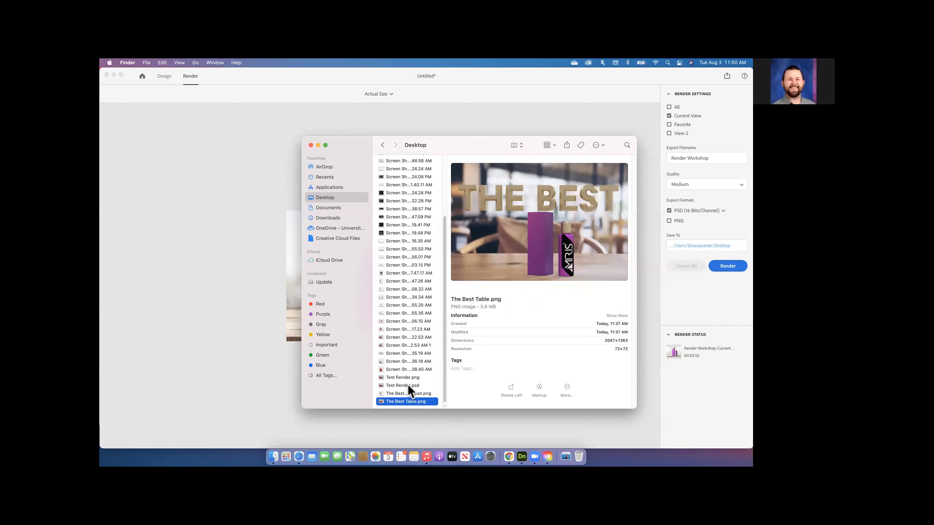
click(420, 393)
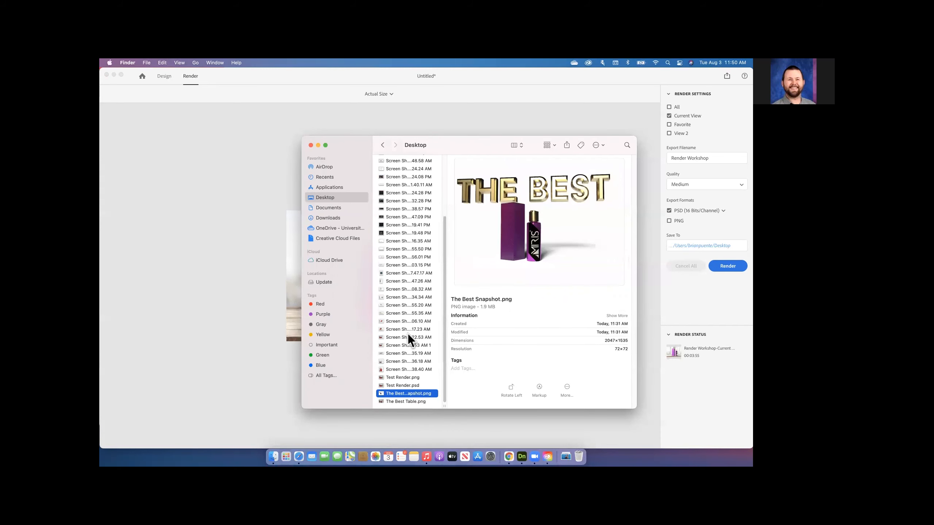
scroll(412, 318, up, 5)
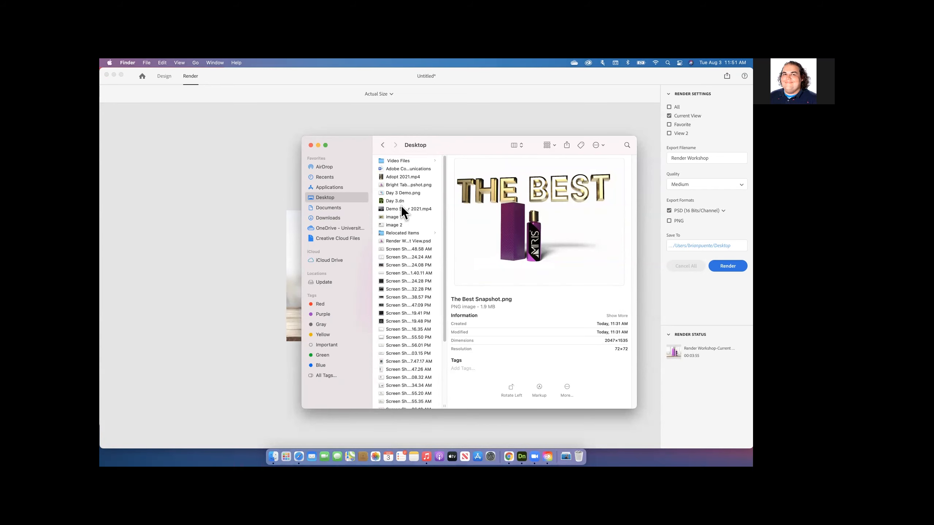
click(410, 176)
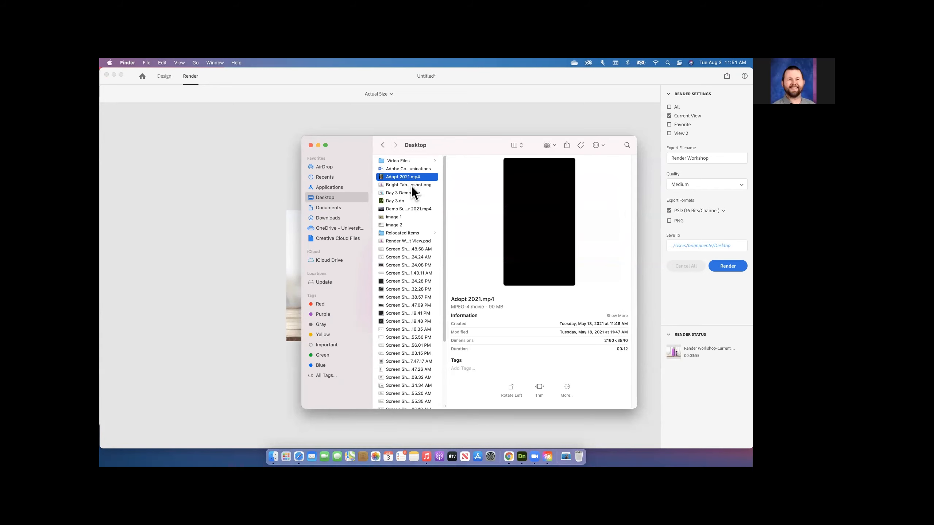
click(412, 184)
click(412, 194)
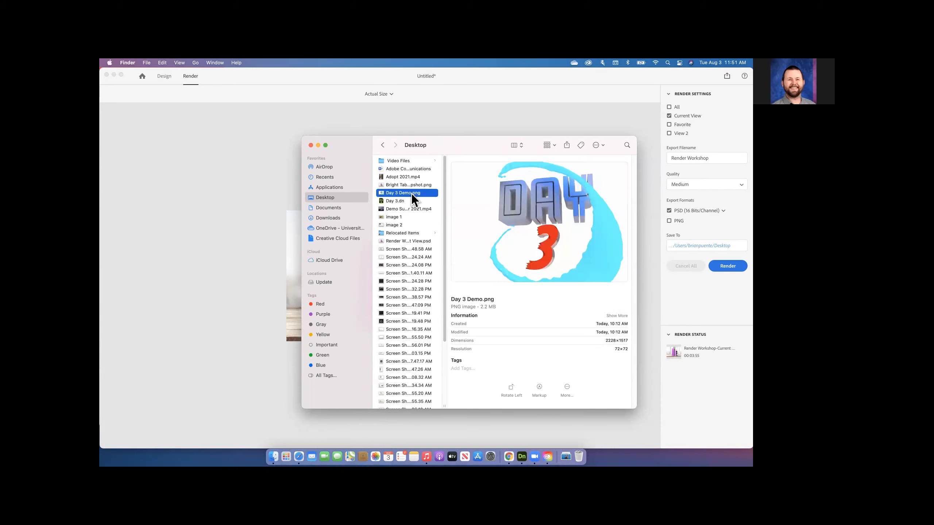
click(410, 209)
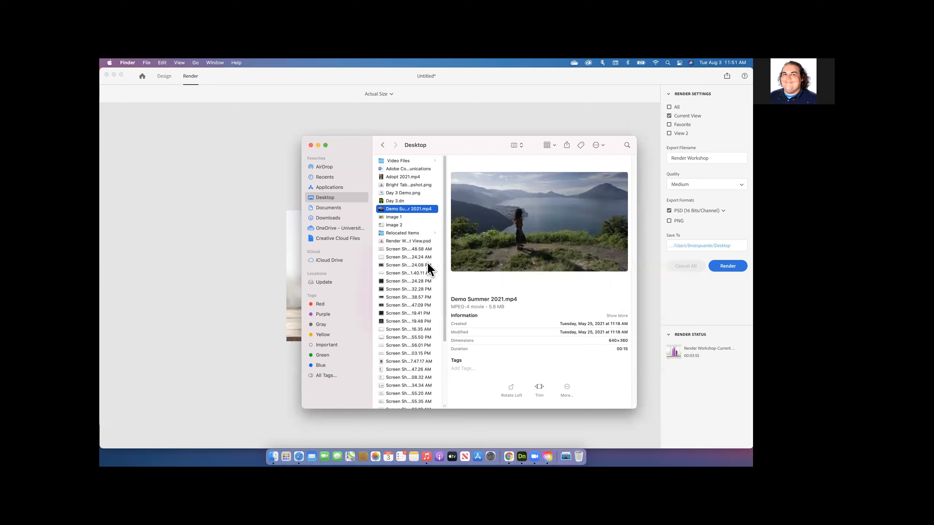
Preview Render Workshop-Current View.psd at a larger size and open it in Photoshop
click(418, 241)
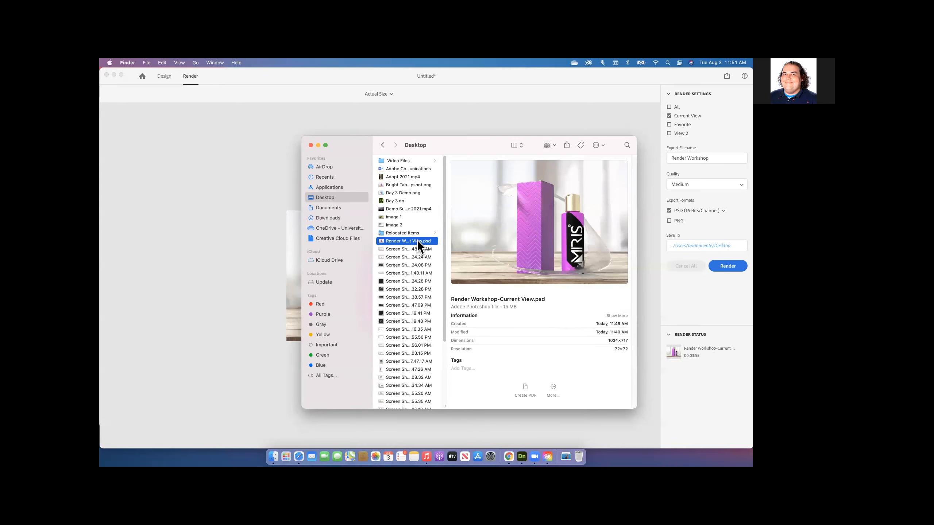
key(space)
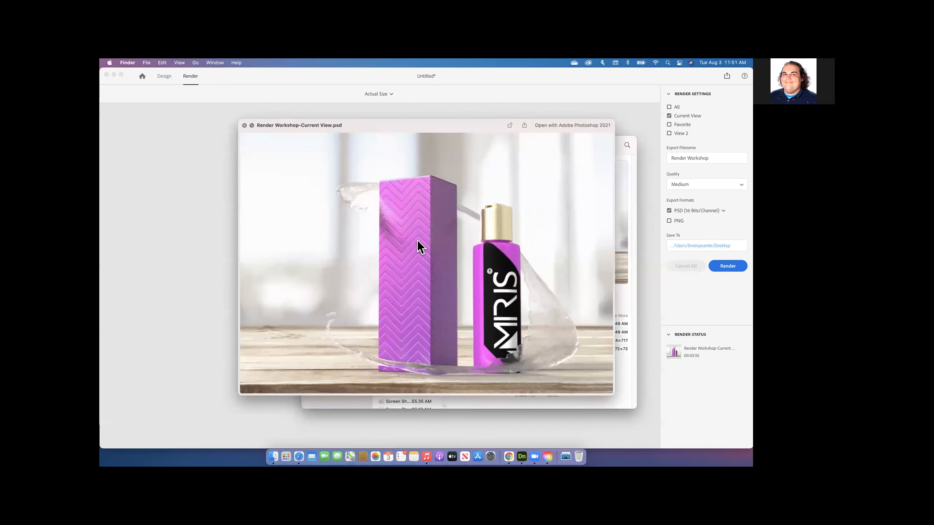
key(space)
double_click(418, 241)
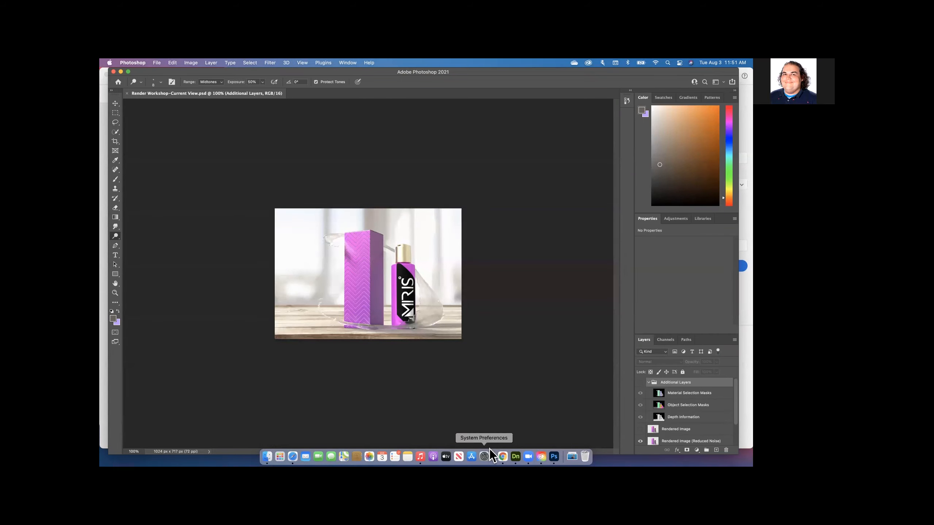
Switch back to the design workspace in Adobe Dimension and add the Gift Bag model from the starter models beside the box
click(516, 455)
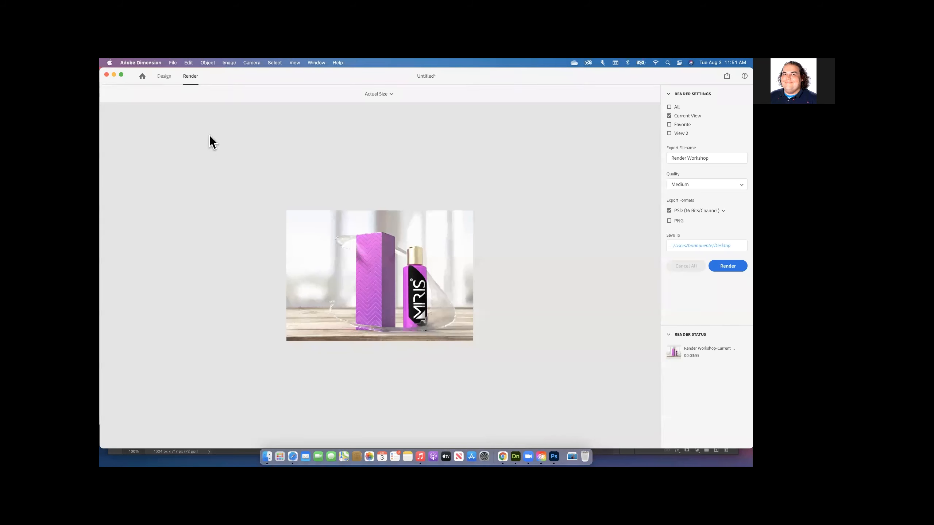
click(168, 78)
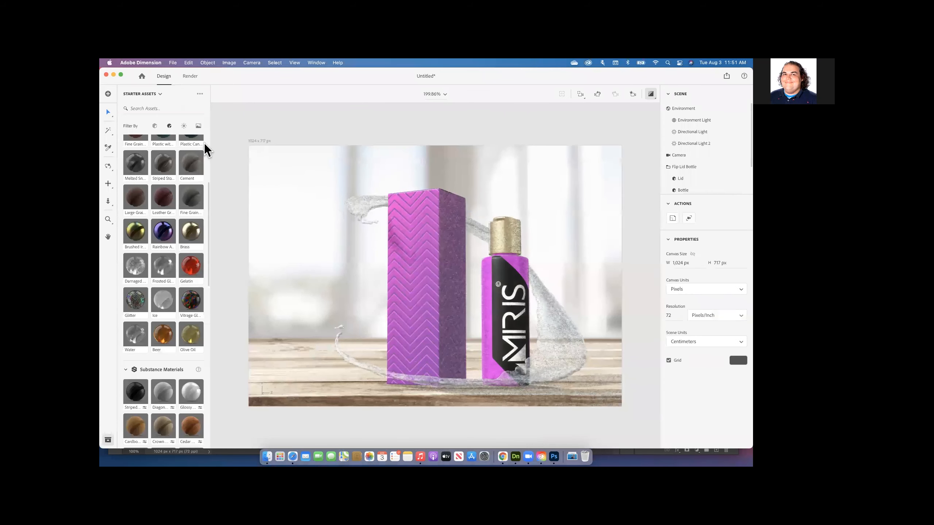
scroll(198, 265, down, 10)
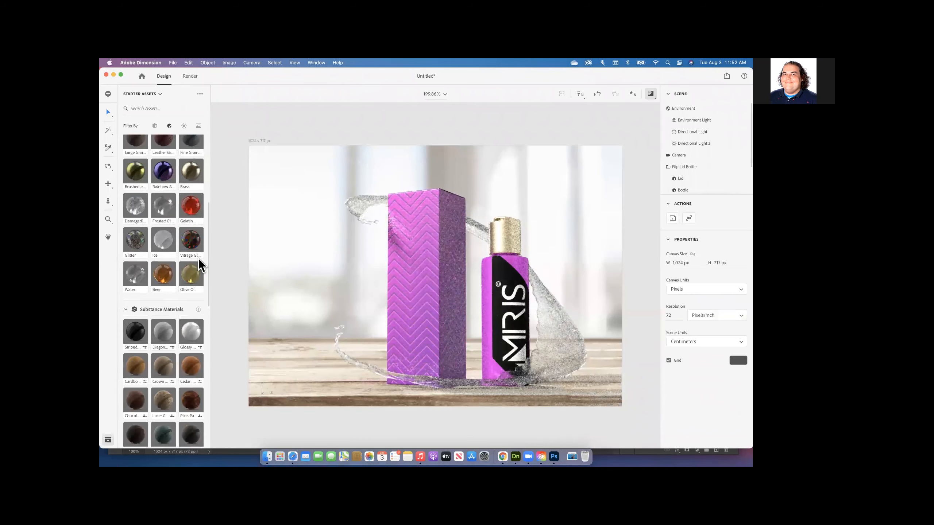
click(154, 126)
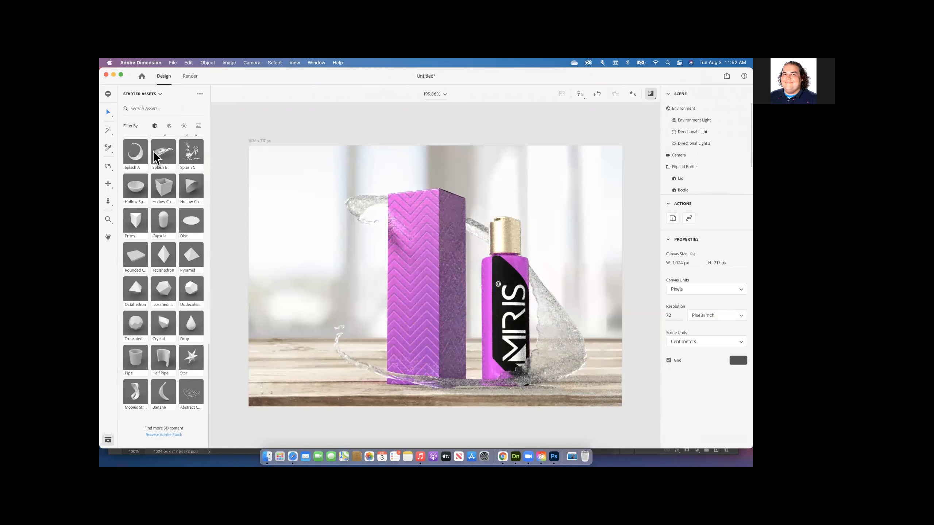
scroll(137, 304, up, 10)
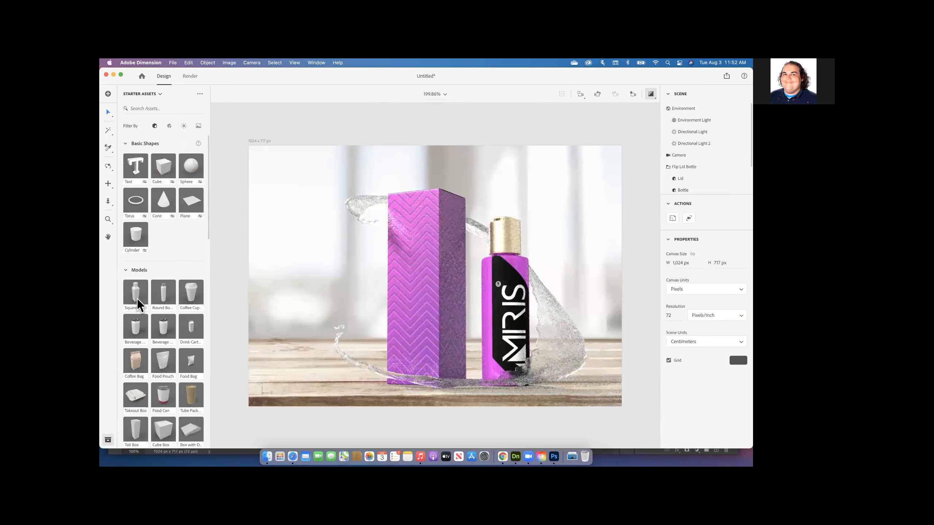
scroll(137, 305, down, 5)
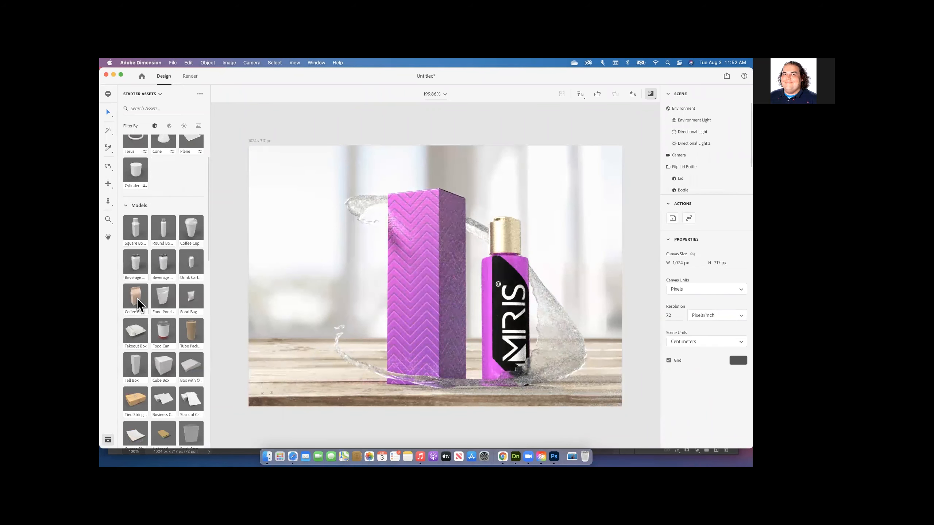
scroll(140, 305, down, 2)
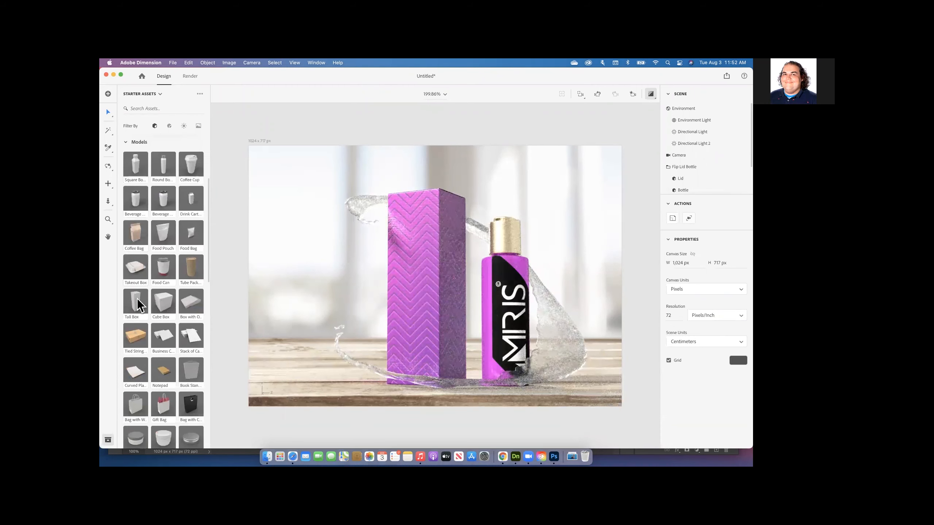
scroll(139, 306, down, 2)
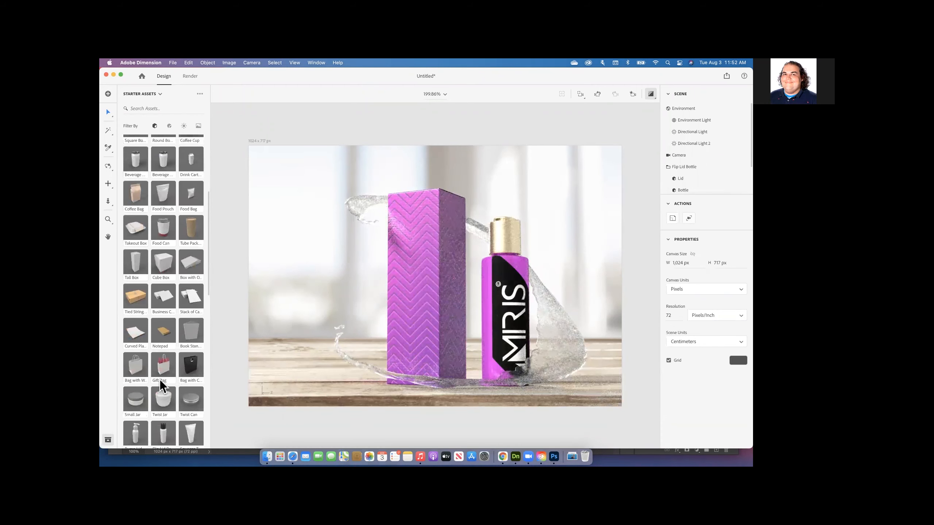
drag(163, 369, 323, 291)
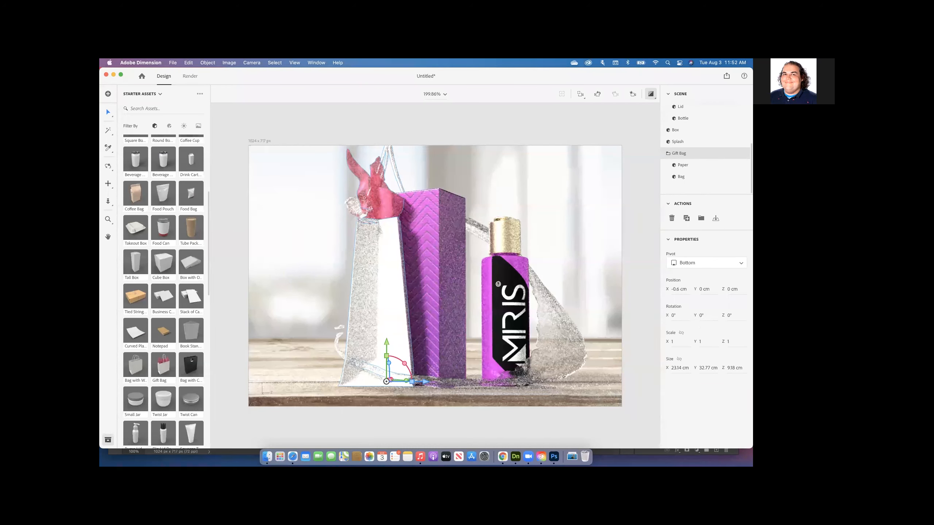
Rotate the Gift Bag to Y -120°, move it to X -4.4 cm, Z -6.5 cm, and turn off the render preview
drag(703, 315, 695, 315)
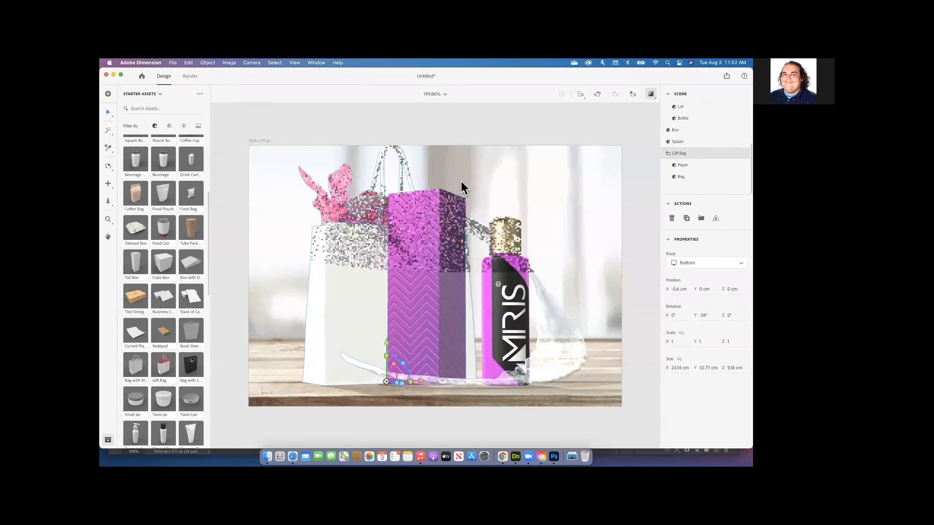
drag(421, 381, 341, 385)
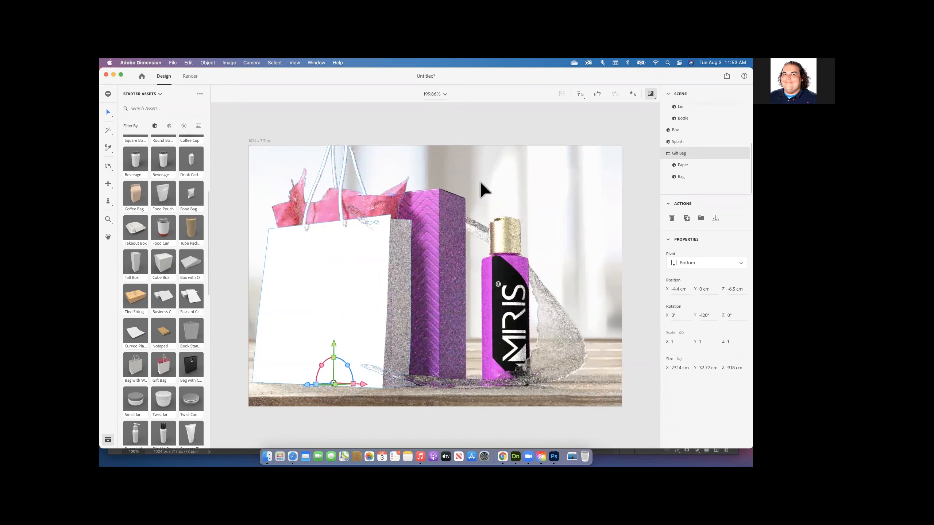
click(650, 94)
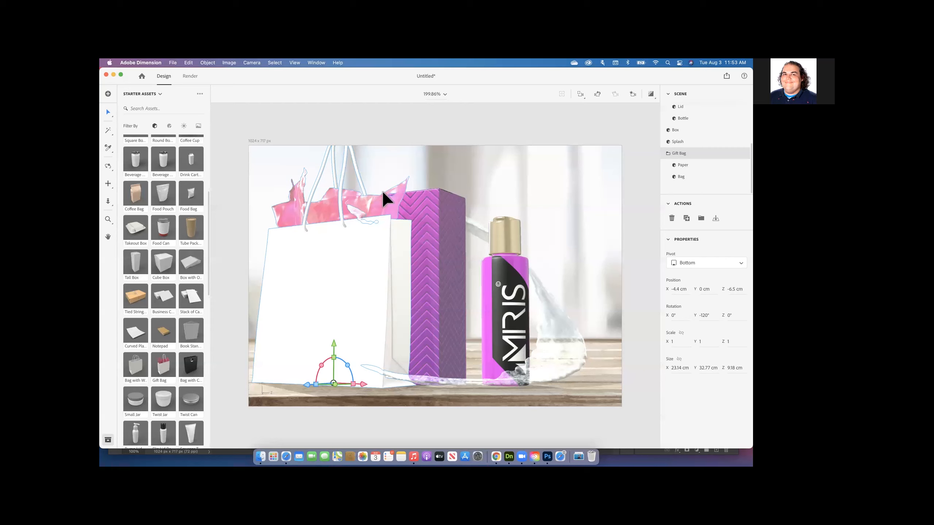
Switch to Finder and bring up Render Workshop-Current View.psd from the Desktop in Photoshop again
click(260, 450)
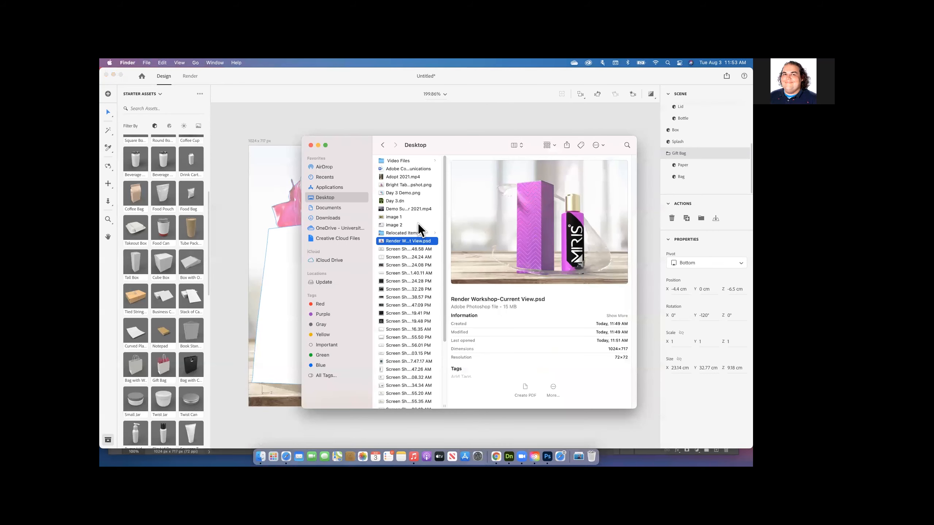
click(409, 240)
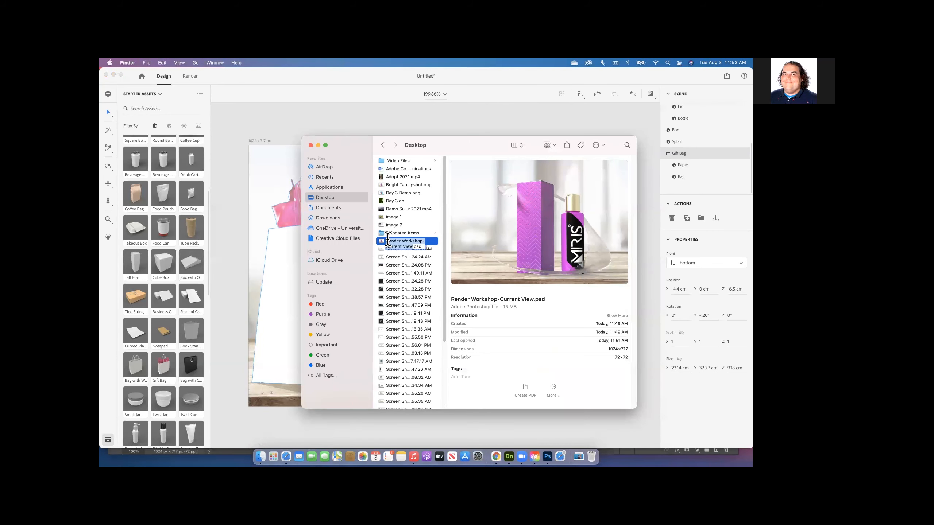
double_click(380, 241)
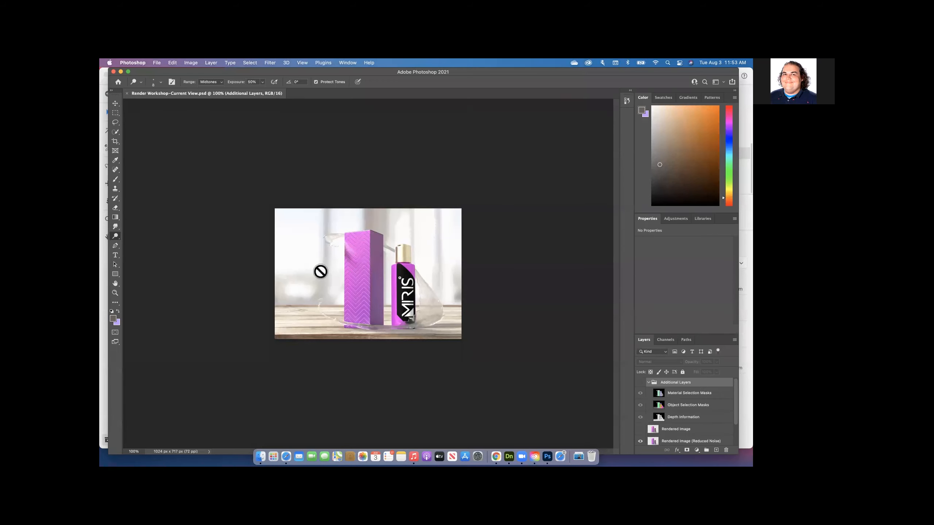
click(321, 253)
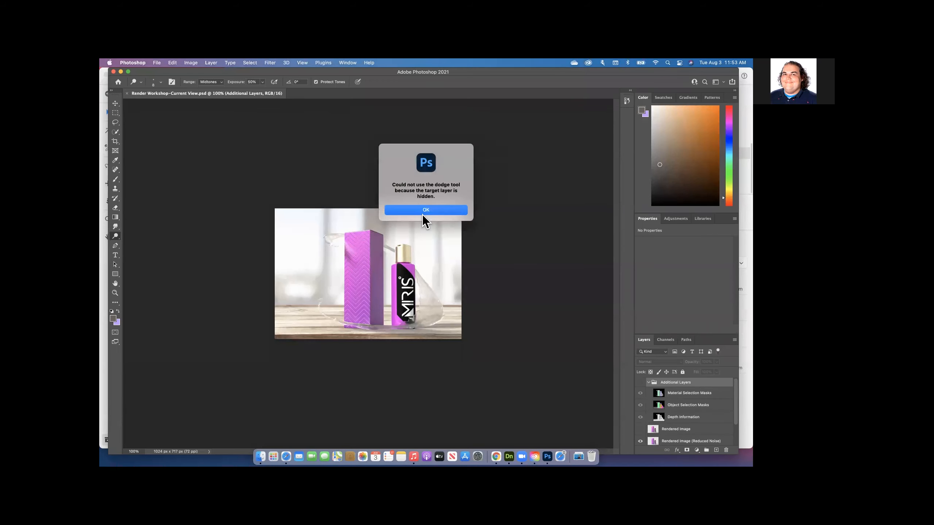
click(407, 211)
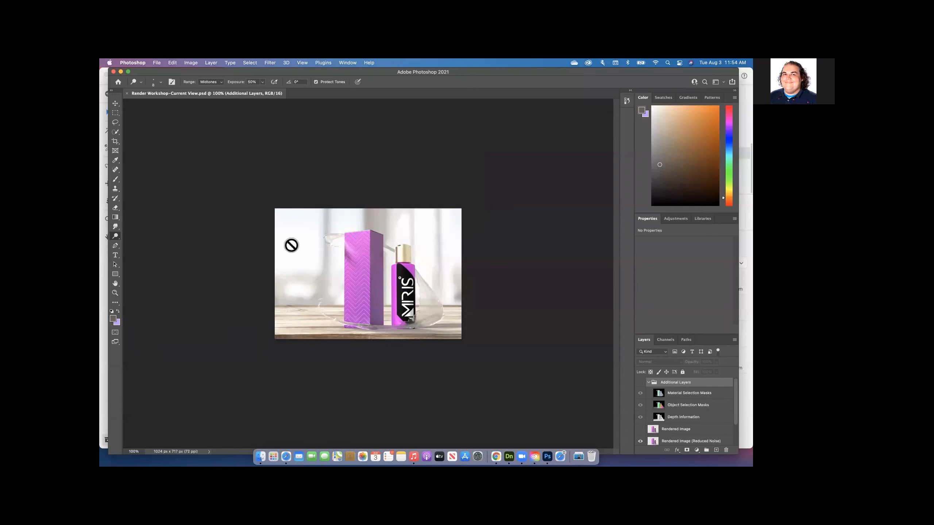
click(276, 118)
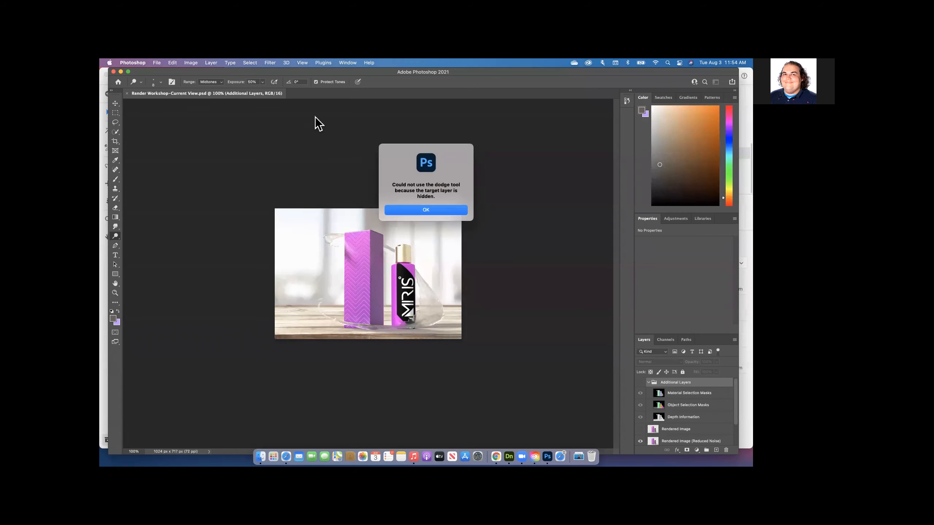
click(411, 211)
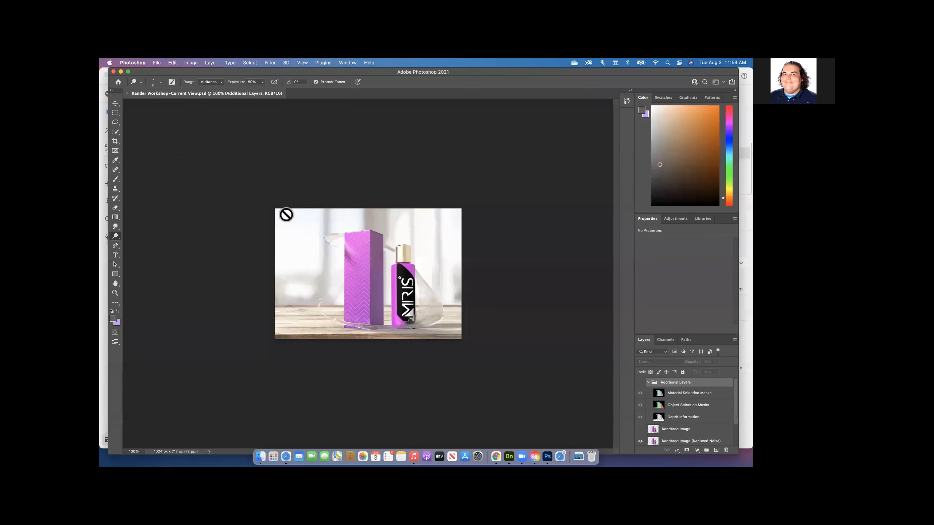
Show the Additional Layers group and the Rendered Image layer, and hide the Object Selection Masks and Depth Information layers
click(134, 452)
click(135, 452)
scroll(699, 416, down, 3)
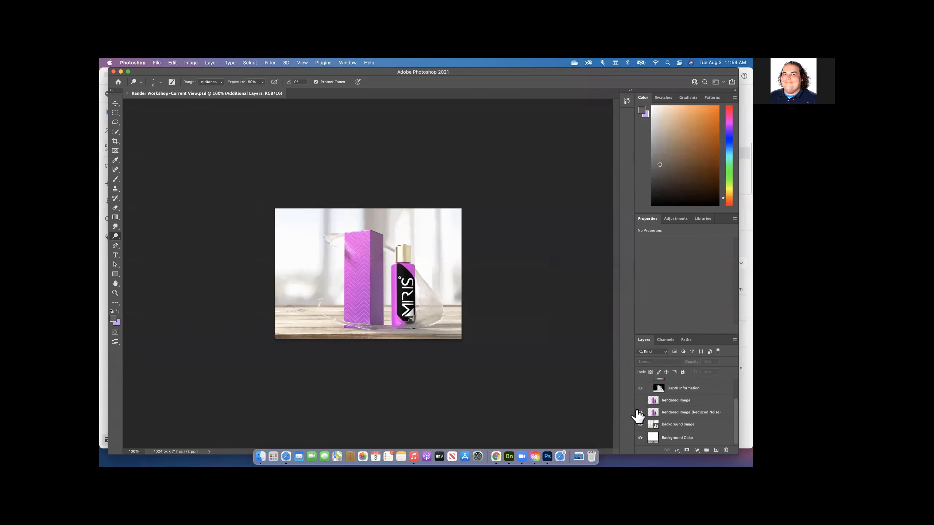
click(640, 412)
click(640, 412)
click(641, 388)
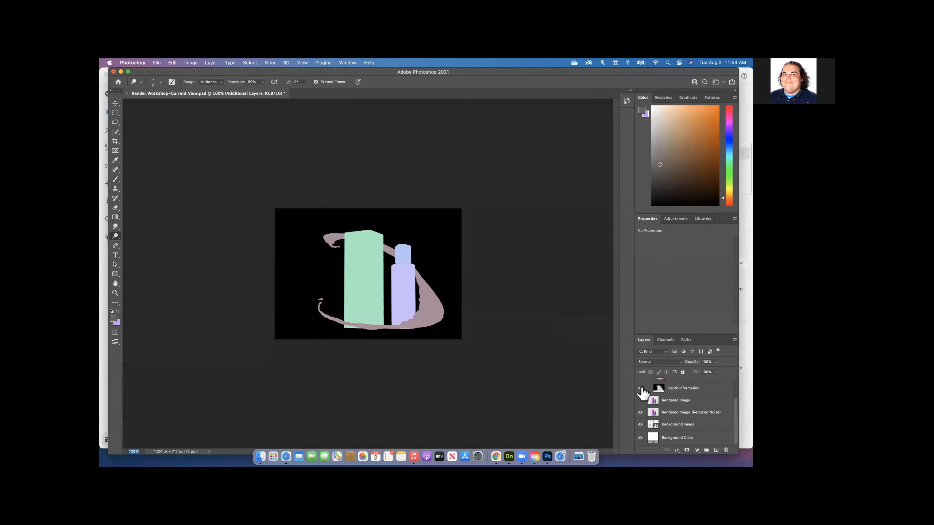
scroll(652, 408, up, 2)
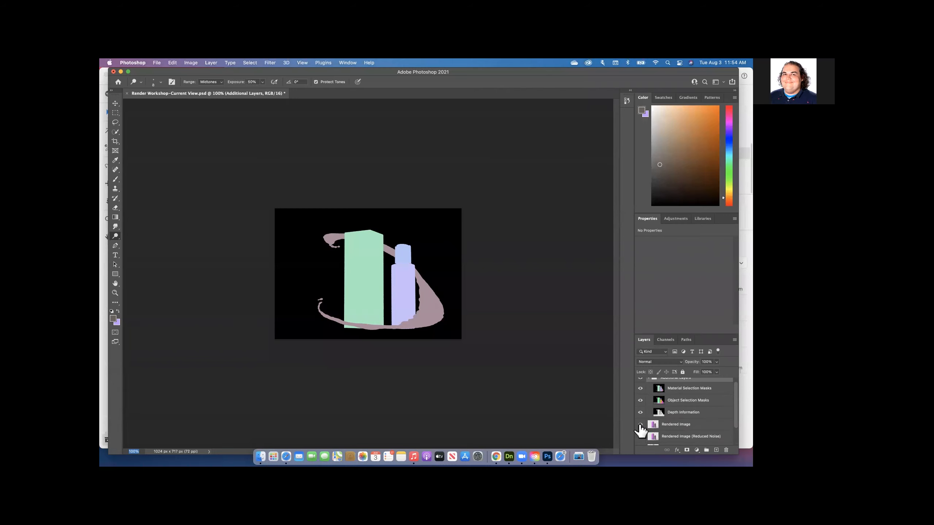
scroll(646, 437, down, 1)
scroll(646, 438, down, 1)
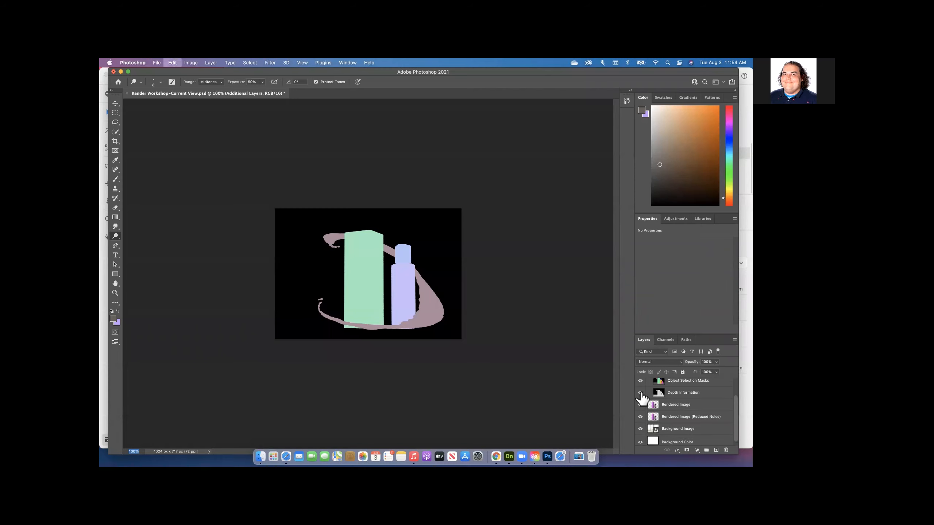
click(640, 381)
scroll(640, 407, down, 1)
click(538, 359)
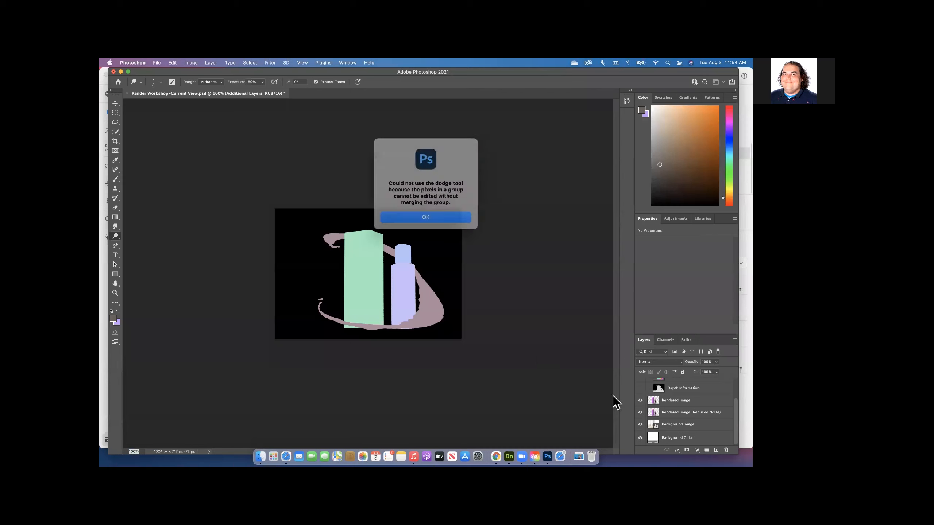
click(442, 214)
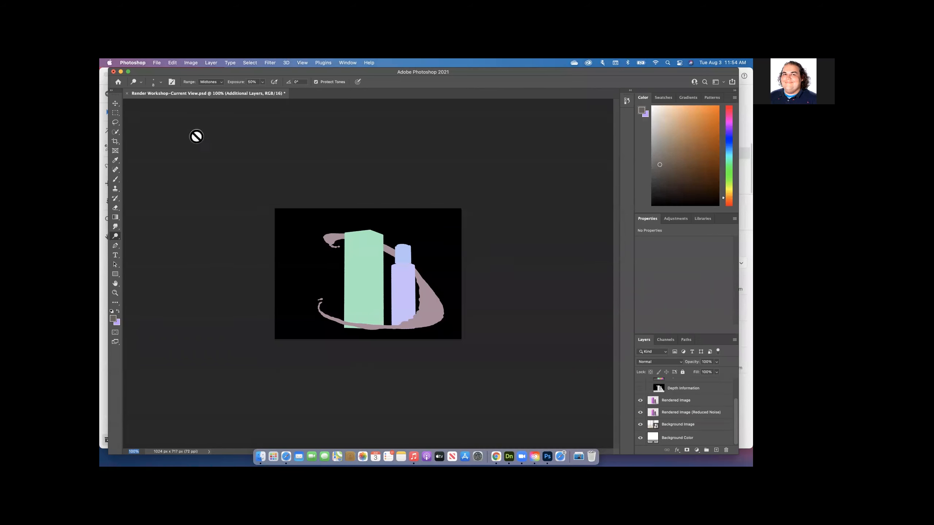
Activate the Move tool and hide the Material Selection Masks and Background Image layers
click(114, 103)
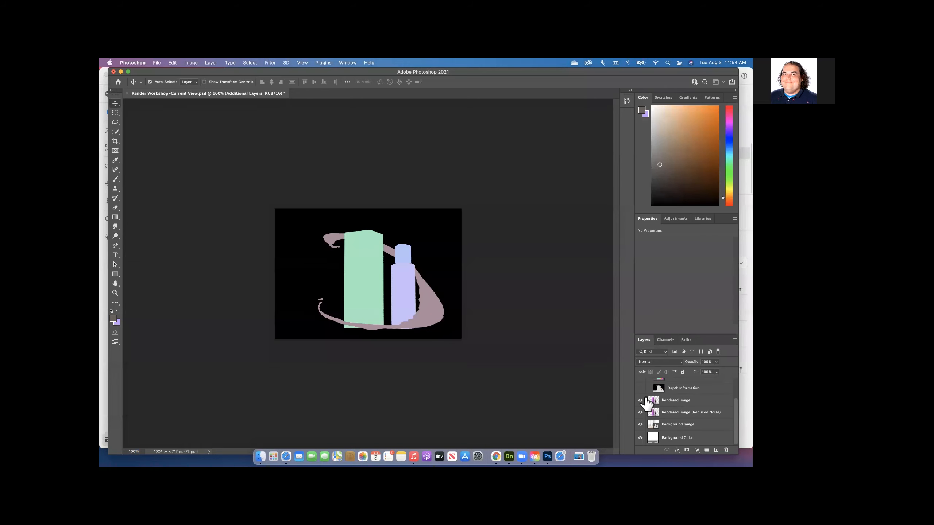
scroll(645, 393, up, 2)
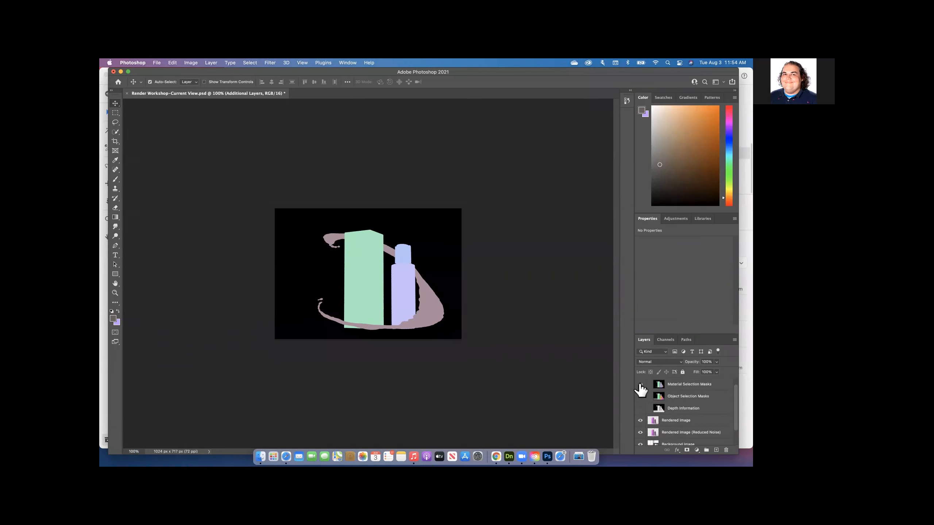
click(640, 384)
scroll(660, 411, up, 1)
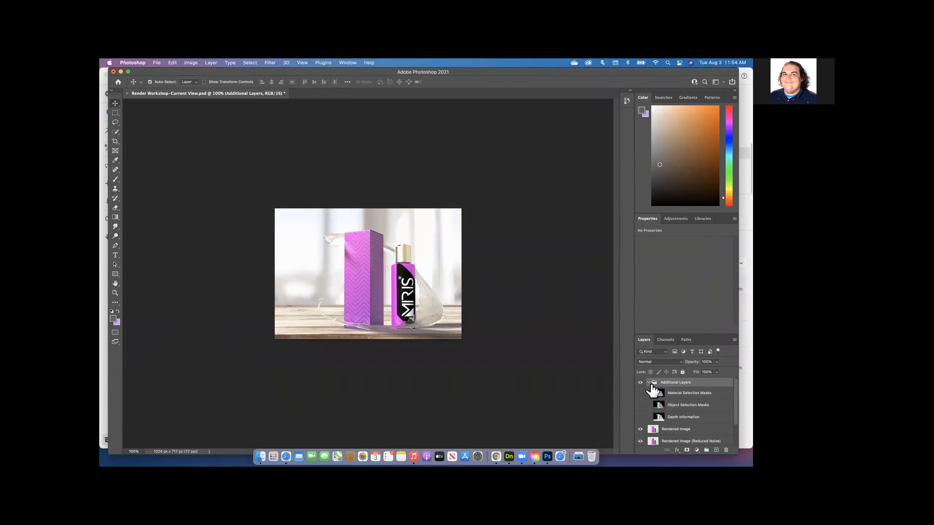
scroll(428, 329, up, 2)
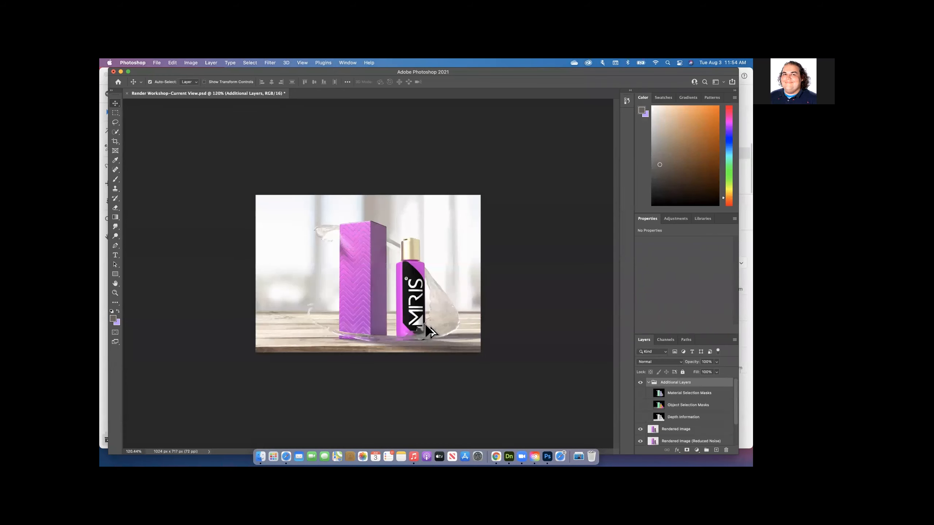
scroll(430, 331, up, 3)
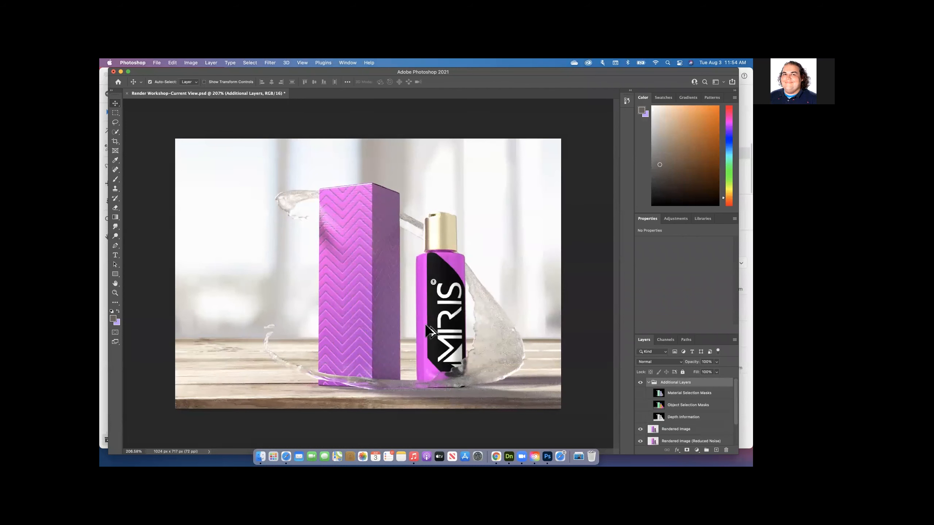
scroll(708, 429, down, 1)
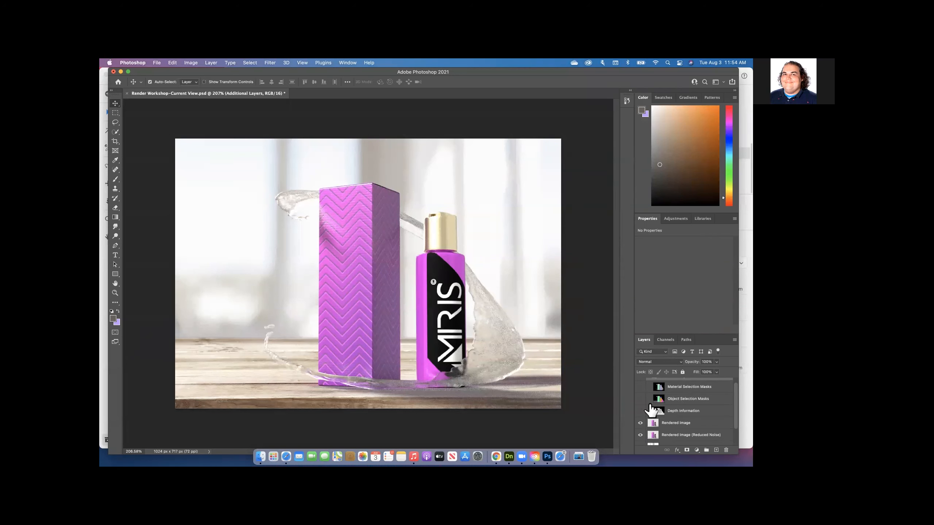
scroll(656, 408, down, 2)
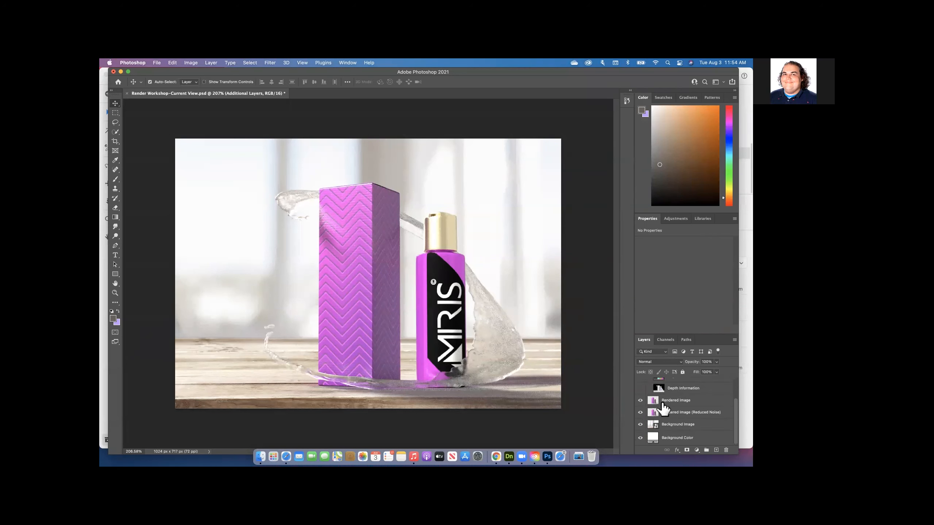
click(640, 425)
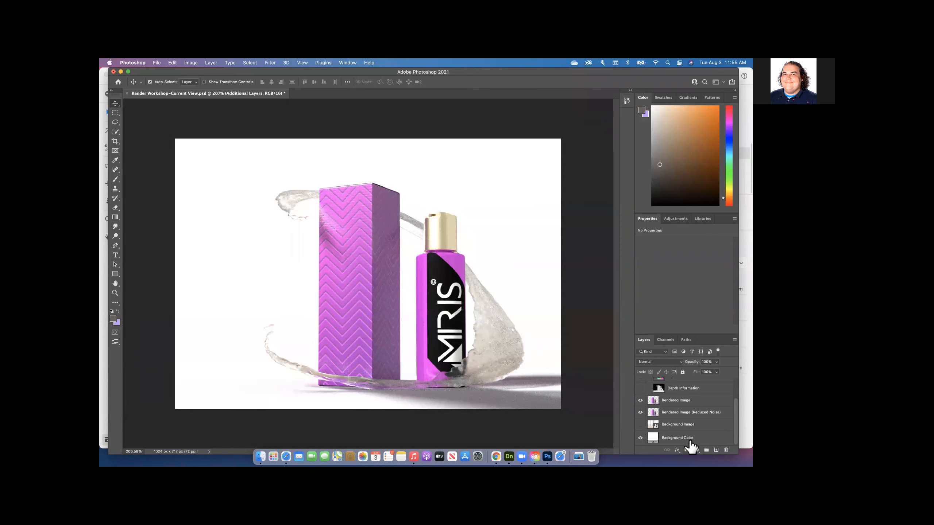
Add a gradient fill layer using a light blue preset from Blues and place it between the Background Image and Background Color layers
click(697, 449)
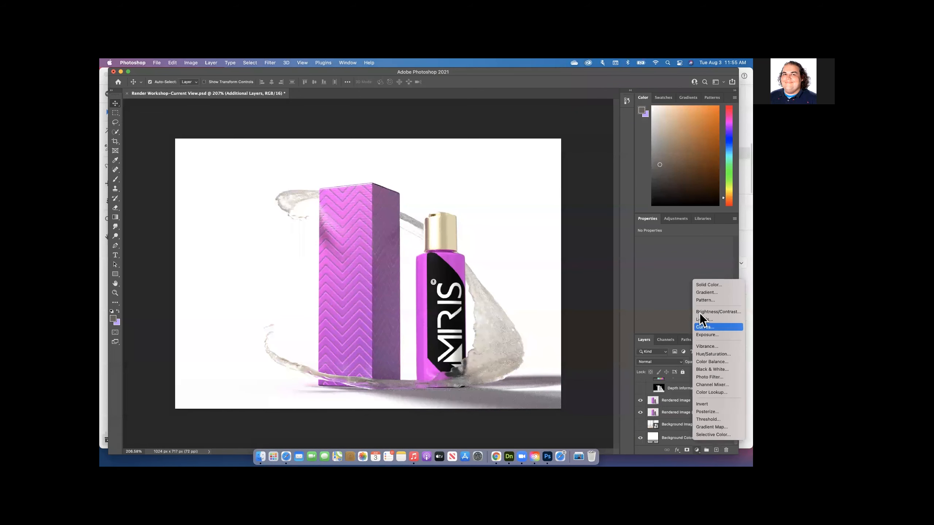
click(712, 291)
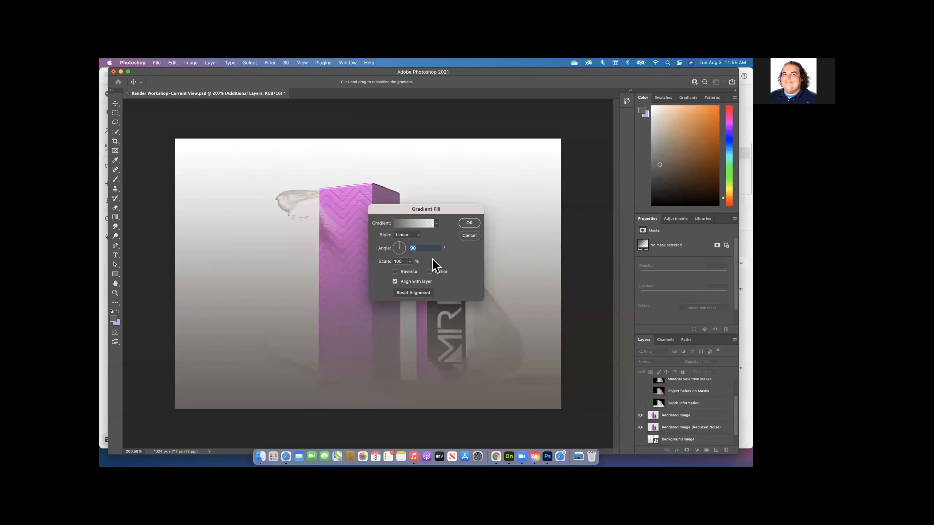
click(436, 225)
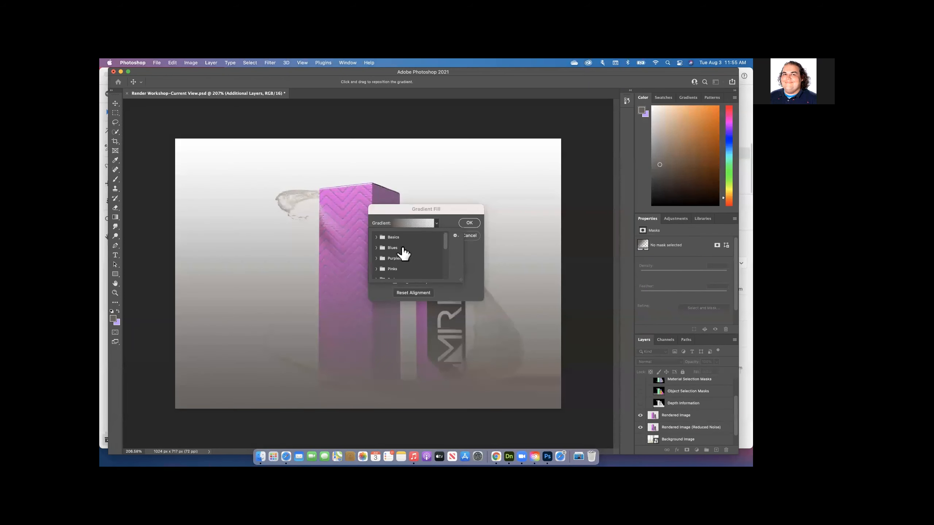
click(376, 248)
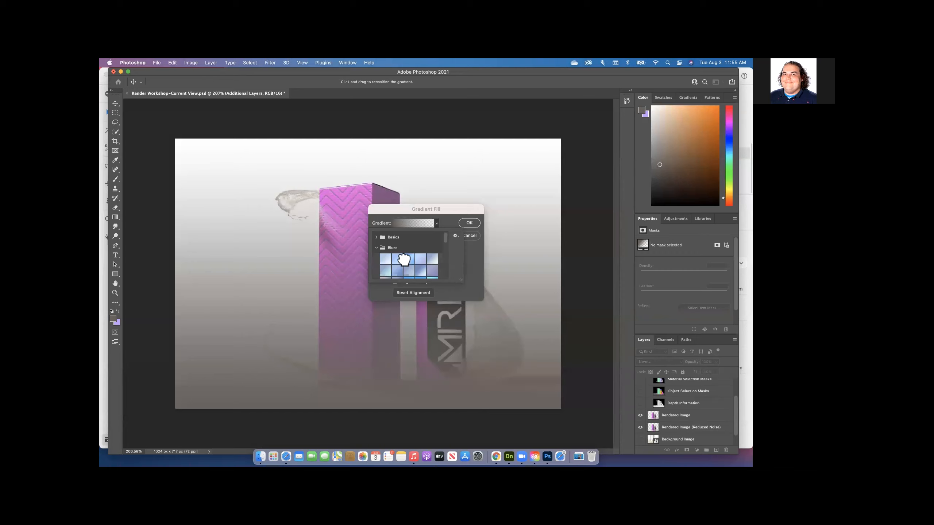
click(395, 261)
click(475, 219)
click(474, 221)
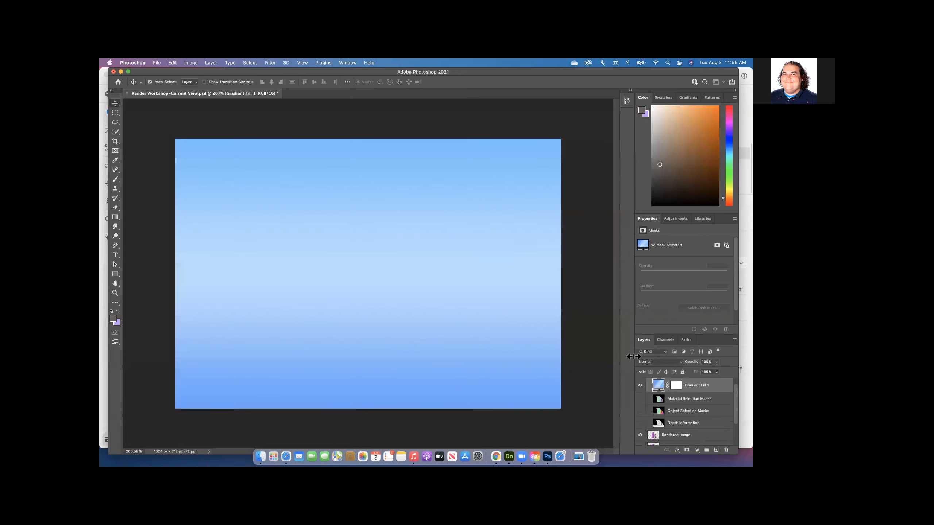
drag(698, 393, 686, 436)
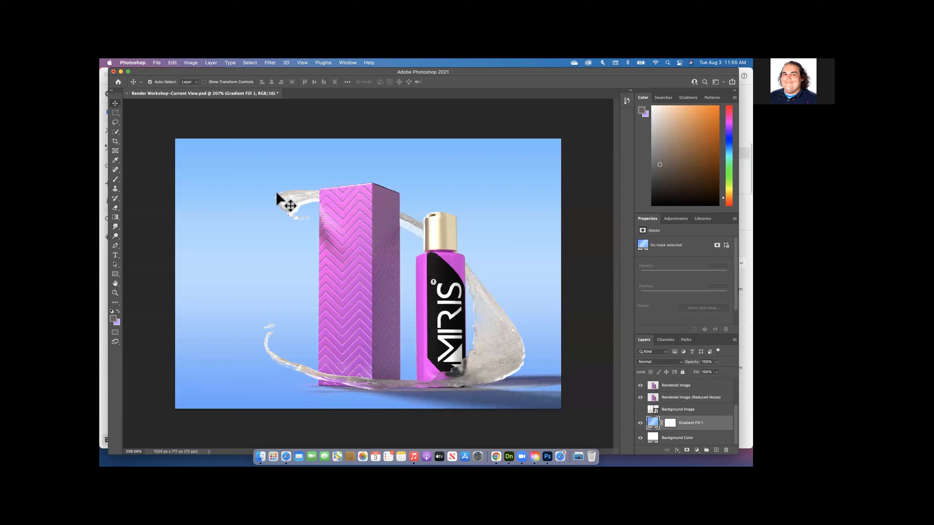
click(198, 127)
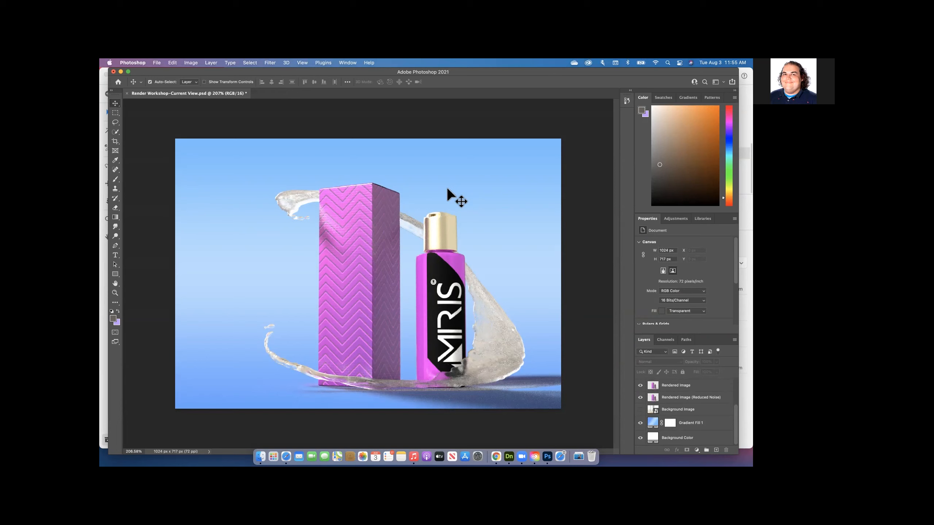
Add the white headline text THE BEST MIRIS and position it above the box near the image's upper edge
click(116, 255)
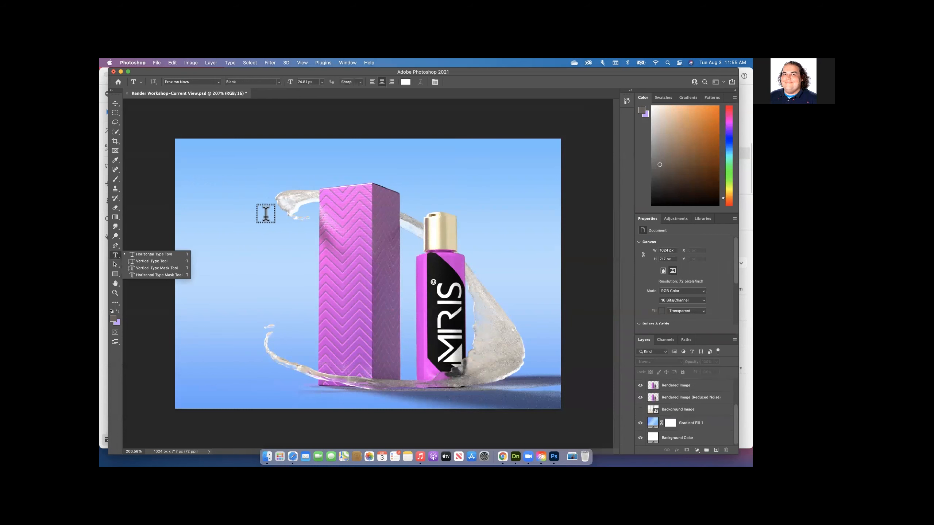
click(230, 202)
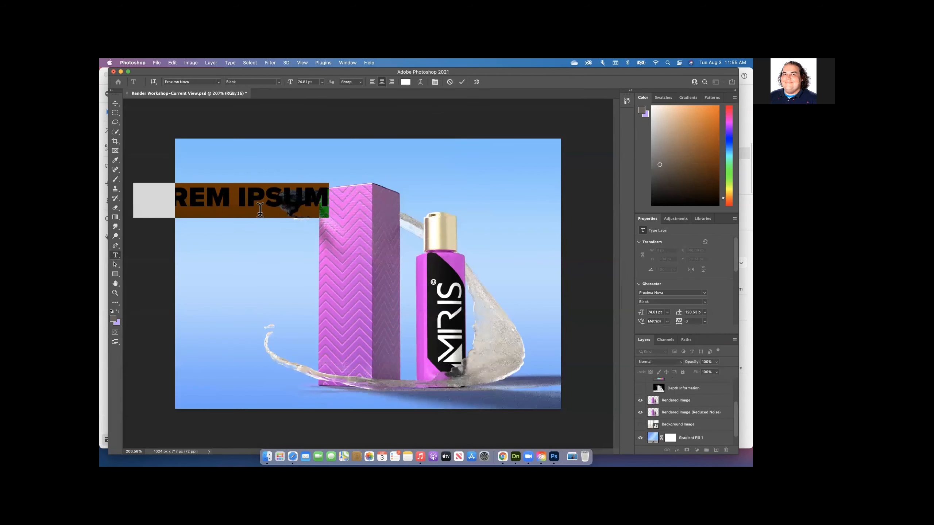
text(THE BES)
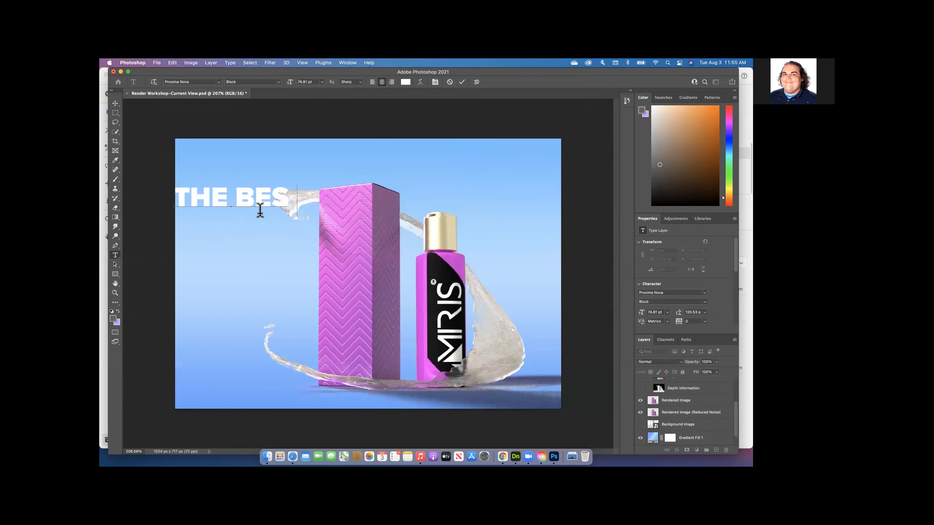
text(T MRIS)
key(BackSpace)
key(BackSpace)
key(BackSpace)
text(IR)
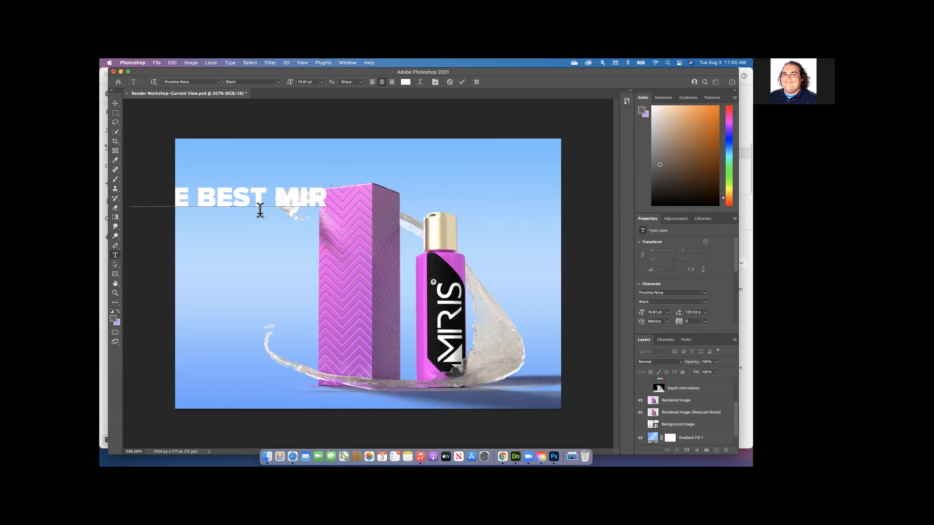
text(IS)
click(115, 103)
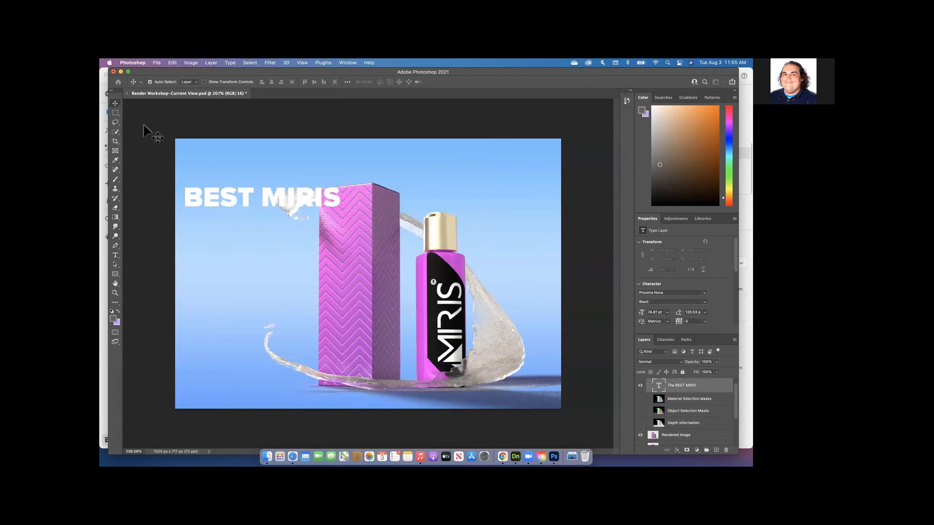
drag(245, 197, 379, 167)
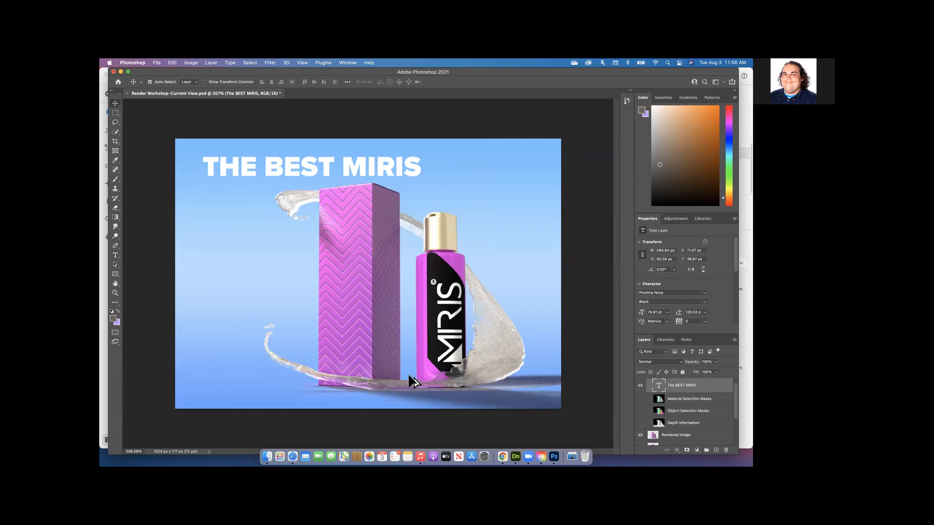
Examine the bottle, box and splash up close against the blue gradient, and review the whole composition
alt+scroll(408, 374, up, 5)
alt+scroll(480, 393, up, 1)
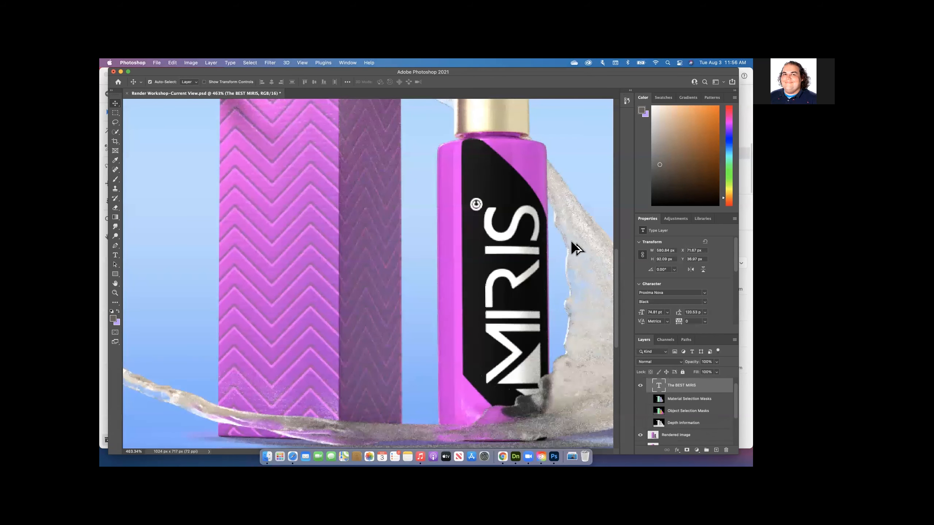
alt+scroll(569, 294, down, 8)
alt+scroll(481, 304, up, 2)
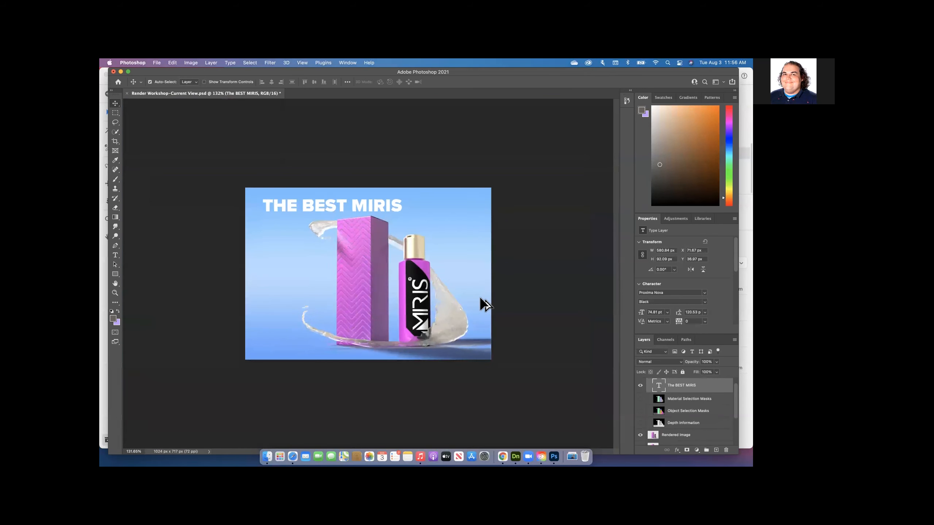
alt+scroll(430, 294, up, 2)
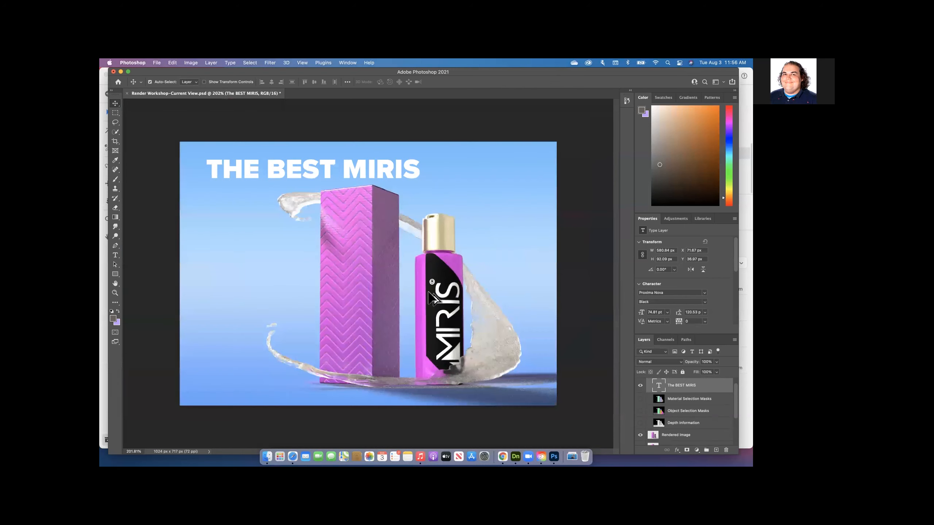
alt+scroll(421, 287, up, 1)
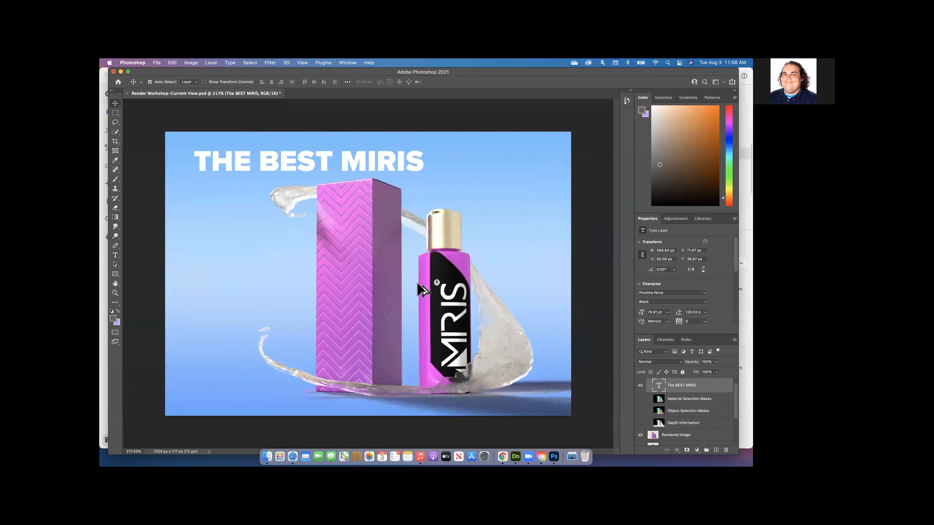